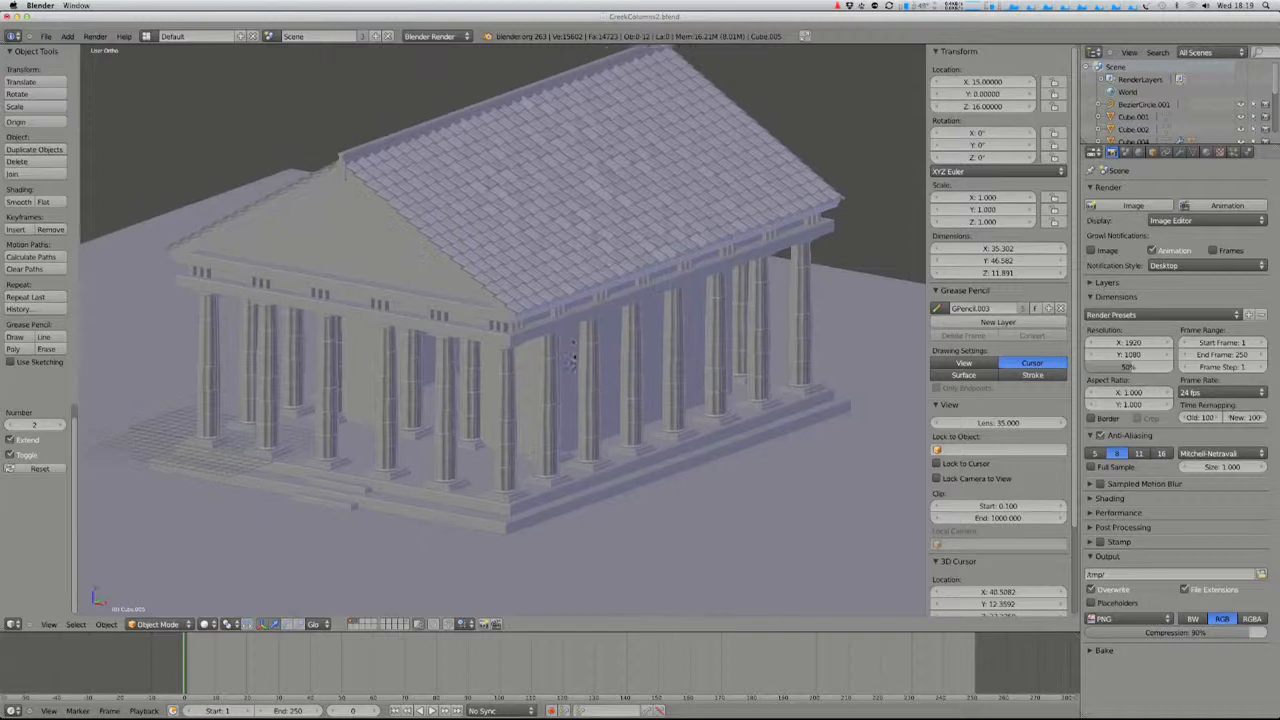
- Switch the render engine from Blender Render to Cycles Render
{"action": "scroll", "coordinate": [565, 419], "scroll_direction": "up", "scroll_amount": 1}
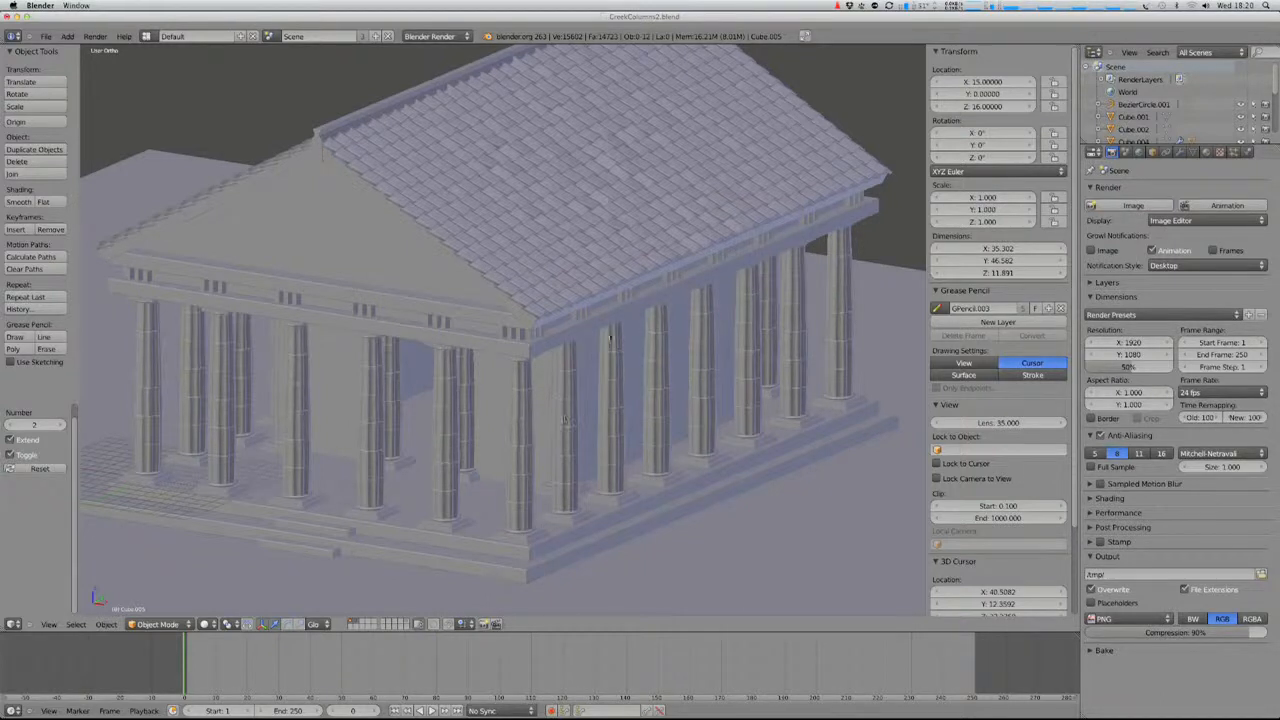
{"action": "scroll", "coordinate": [650, 376], "scroll_direction": "down", "scroll_amount": 3}
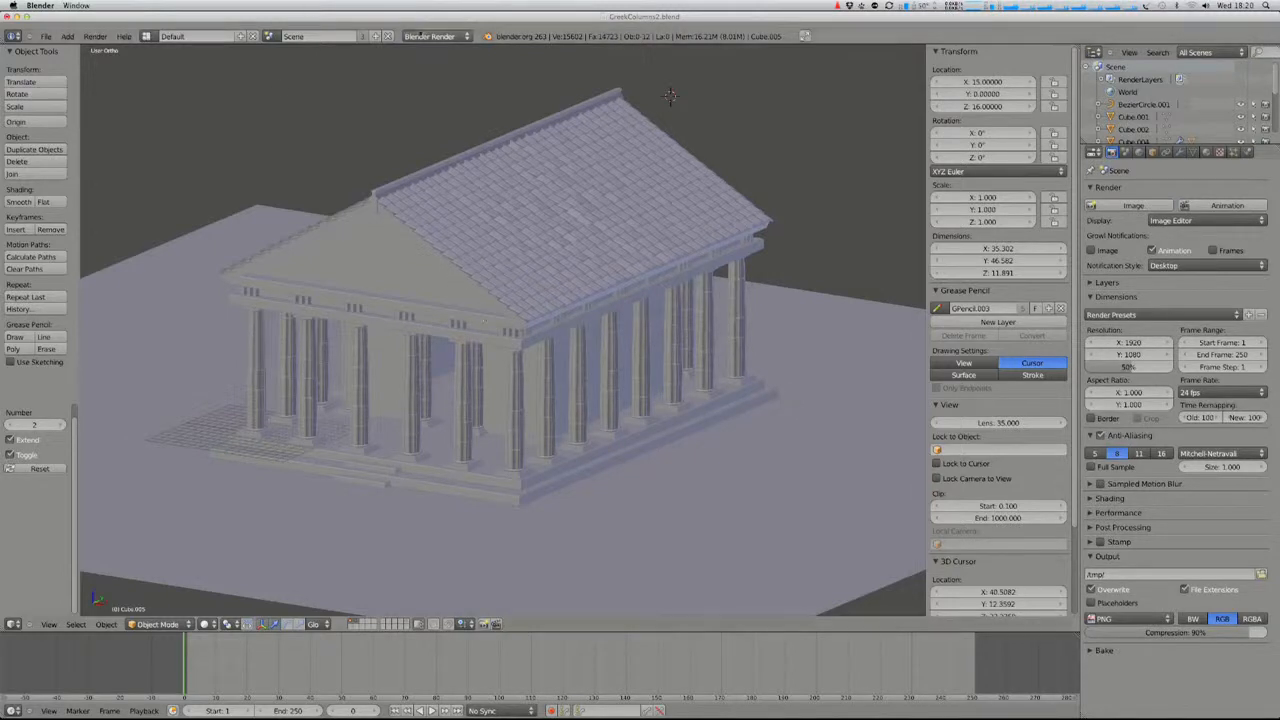
{"action": "left_click", "coordinate": [430, 36]}
{"action": "left_click", "coordinate": [430, 76]}
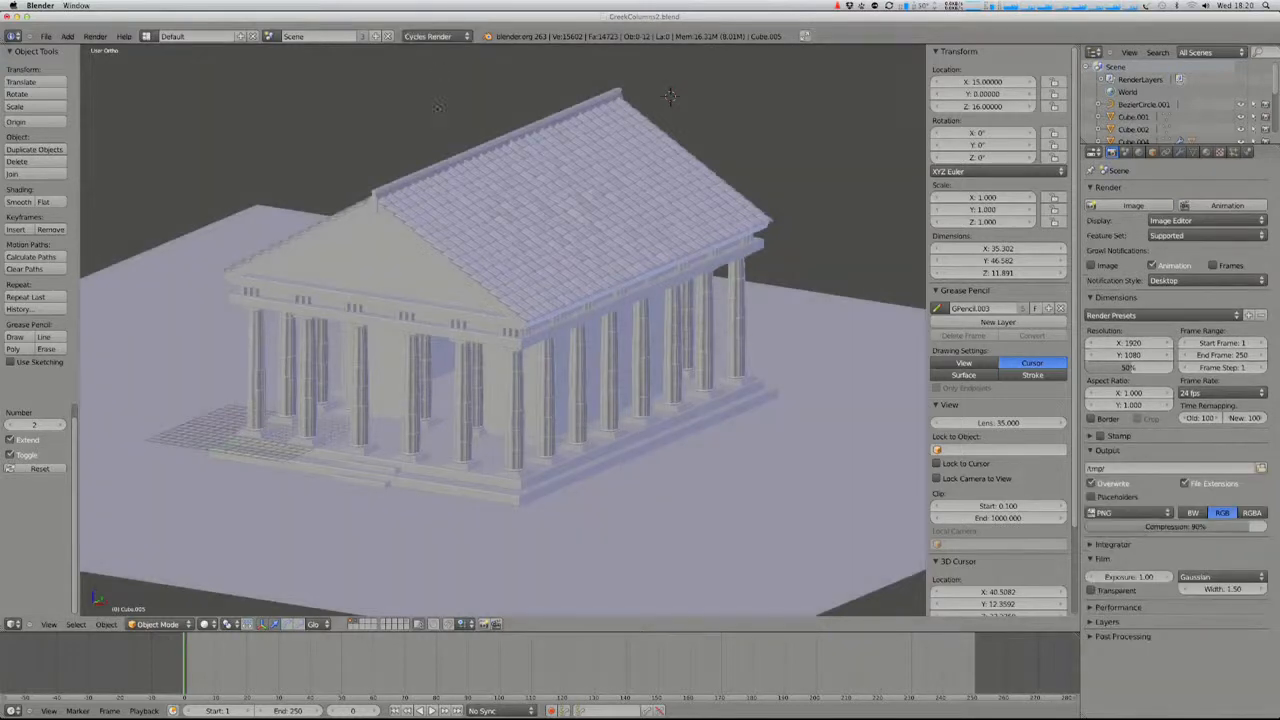
- Split a narrow viewport off the 3D view's left side and hide its tool shelf and properties region
{"action": "right_click", "coordinate": [322, 631]}
{"action": "left_click", "coordinate": [322, 632]}
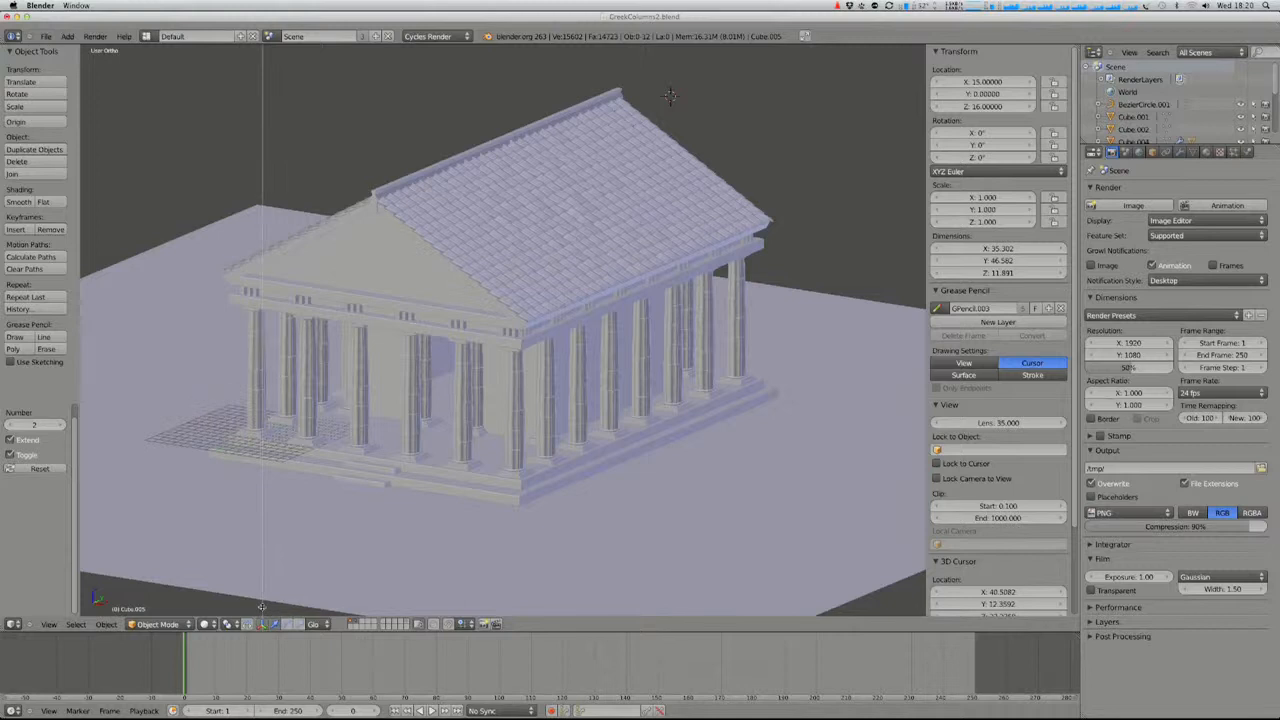
{"action": "left_click", "coordinate": [261, 607]}
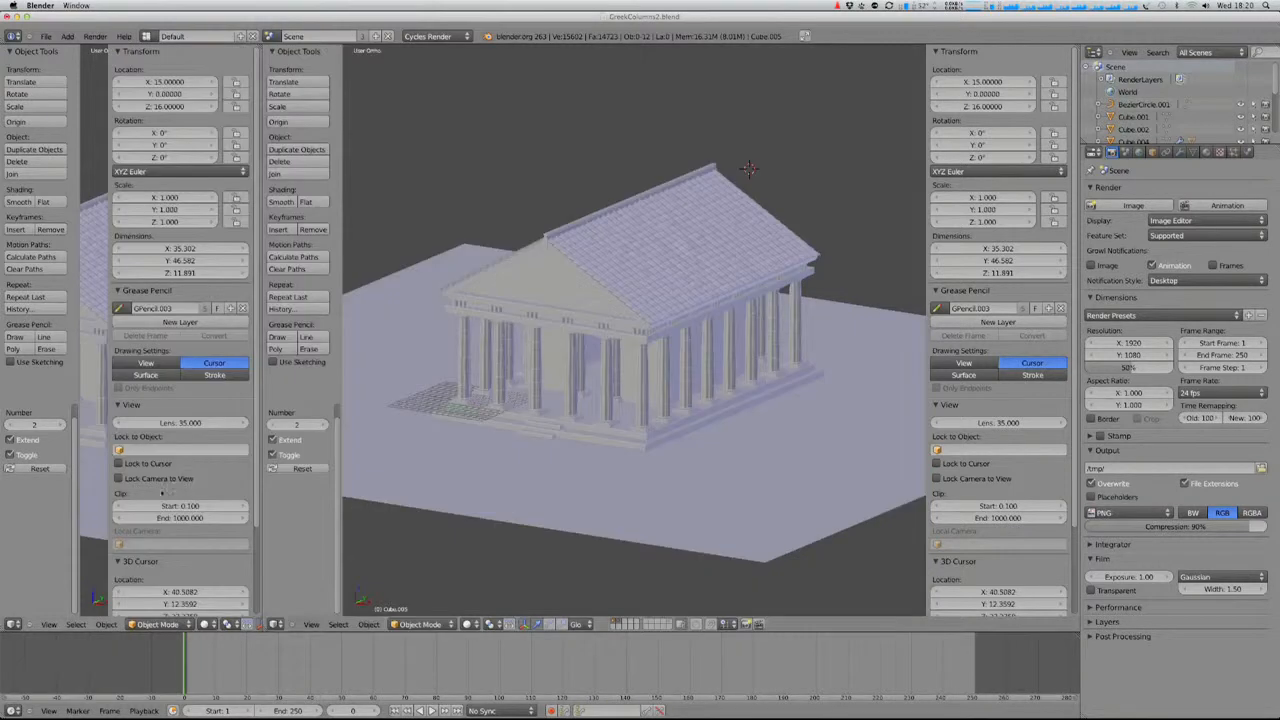
{"action": "key", "text": "n"}
{"action": "key", "text": "t"}
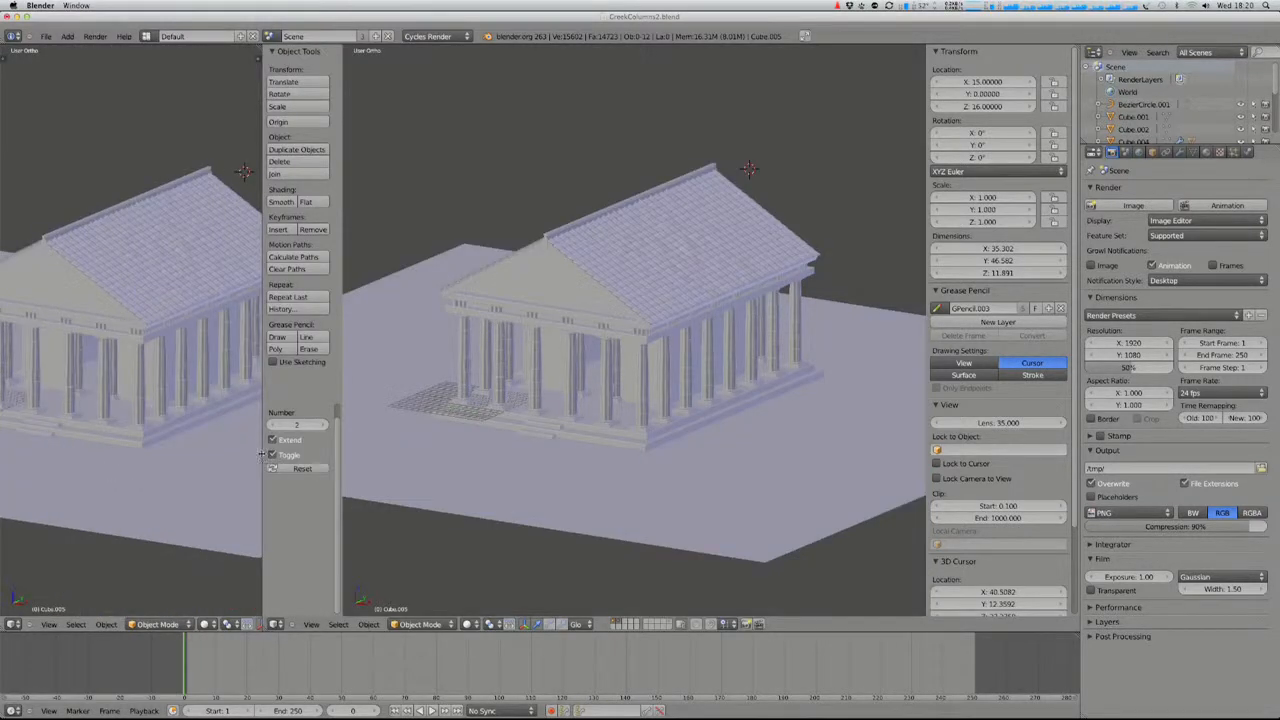
- Split the narrow viewport horizontally into two stacked viewports, with the upper one slightly smaller
{"action": "right_click", "coordinate": [262, 455]}
{"action": "left_click", "coordinate": [262, 455]}
{"action": "left_click", "coordinate": [138, 232]}
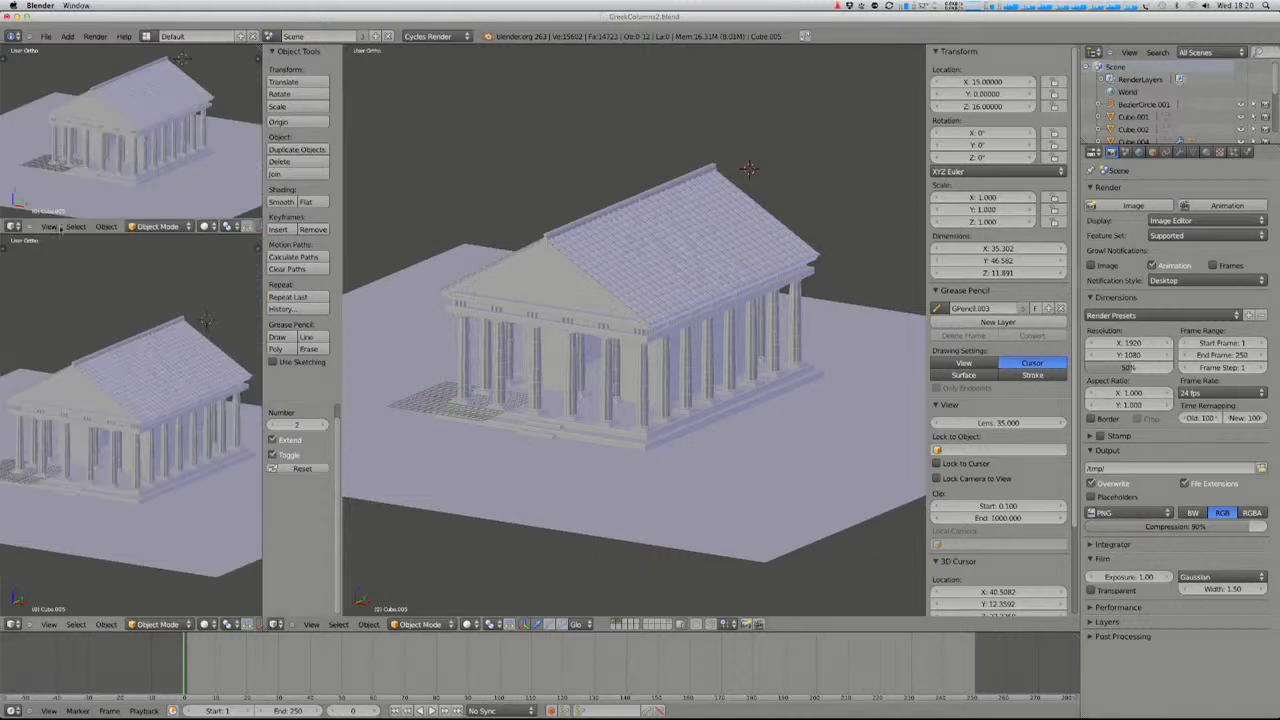
- Set the small upper viewport's shading to Rendered and frame the temple's front in it
{"action": "left_click", "coordinate": [13, 226]}
{"action": "left_click", "coordinate": [204, 226]}
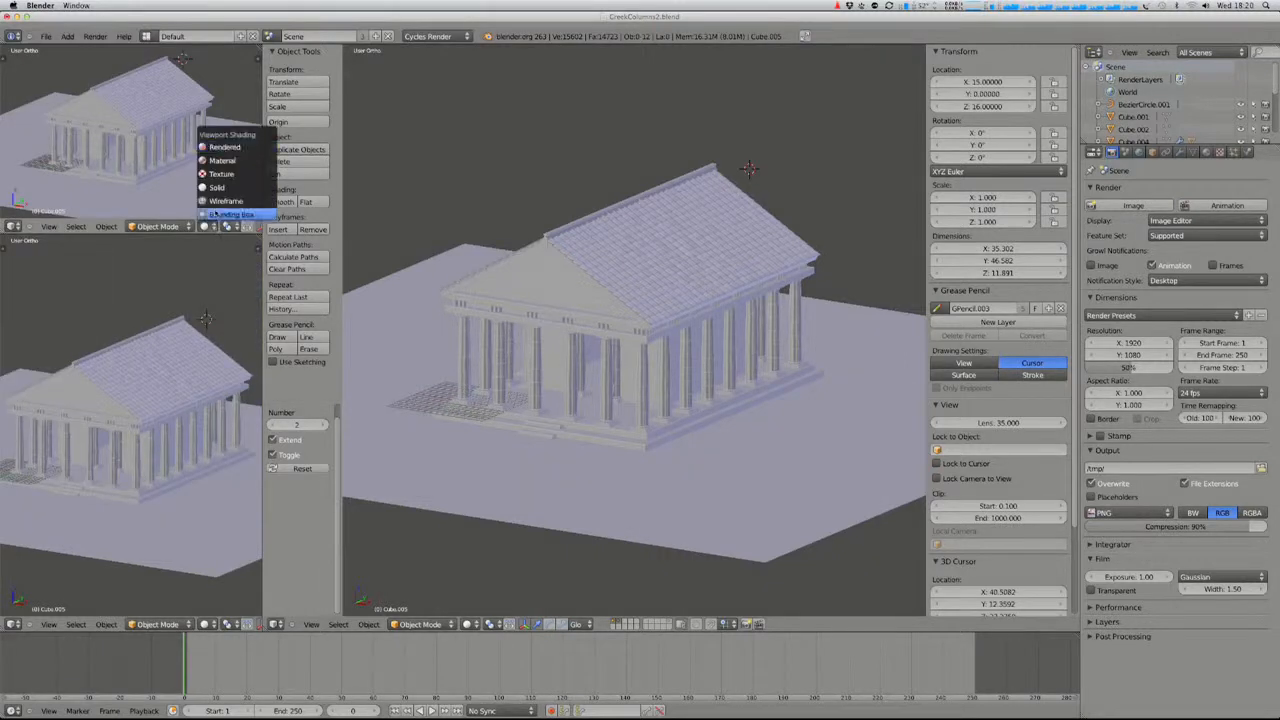
{"action": "left_click", "coordinate": [227, 148]}
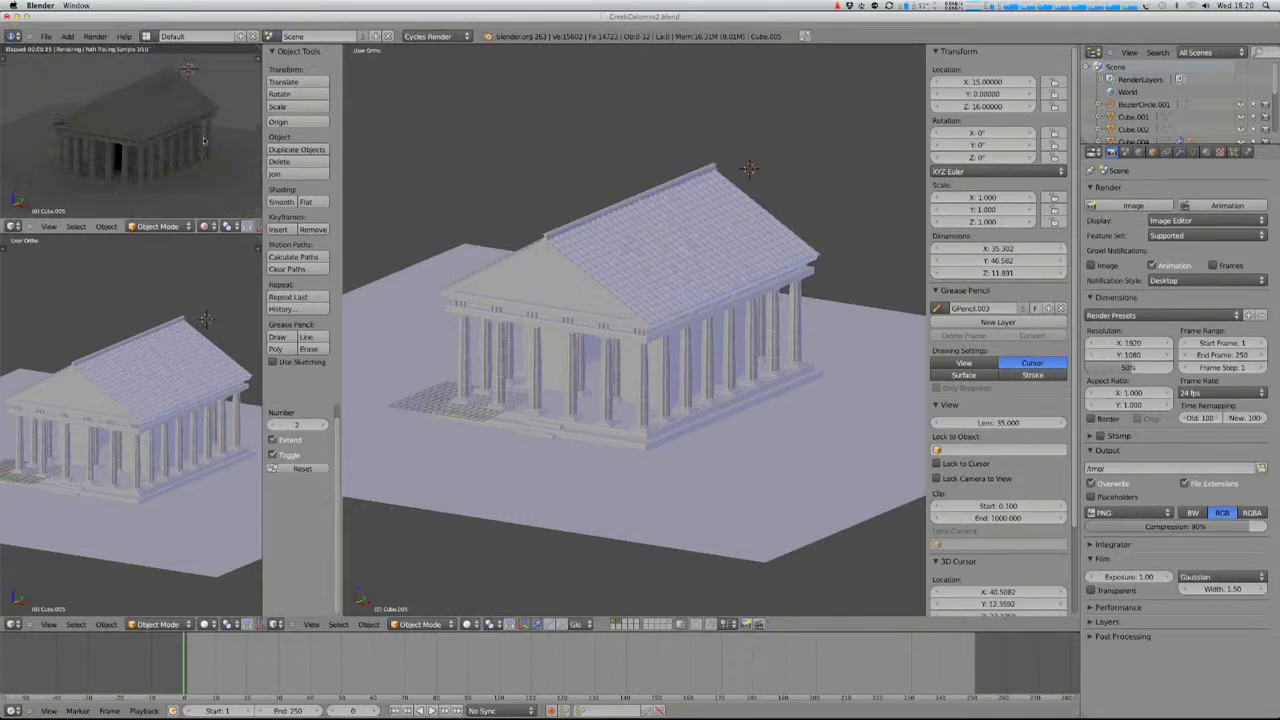
{"action": "key", "text": "shift+space"}
{"action": "scroll", "coordinate": [203, 139], "scroll_direction": "up", "scroll_amount": 1}
{"action": "key", "text": "shift+space"}
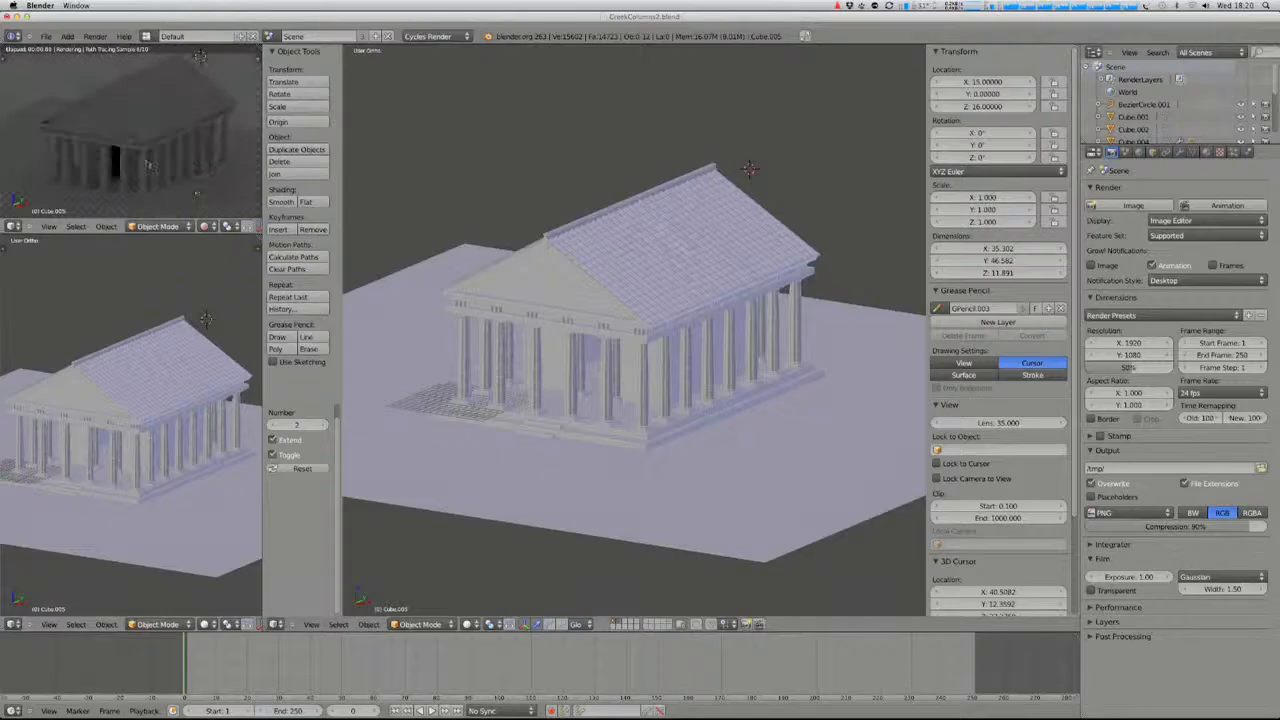
{"action": "middle_click_drag", "start_coordinate": [148, 165], "coordinate": [124, 184]}
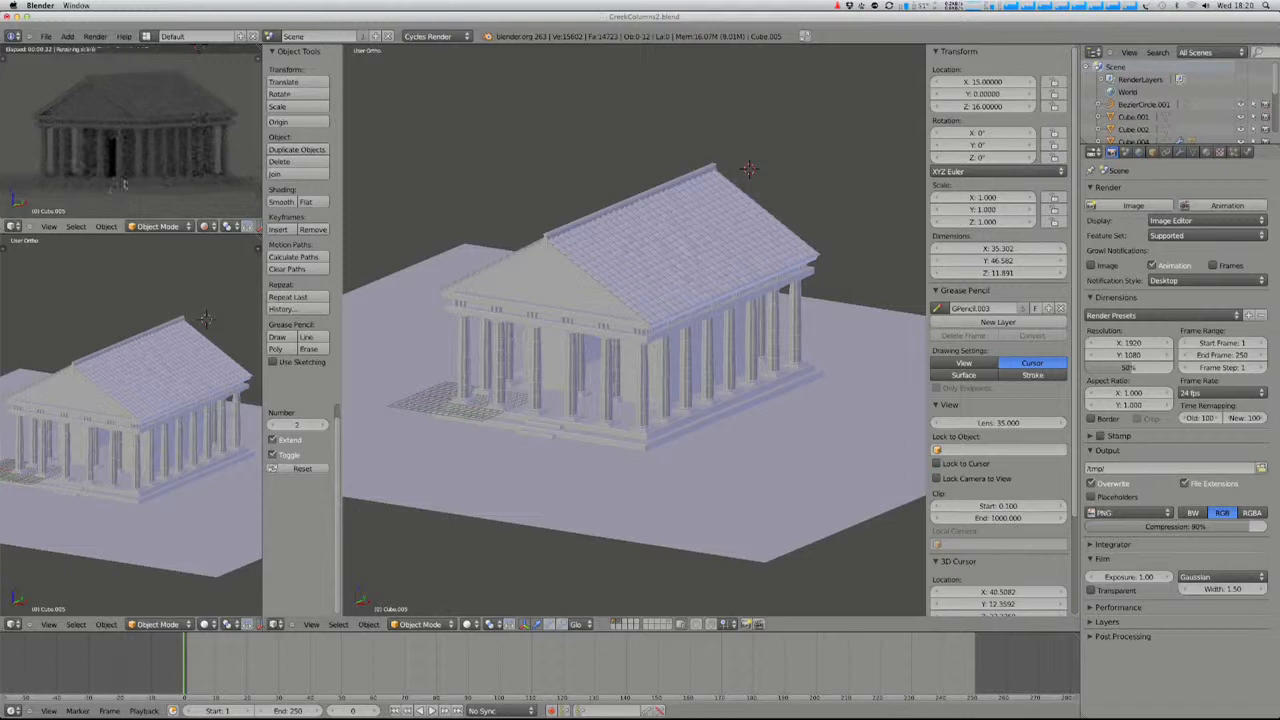
{"action": "scroll", "coordinate": [193, 188], "scroll_direction": "up", "scroll_amount": 2}
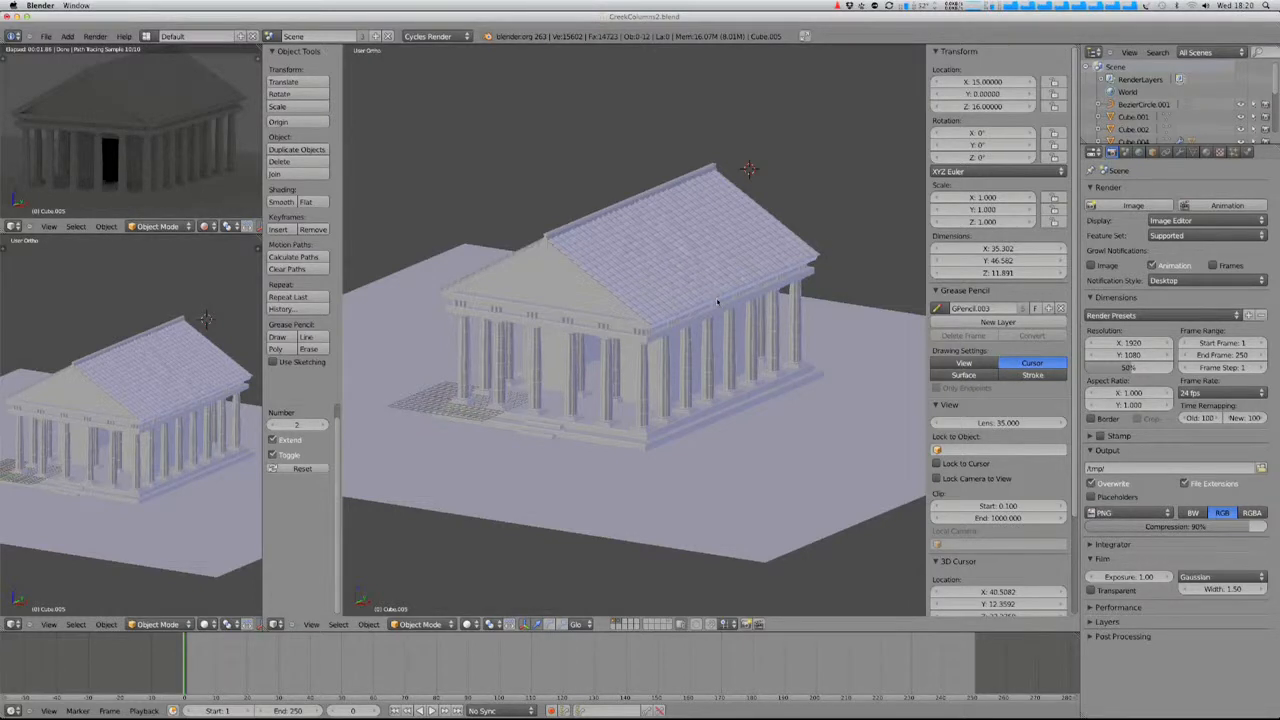
{"action": "scroll", "coordinate": [202, 152], "scroll_direction": "down", "scroll_amount": 1}
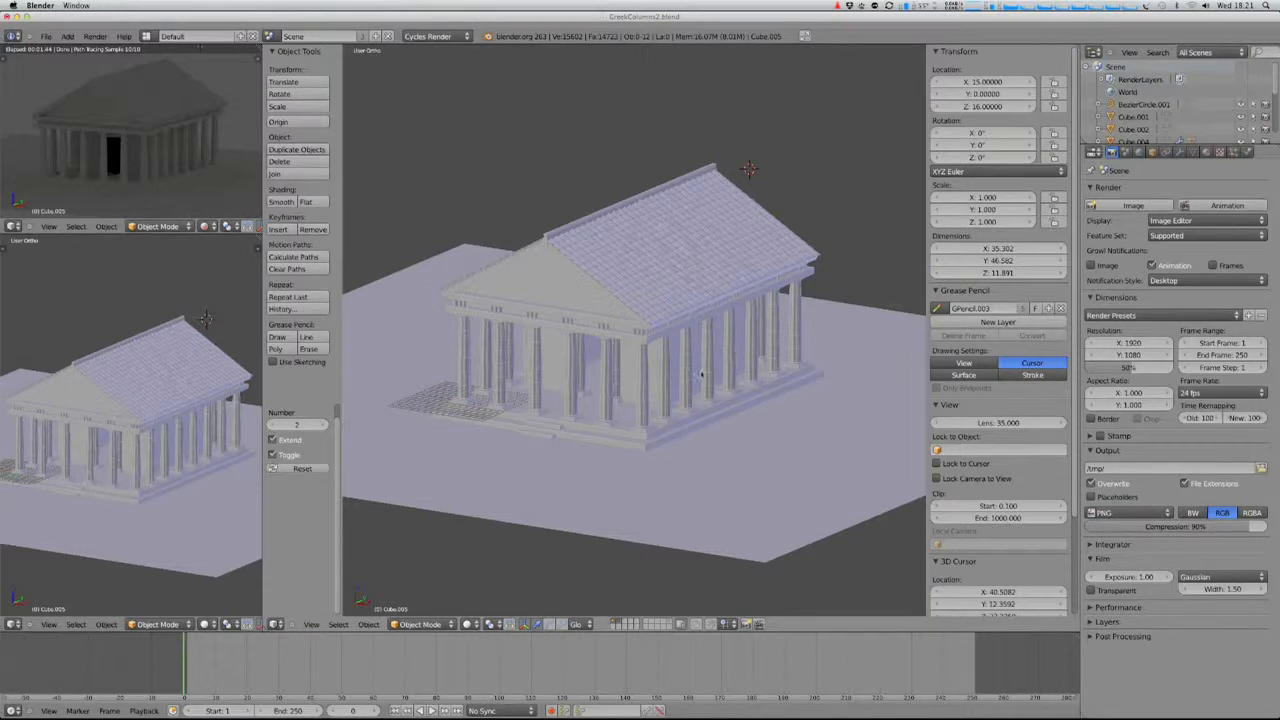
- Add a camera and move it down in front of the temple, by about -11.3 in X, -29.4 in Y and -34.9 in Z
{"action": "mouse_move", "coordinate": [664, 458]}
{"action": "middle_mouse_down"}
{"action": "mouse_move", "coordinate": [634, 474]}
{"action": "mouse_move", "coordinate": [738, 457]}
{"action": "mouse_move", "coordinate": [688, 455]}
{"action": "middle_mouse_up"}
{"action": "scroll", "coordinate": [683, 471], "scroll_direction": "down", "scroll_amount": 3}
{"action": "scroll", "coordinate": [676, 442], "scroll_direction": "up", "scroll_amount": 6}
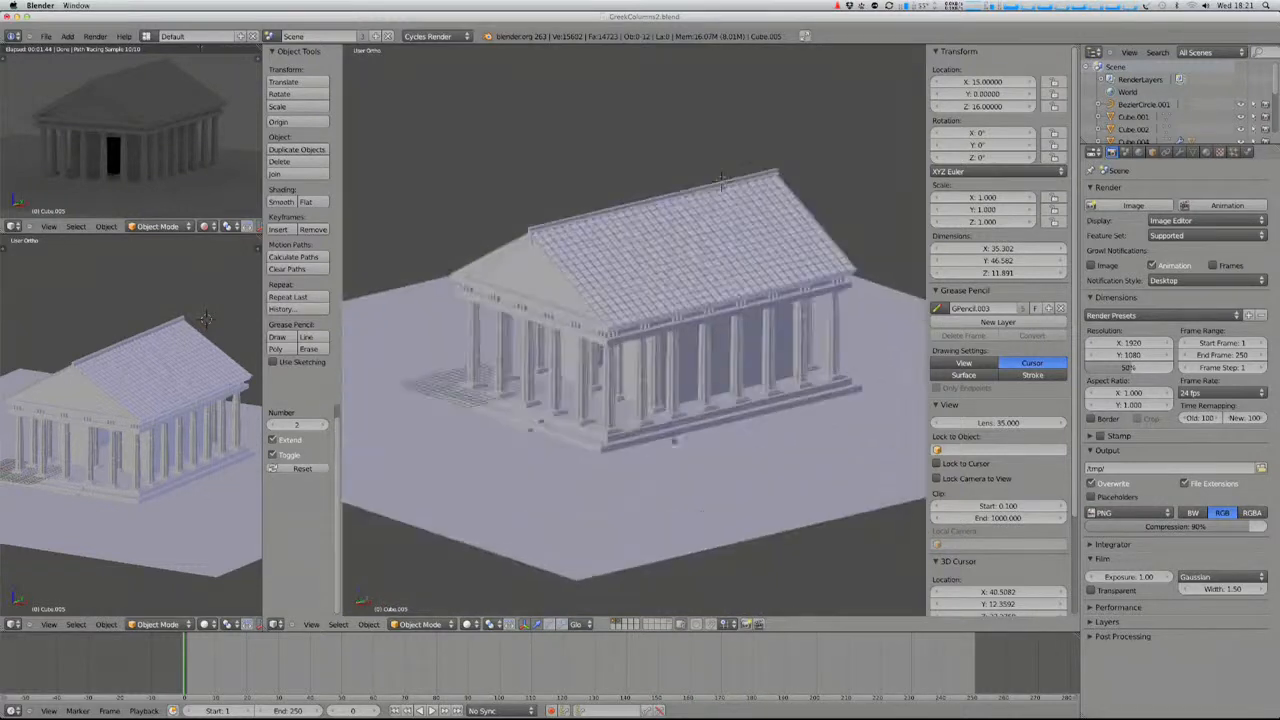
{"action": "key", "text": "shift+a"}
{"action": "mouse_move", "coordinate": [663, 456]}
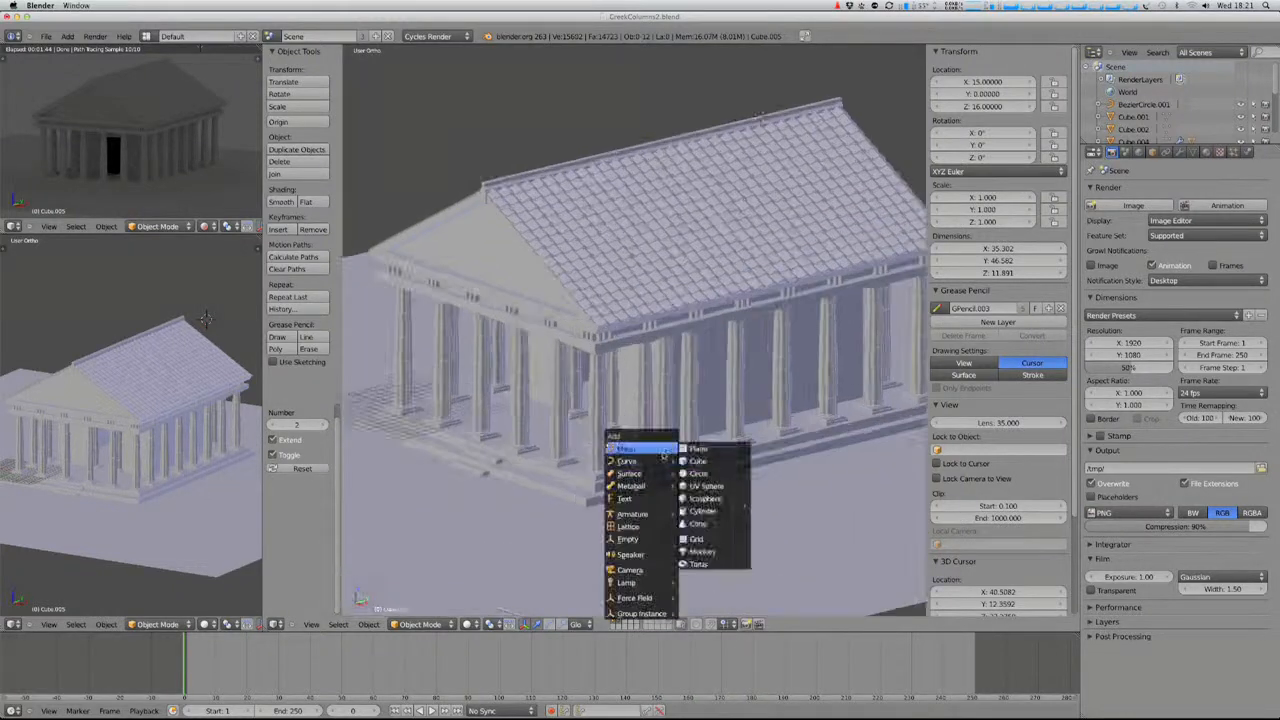
{"action": "left_click", "coordinate": [632, 569]}
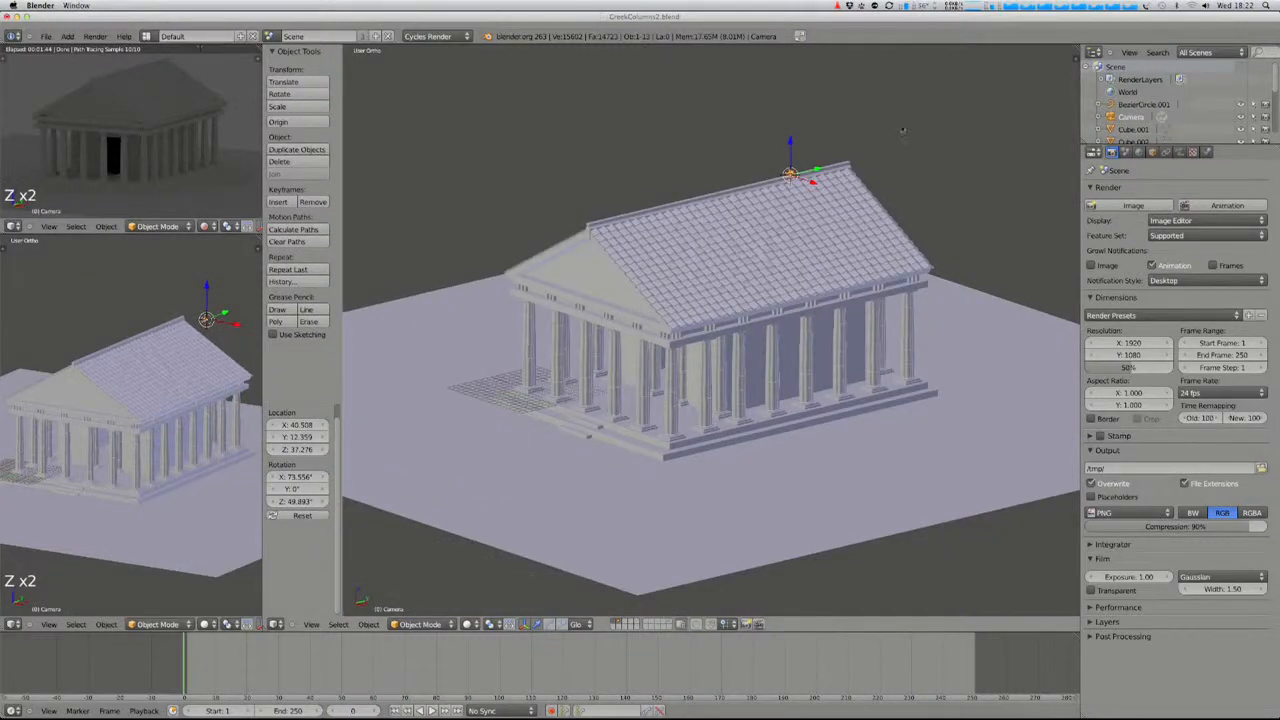
{"action": "key", "text": "g"}
{"action": "left_click", "coordinate": [683, 397]}
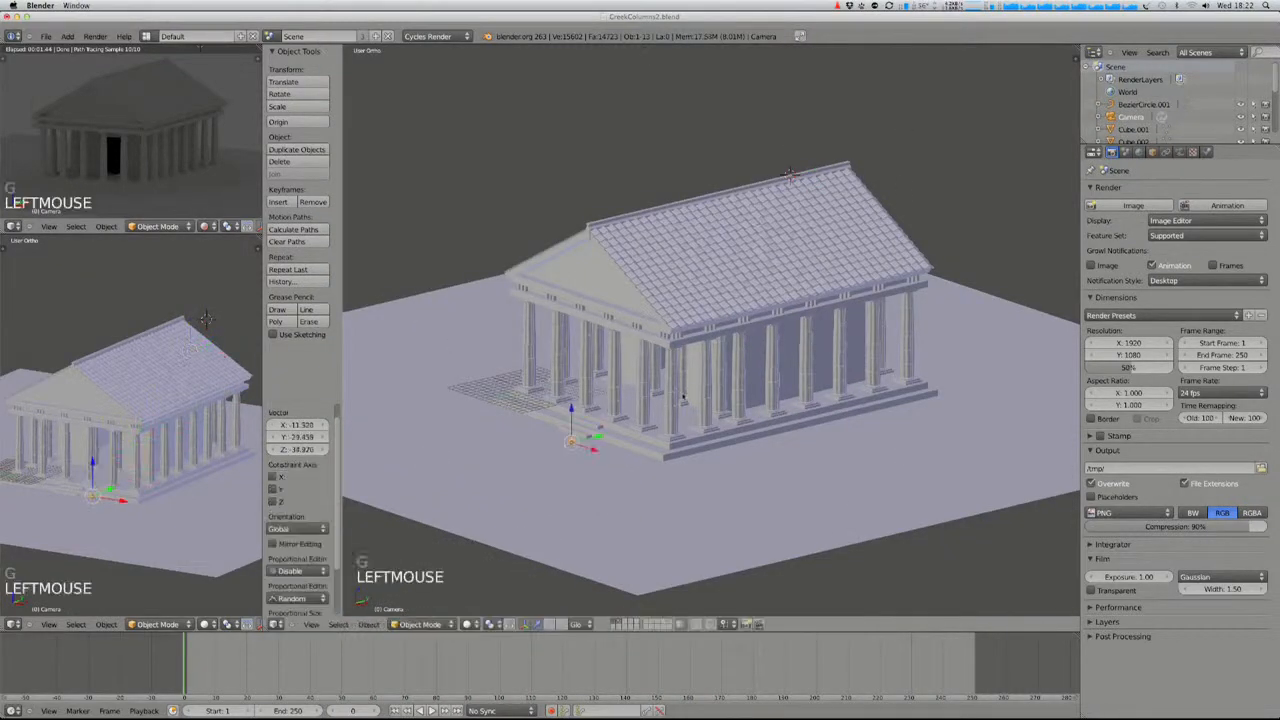
- Align the camera to a low perspective view of the temple's front corner
{"action": "middle_click_drag", "start_coordinate": [789, 514], "coordinate": [809, 133]}
{"action": "middle_click_drag", "start_coordinate": [541, 422], "coordinate": [745, 375]}
{"action": "scroll", "coordinate": [991, 500], "scroll_direction": "up", "scroll_amount": 2}
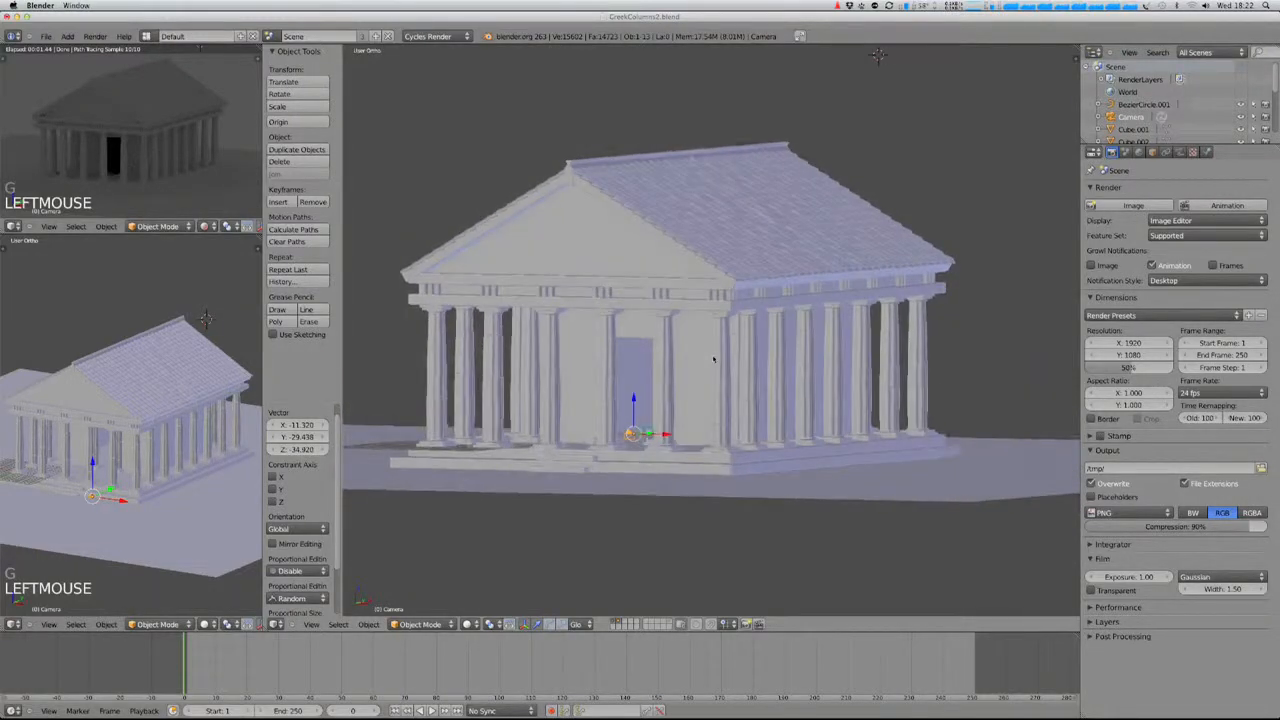
{"action": "key", "text": "KP_5"}
{"action": "scroll", "coordinate": [740, 390], "scroll_direction": "down", "scroll_amount": 3}
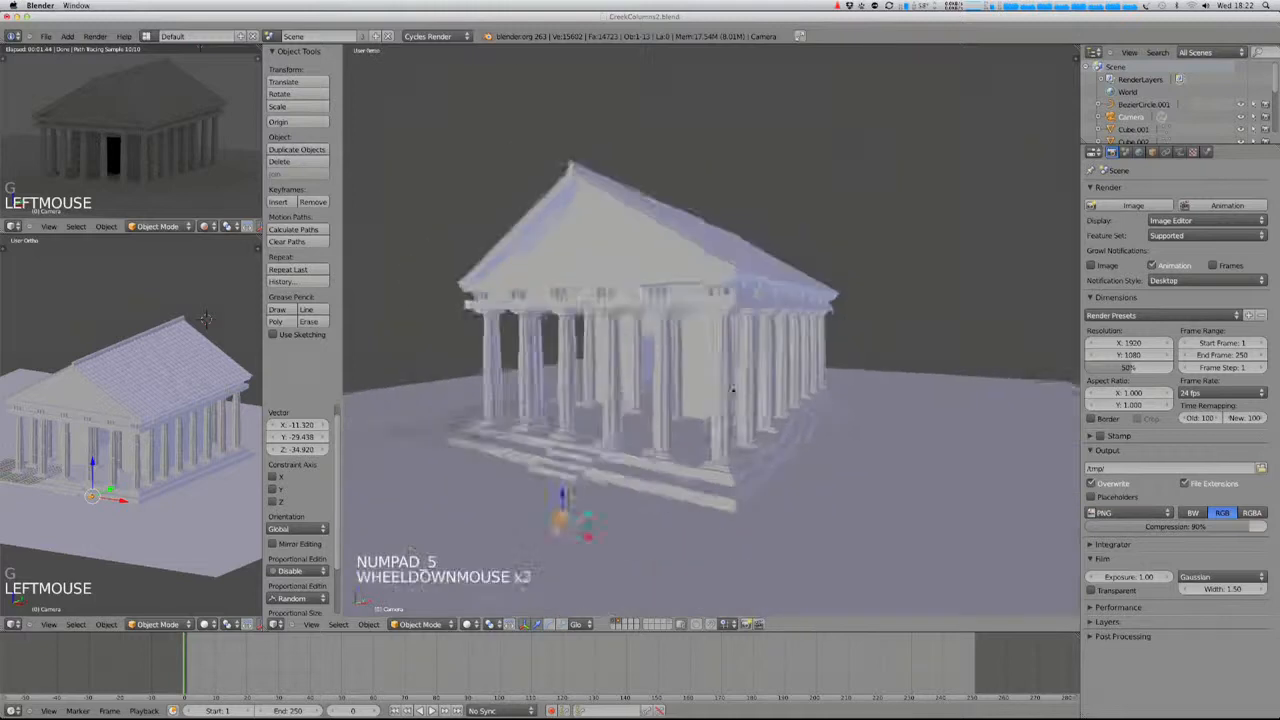
{"action": "middle_click_drag", "start_coordinate": [723, 372], "coordinate": [720, 375]}
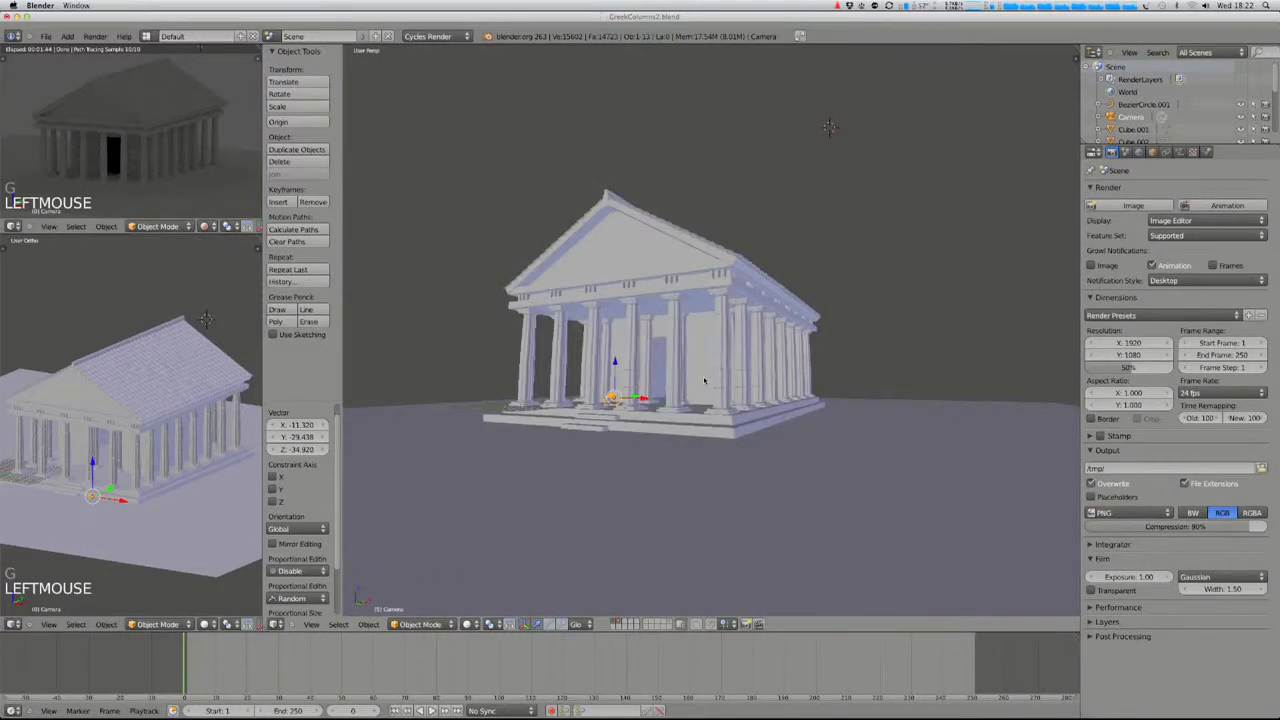
{"action": "key", "text": "ctrl+alt+KP_0"}
- Shift the camera by about -1.72 in X and -0.81 in Y to bring more of the temple into frame
{"action": "key", "text": "g"}
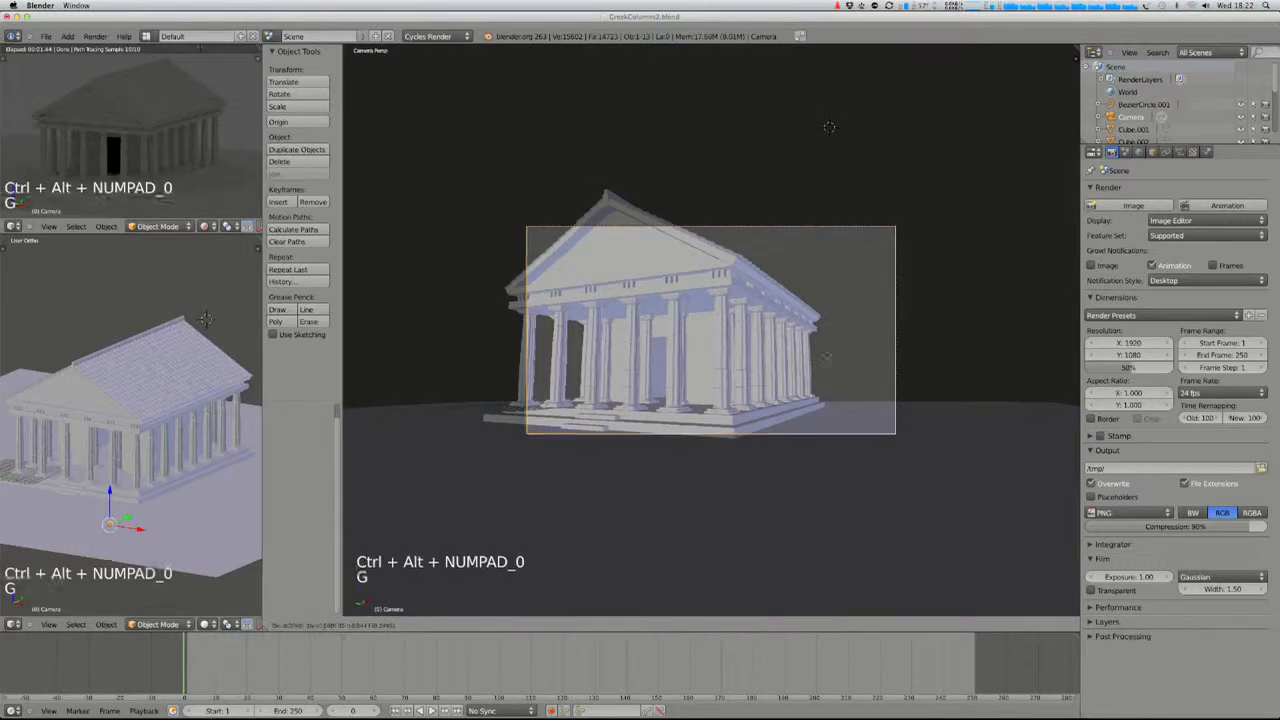
{"action": "left_click", "coordinate": [781, 342]}
{"action": "scroll", "coordinate": [781, 338], "scroll_direction": "up", "scroll_amount": 5}
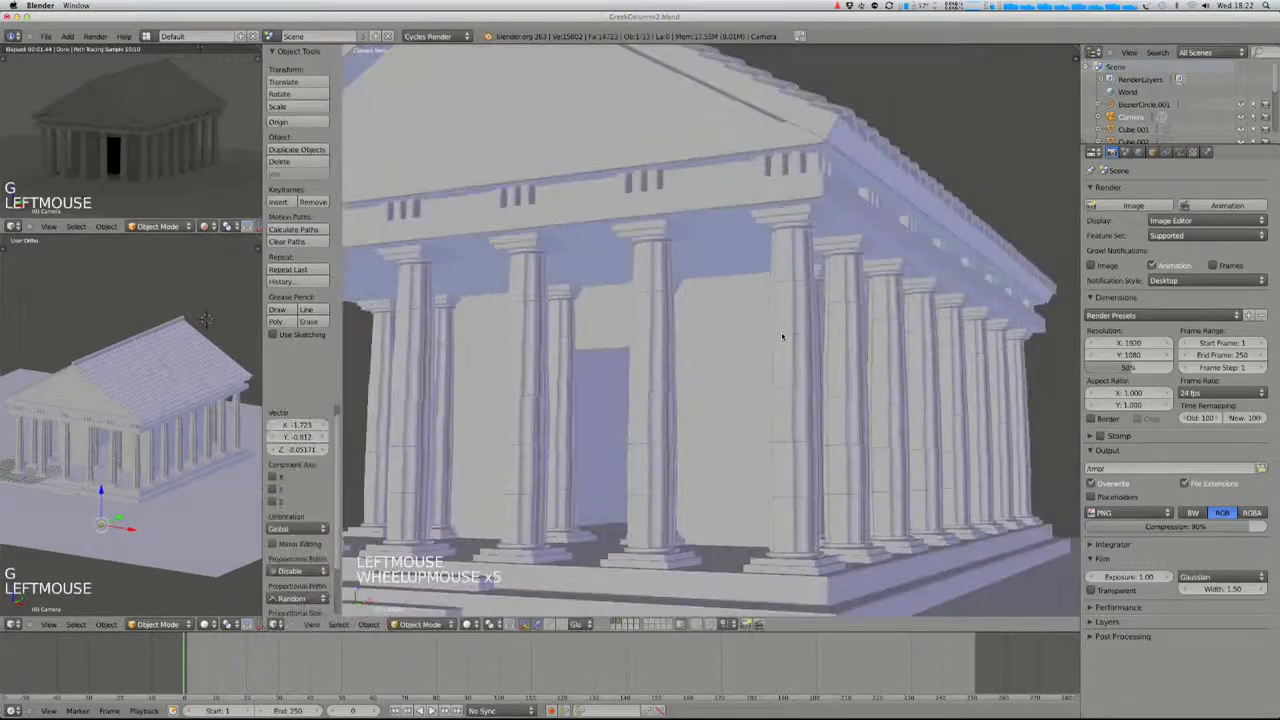
{"action": "scroll", "coordinate": [781, 336], "scroll_direction": "down", "scroll_amount": 1}
{"action": "scroll", "coordinate": [781, 336], "scroll_direction": "down", "scroll_amount": 4}
{"action": "key", "text": "g"}
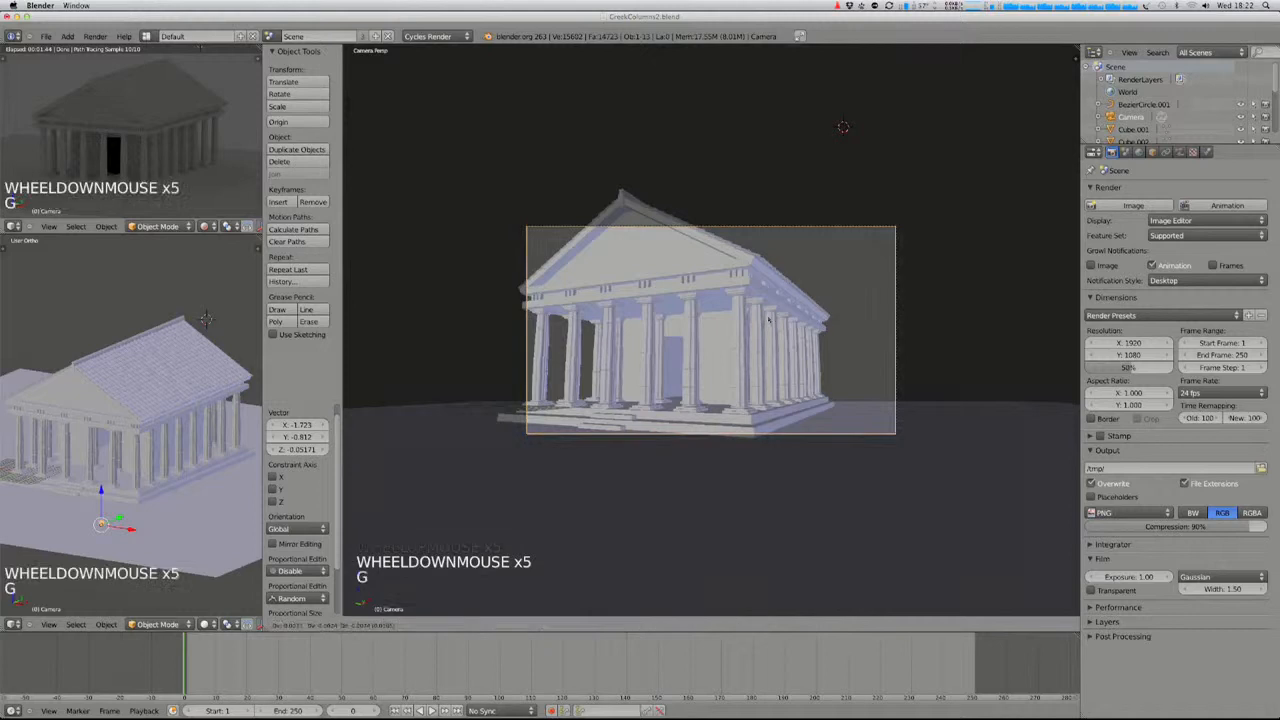
{"action": "right_click", "coordinate": [762, 316]}
{"action": "scroll", "coordinate": [763, 315], "scroll_direction": "up", "scroll_amount": 2}
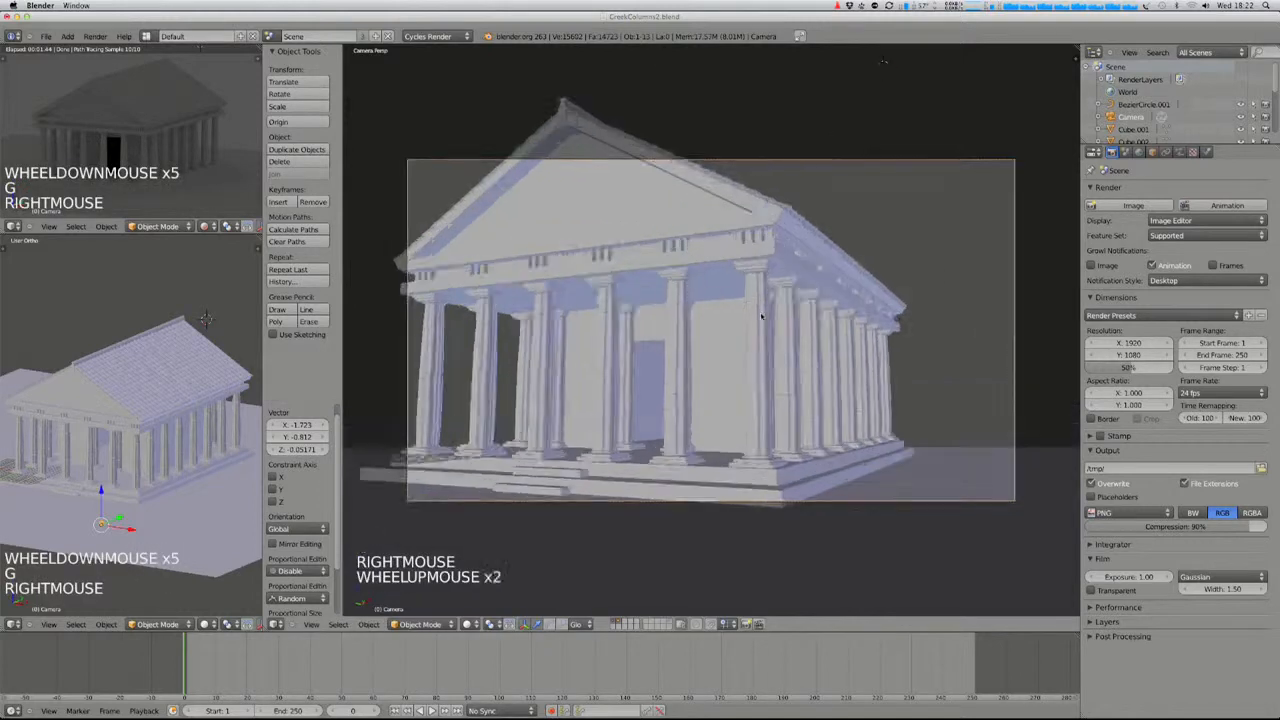
- Pull the camera back along its local Z axis until the whole temple fits, and shift it sideways to centre the temple
{"action": "key", "text": "g"}
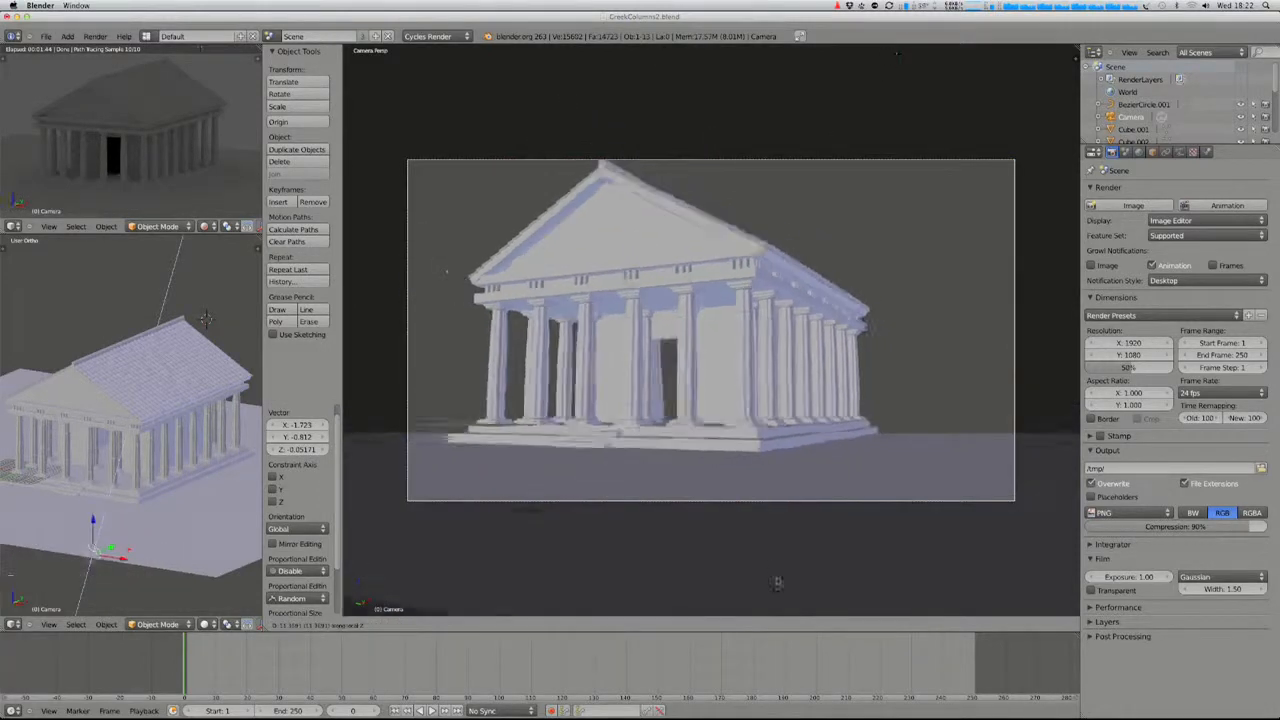
{"action": "left_click", "coordinate": [775, 580]}
{"action": "key", "text": "g"}
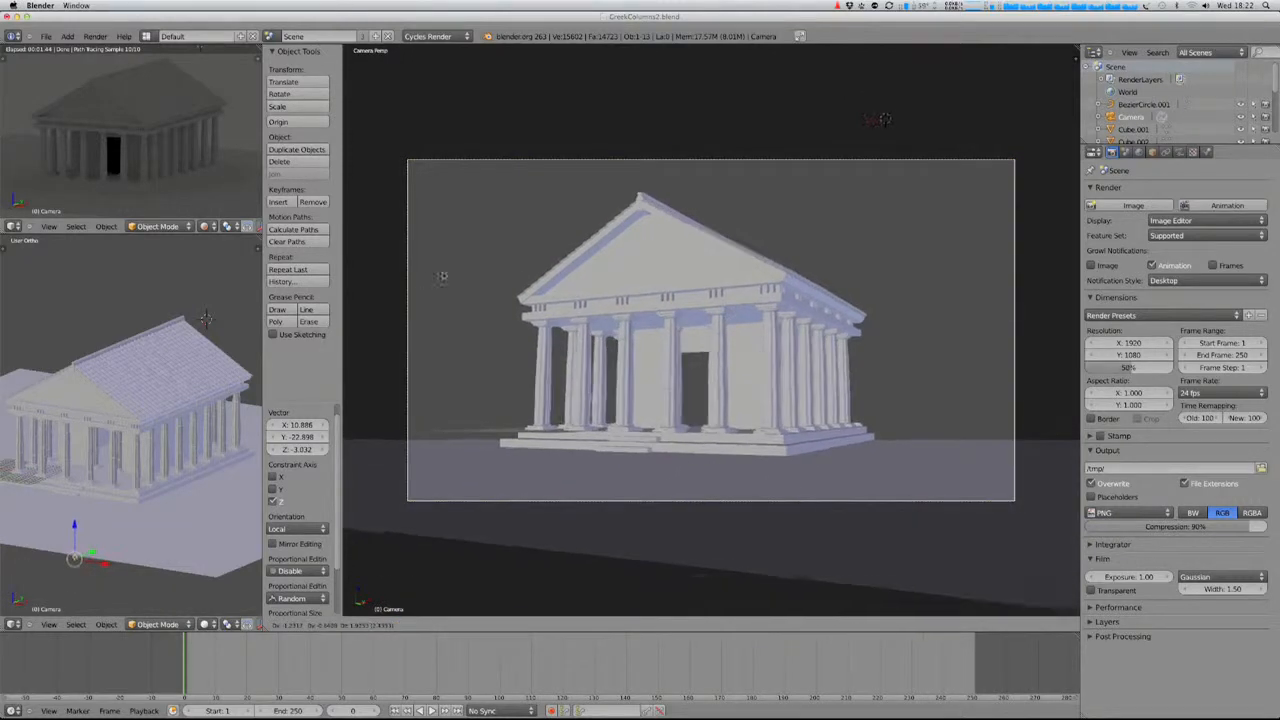
{"action": "left_click", "coordinate": [886, 118]}
{"action": "key", "text": "g"}
{"action": "left_click", "coordinate": [893, 120]}
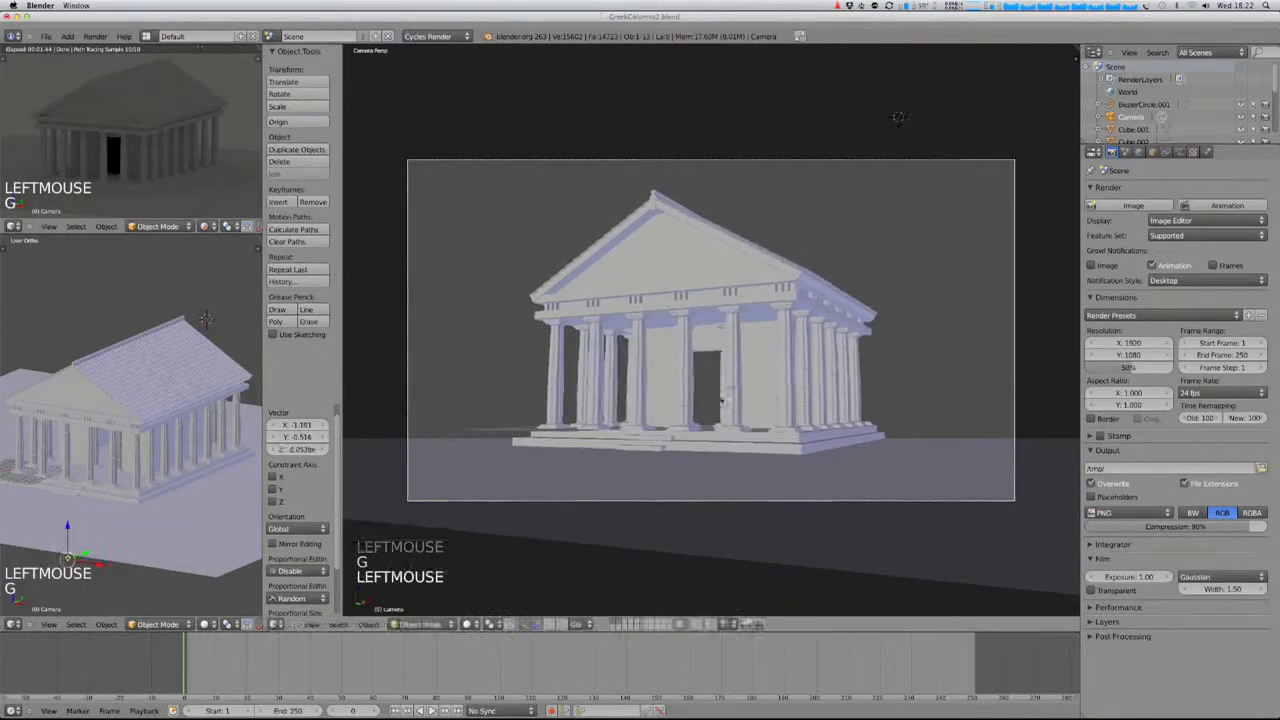
{"action": "scroll", "coordinate": [722, 400], "scroll_direction": "up", "scroll_amount": 2}
{"action": "scroll", "coordinate": [790, 424], "scroll_direction": "down", "scroll_amount": 2}
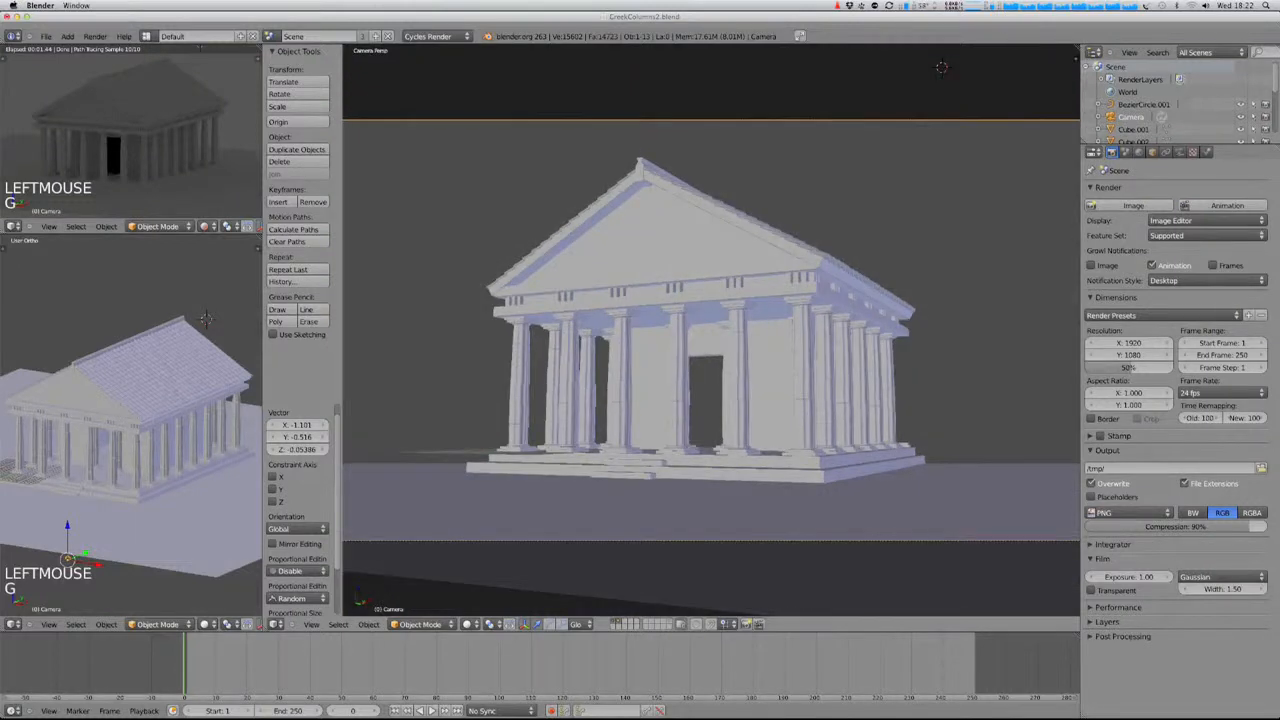
- Set the camera's clipping end to 2000, and reduce it to 300
{"action": "left_click", "coordinate": [1180, 152]}
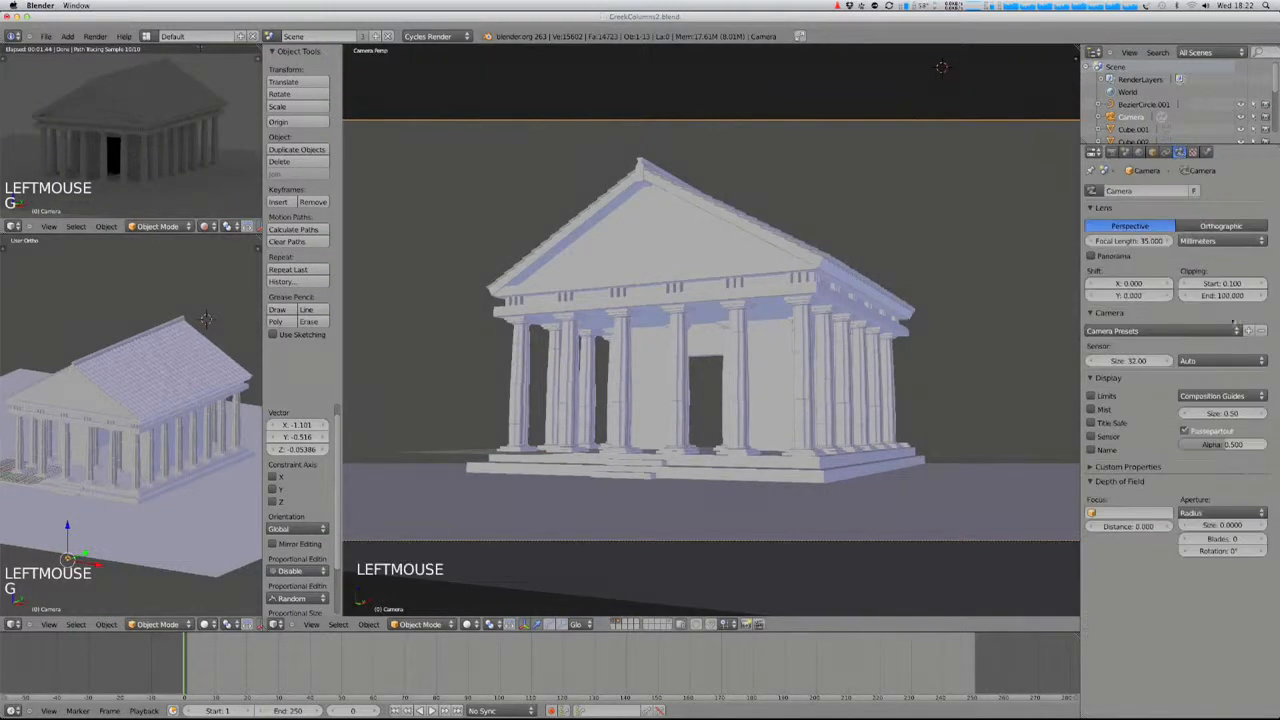
{"action": "left_click", "coordinate": [1221, 296]}
{"action": "left_click", "coordinate": [1221, 296]}
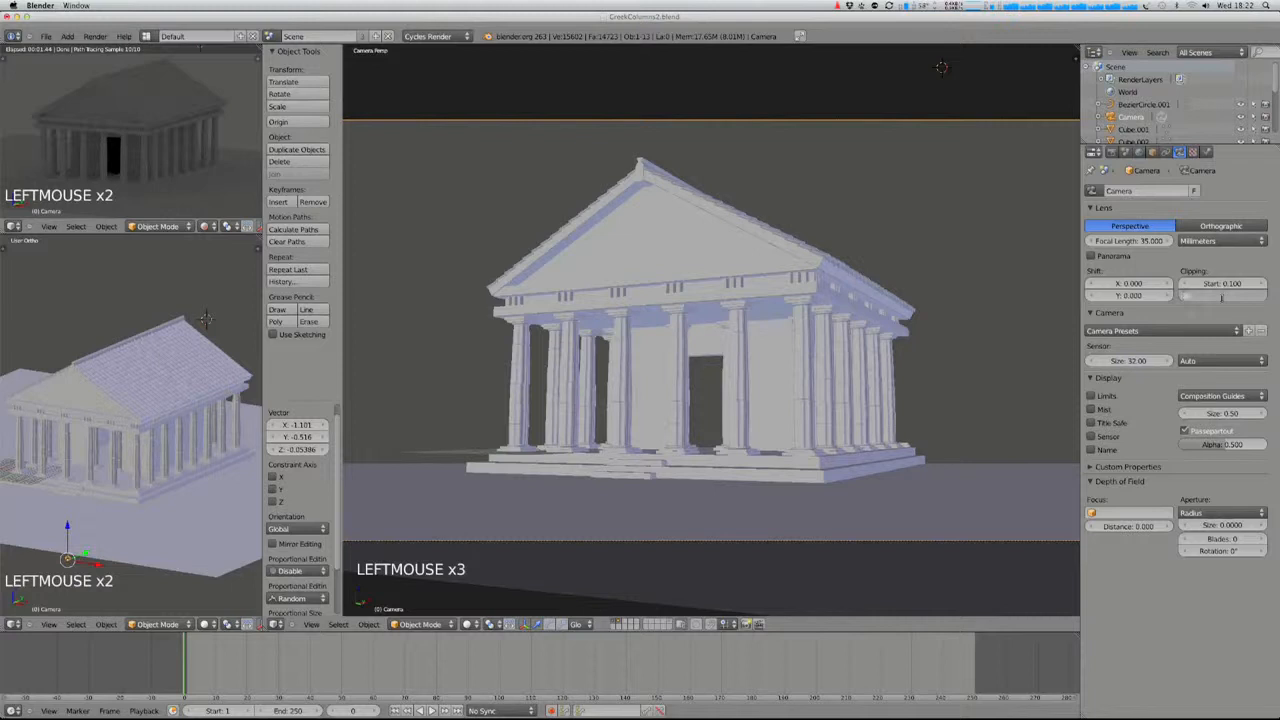
{"action": "type", "text": "2000"}
{"action": "key", "text": "Return"}
{"action": "left_click", "coordinate": [1217, 296]}
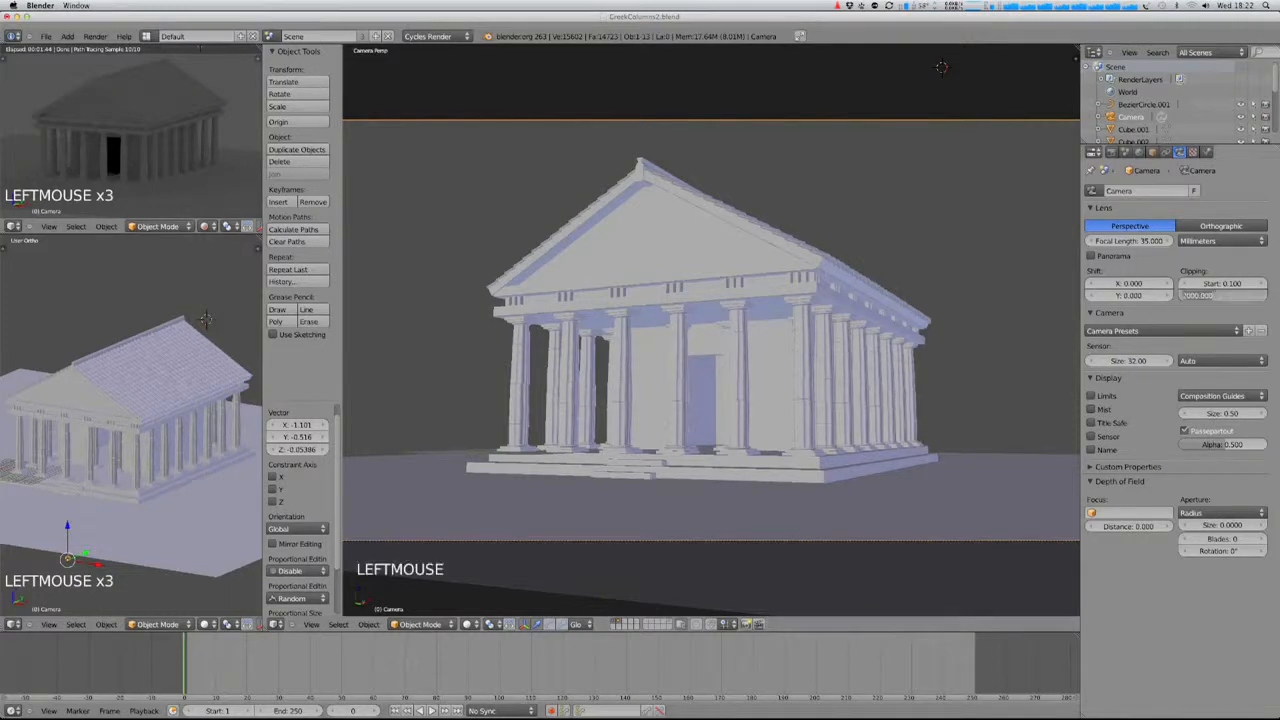
{"action": "type", "text": "300"}
{"action": "key", "text": "Return"}
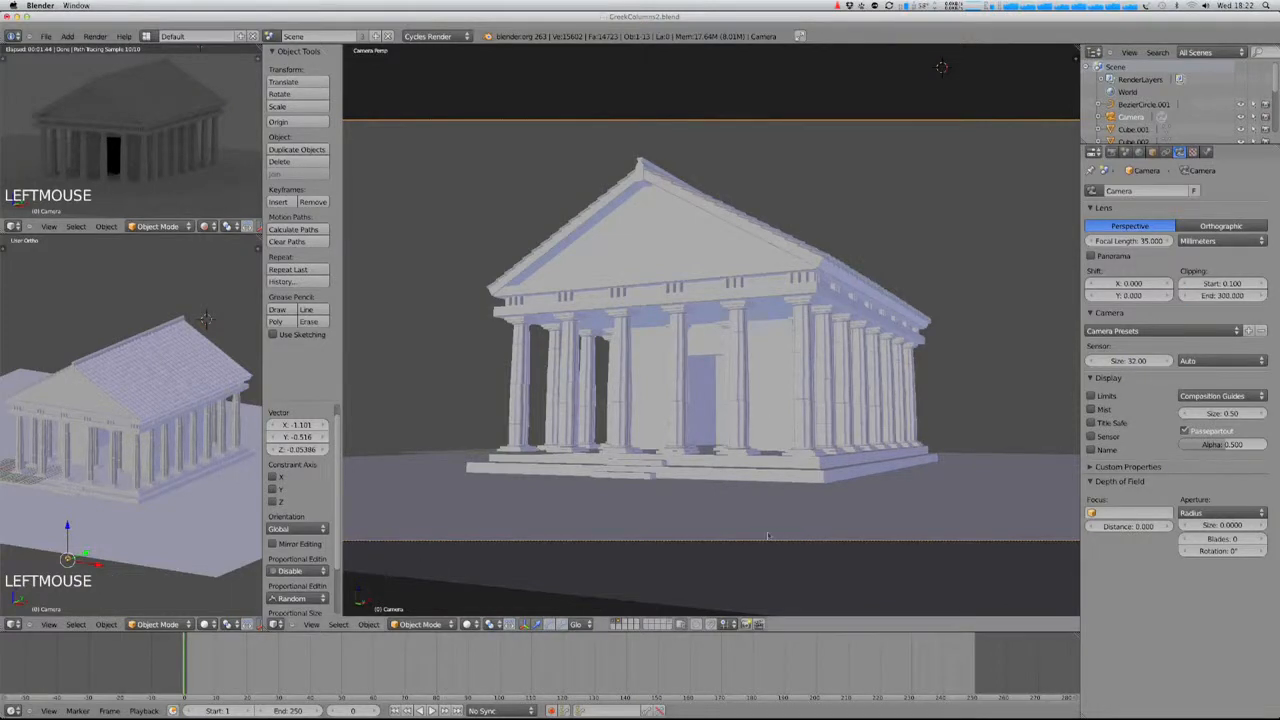
- Nudge the camera about -0.11 in X and move it closer to the temple along its local Z axis
{"action": "key", "text": "g"}
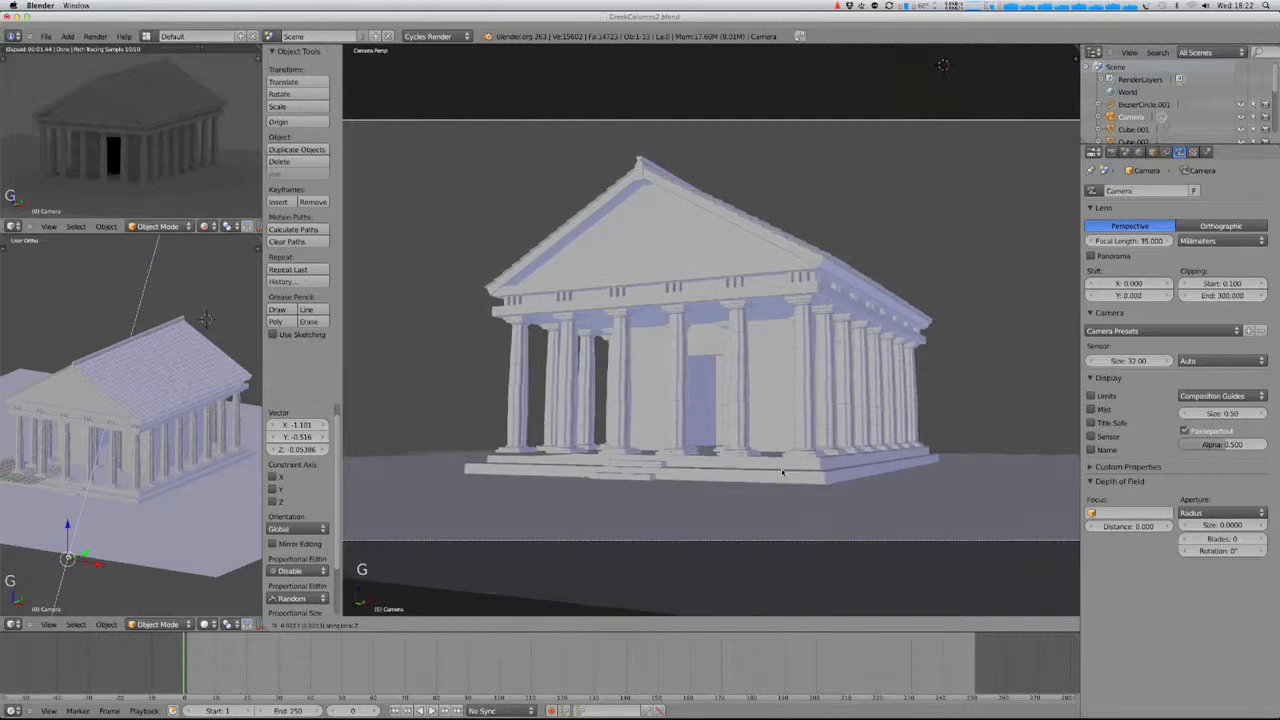
{"action": "left_click", "coordinate": [783, 472]}
{"action": "scroll", "coordinate": [784, 472], "scroll_direction": "down", "scroll_amount": 2}
{"action": "key", "text": "g"}
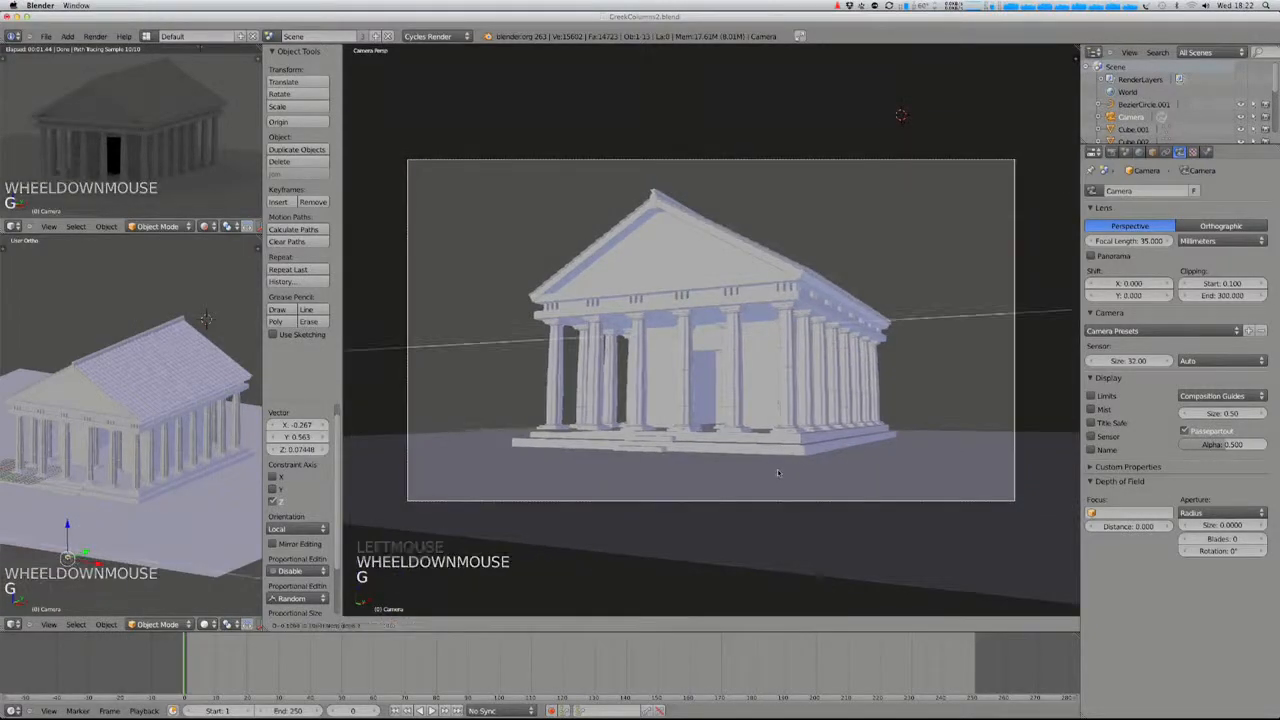
{"action": "left_click", "coordinate": [778, 472]}
{"action": "key", "text": "g"}
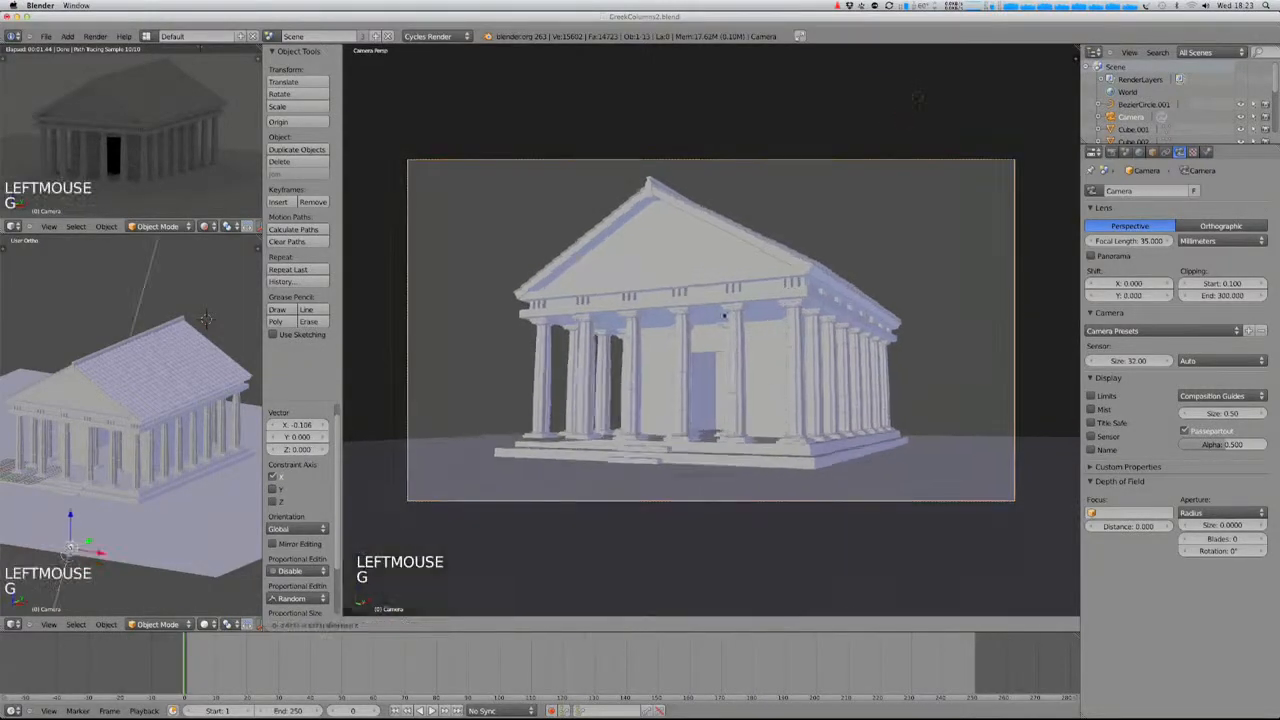
{"action": "left_click", "coordinate": [922, 474]}
- Tilt the camera about 2.8° around its local X axis and lower it about 0.58 along global Z
{"action": "key", "text": "r"}
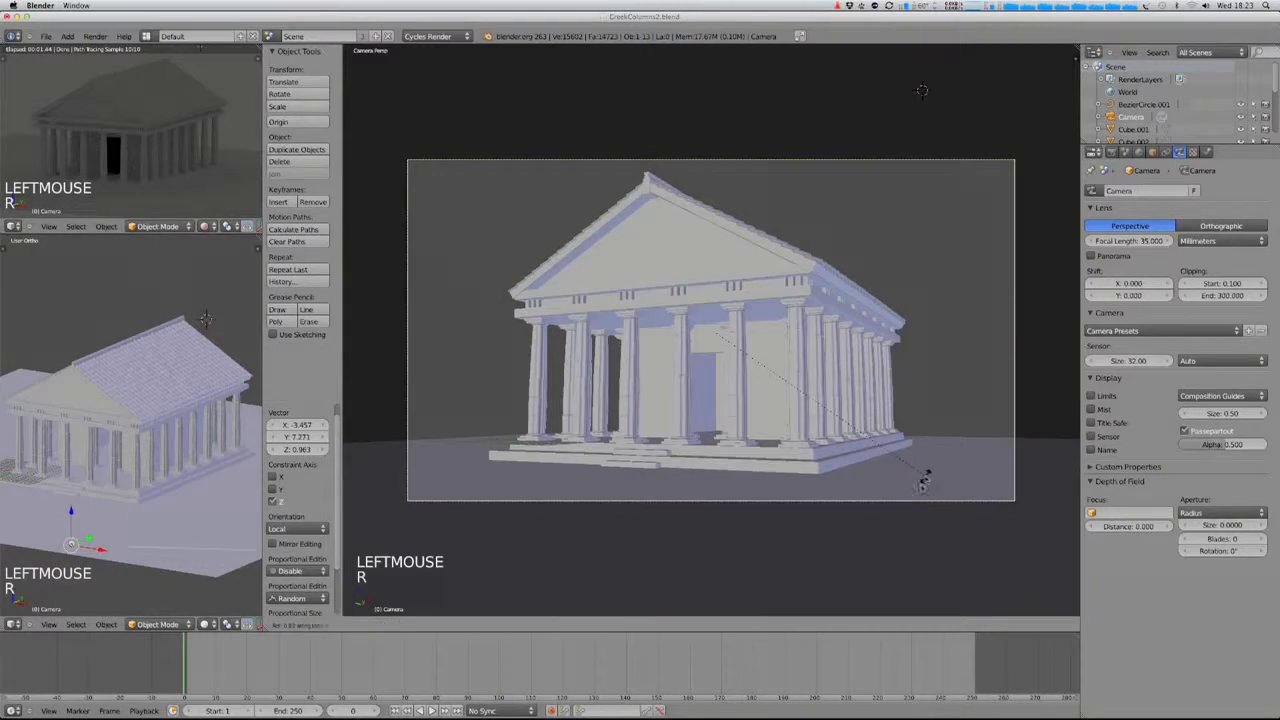
{"action": "left_click", "coordinate": [920, 486]}
{"action": "key", "text": "g"}
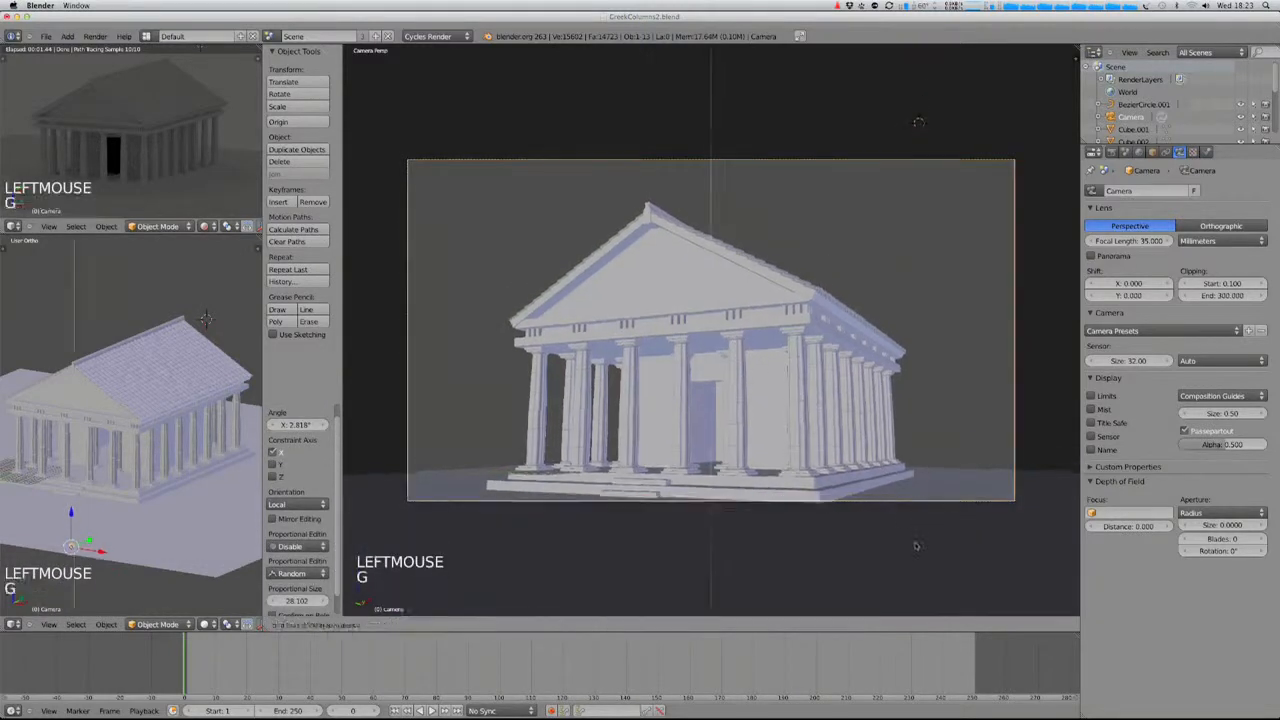
{"action": "key", "text": "z"}
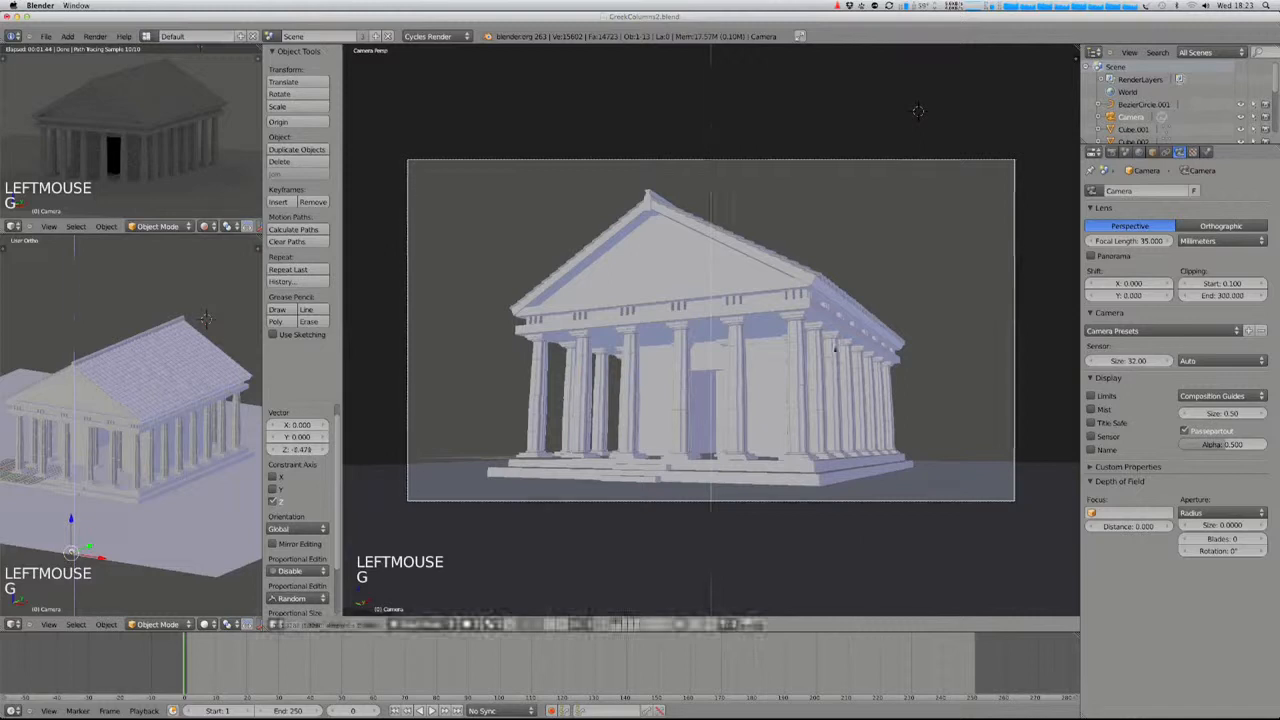
{"action": "left_click", "coordinate": [918, 111]}
- Shift the camera by about -0.25 in X and -0.12 in Y to adjust the temple's framing
{"action": "scroll", "coordinate": [884, 455], "scroll_direction": "up", "scroll_amount": 2}
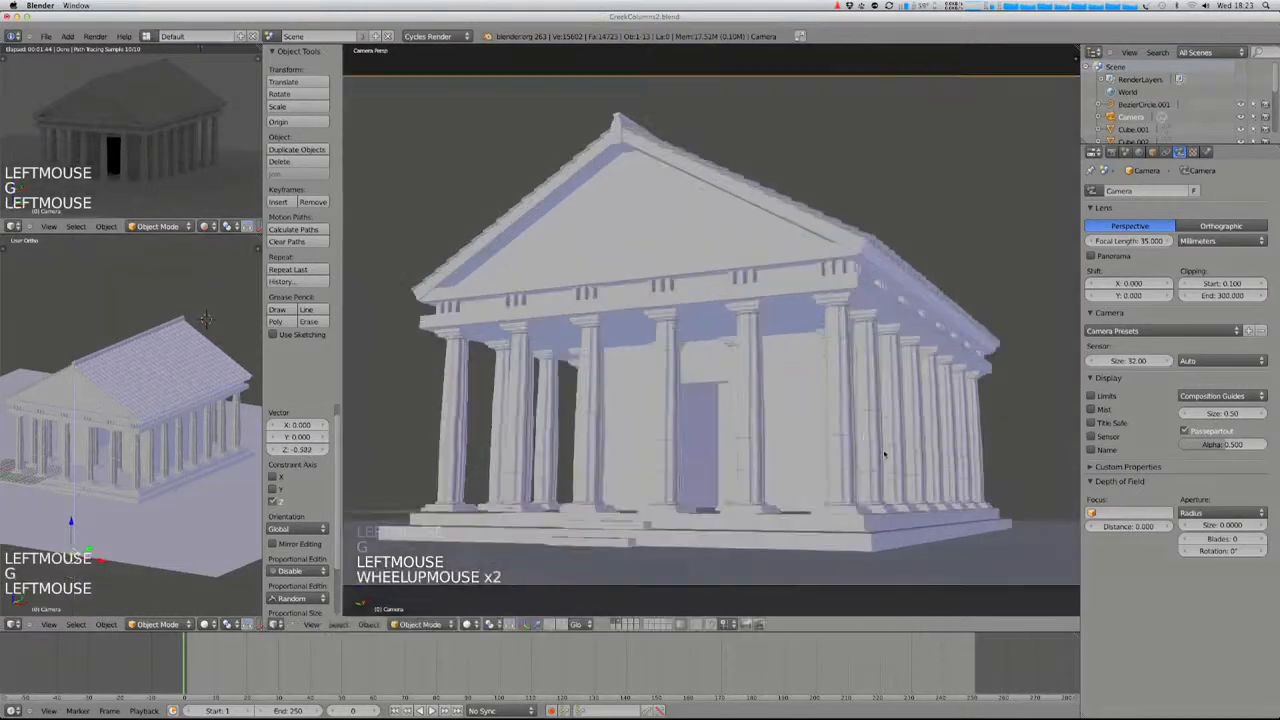
{"action": "scroll", "coordinate": [884, 455], "scroll_direction": "down", "scroll_amount": 1}
{"action": "key", "text": "g"}
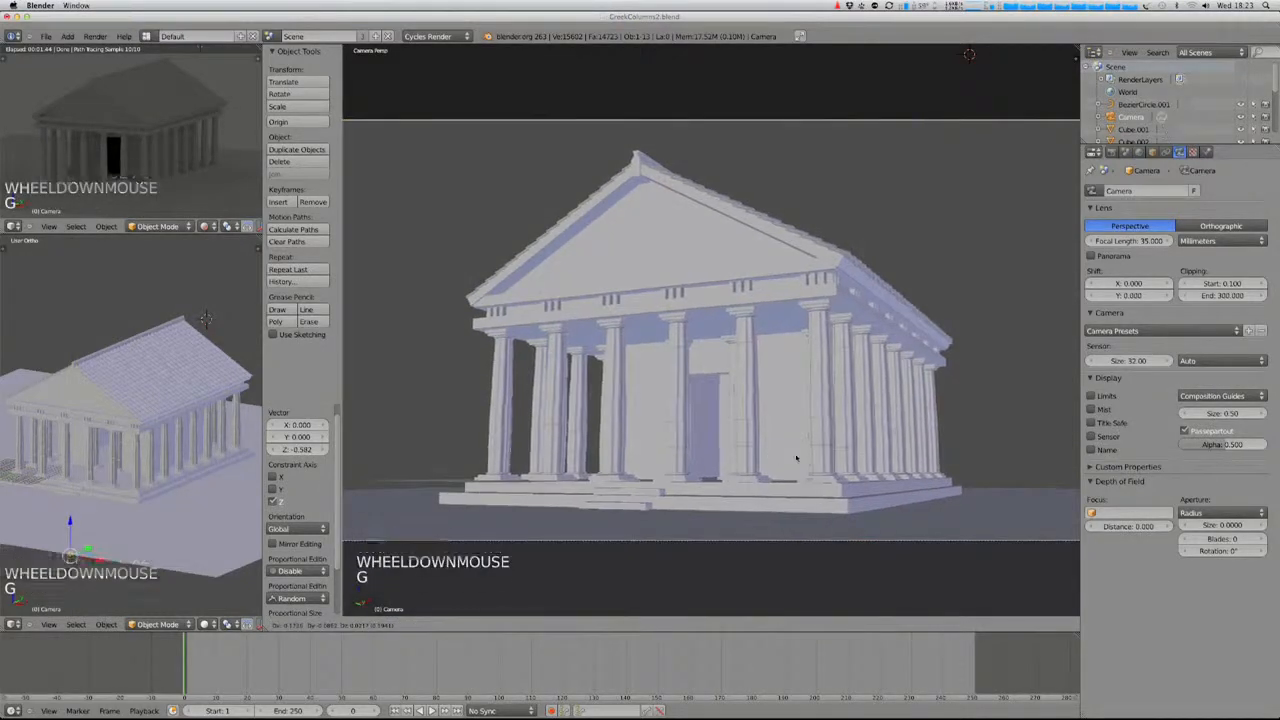
{"action": "left_click", "coordinate": [857, 490], "text": "shift"}
- Reposition the camera closer to the temple, about 0.38 lower in Z and shifted about -0.25 in X
{"action": "scroll", "coordinate": [857, 490], "scroll_direction": "down", "scroll_amount": 2}
{"action": "key", "text": "g"}
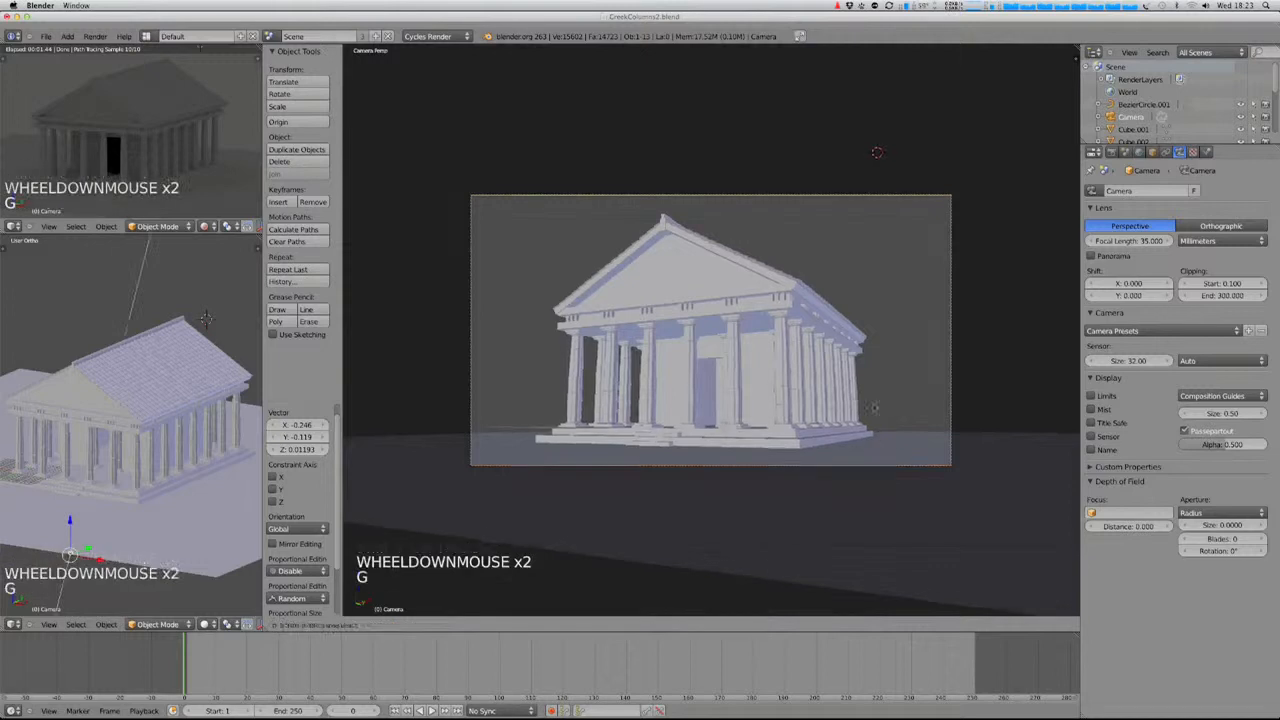
{"action": "key", "text": "g"}
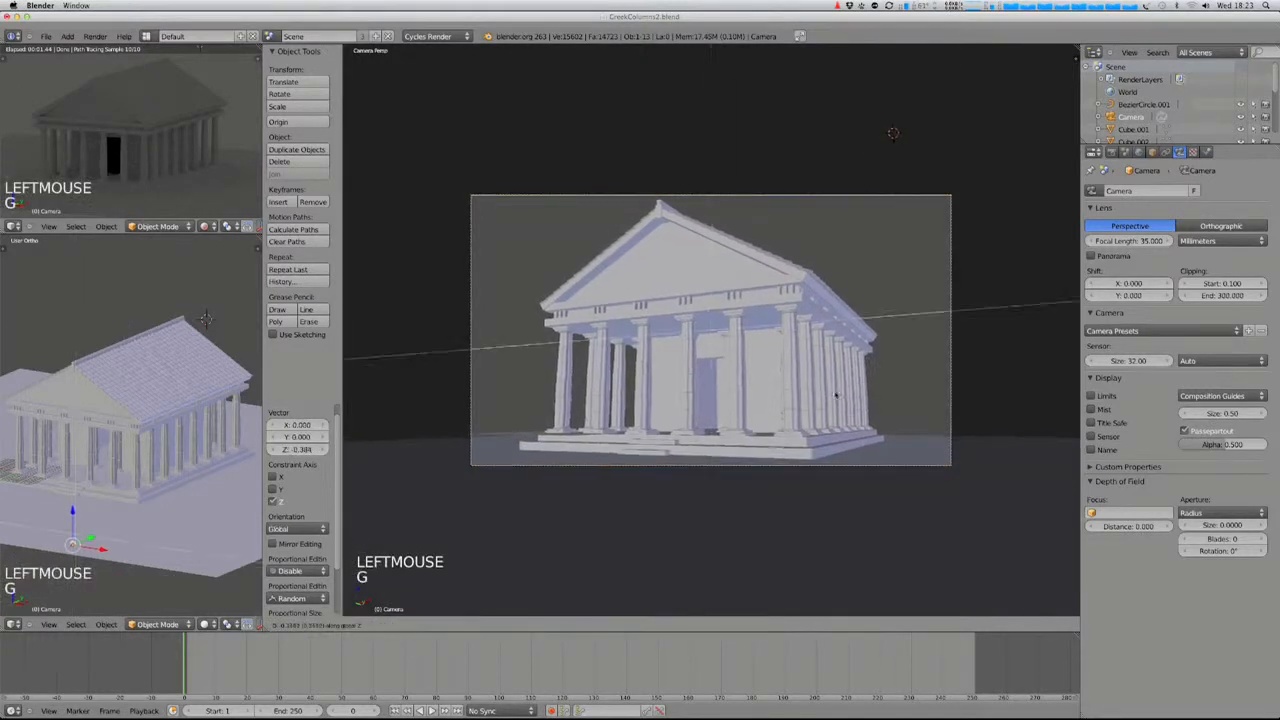
{"action": "left_click", "coordinate": [850, 395]}
{"action": "key", "text": "r"}
{"action": "right_click", "coordinate": [896, 400]}
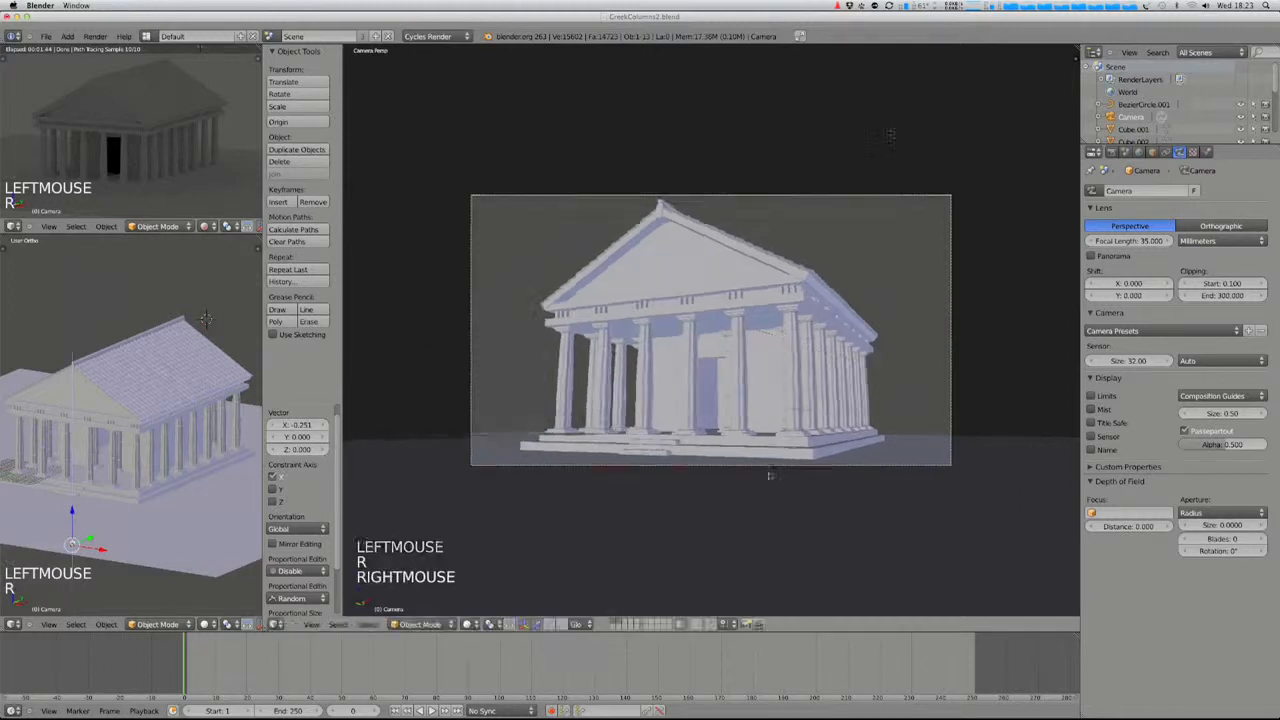
- Snap the 3D cursor to the origin of the temple's base
{"action": "key", "text": "shift+c"}
{"action": "middle_click_drag", "start_coordinate": [678, 374], "coordinate": [666, 405]}
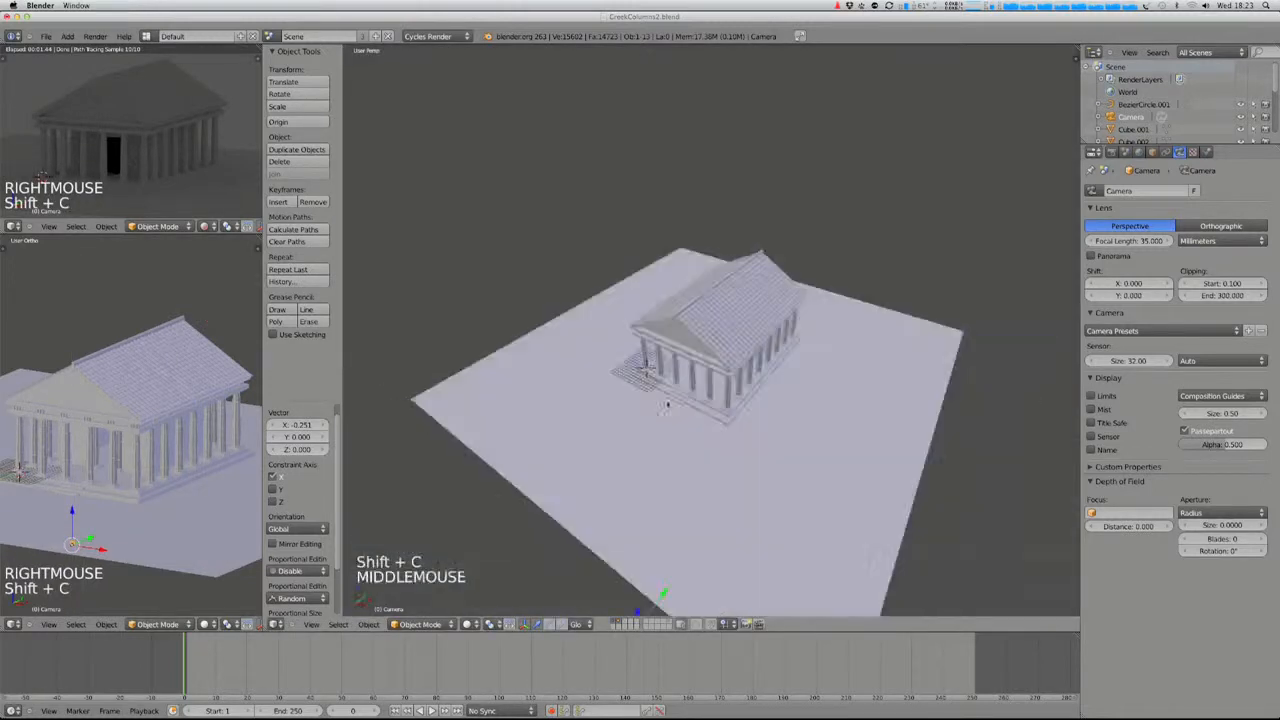
{"action": "right_click", "coordinate": [748, 405]}
{"action": "right_click", "coordinate": [745, 398]}
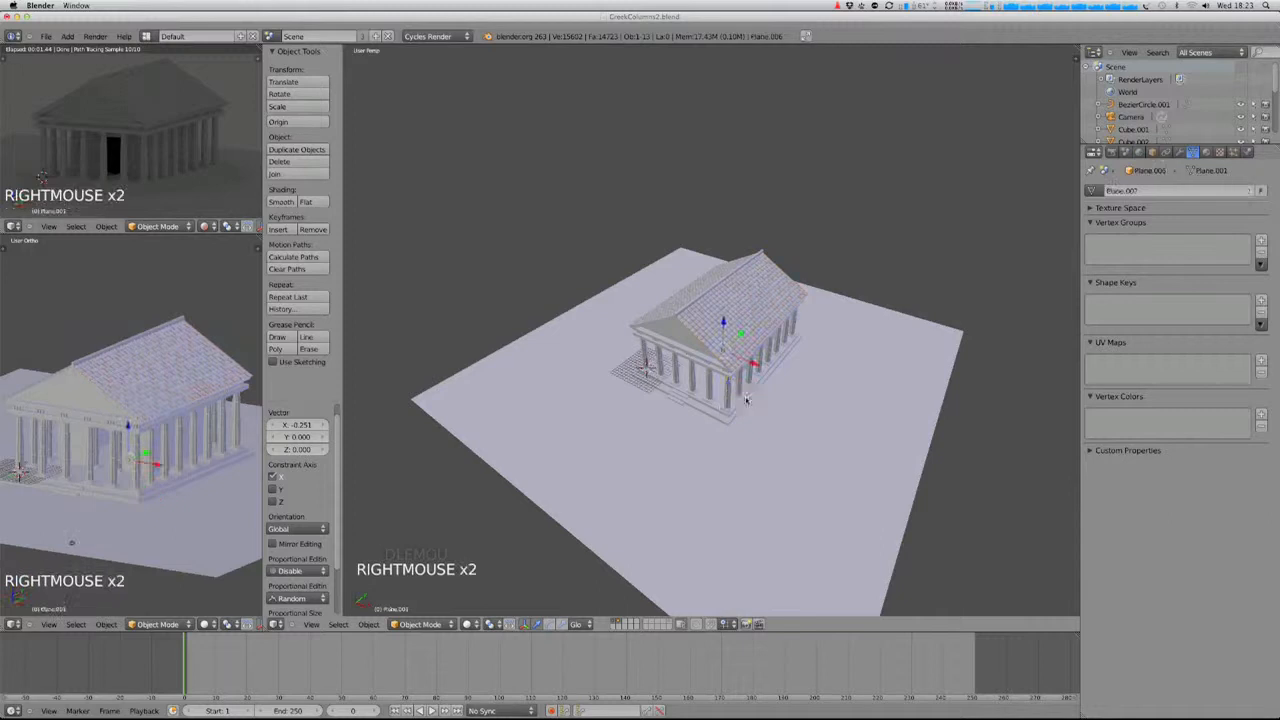
{"action": "key", "text": "shift+s"}
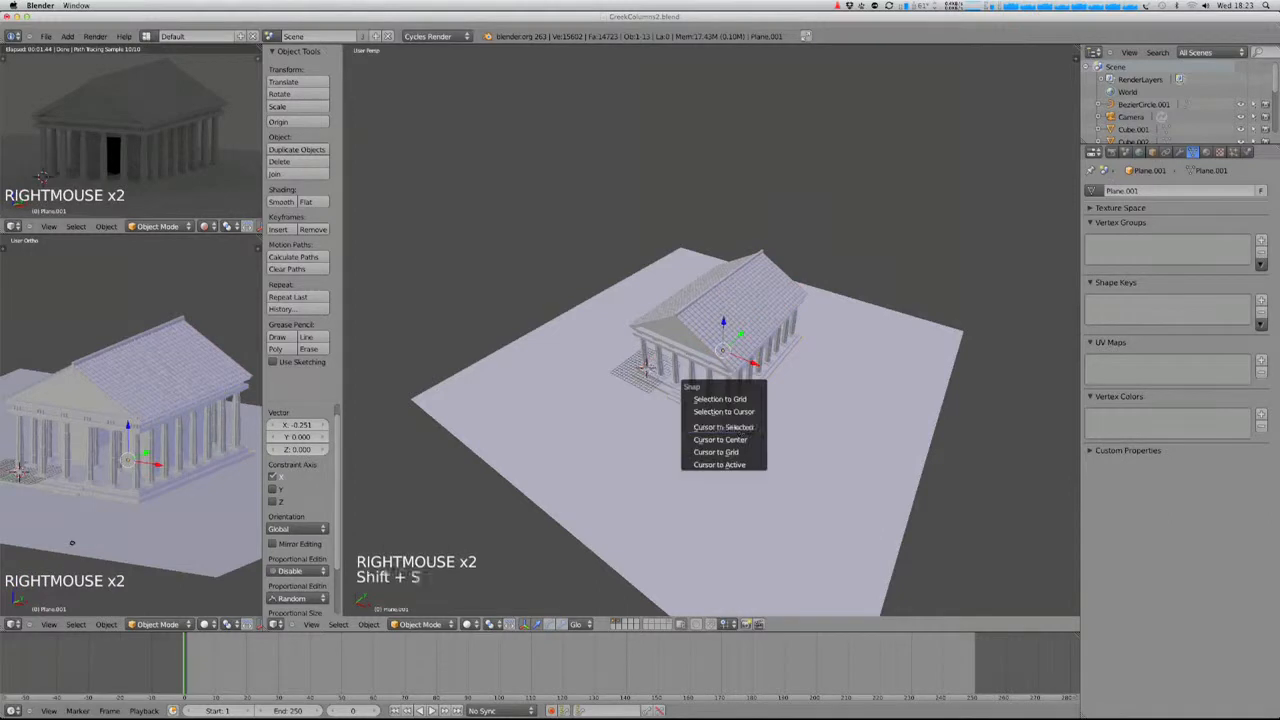
{"action": "left_click", "coordinate": [724, 425]}
- Set the pivot point to the 3D Cursor and reselect the camera from the camera view
{"action": "left_click", "coordinate": [466, 624]}
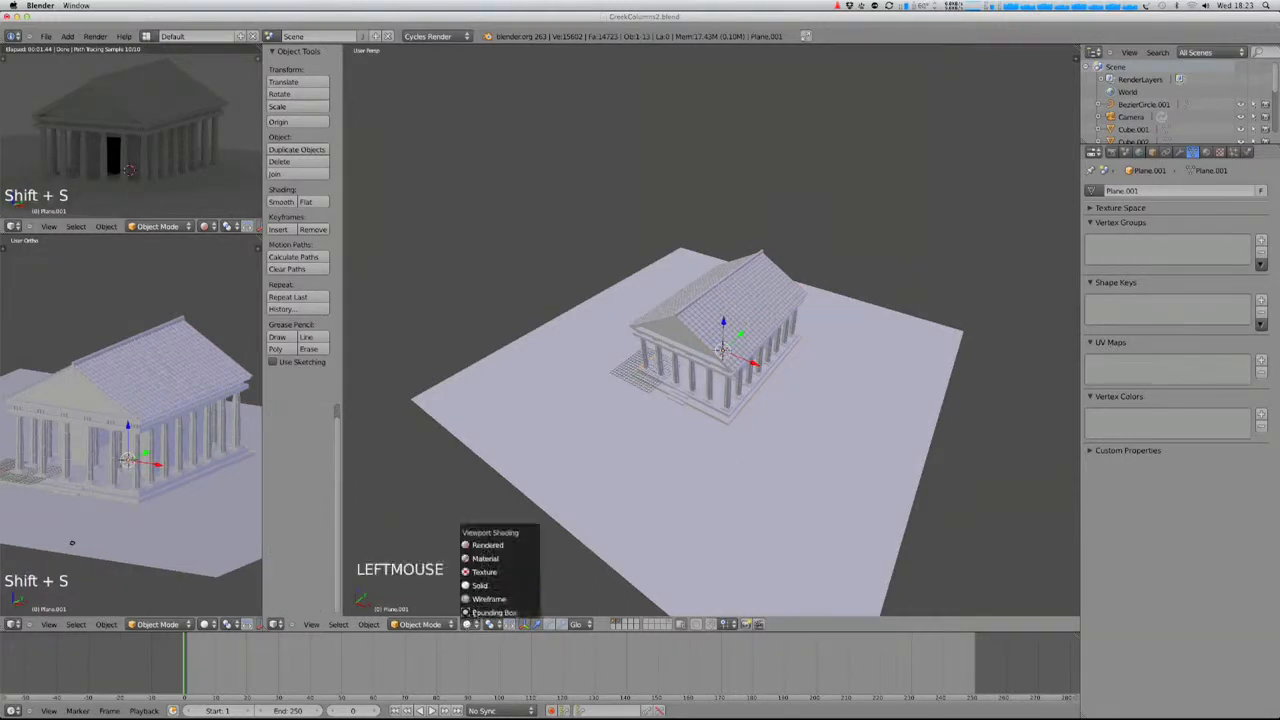
{"action": "left_click", "coordinate": [466, 624]}
{"action": "left_click", "coordinate": [488, 624]}
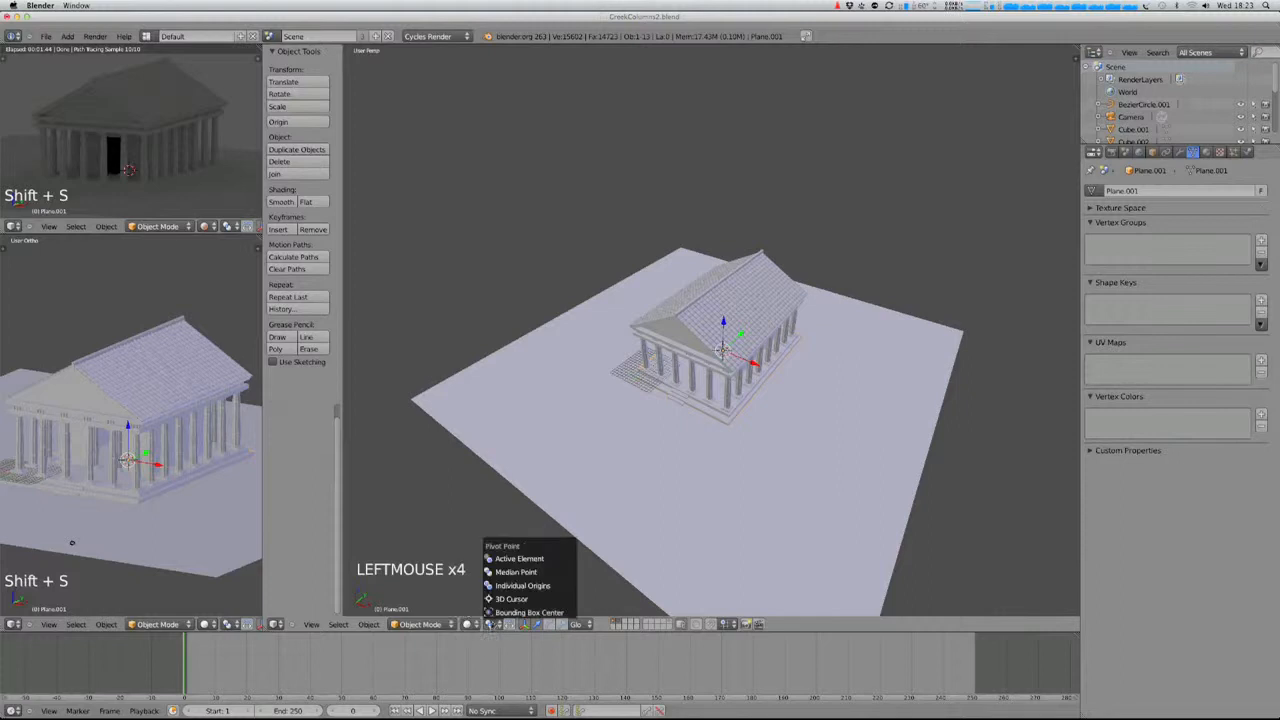
{"action": "left_click", "coordinate": [511, 598]}
{"action": "key", "text": "KP_0"}
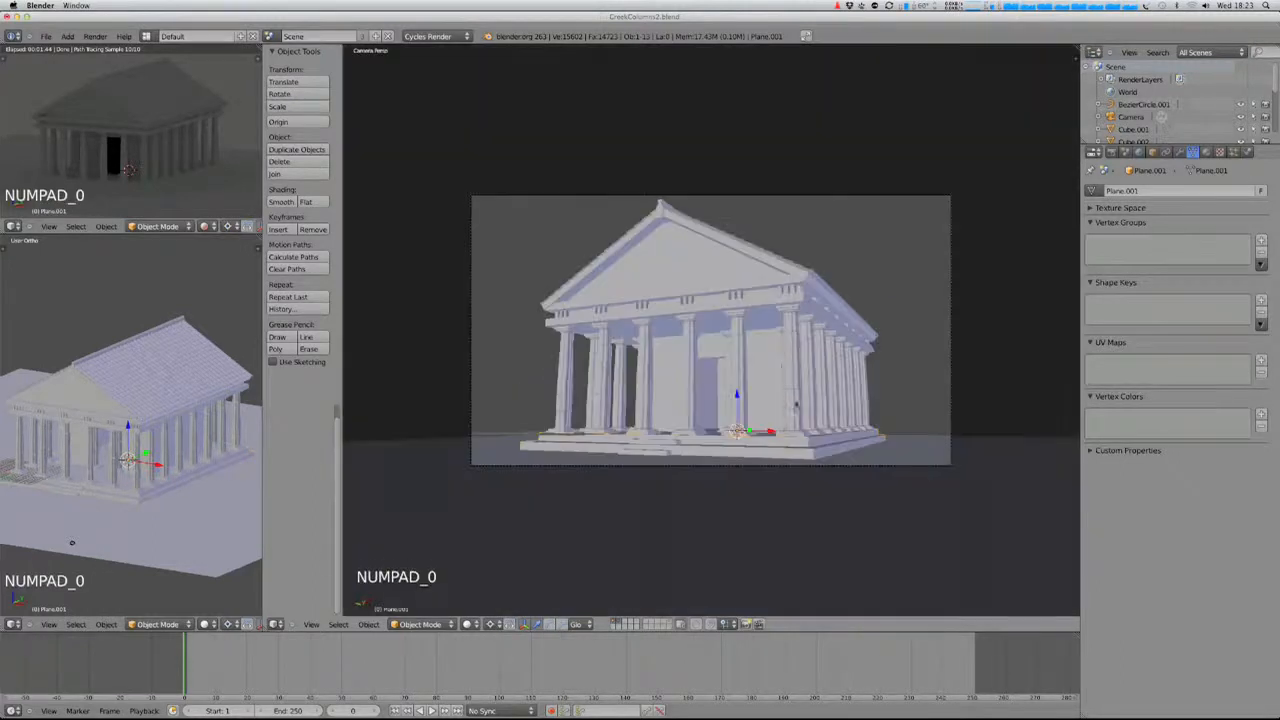
{"action": "right_click", "coordinate": [948, 340]}
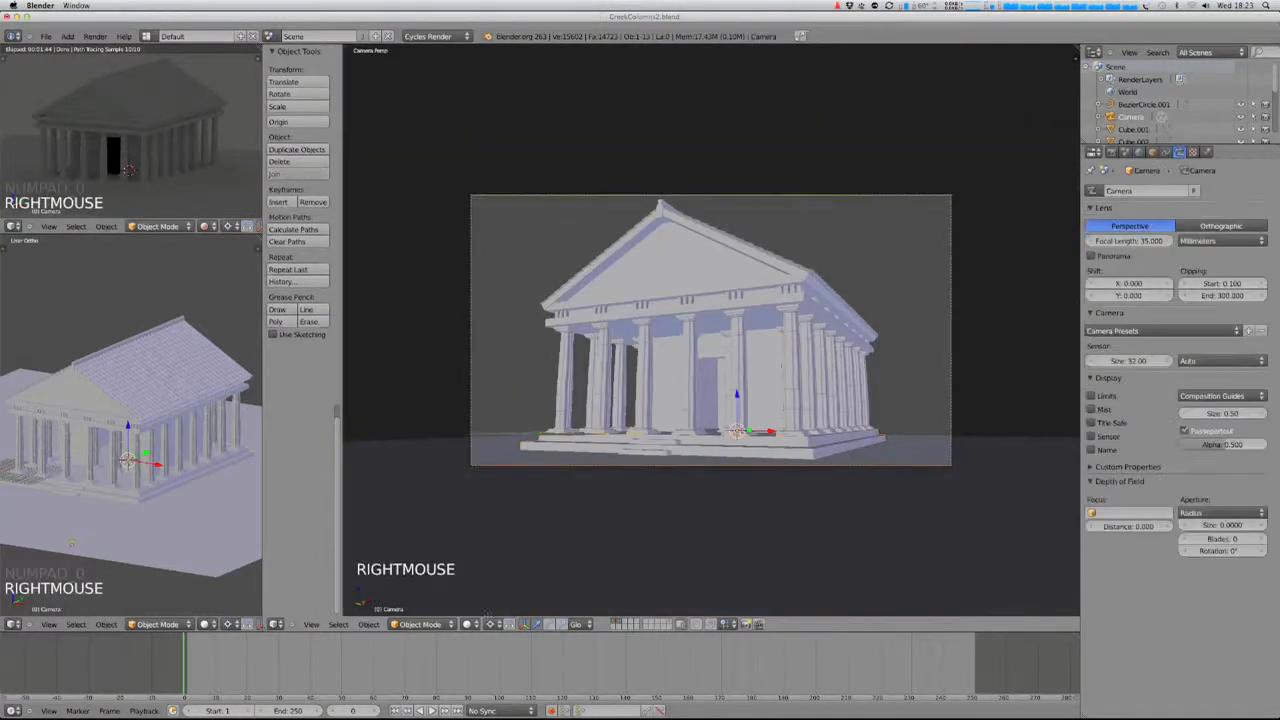
{"action": "left_click", "coordinate": [488, 624]}
{"action": "left_click", "coordinate": [505, 599]}
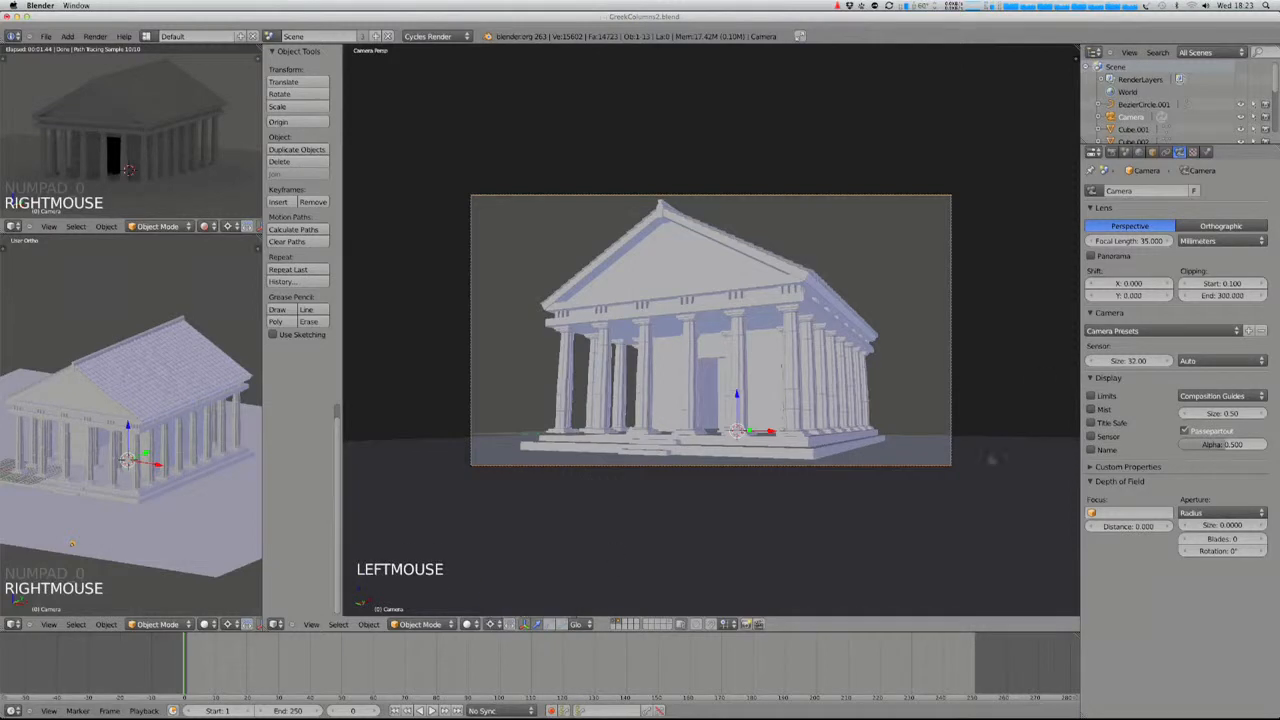
- Rotate the camera about 1.7° in global Z around the 3D cursor, and nudge it along its local Z axis
{"action": "key", "text": "r"}
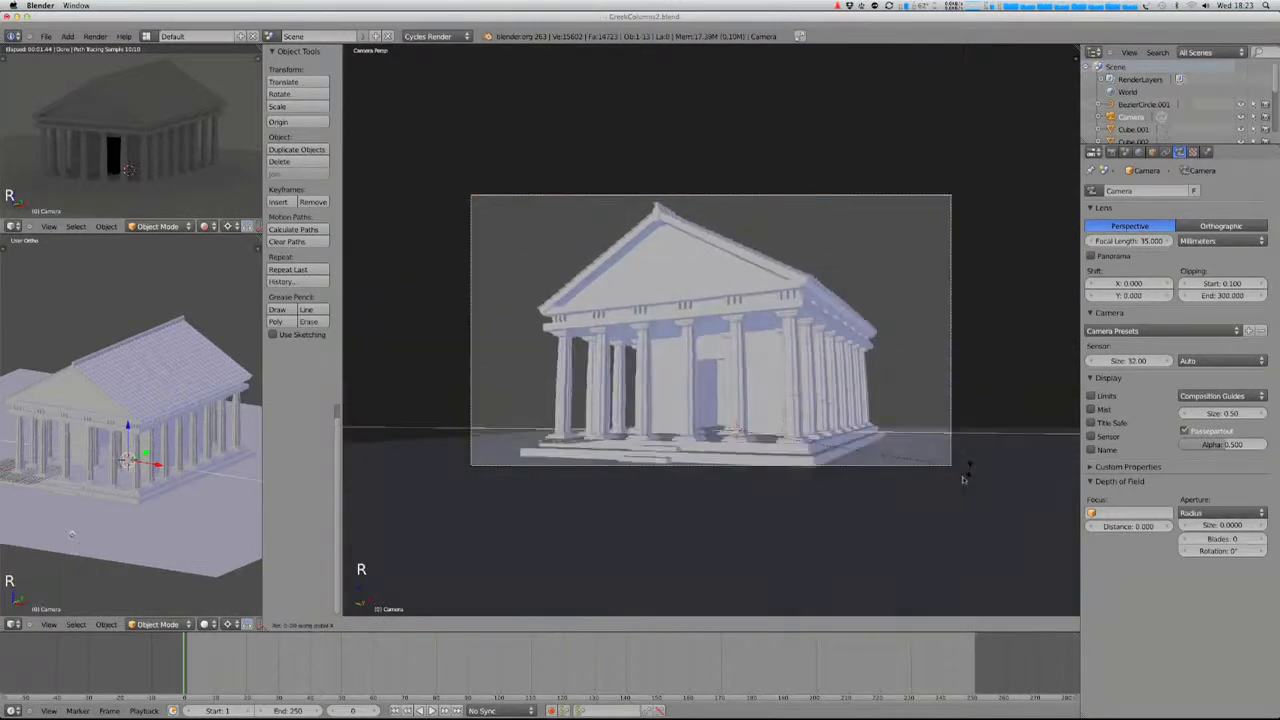
{"action": "right_click", "coordinate": [963, 474]}
{"action": "key", "text": "r"}
{"action": "key", "text": "z"}
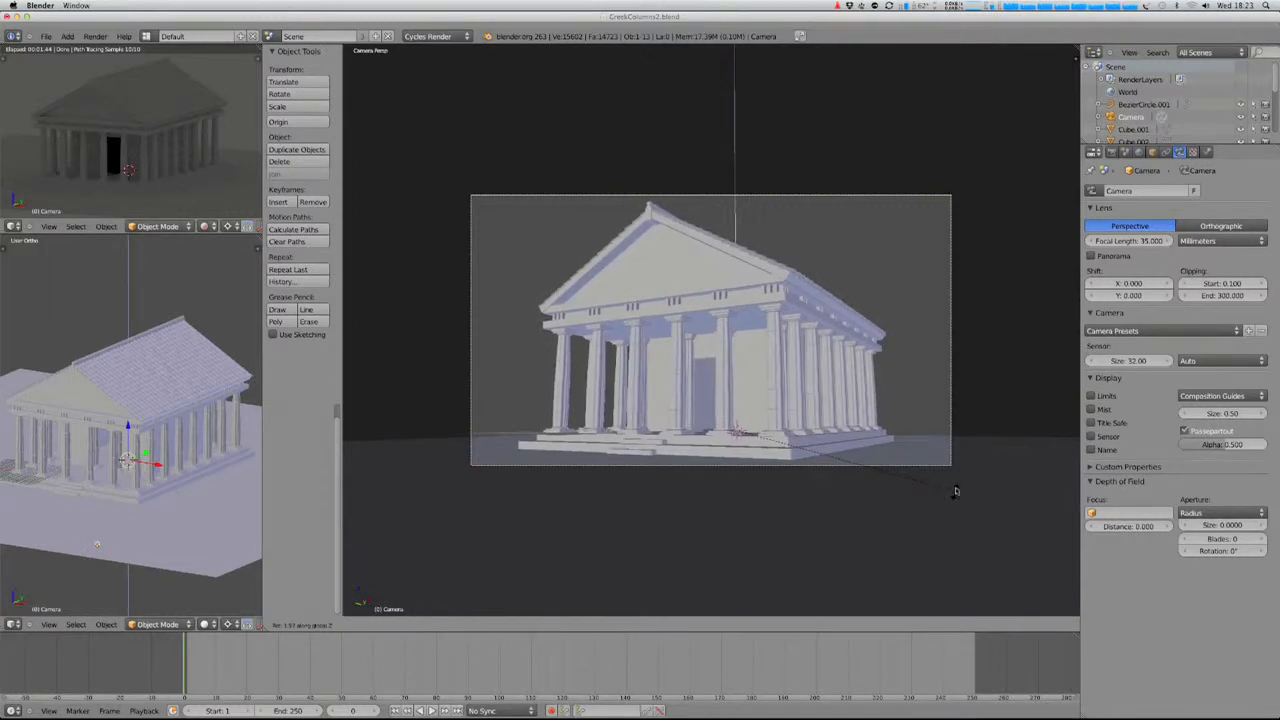
{"action": "left_click", "coordinate": [957, 486]}
{"action": "key", "text": "g"}
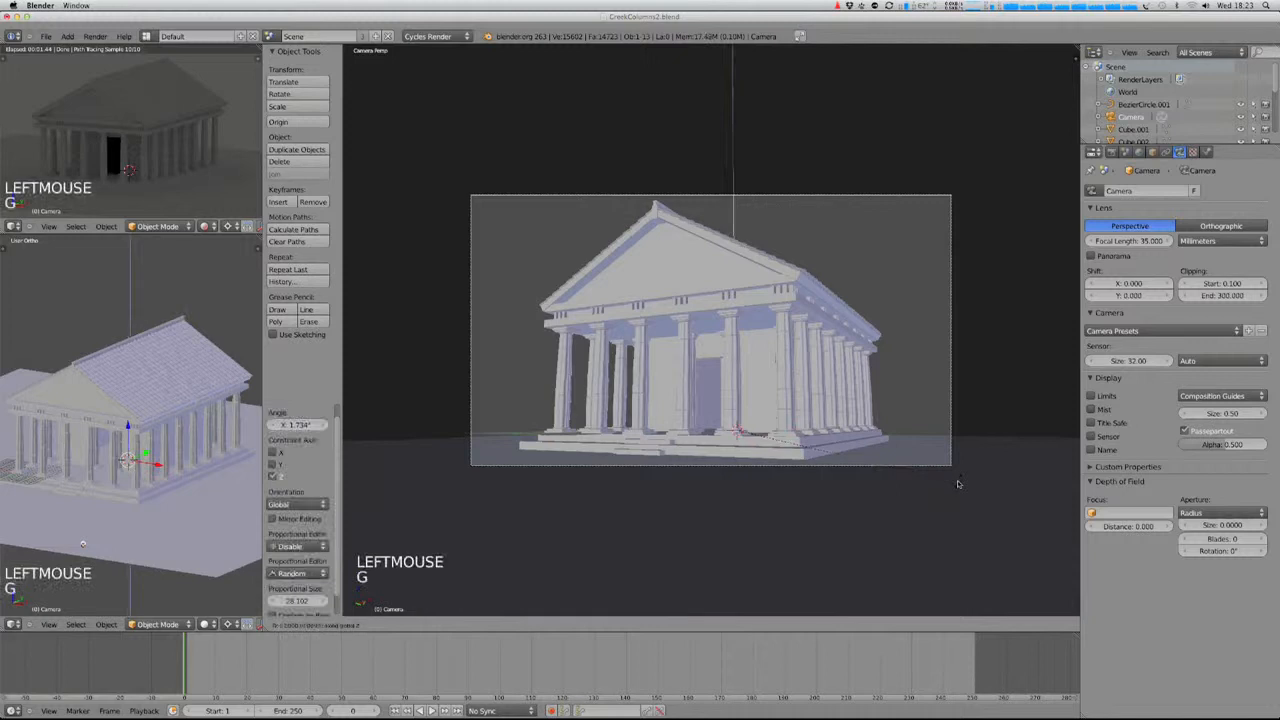
{"action": "left_click", "coordinate": [958, 484]}
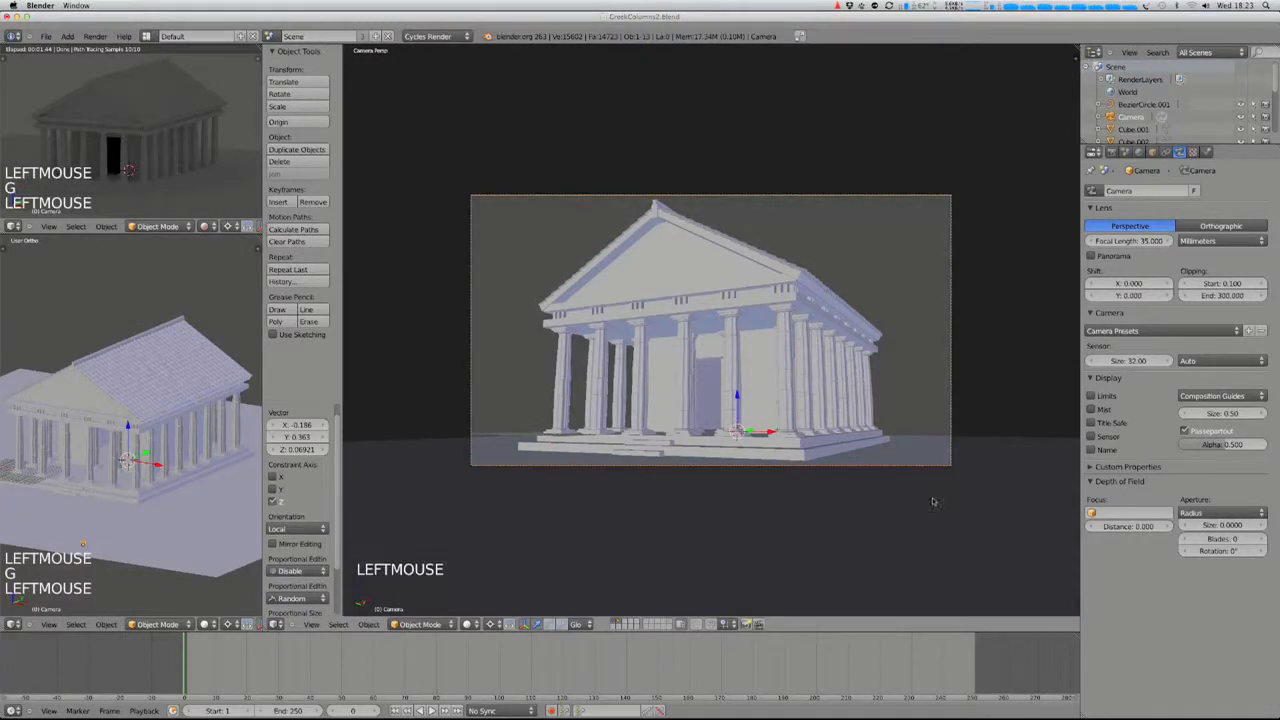
- Reselect the camera, fine-tune its position with a very small move, and deselect everything
{"action": "key", "text": "a"}
{"action": "right_click", "coordinate": [951, 440]}
{"action": "key", "text": "g"}
{"action": "key", "text": "g"}
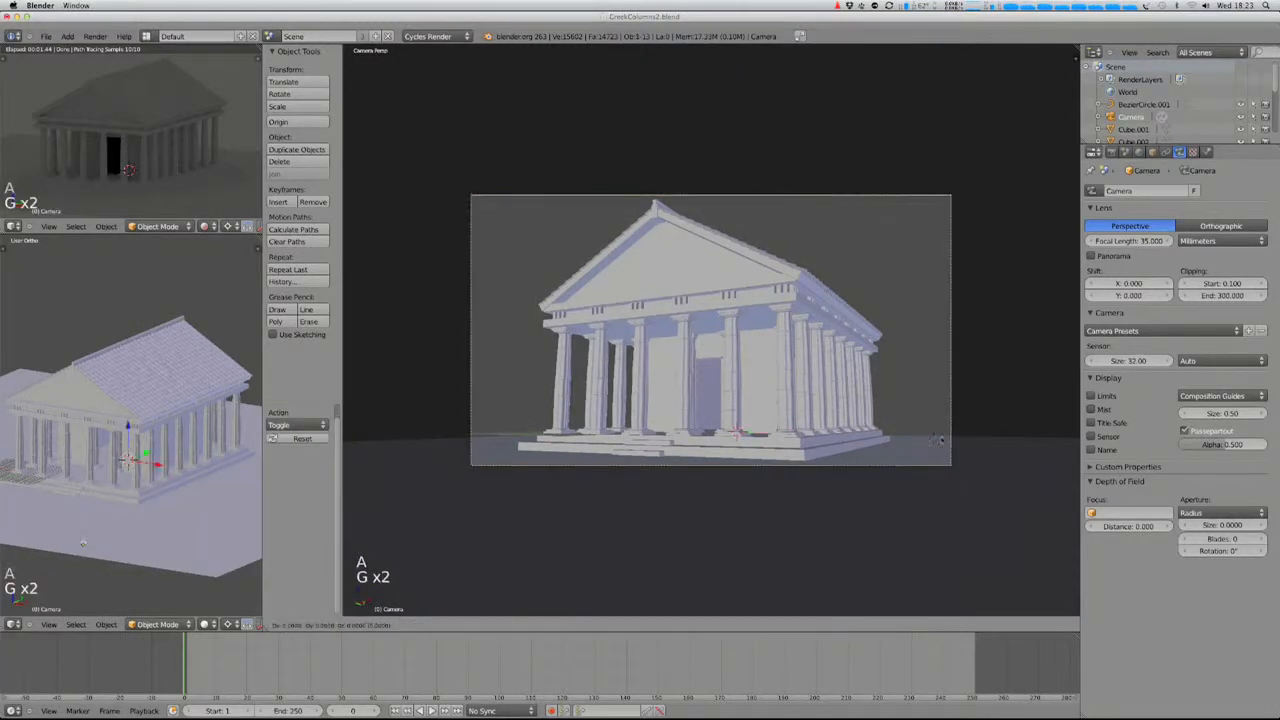
{"action": "left_click", "coordinate": [897, 440], "text": "shift"}
{"action": "key", "text": "a"}
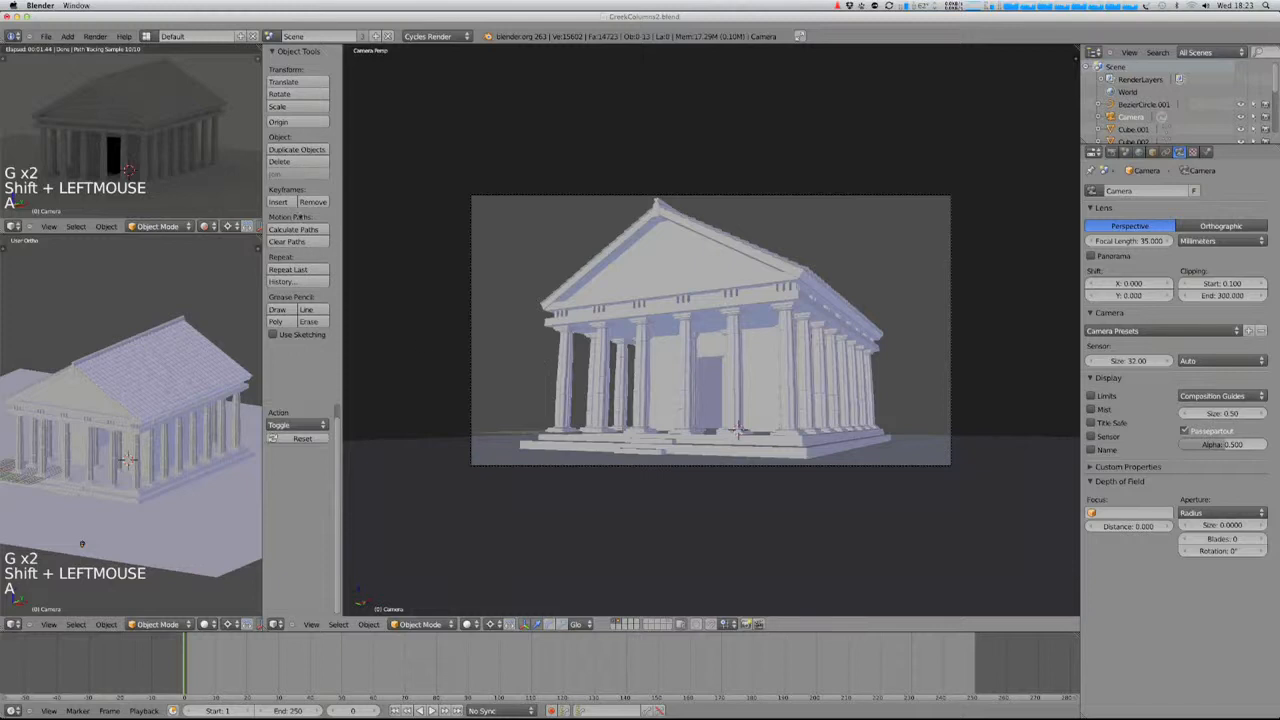
- Fit the whole temple in the rendered preview, then add a Sun lamp at the 3D cursor and raise it about 34.15 along Z
{"action": "middle_click_drag", "start_coordinate": [193, 180], "coordinate": [195, 163]}
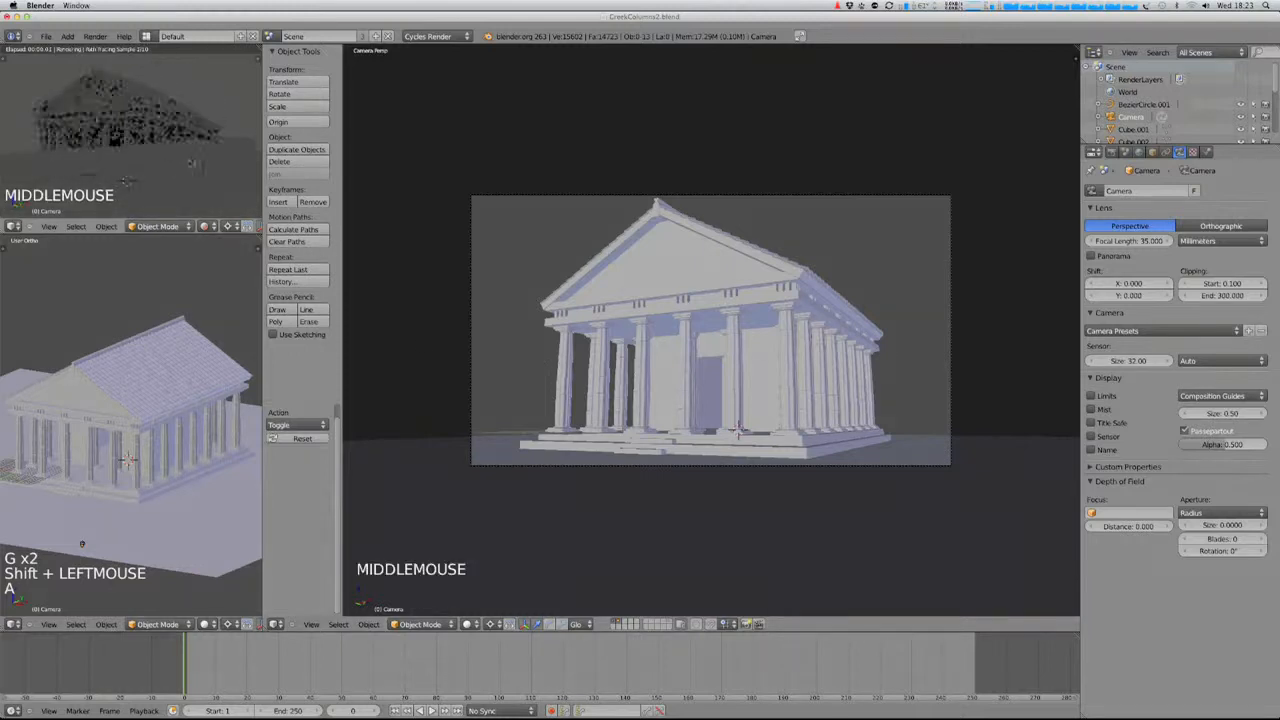
{"action": "scroll", "coordinate": [197, 185], "scroll_direction": "down", "scroll_amount": 2}
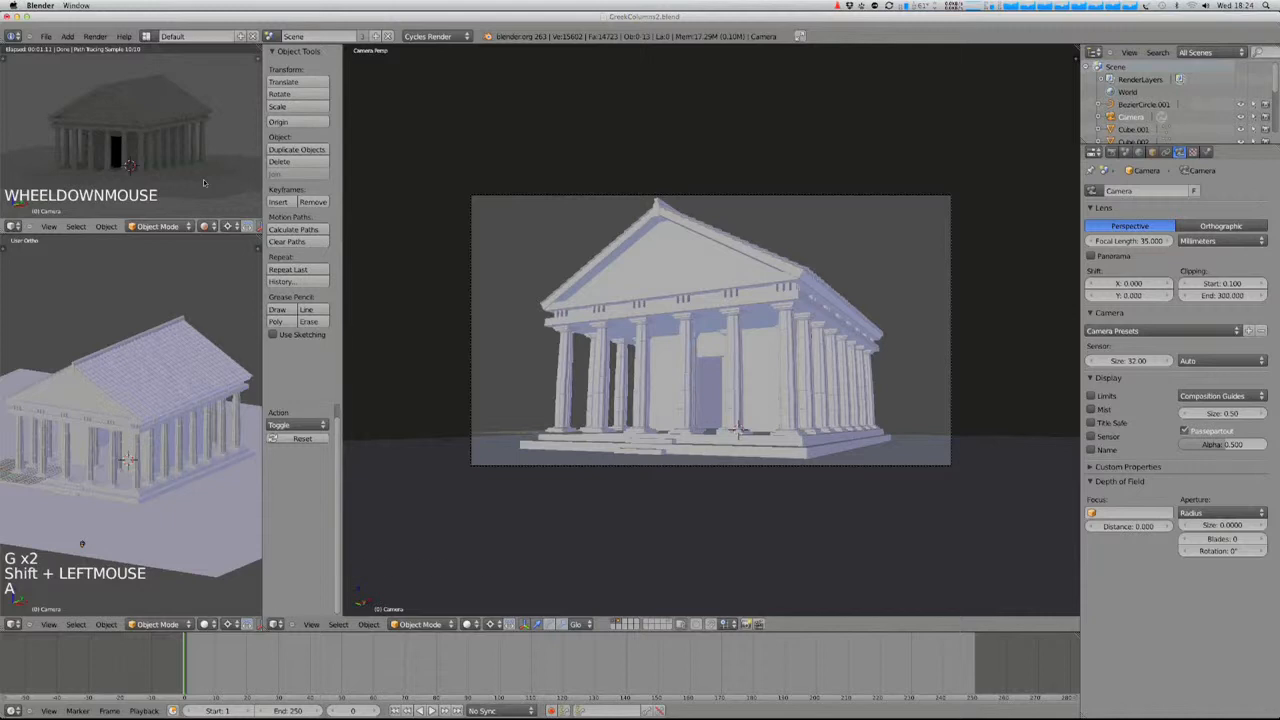
{"action": "key", "text": "shift+a"}
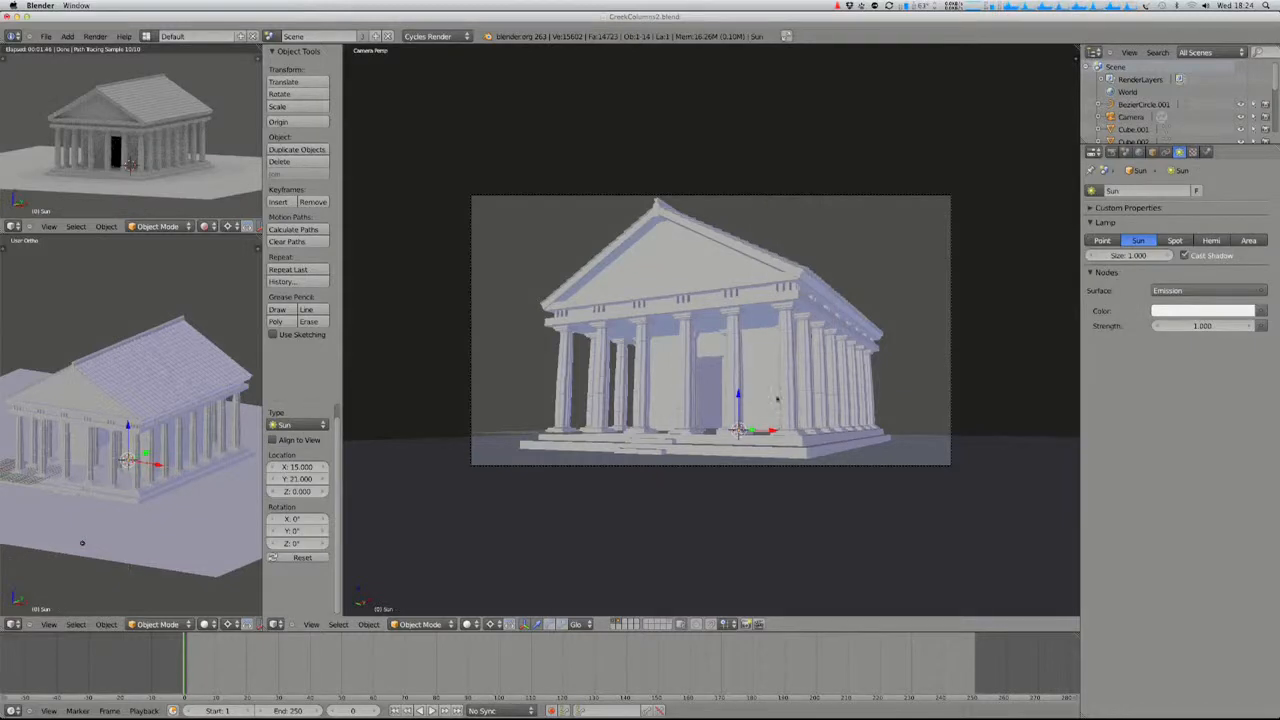
{"action": "key", "text": "g"}
{"action": "key", "text": "z"}
{"action": "left_click", "coordinate": [778, 215]}
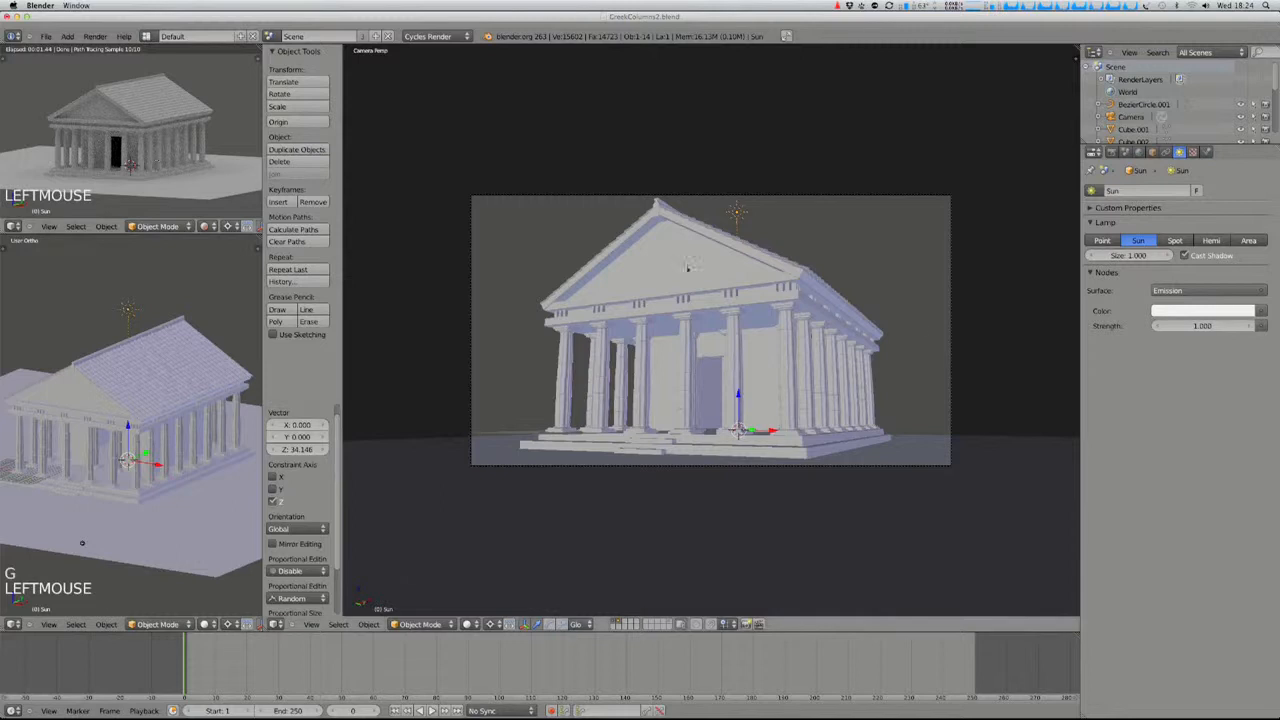
{"action": "key", "text": "r"}
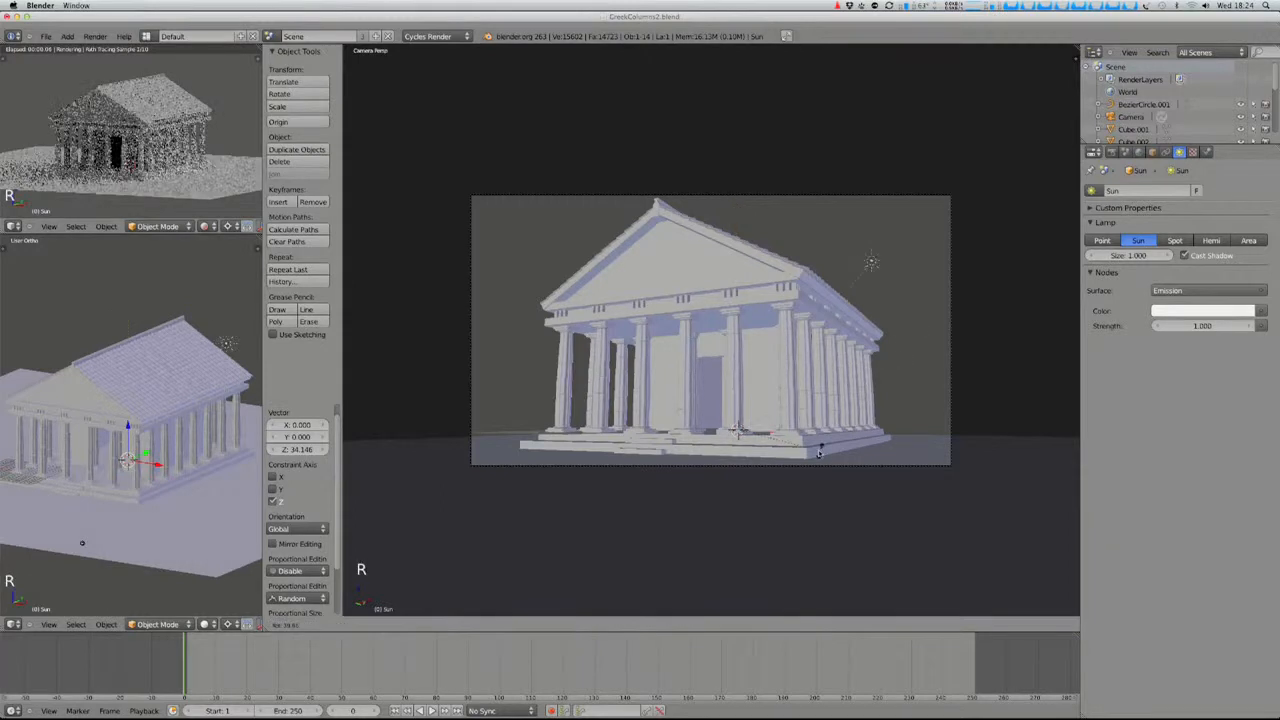
{"action": "right_click", "coordinate": [818, 447]}
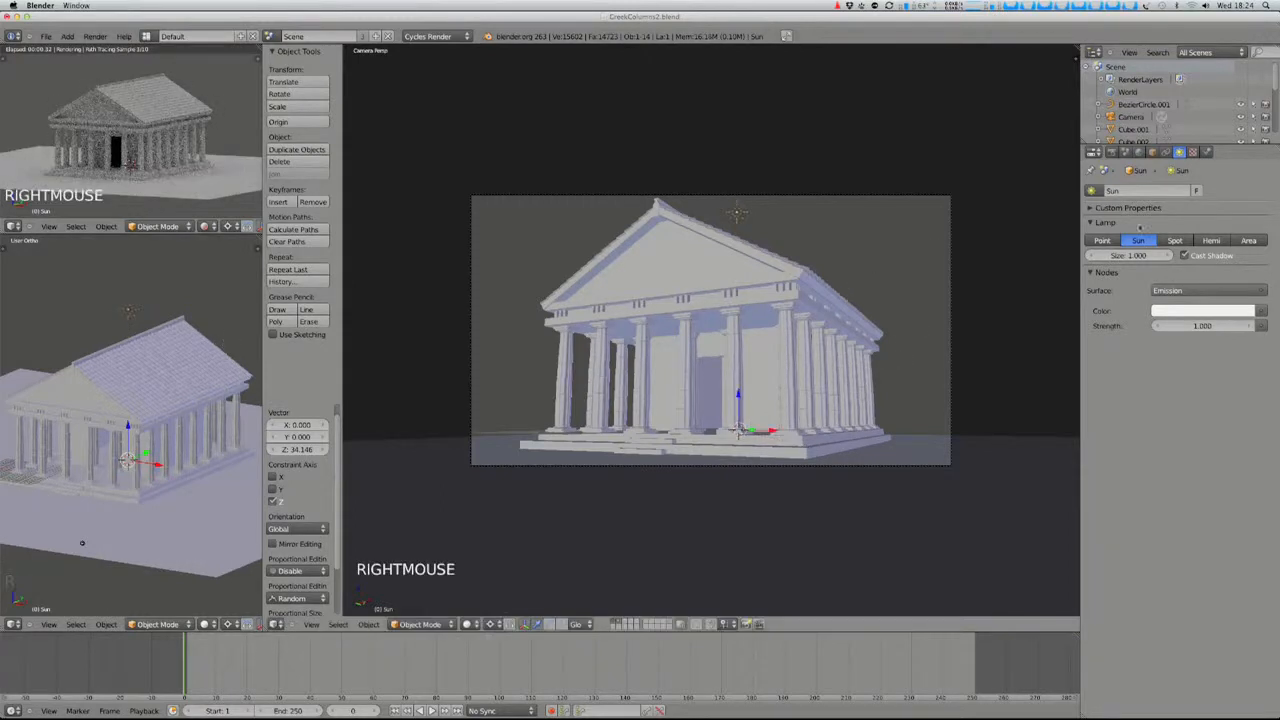
{"action": "left_click", "coordinate": [1200, 290]}
{"action": "left_click", "coordinate": [1200, 289]}
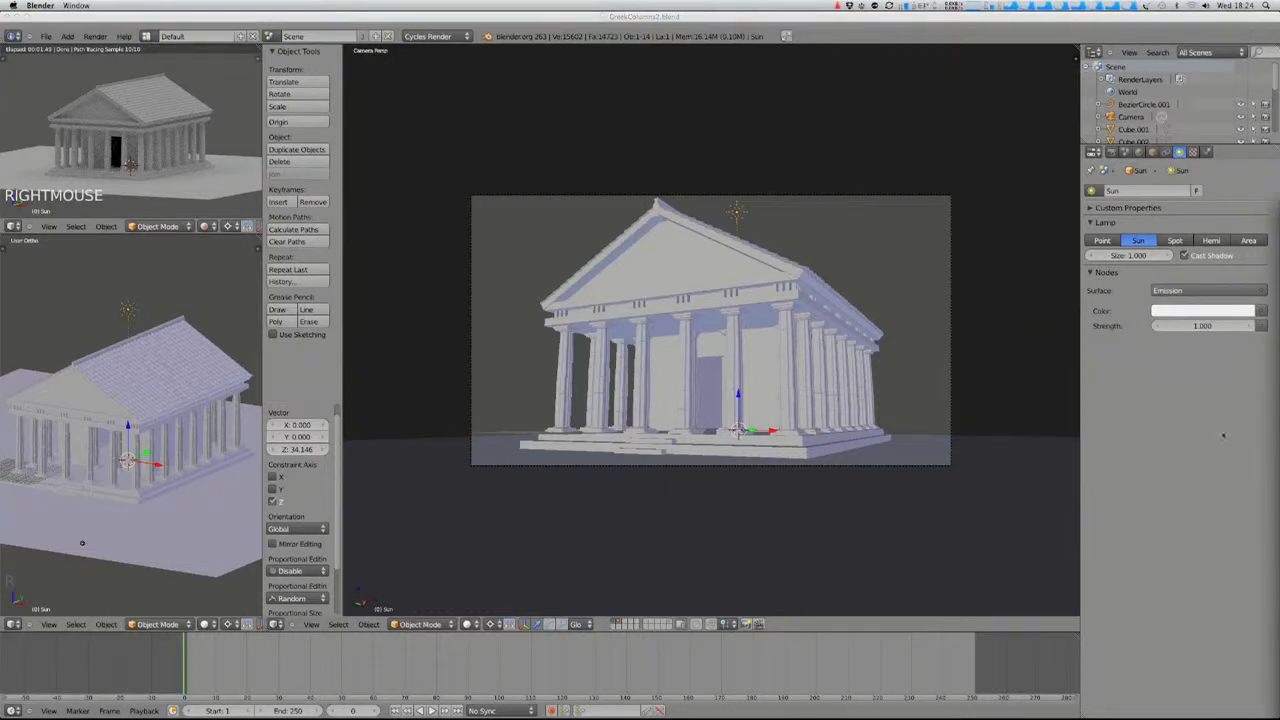
- Set the Sun lamp's emission colour to a pale warm yellow
{"action": "left_click", "coordinate": [1222, 309]}
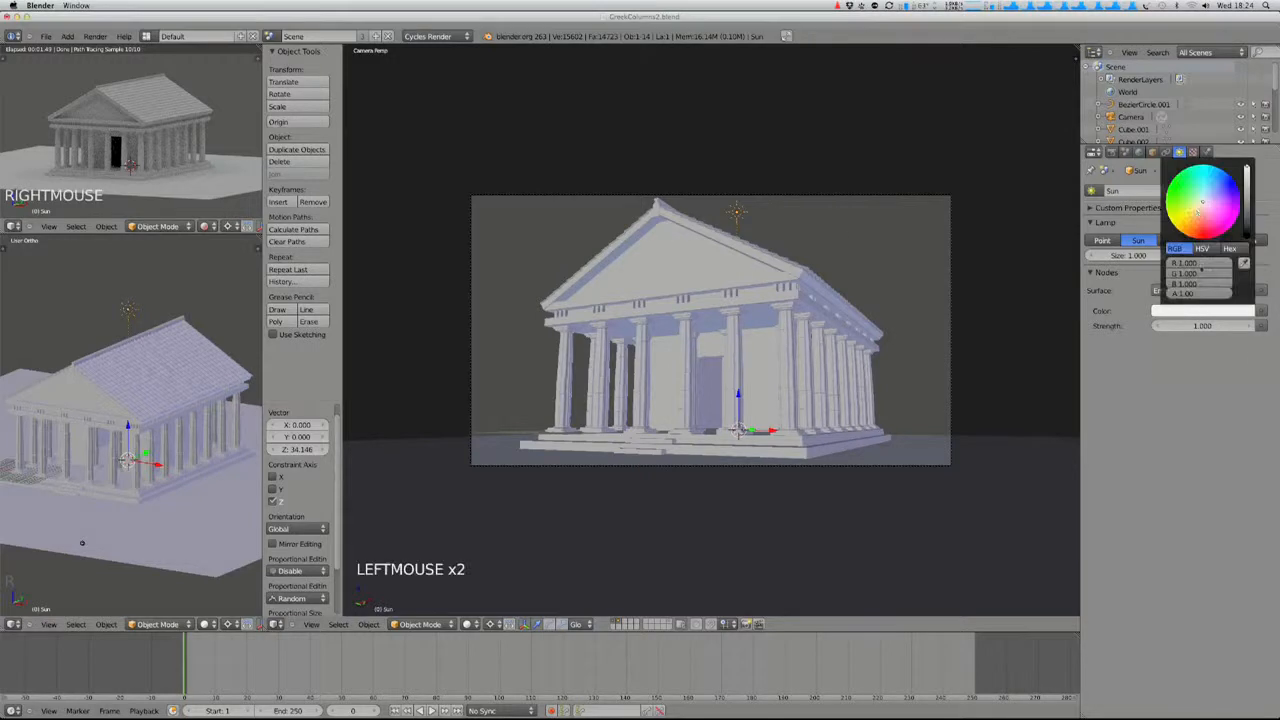
{"action": "left_click", "coordinate": [1192, 217]}
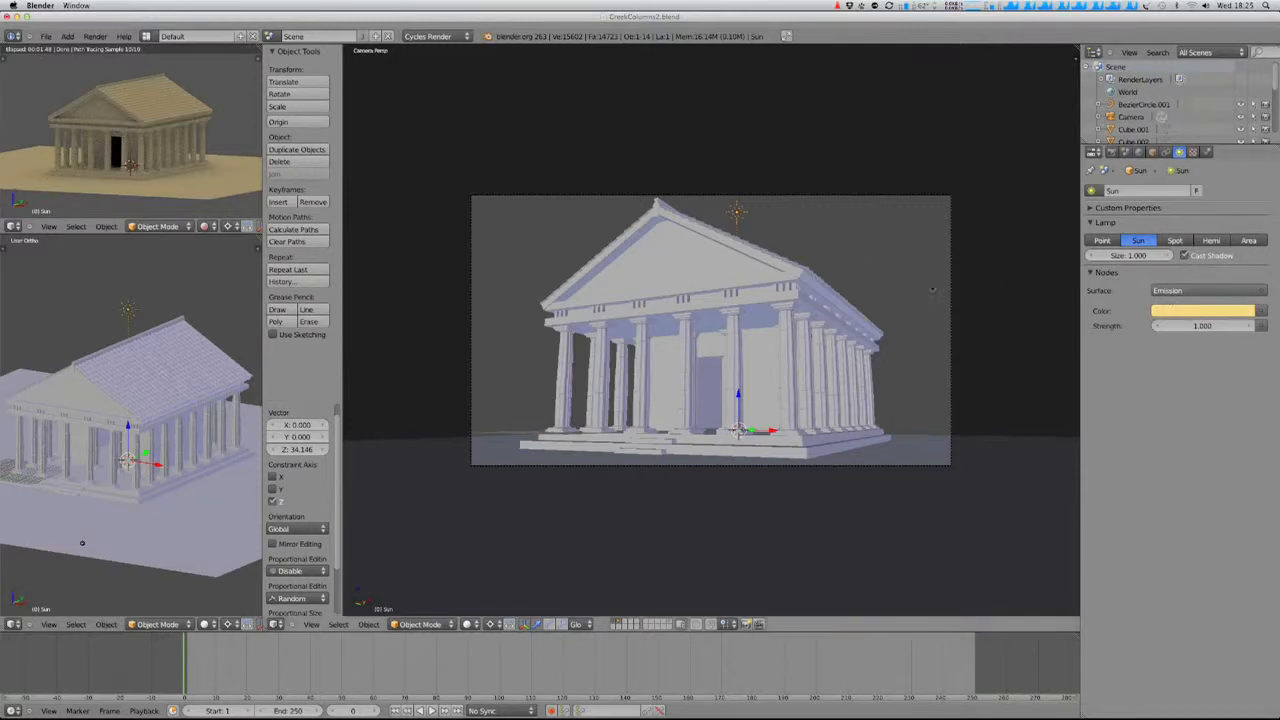
- Show the rendered preview through the camera and enlarge it until the temple fills the view
{"action": "key", "text": "r"}
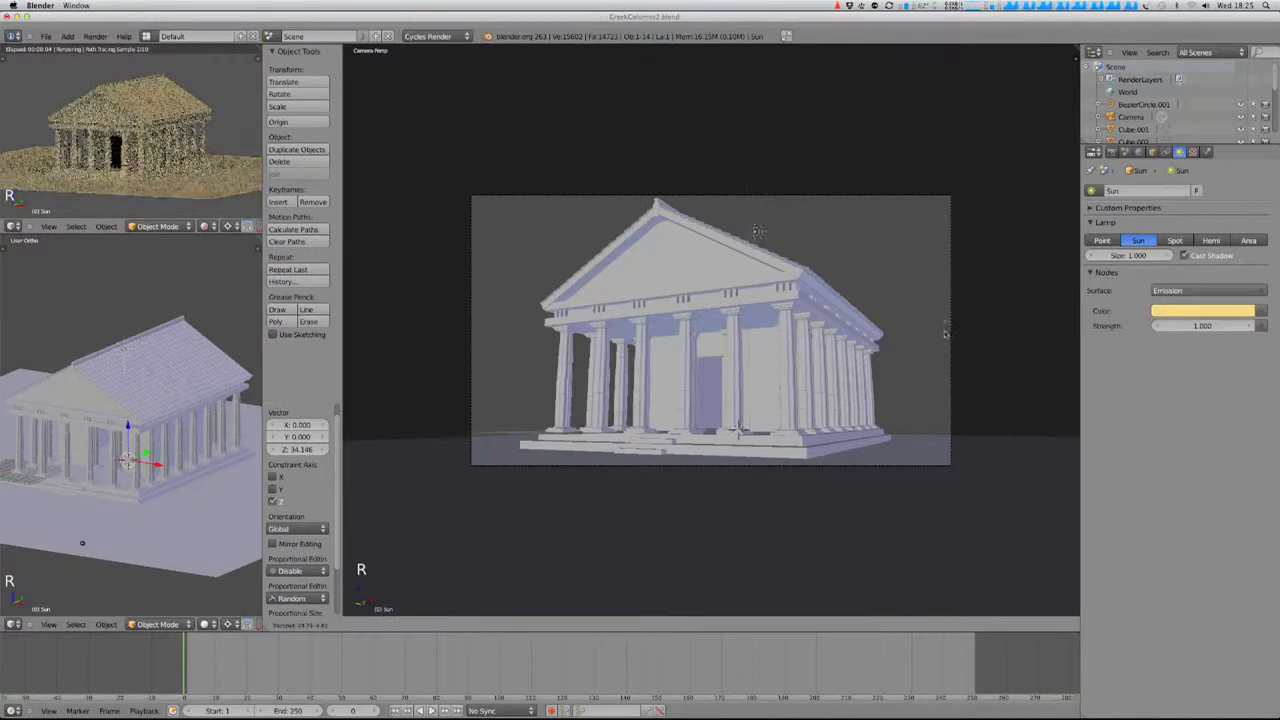
{"action": "right_click", "coordinate": [949, 347]}
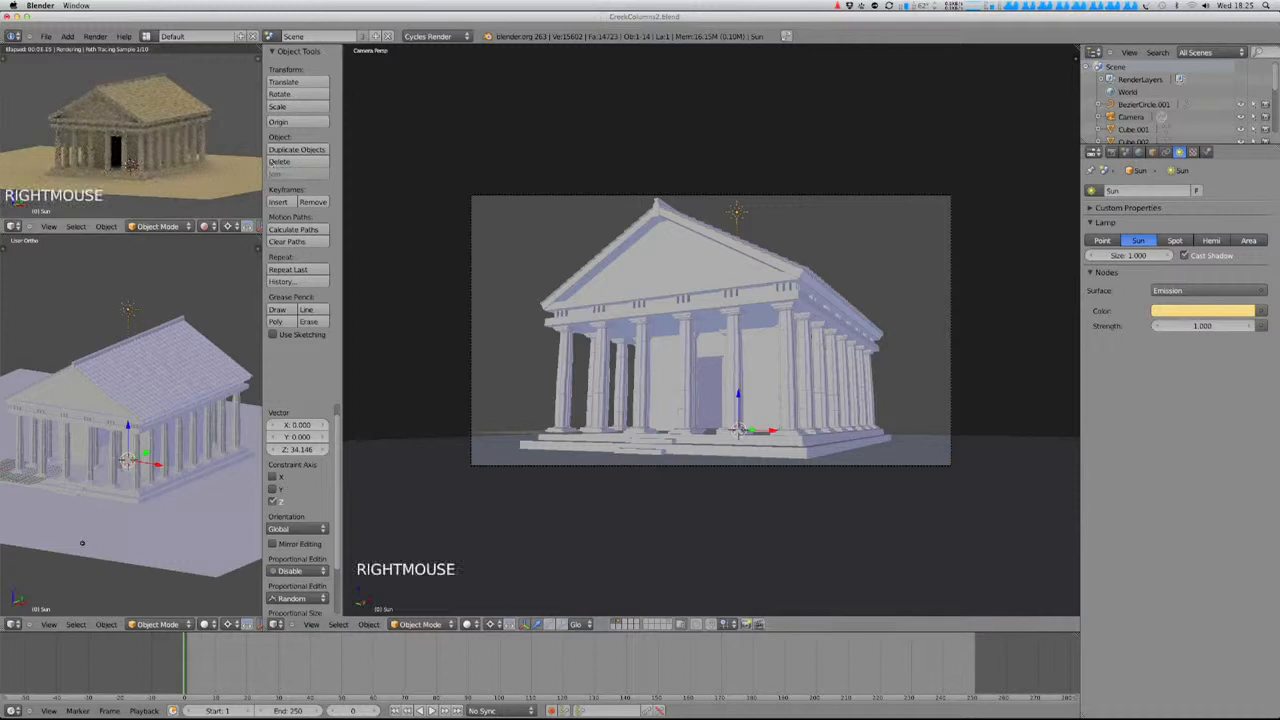
{"action": "key", "text": "KP_0"}
{"action": "scroll", "coordinate": [148, 155], "scroll_direction": "up", "scroll_amount": 4}
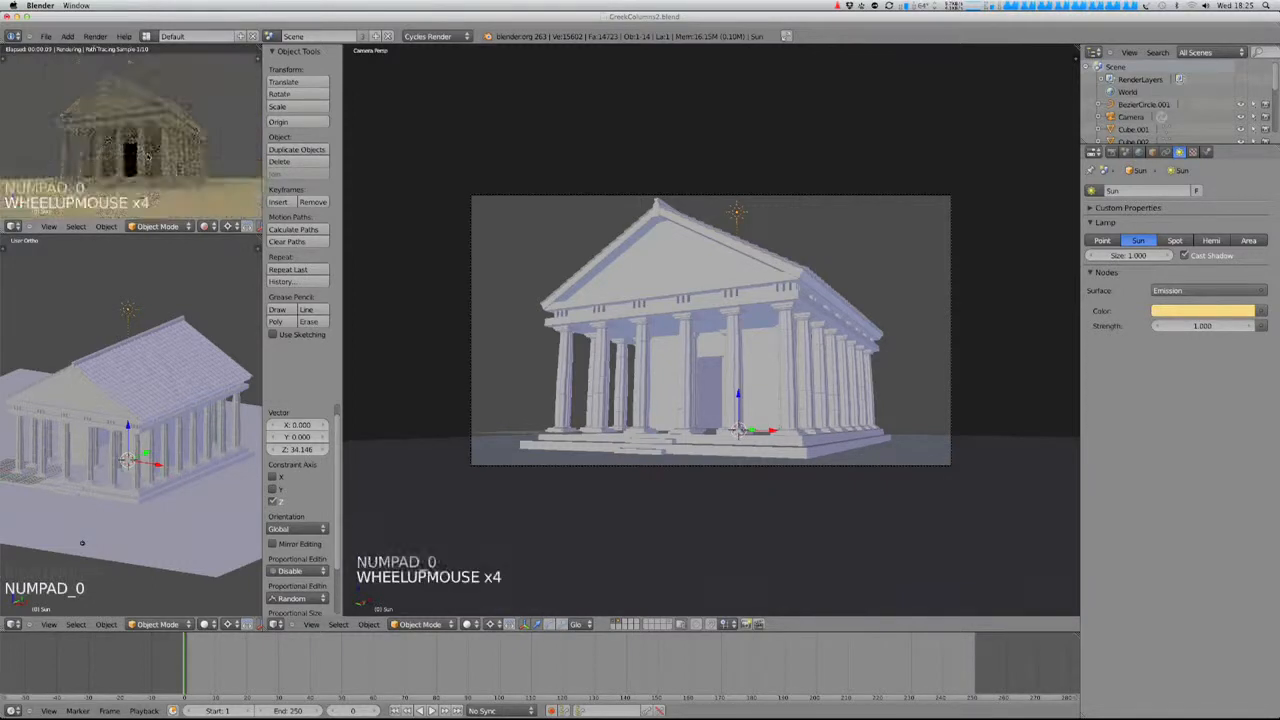
{"action": "scroll", "coordinate": [148, 155], "scroll_direction": "down", "scroll_amount": 2}
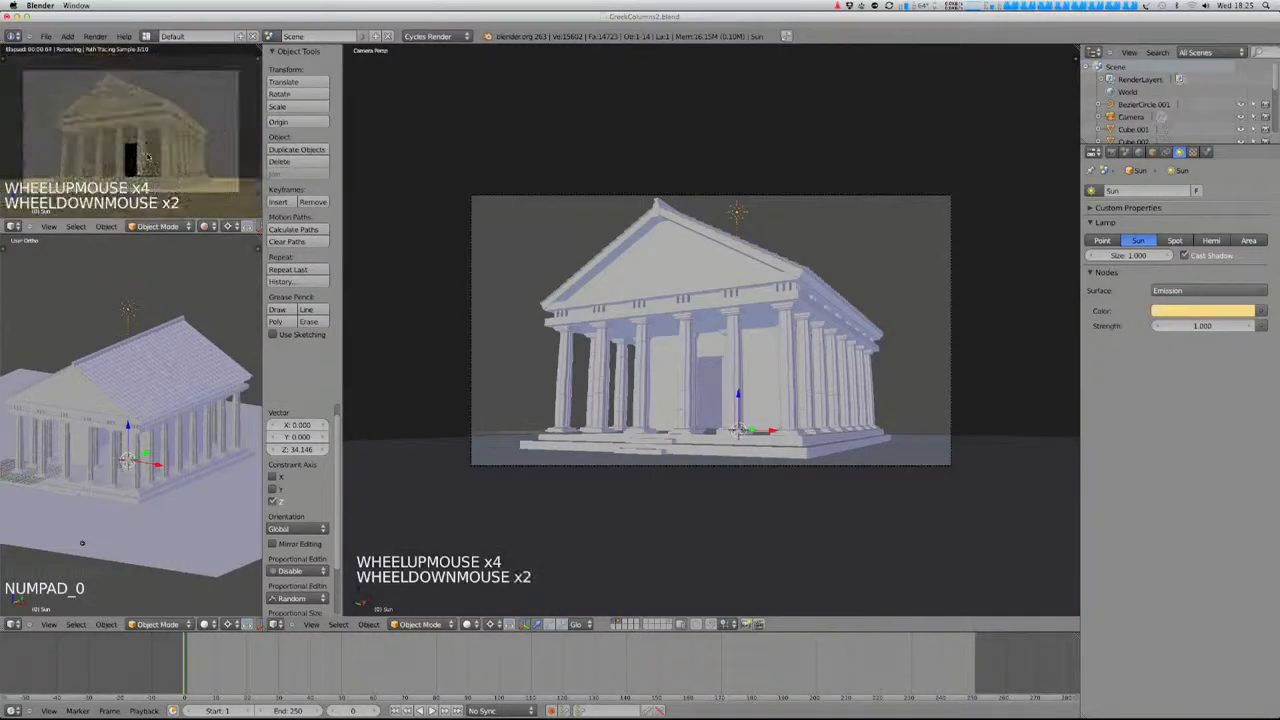
{"action": "scroll", "coordinate": [148, 155], "scroll_direction": "up", "scroll_amount": 1}
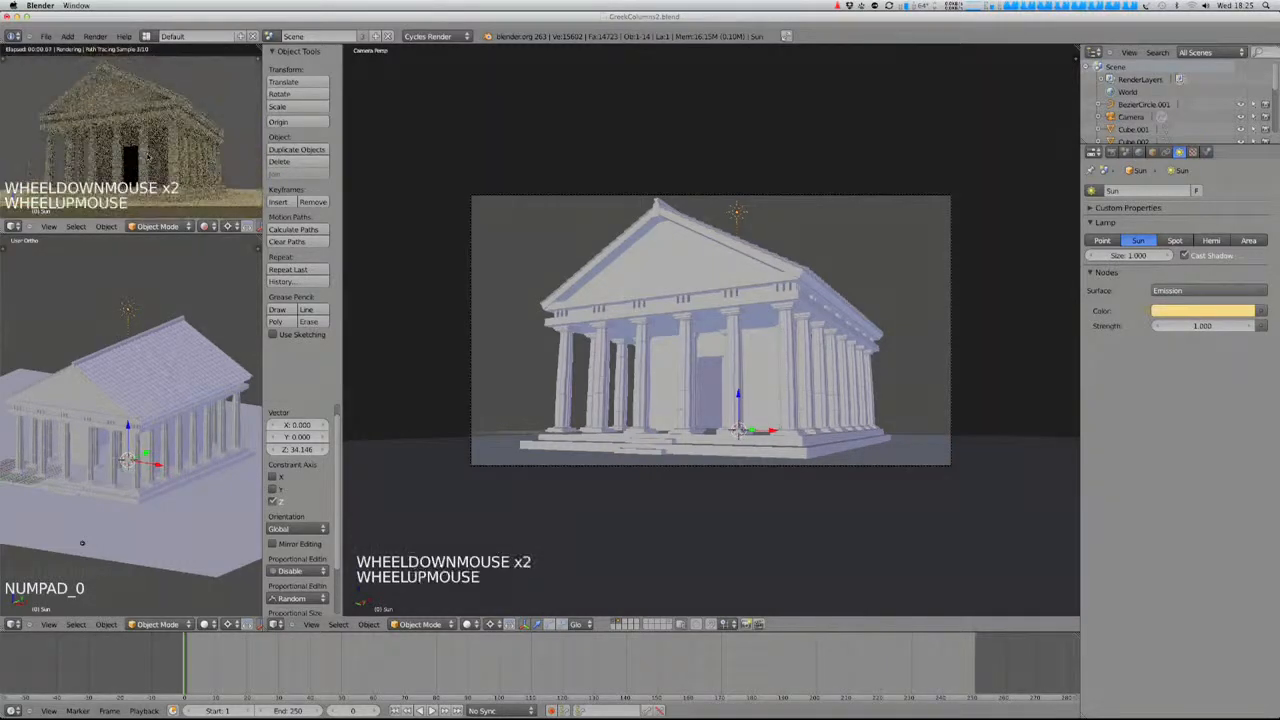
{"action": "middle_click_drag", "start_coordinate": [148, 155], "coordinate": [150, 166], "text": "shift"}
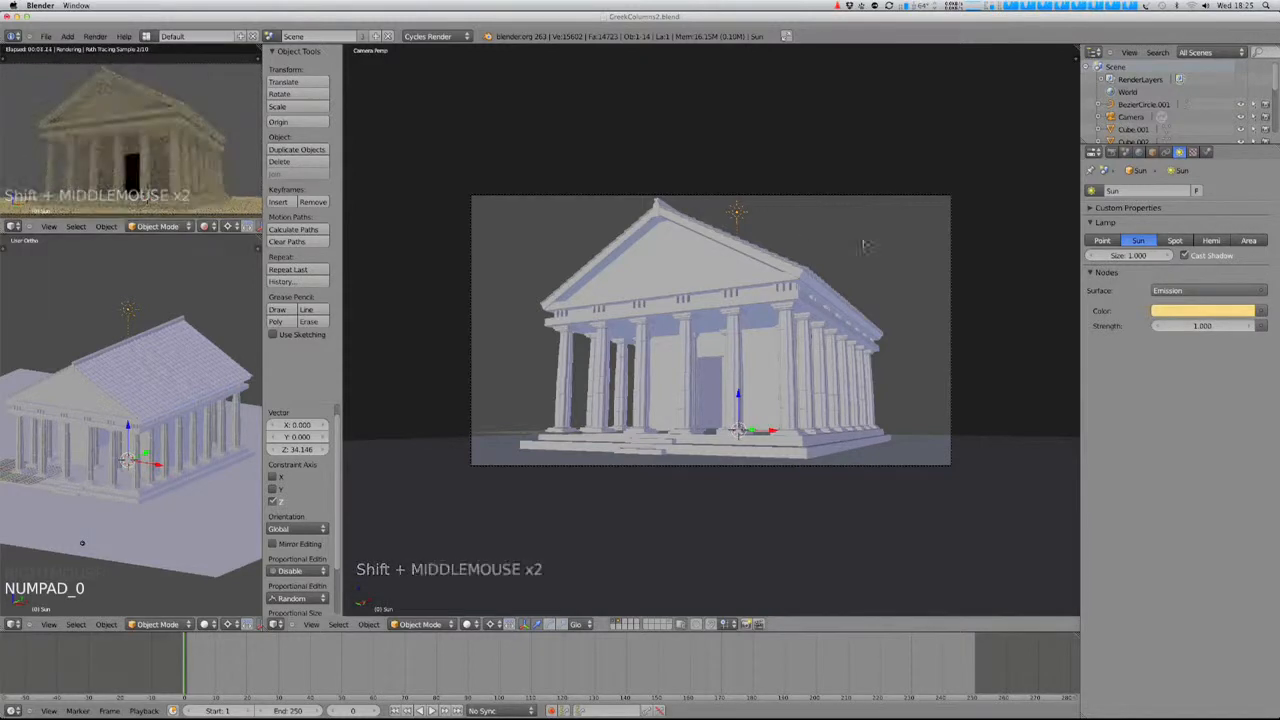
{"action": "key", "text": "r"}
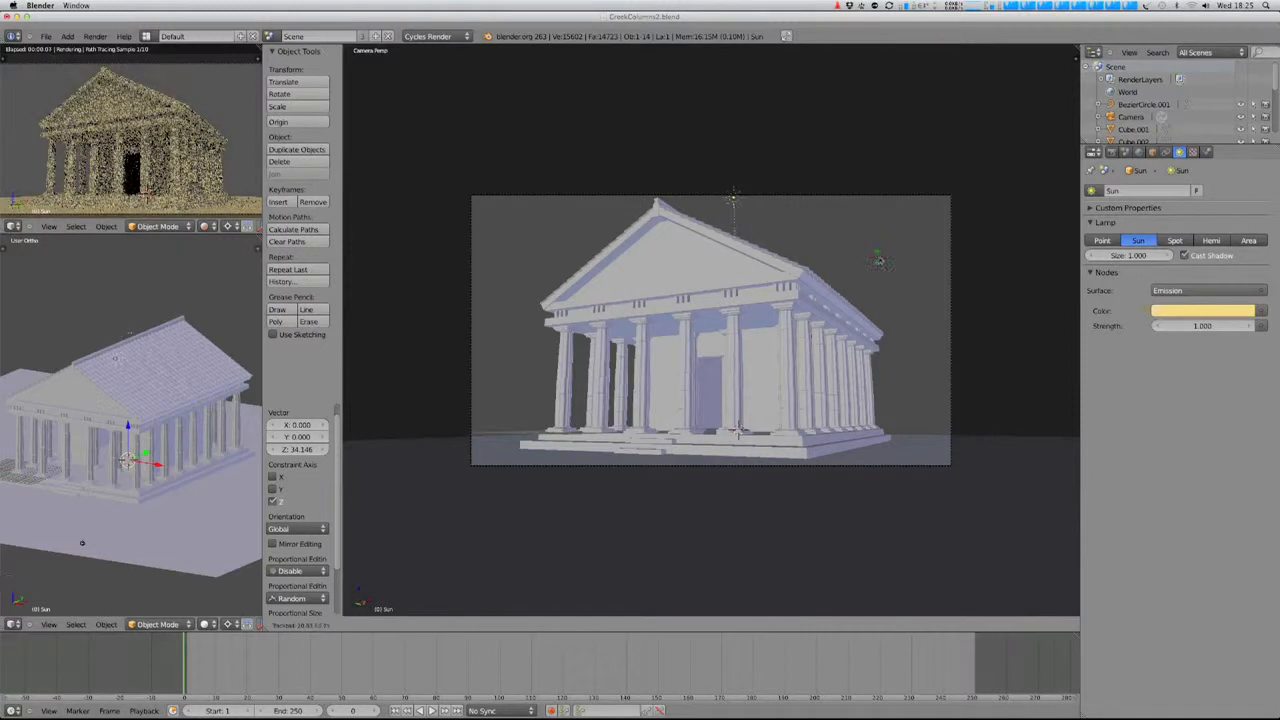
{"action": "right_click", "coordinate": [808, 210]}
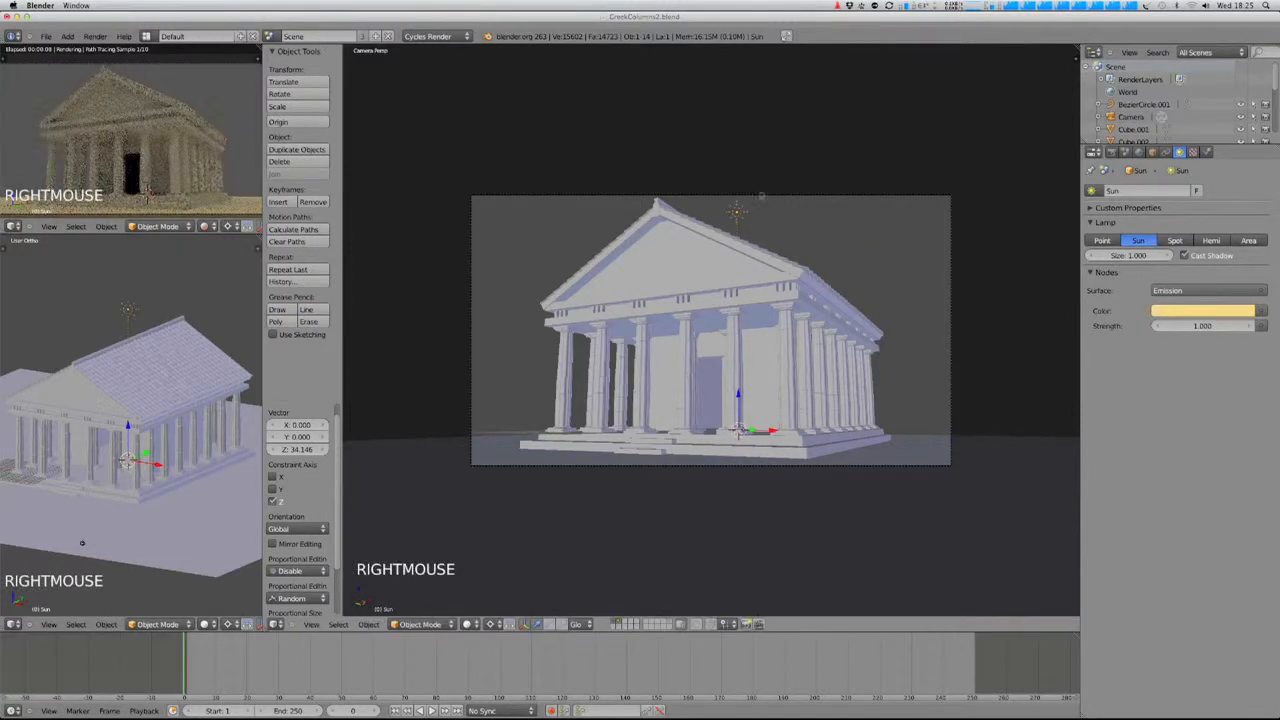
{"action": "key", "text": "r"}
{"action": "key", "text": "r"}
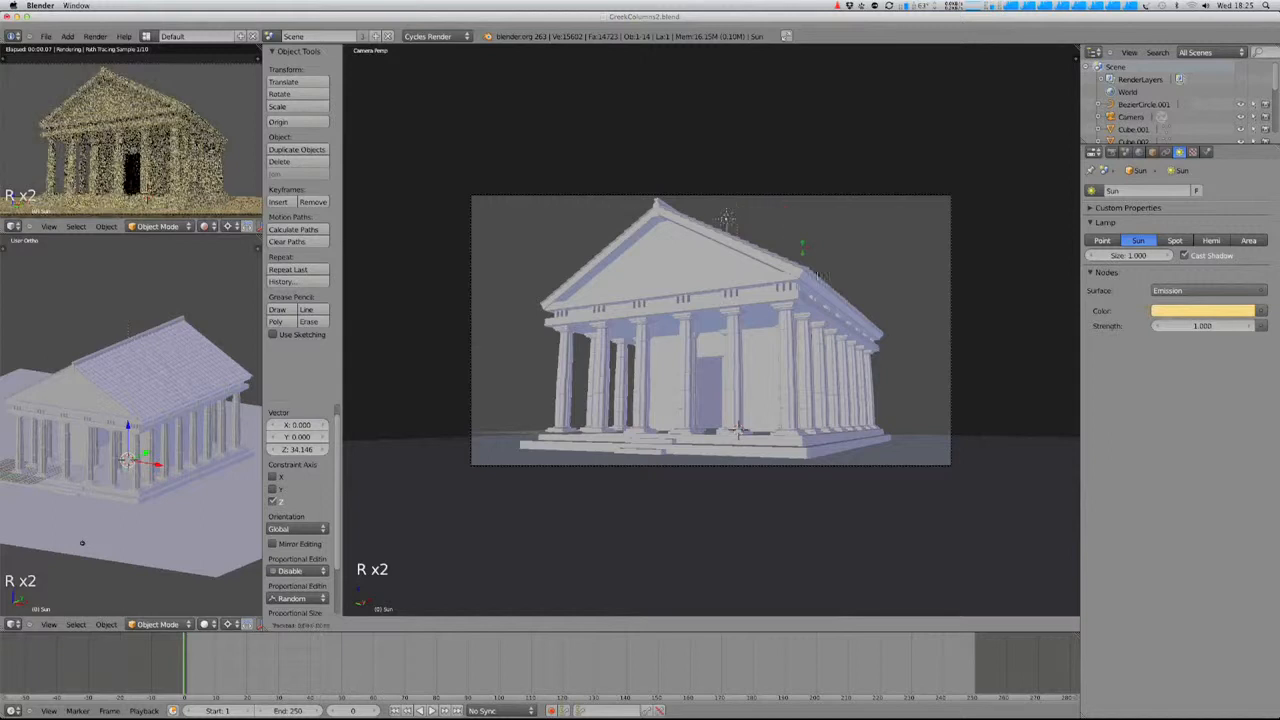
{"action": "right_click", "coordinate": [813, 275]}
- Change the pivot point to Median Point and rotate the Sun lamp in passes of about 50°, 33° and 3°
{"action": "left_click", "coordinate": [491, 624]}
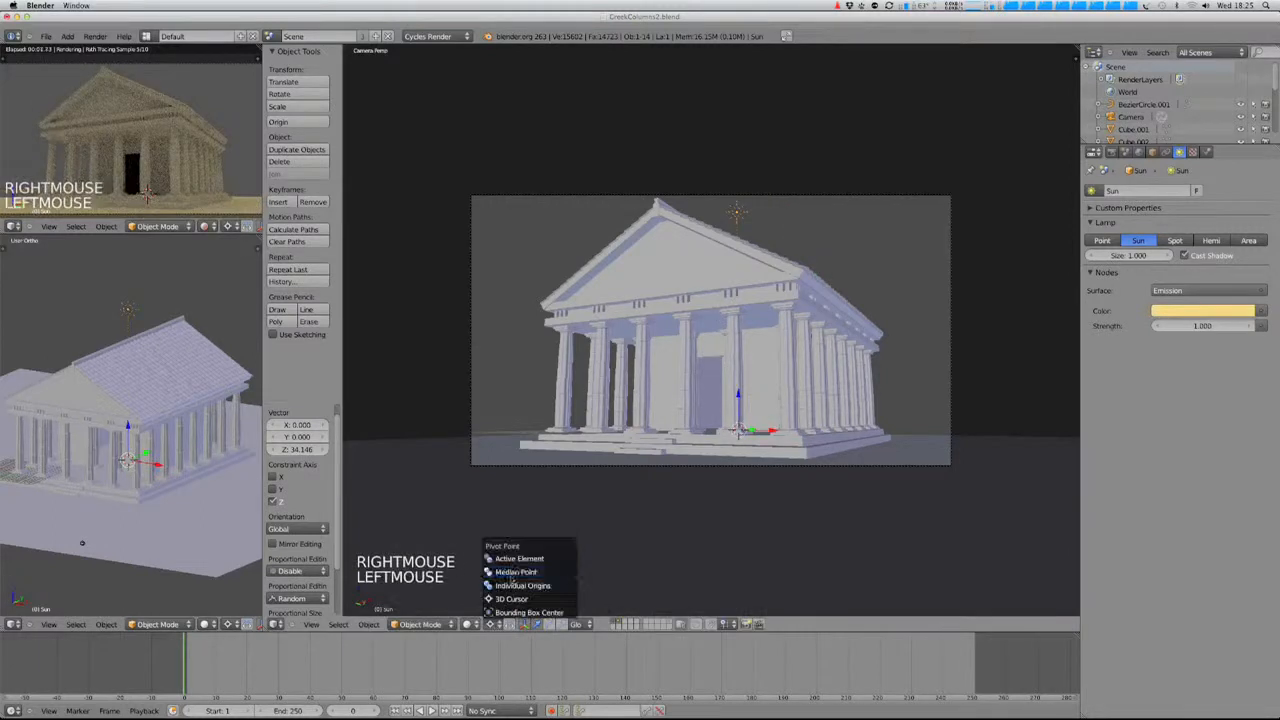
{"action": "left_click", "coordinate": [530, 568]}
{"action": "key", "text": "r"}
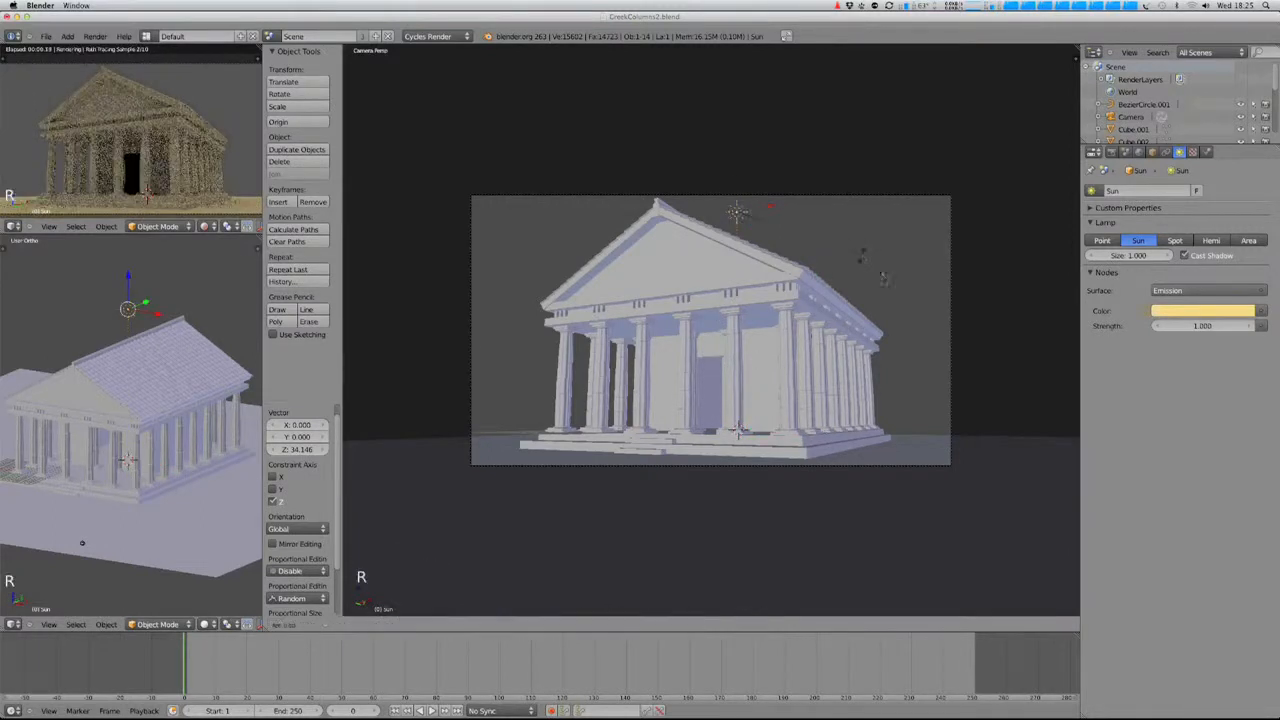
{"action": "left_click", "coordinate": [800, 245]}
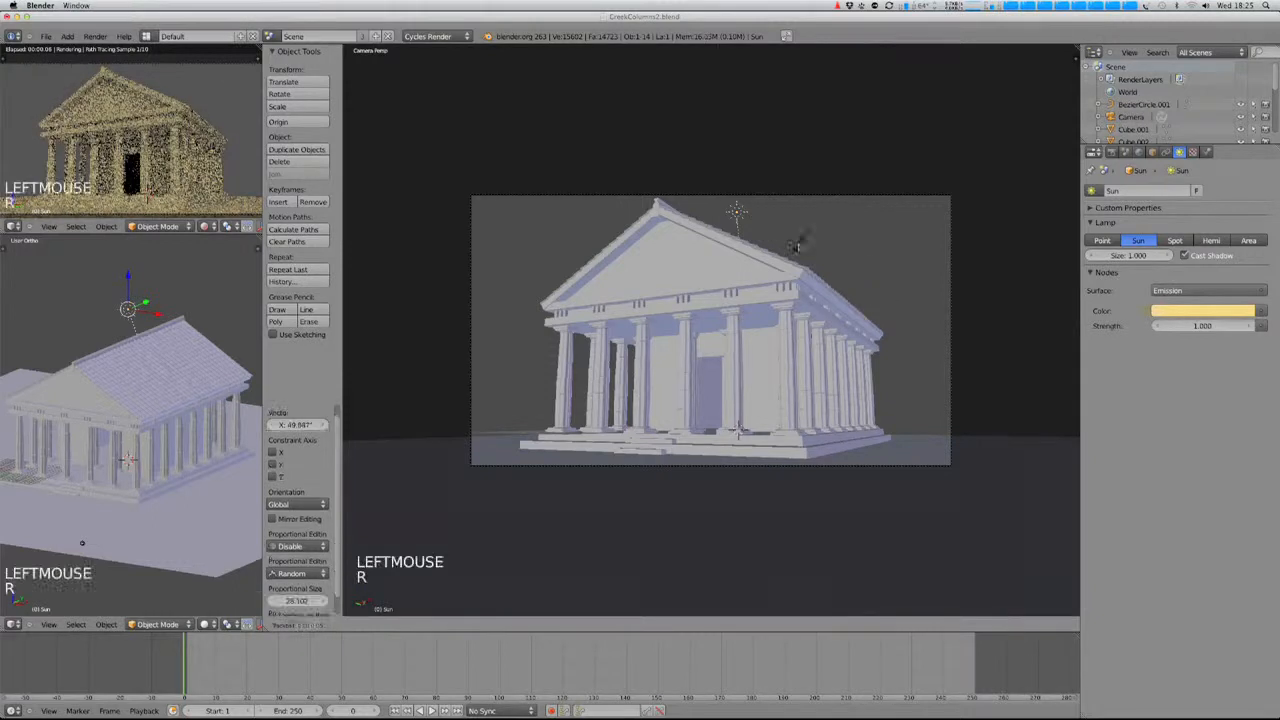
{"action": "left_click", "coordinate": [835, 264]}
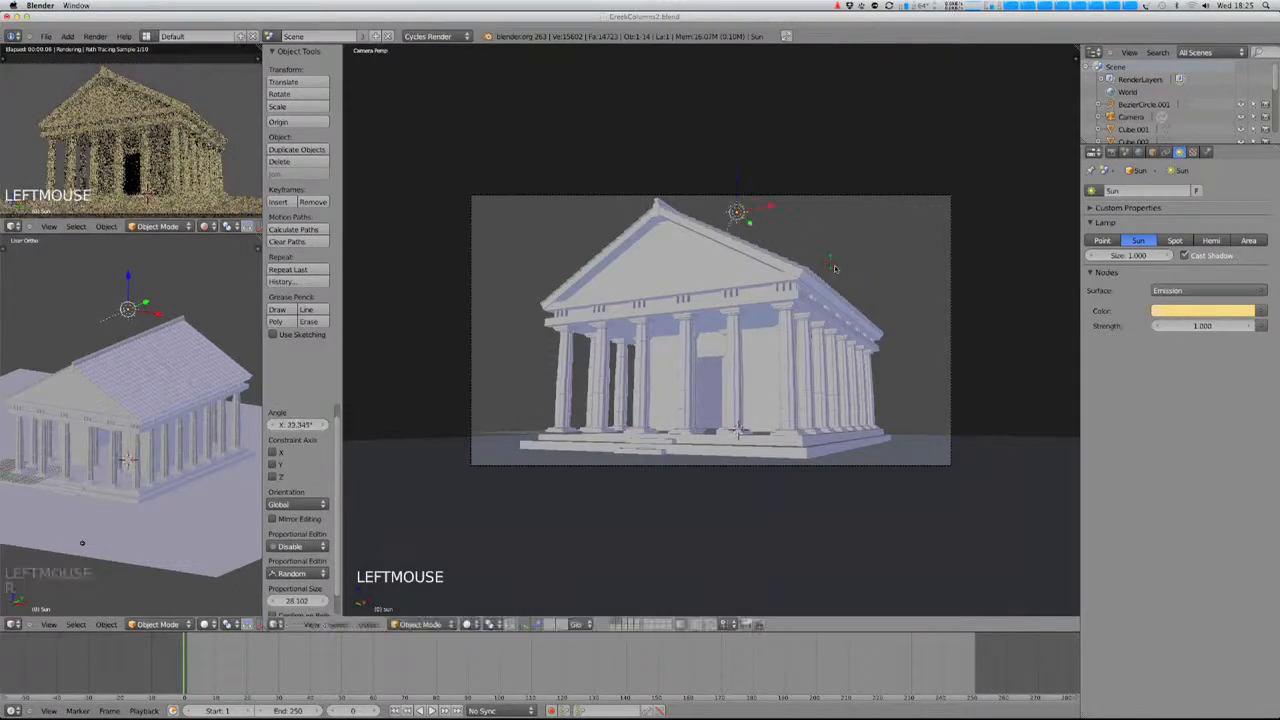
{"action": "key", "text": "r"}
{"action": "left_click", "coordinate": [960, 241]}
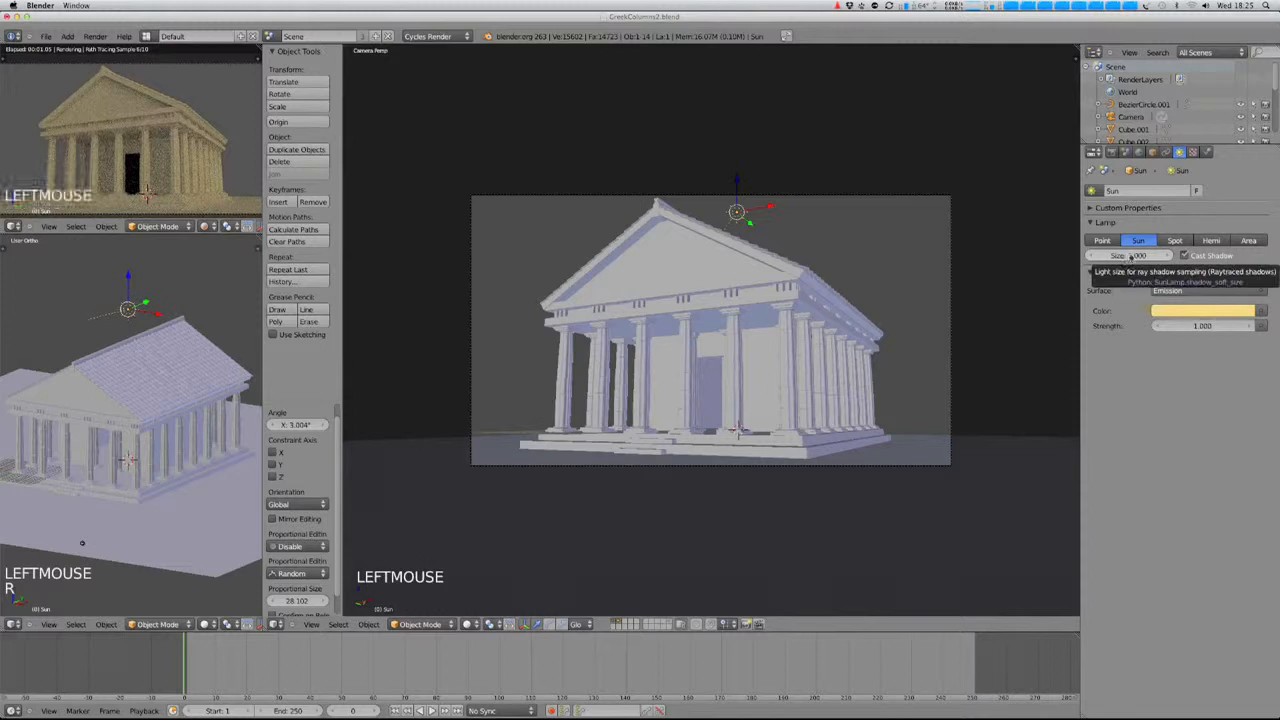
- Try a Sun lamp size of 0.05, and settle on a size of 0.03
{"action": "left_click", "coordinate": [1132, 256]}
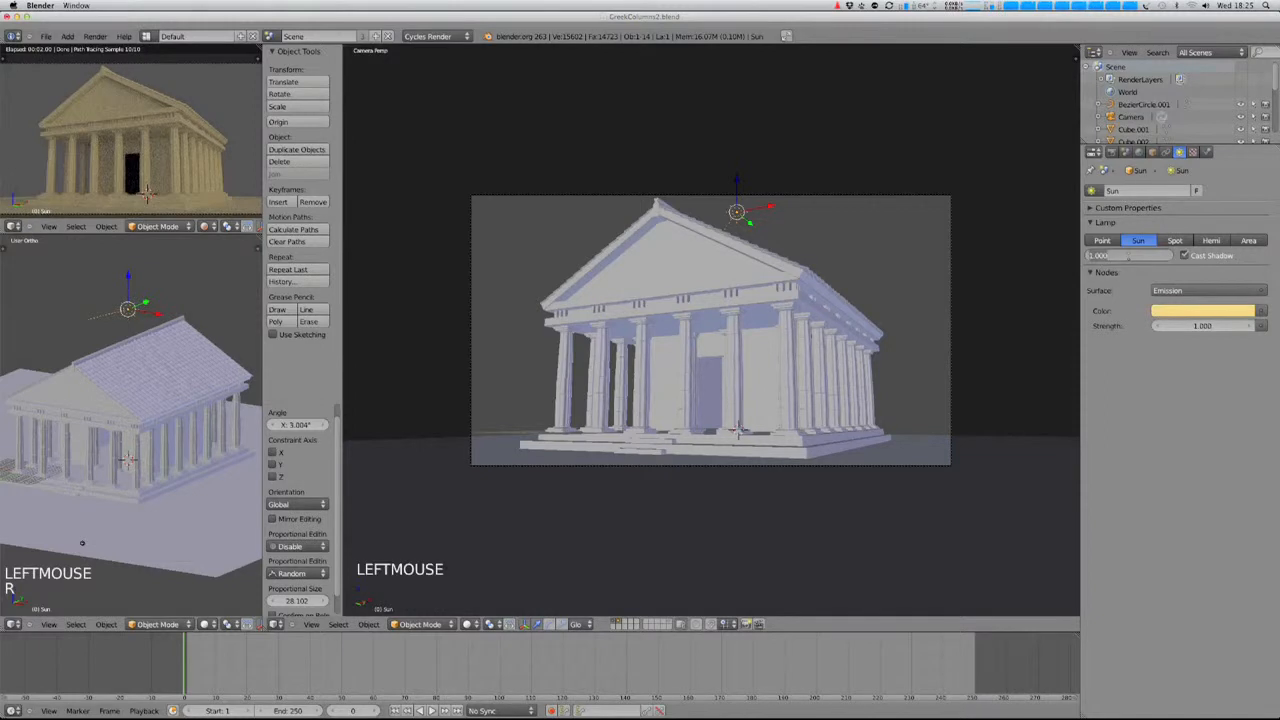
{"action": "key", "text": "BackSpace"}
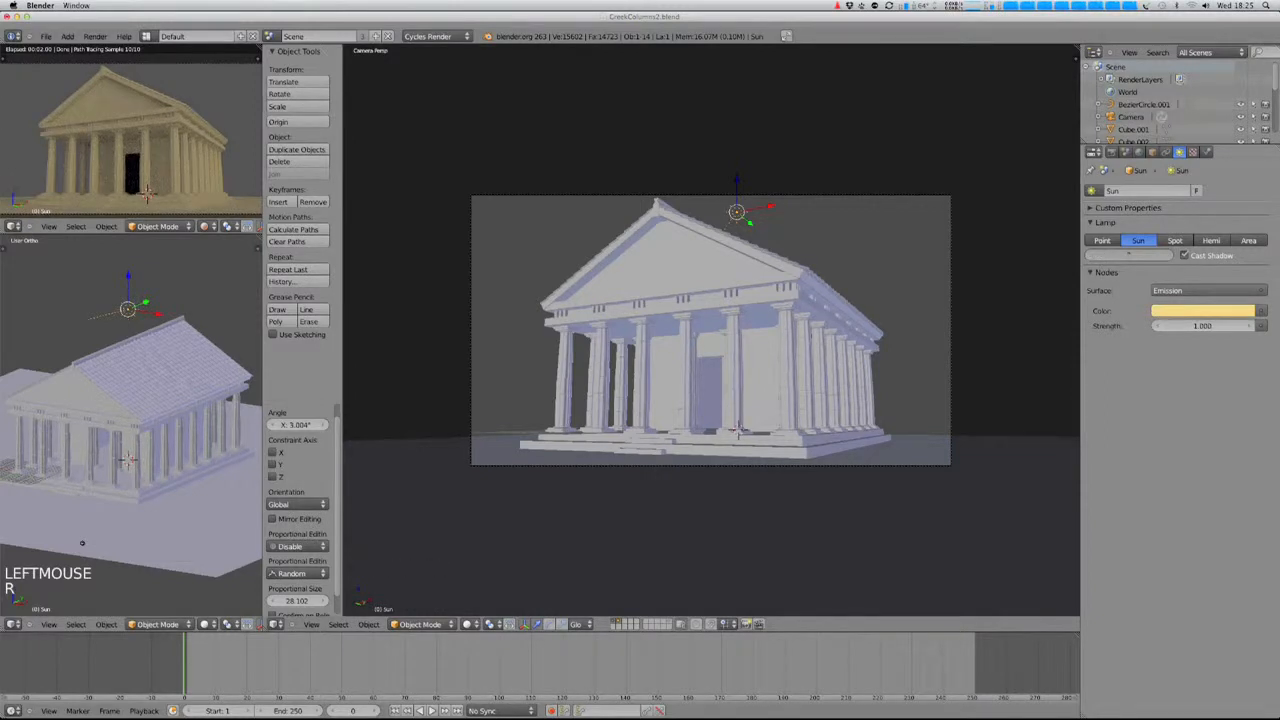
{"action": "type", "text": "0.05"}
{"action": "key", "text": "Return"}
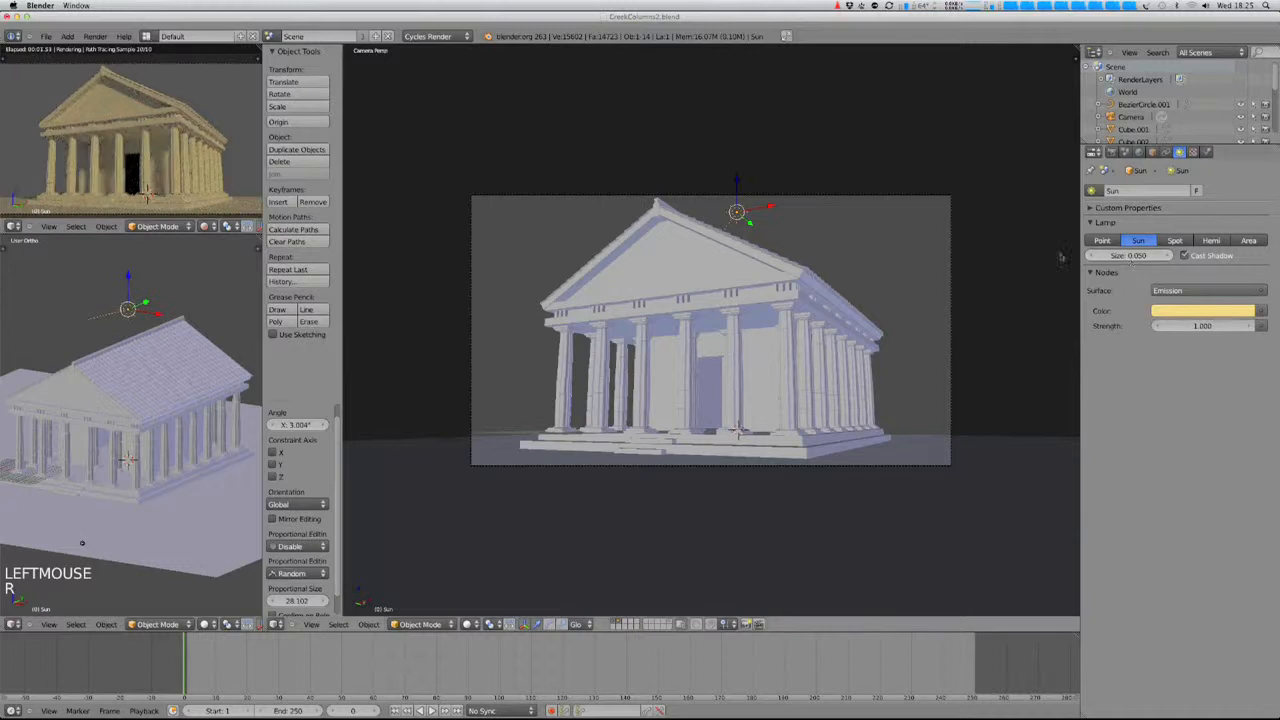
{"action": "left_click", "coordinate": [1133, 255]}
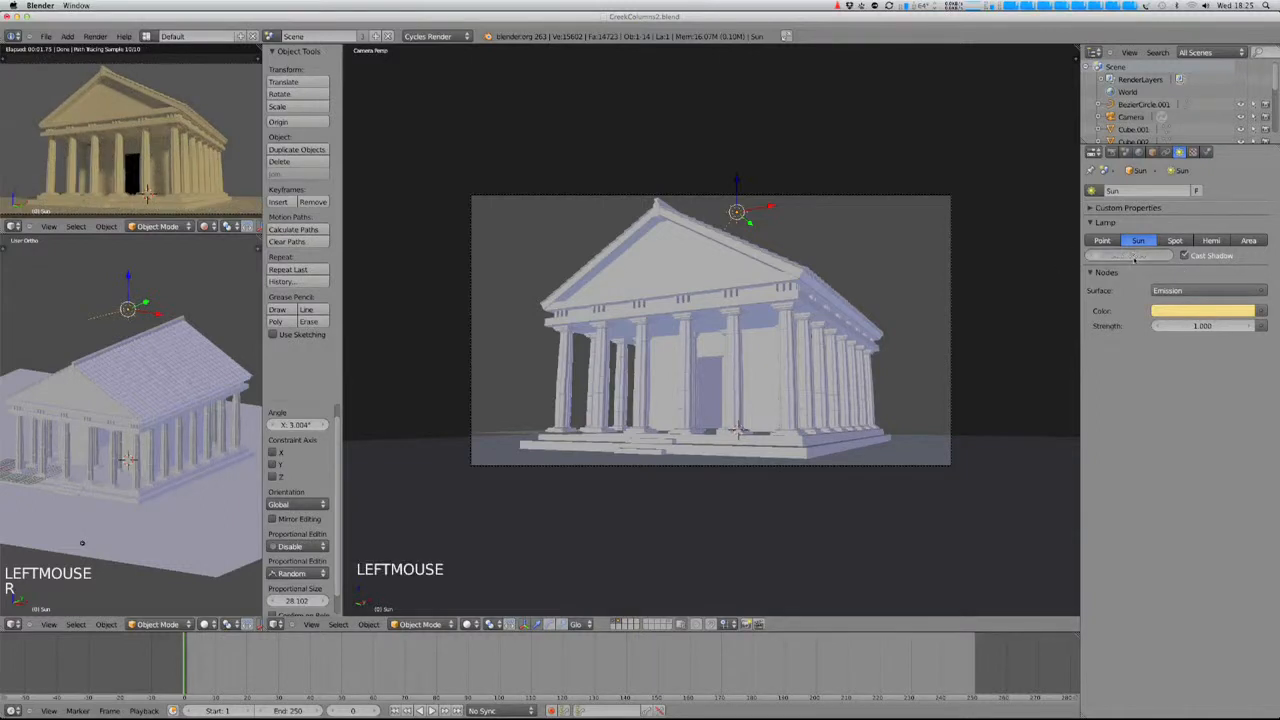
{"action": "type", "text": "0.03"}
{"action": "key", "text": "Return"}
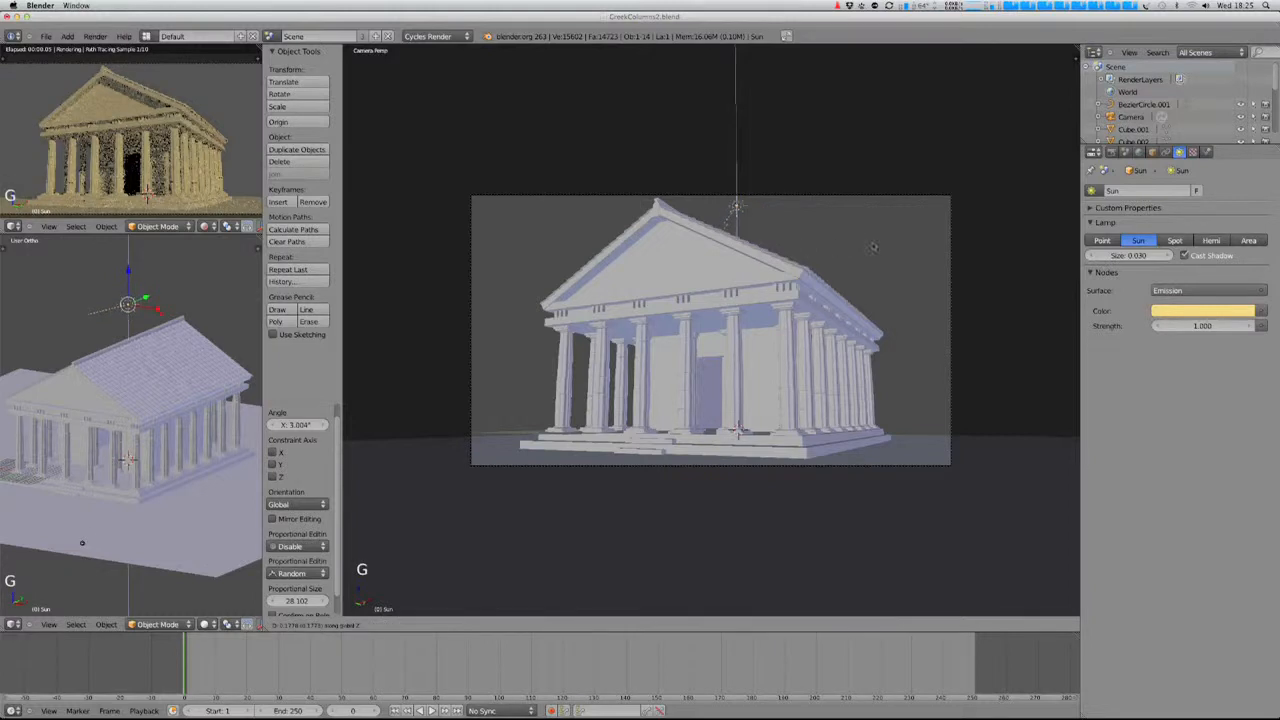
- Move the Sun lamp along its local Z axis, and adjust its angle with rotations of about 19.5° and -7.3°
{"action": "key", "text": "g"}
{"action": "right_click", "coordinate": [823, 256]}
{"action": "key", "text": "g"}
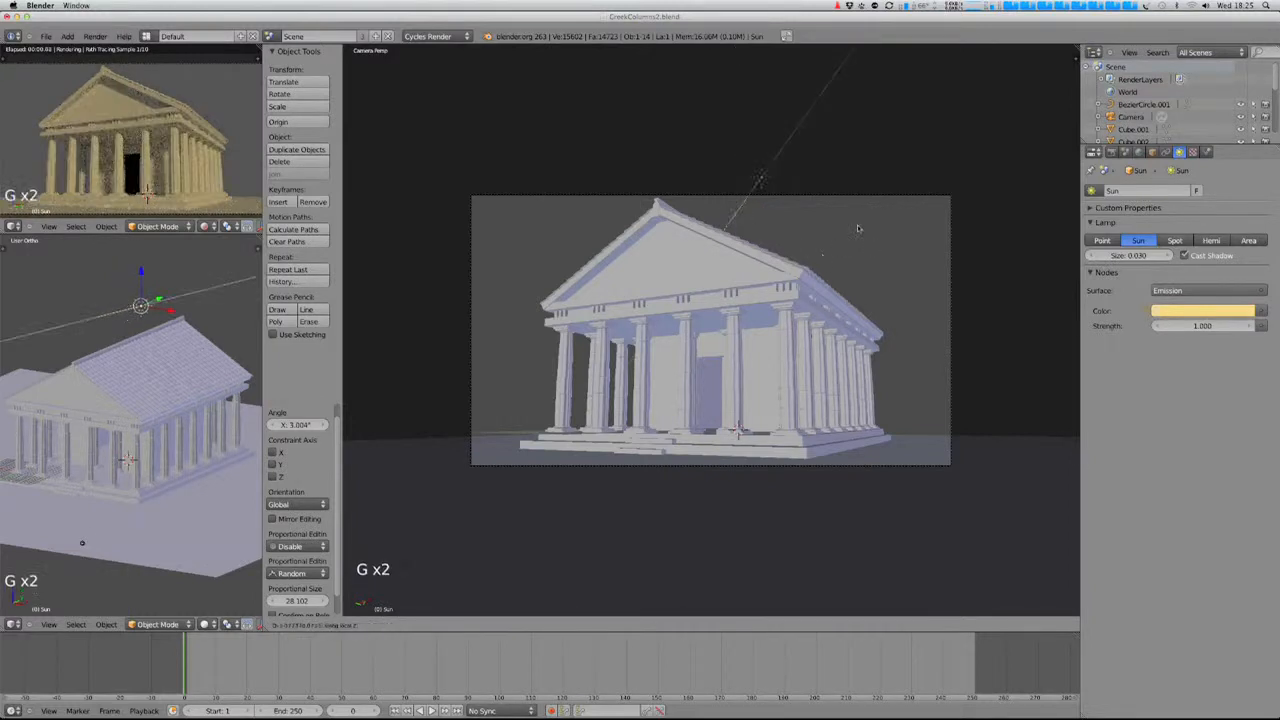
{"action": "left_click", "coordinate": [852, 196]}
{"action": "key", "text": "r"}
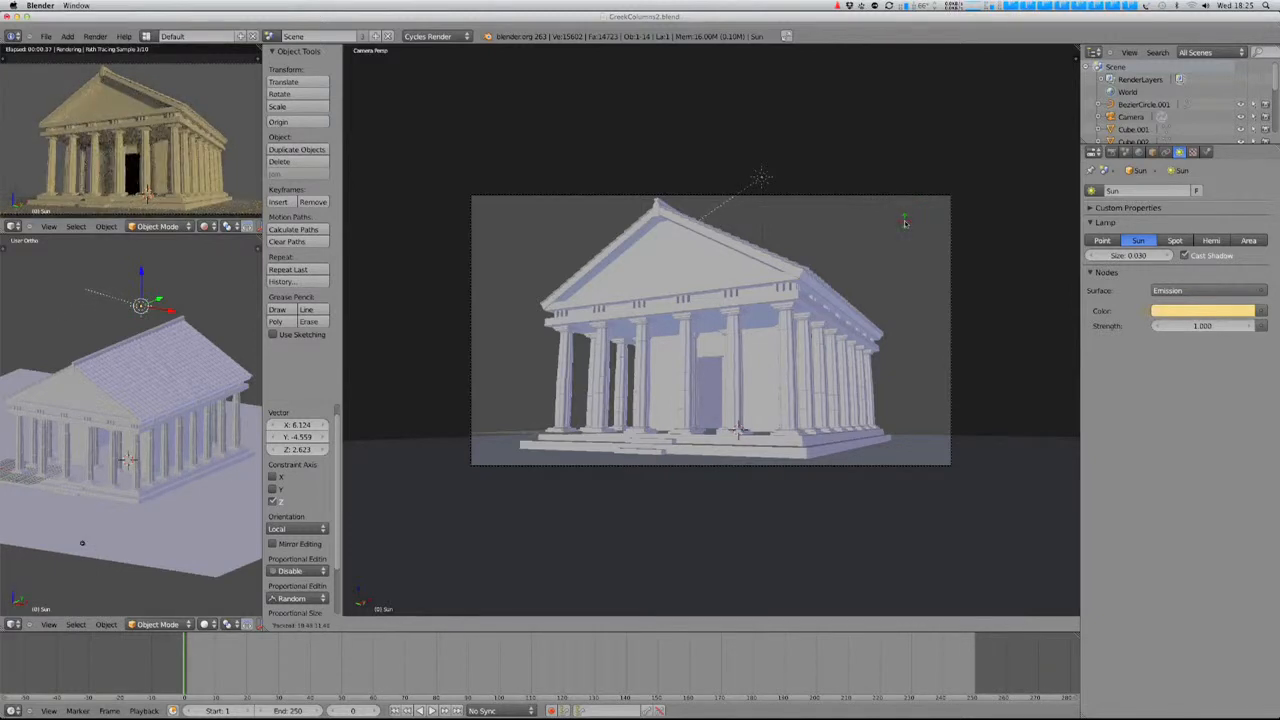
{"action": "left_click", "coordinate": [905, 222]}
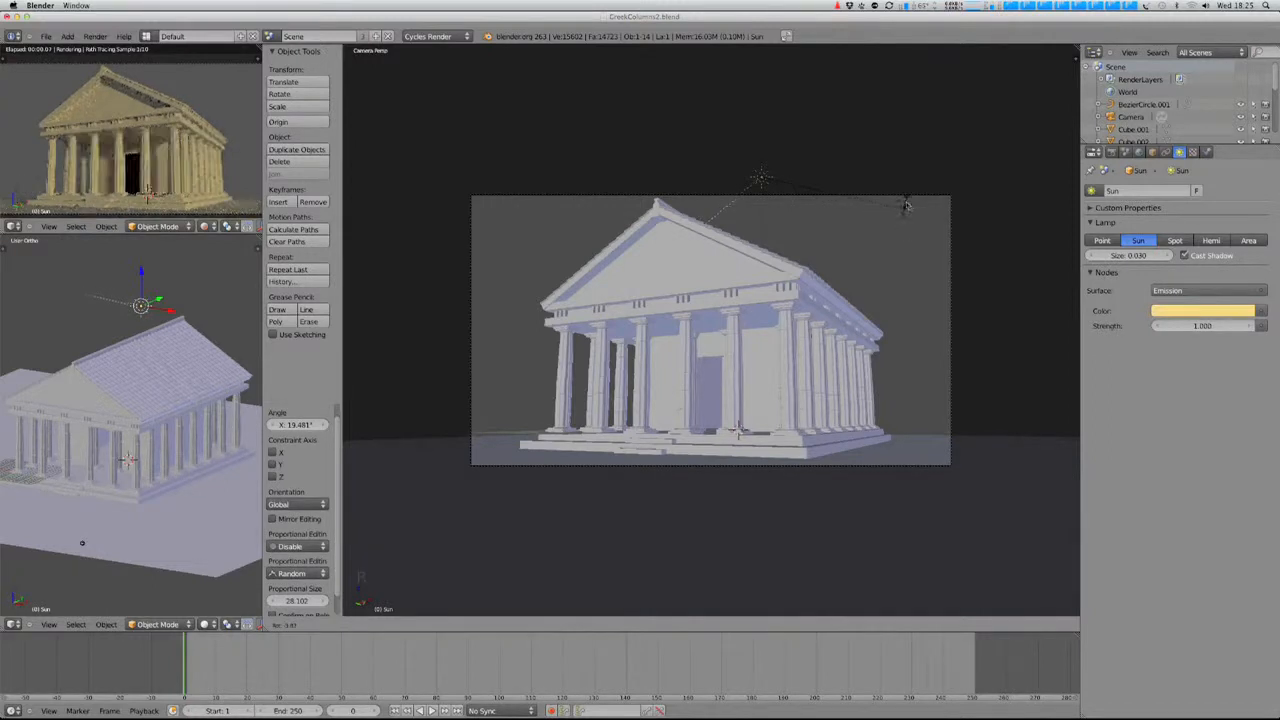
{"action": "left_click", "coordinate": [909, 216]}
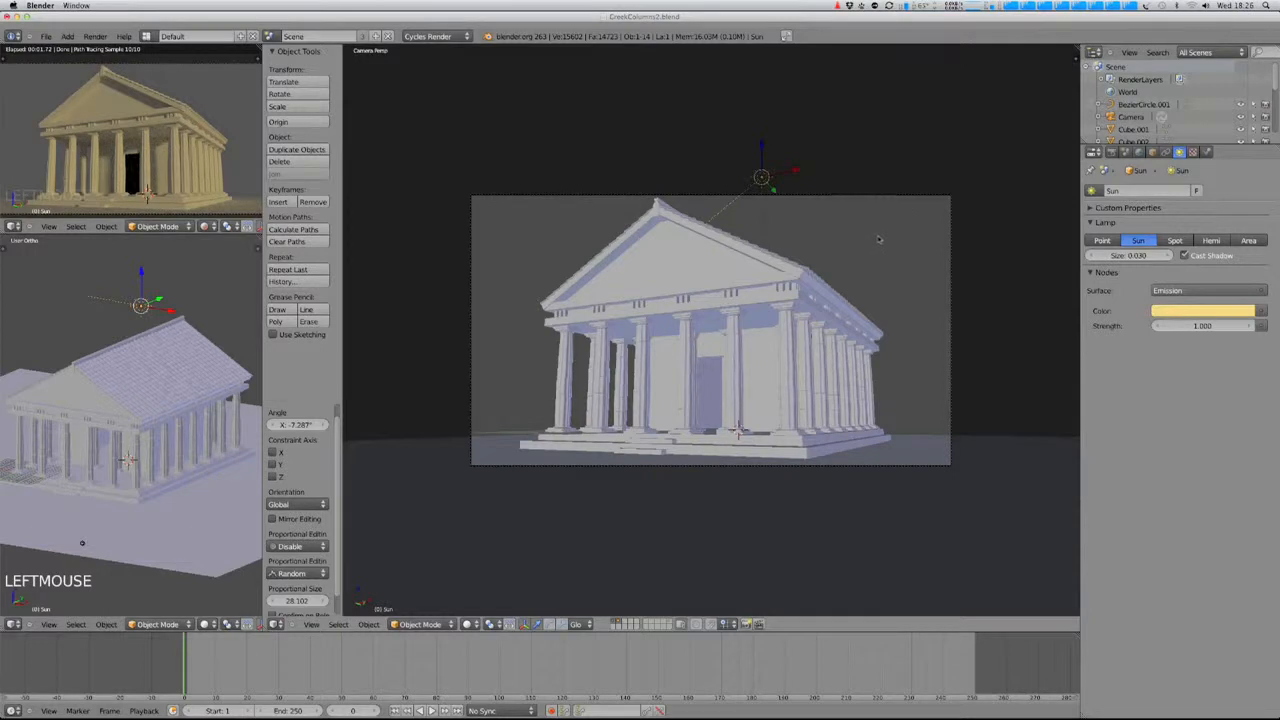
- Set the Sun lamp's emission strength to 3 and deselect everything
{"action": "key", "text": "a"}
{"action": "right_click", "coordinate": [749, 186]}
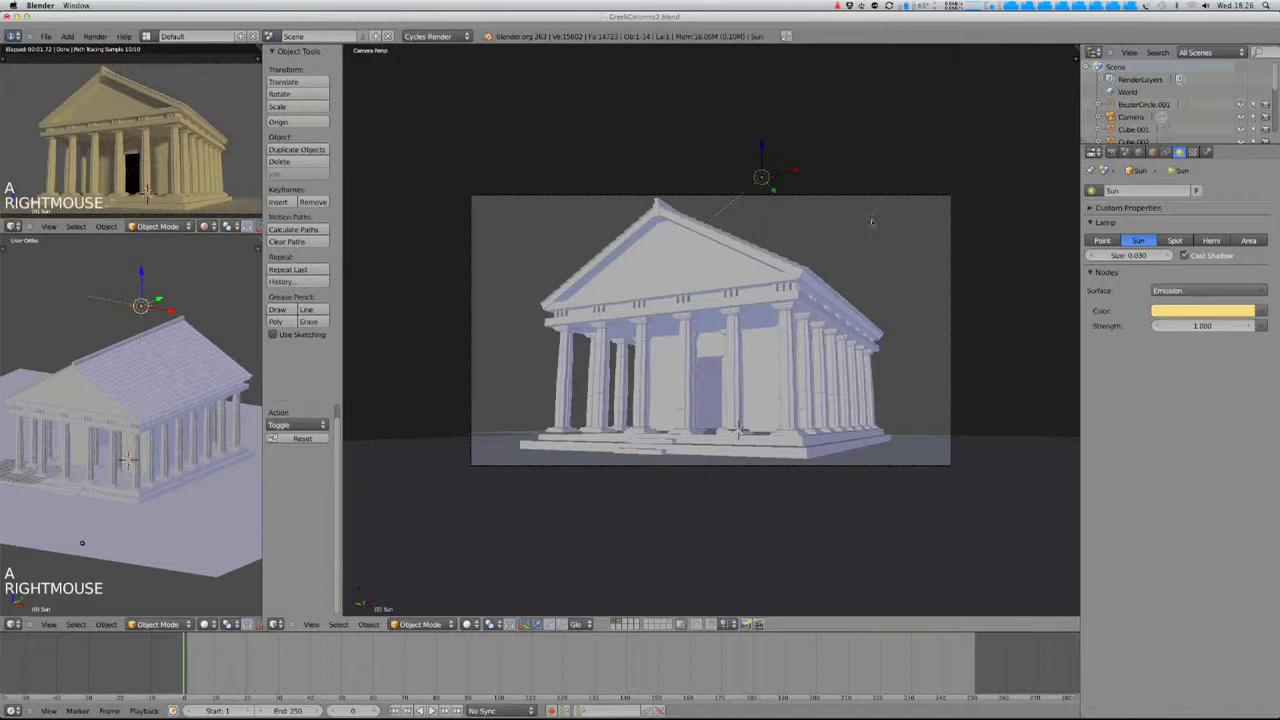
{"action": "left_click_drag", "start_coordinate": [1207, 330], "coordinate": [1240, 328]}
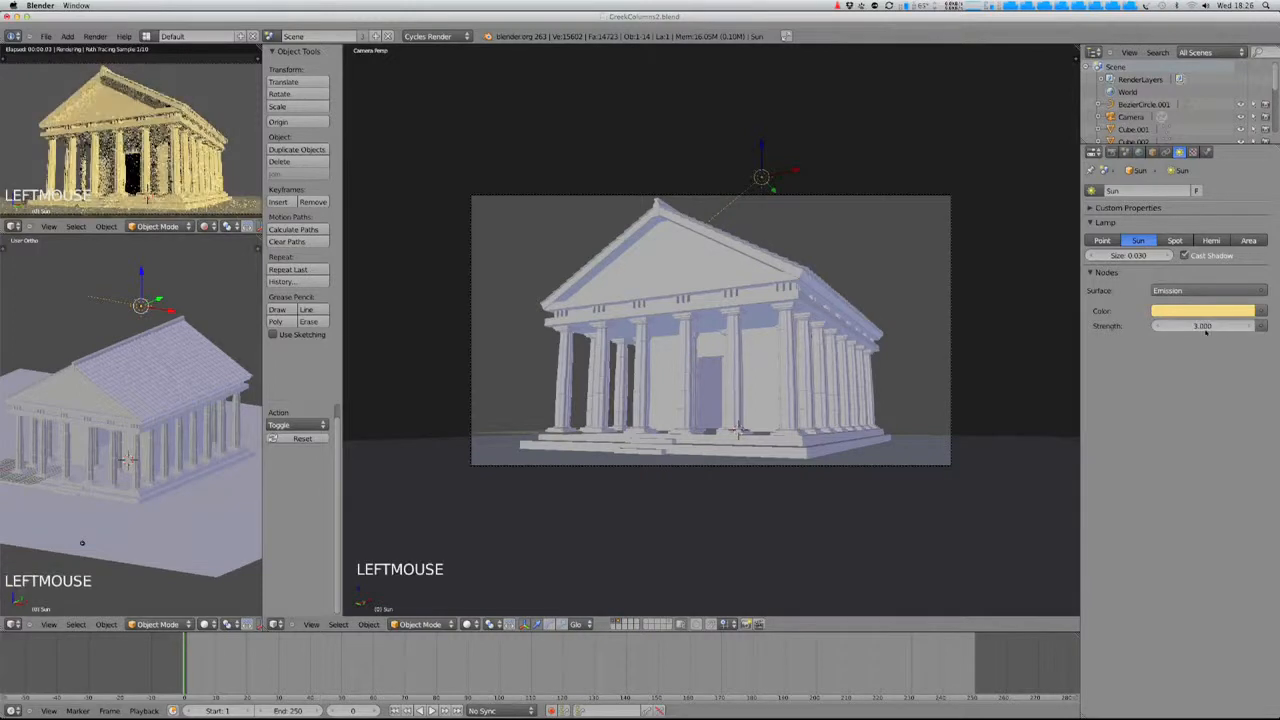
{"action": "key", "text": "a"}
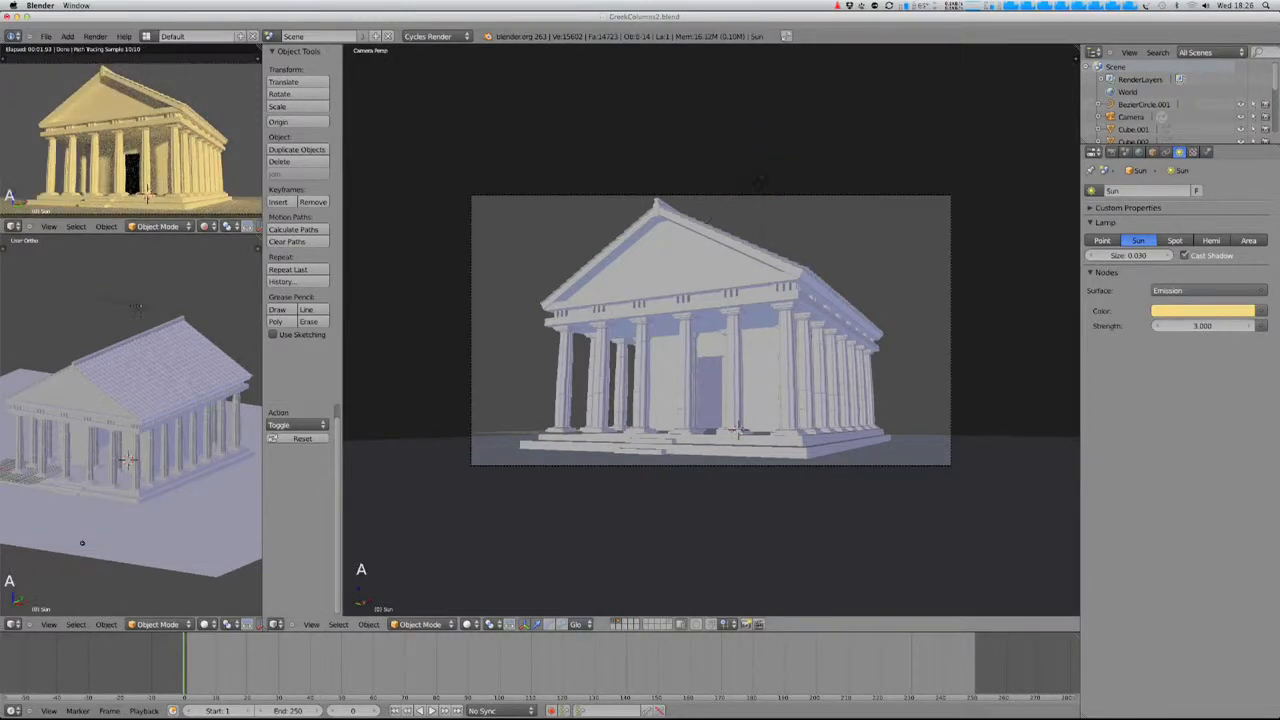
- Enable nodes for the world surface and switch to the Compositing screen layout
{"action": "left_click", "coordinate": [1139, 152]}
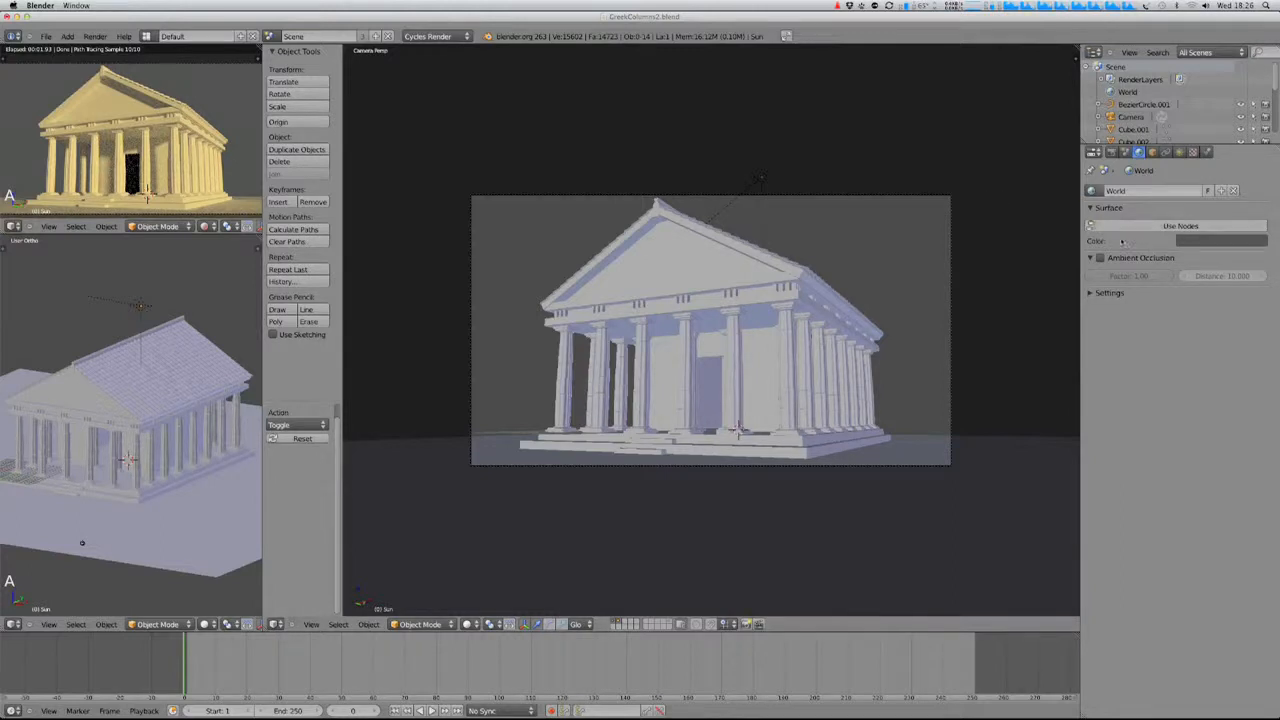
{"action": "left_click", "coordinate": [1166, 228]}
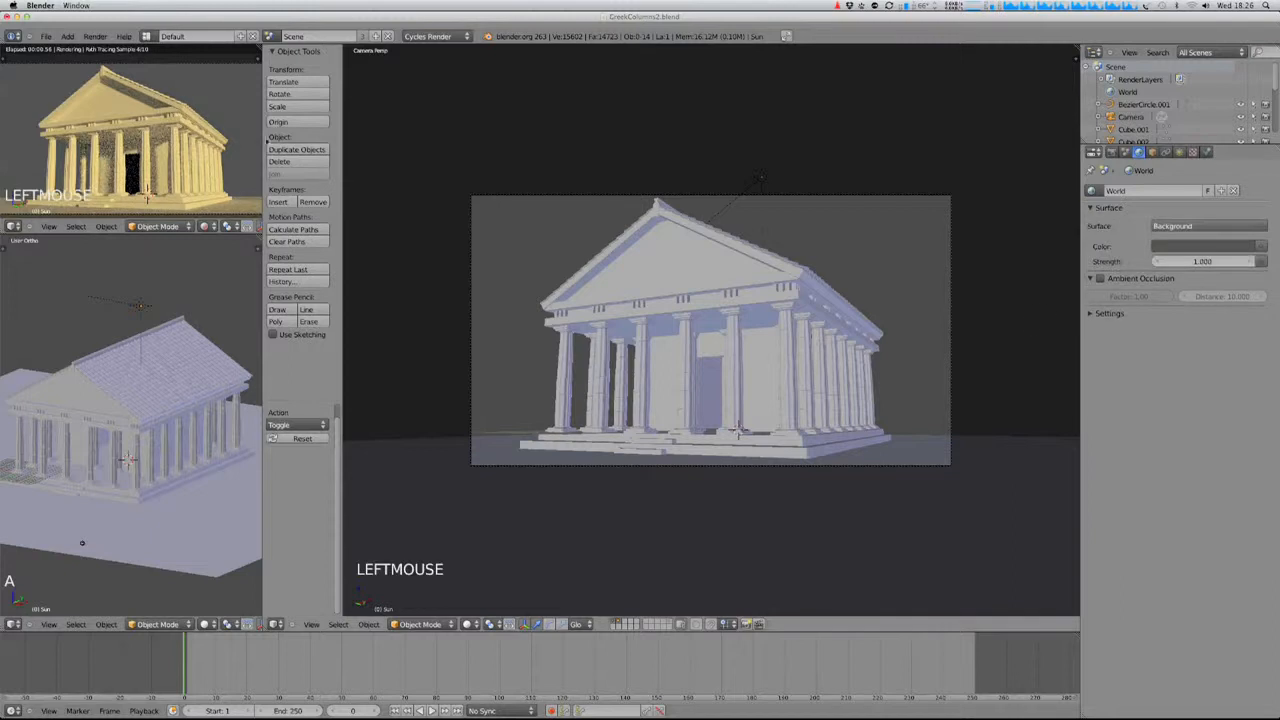
{"action": "left_click", "coordinate": [146, 36]}
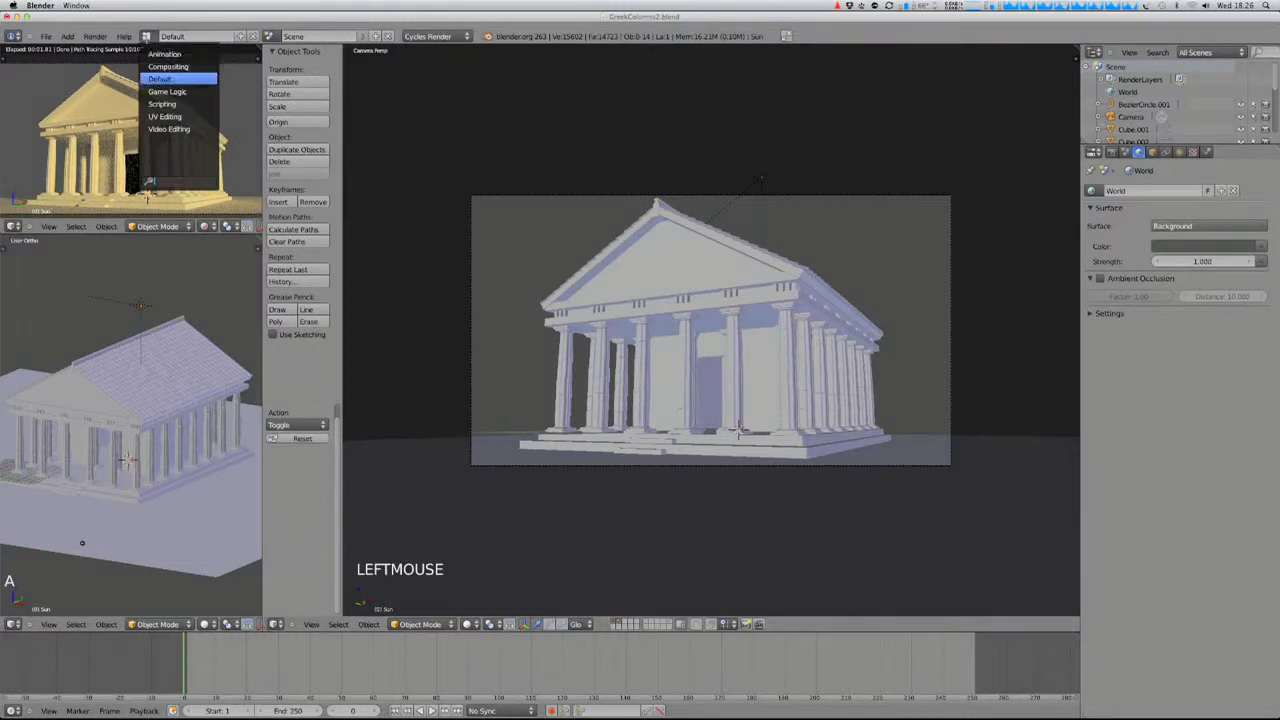
{"action": "left_click", "coordinate": [168, 66]}
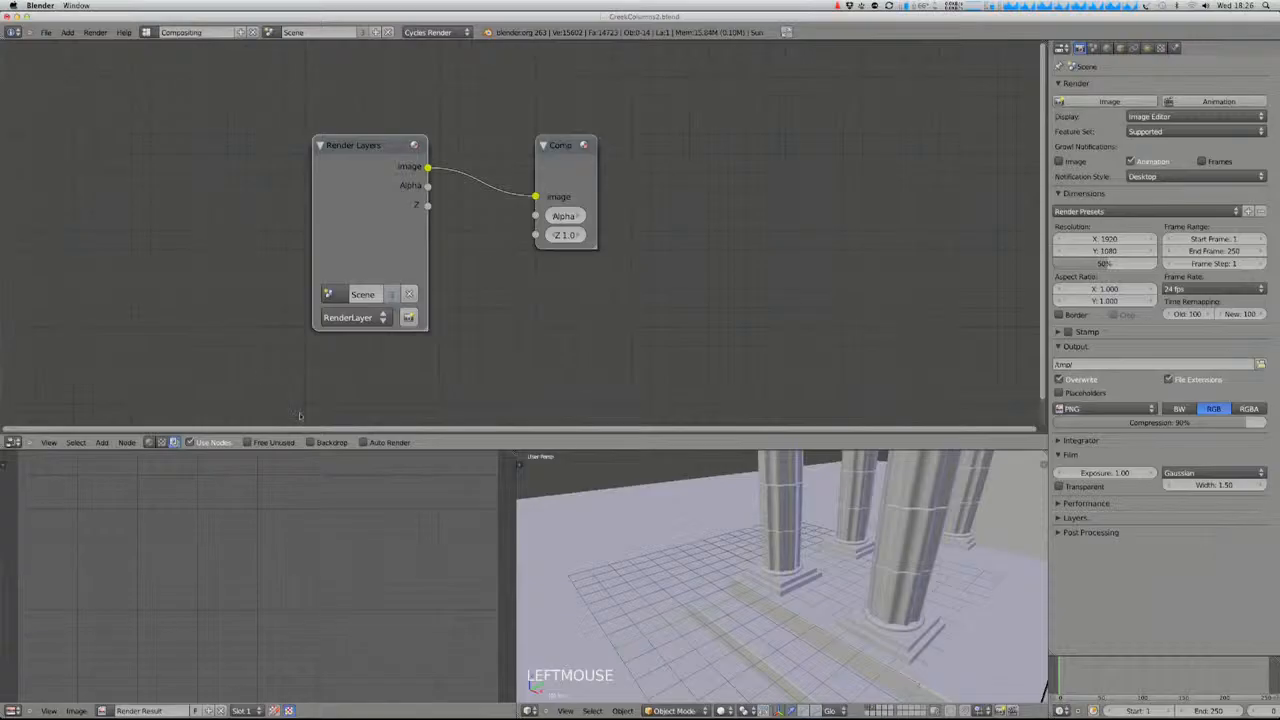
- Show the layout's 3D view through the camera with Rendered viewport shading
{"action": "scroll", "coordinate": [780, 577], "scroll_direction": "down", "scroll_amount": 5}
{"action": "key", "text": "KP_0"}
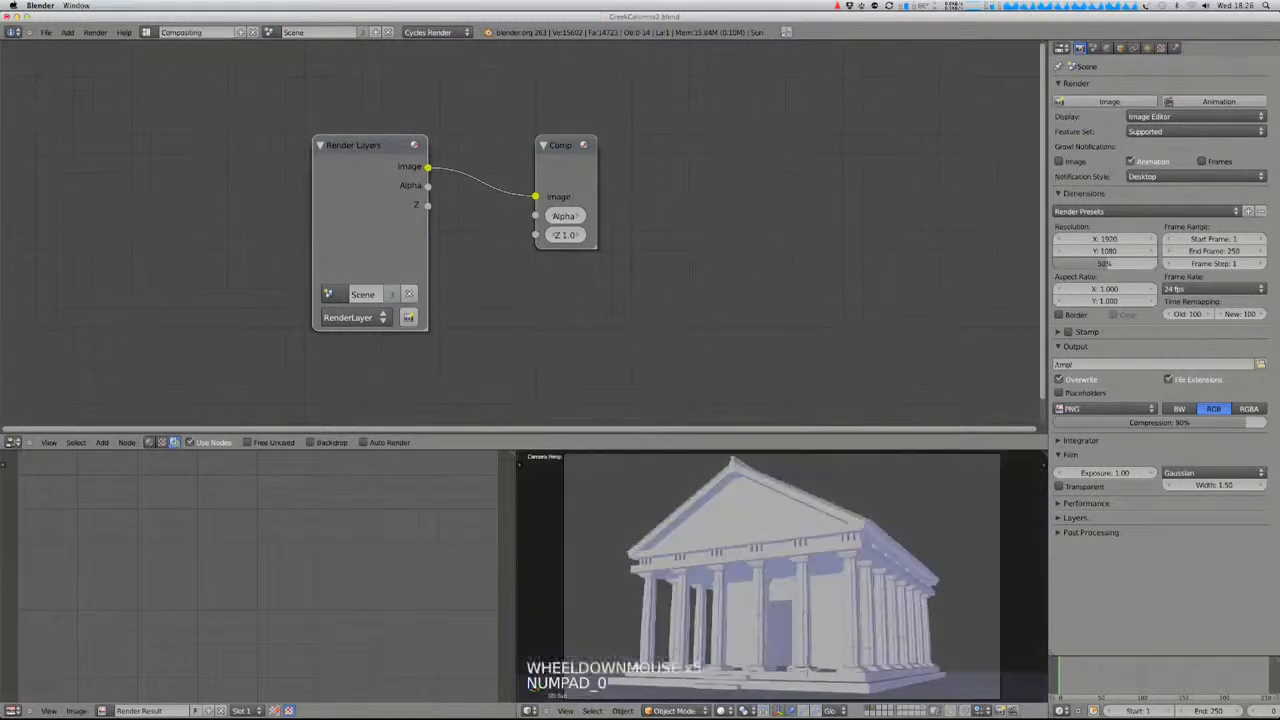
{"action": "left_click", "coordinate": [722, 710]}
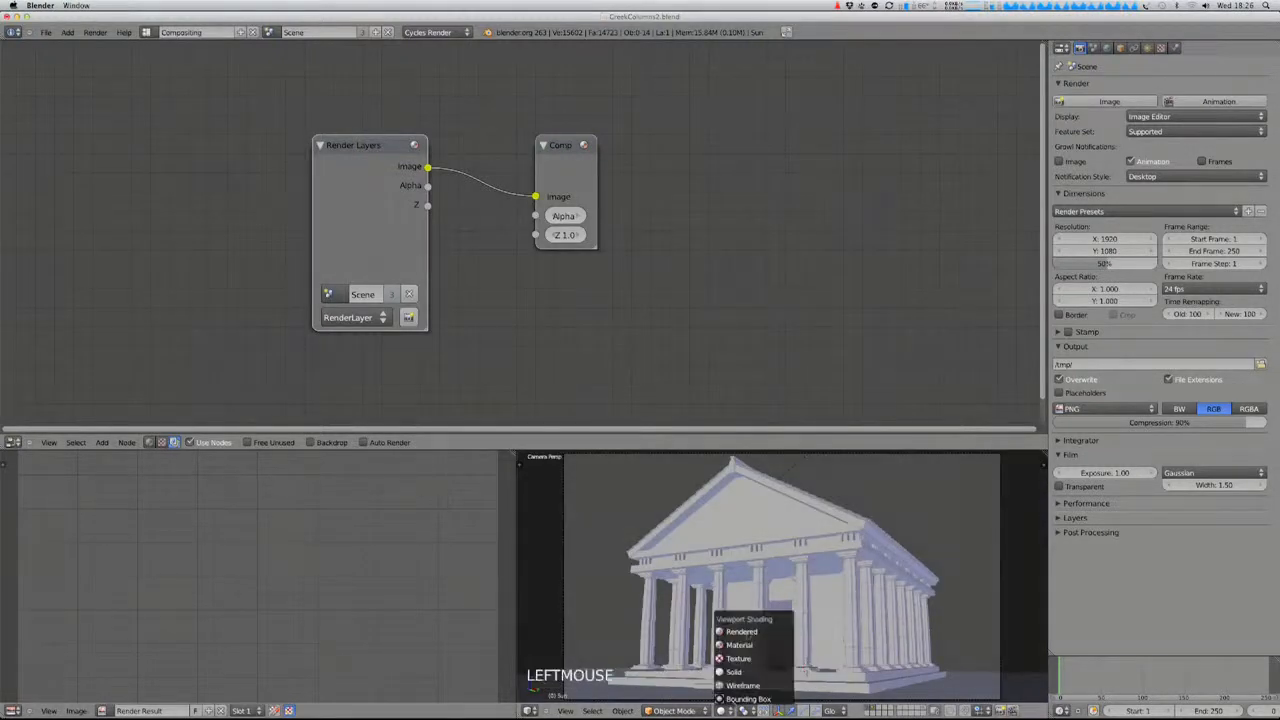
{"action": "left_click", "coordinate": [741, 631]}
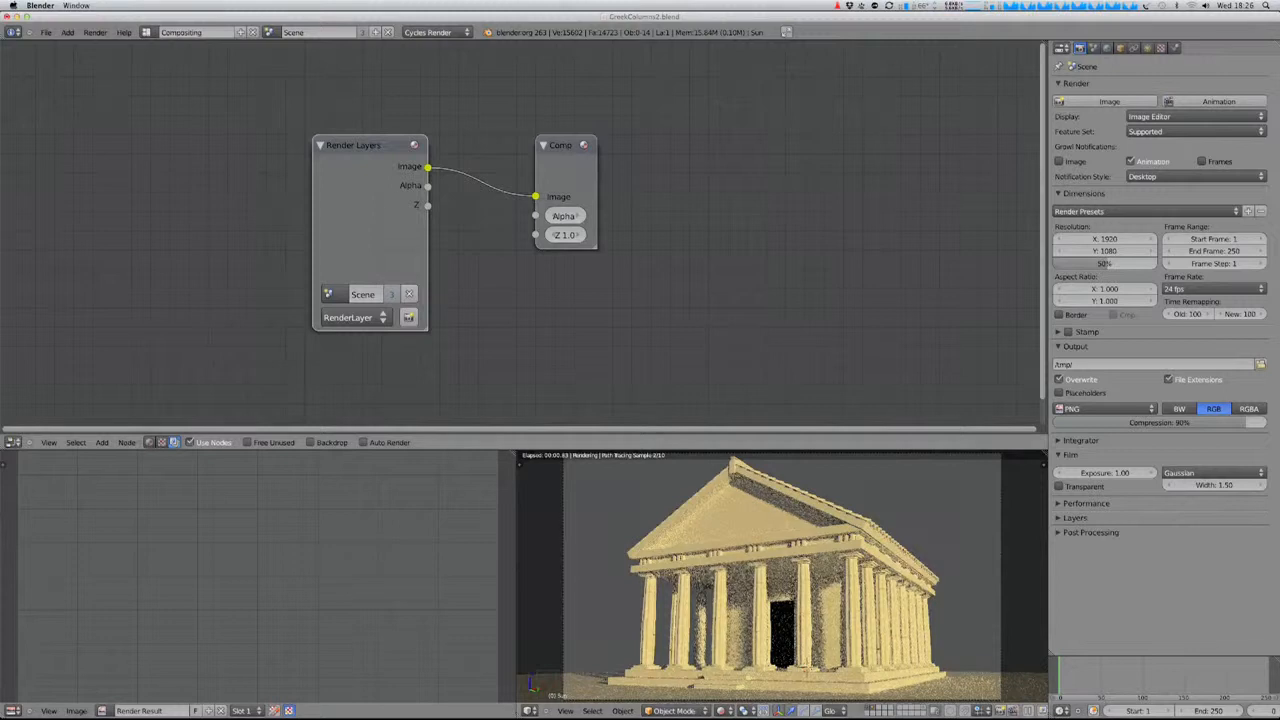
- Move the Render Layers node away from the Composite node, and display the world's shader nodes in the node editor
{"action": "left_click_drag", "start_coordinate": [395, 199], "coordinate": [271, 188]}
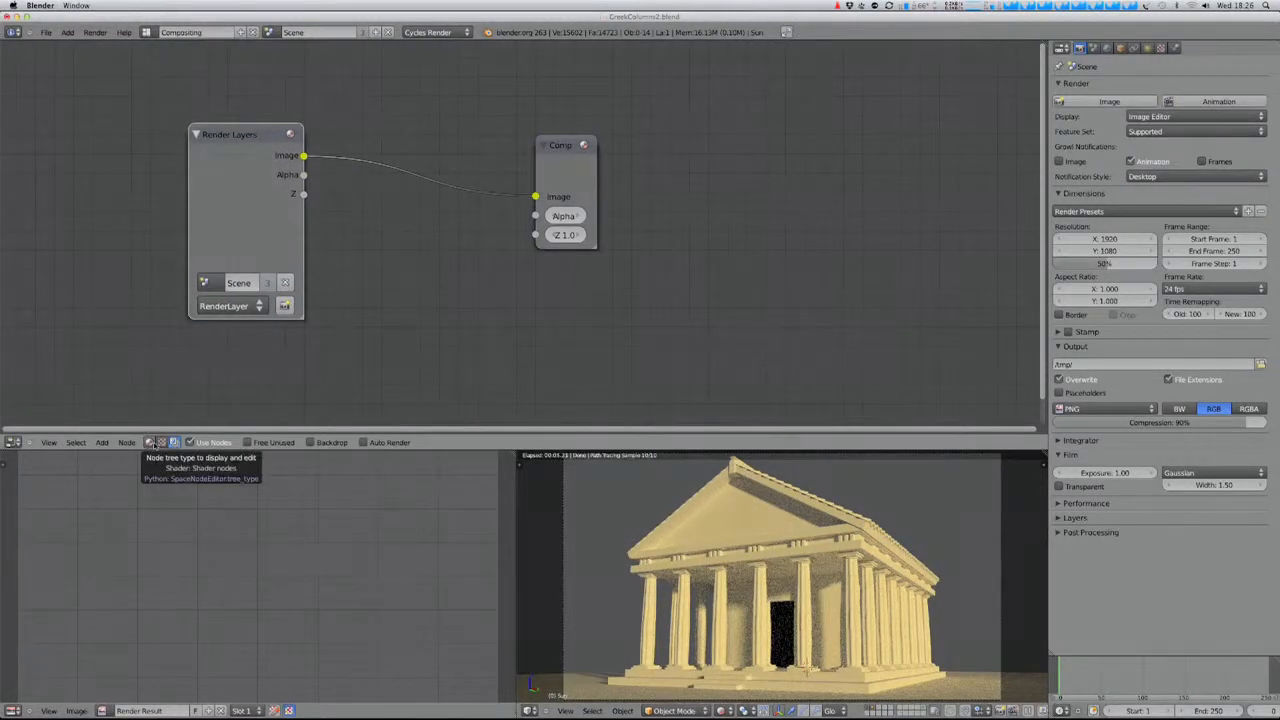
{"action": "left_click", "coordinate": [150, 442]}
{"action": "left_click", "coordinate": [202, 444]}
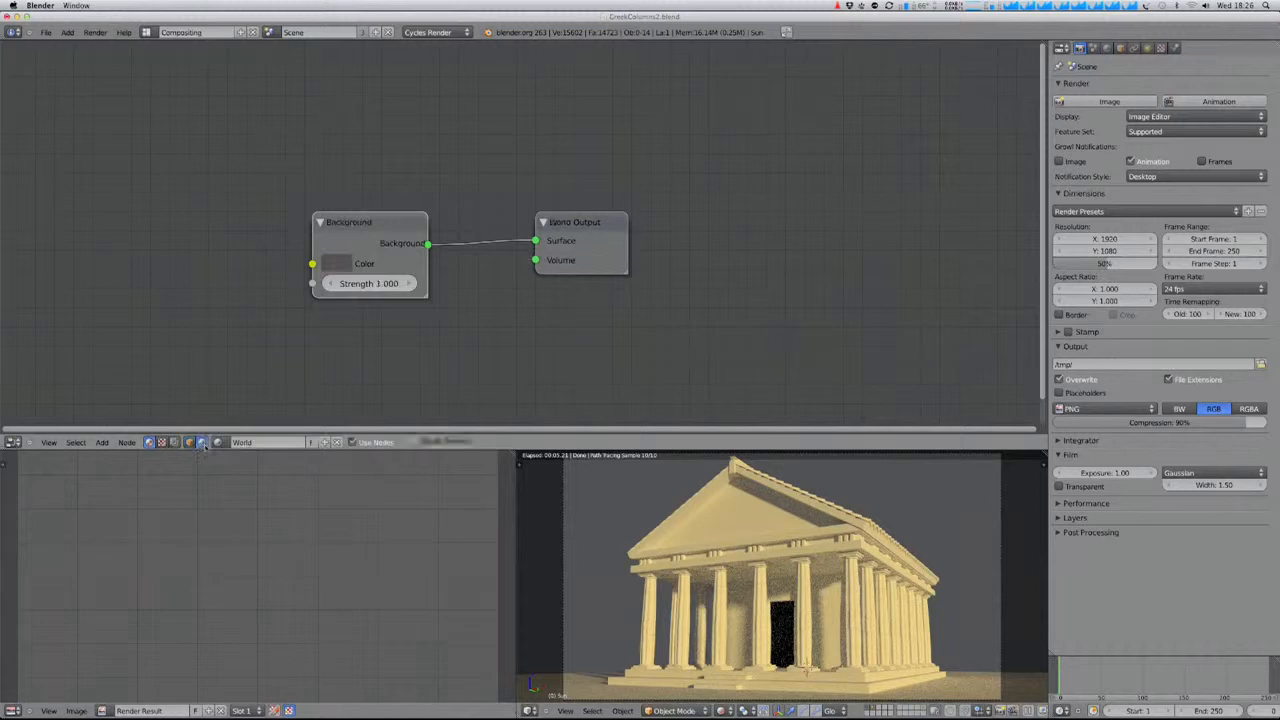
- Add a Sky Texture node to the world's nodes and place it to the left of the Background node
{"action": "mouse_move", "coordinate": [392, 231]}
{"action": "left_mouse_down"}
{"action": "mouse_move", "coordinate": [351, 219]}
{"action": "mouse_move", "coordinate": [410, 252]}
{"action": "mouse_move", "coordinate": [392, 217]}
{"action": "left_mouse_up"}
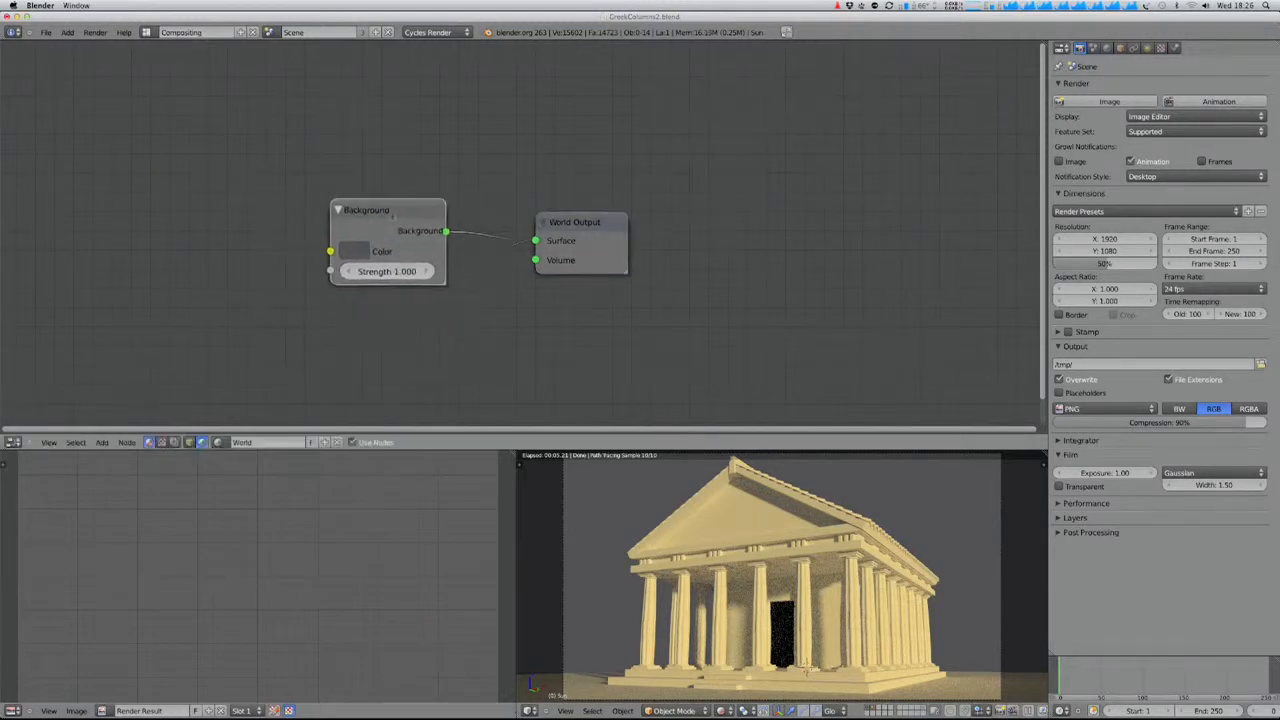
{"action": "key", "text": "shift+a"}
{"action": "mouse_move", "coordinate": [483, 201]}
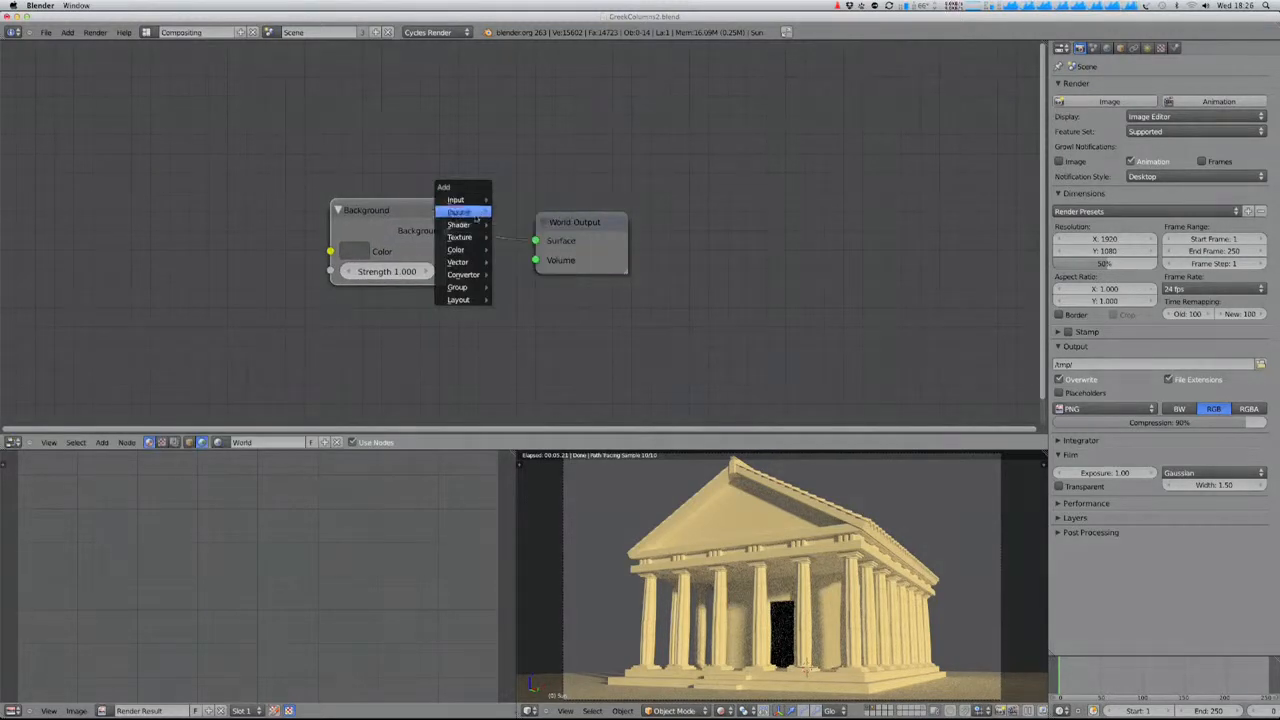
{"action": "mouse_move", "coordinate": [487, 248]}
{"action": "mouse_move", "coordinate": [465, 222]}
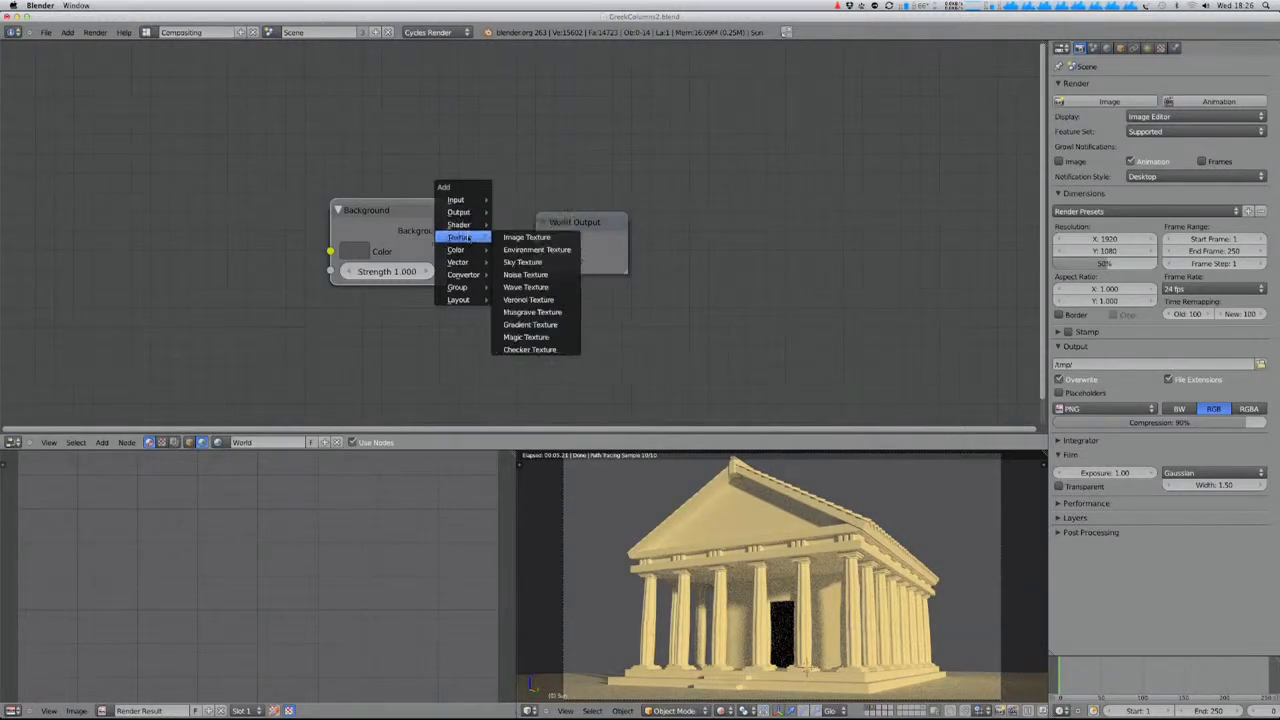
{"action": "left_click", "coordinate": [530, 262]}
{"action": "key", "text": "g"}
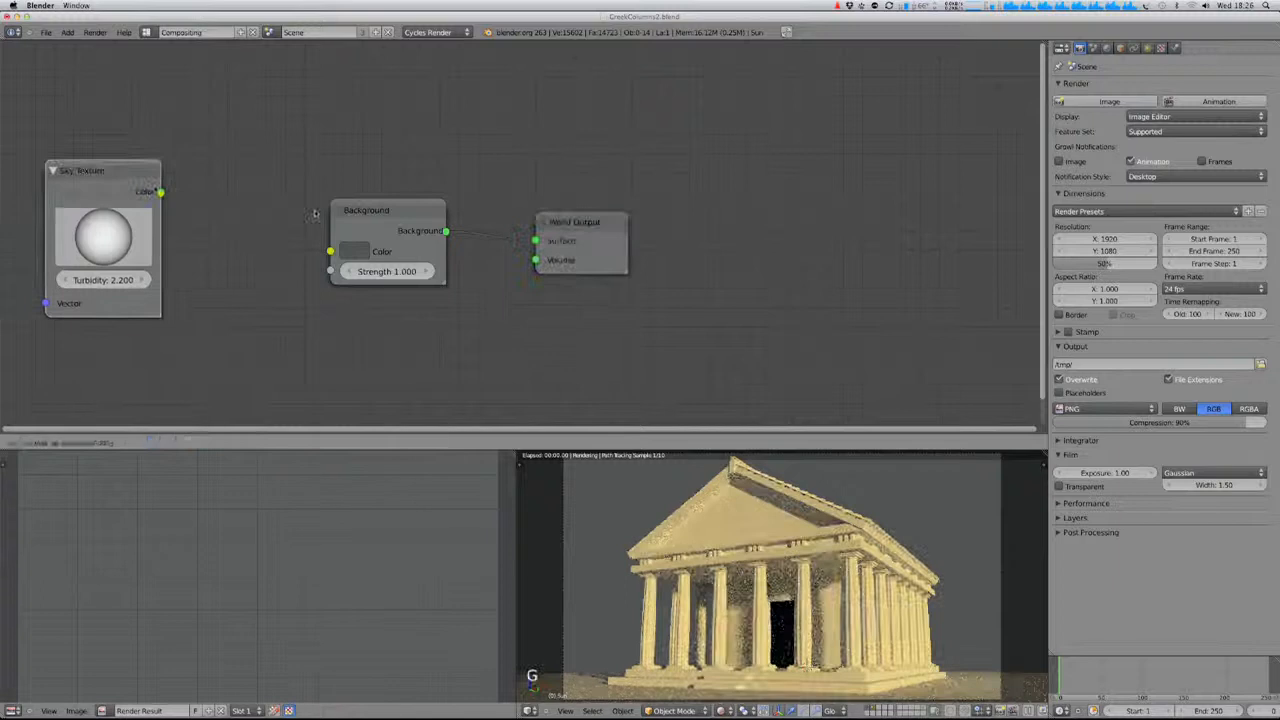
- Connect the Sky Texture's Color output to the Background node's Color input, and move the Background node closer to the Sky Texture
{"action": "left_click", "coordinate": [160, 193]}
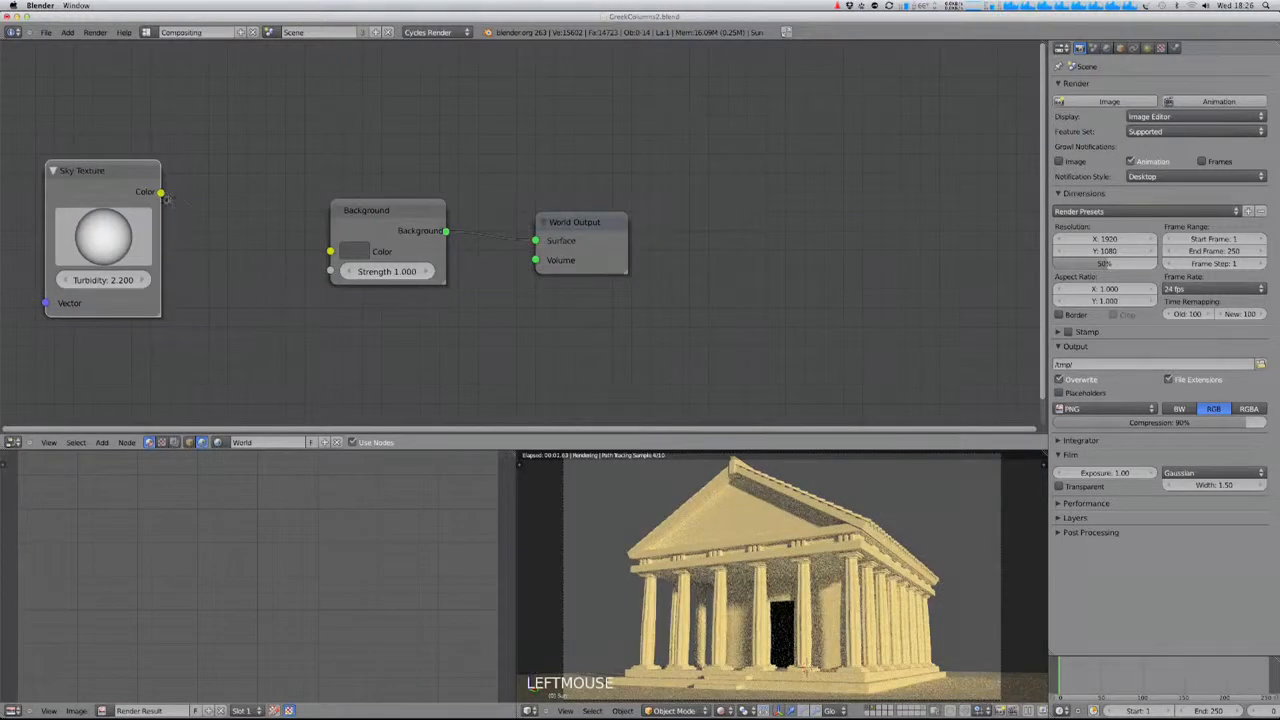
{"action": "left_click_drag", "start_coordinate": [160, 192], "coordinate": [331, 251]}
{"action": "middle_click_drag", "start_coordinate": [331, 251], "coordinate": [403, 262]}
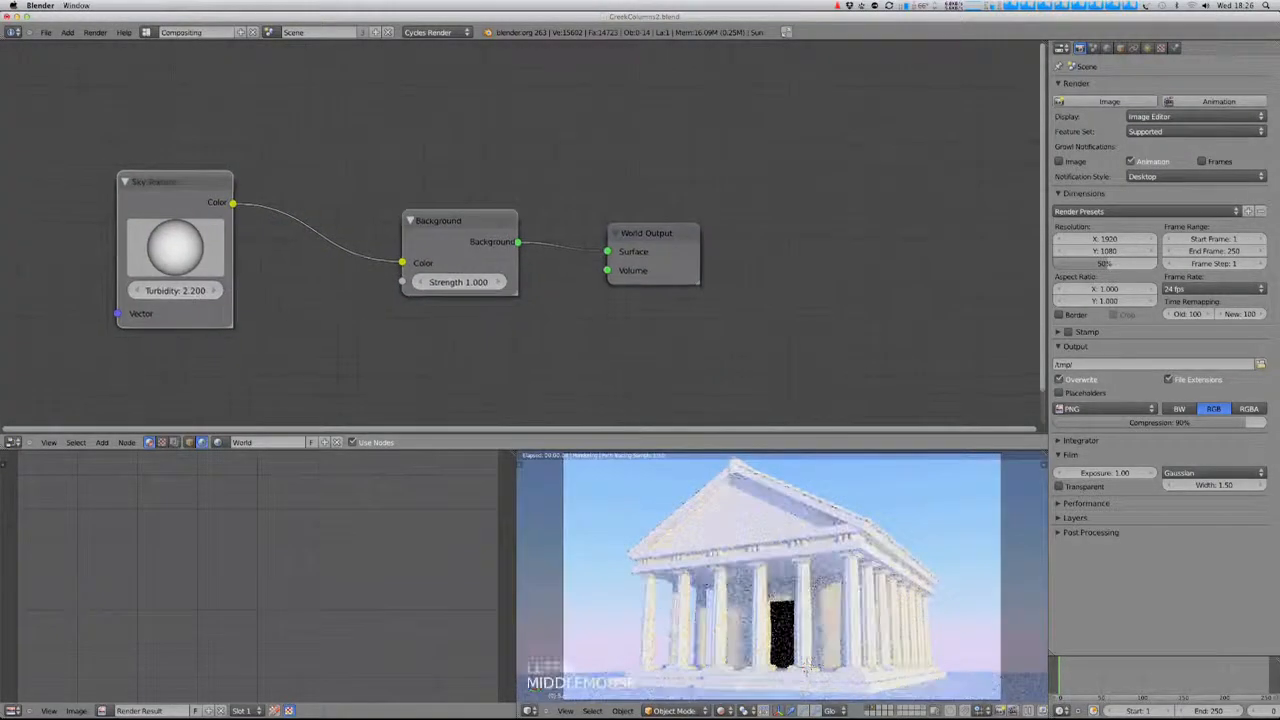
{"action": "left_click_drag", "start_coordinate": [491, 220], "coordinate": [441, 177]}
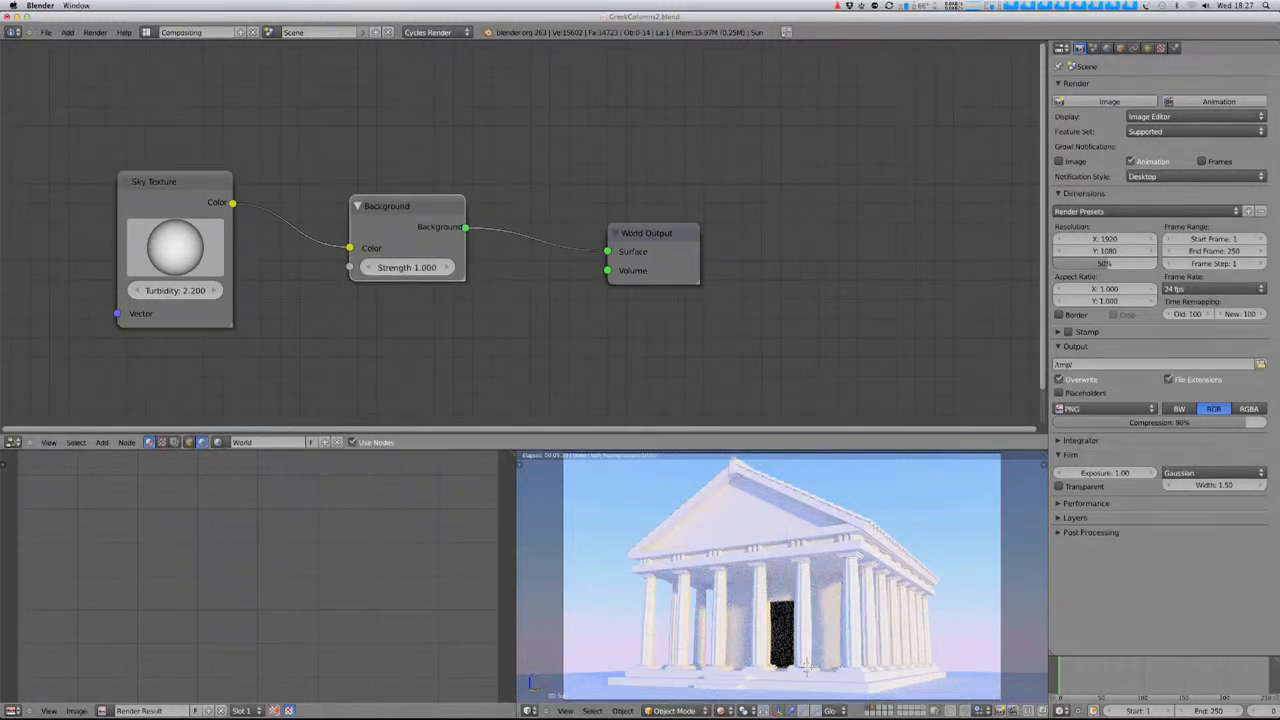
- Set the Background node's strength to 0.7 and turn the Sky Texture's sun direction so its preview sphere is lit from above
{"action": "left_click", "coordinate": [414, 267]}
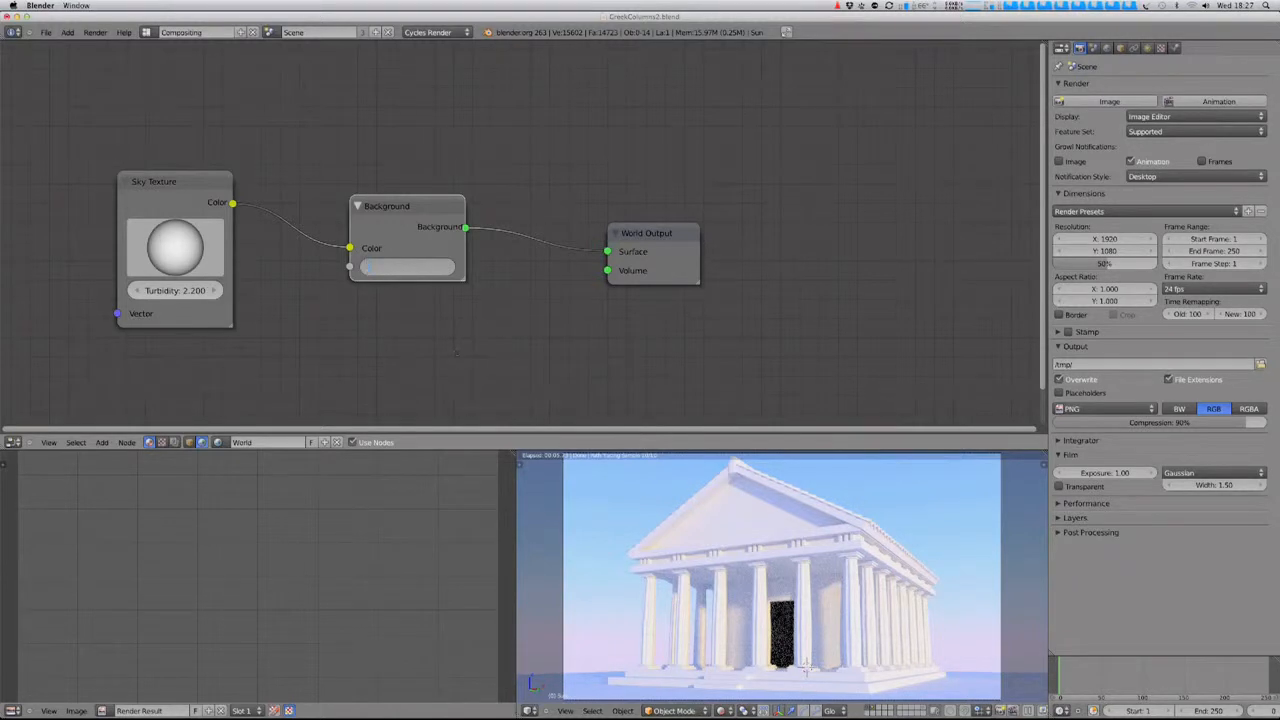
{"action": "key", "text": "Return"}
{"action": "left_click", "coordinate": [450, 267]}
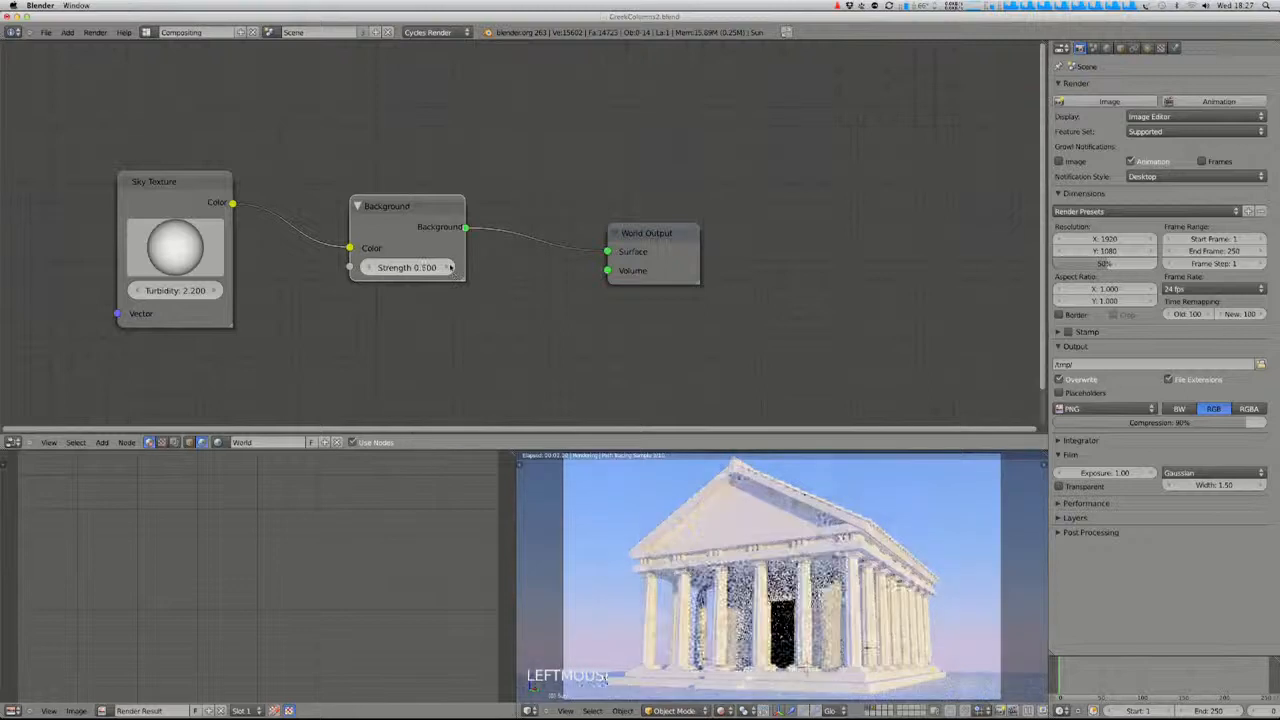
{"action": "left_click", "coordinate": [450, 267]}
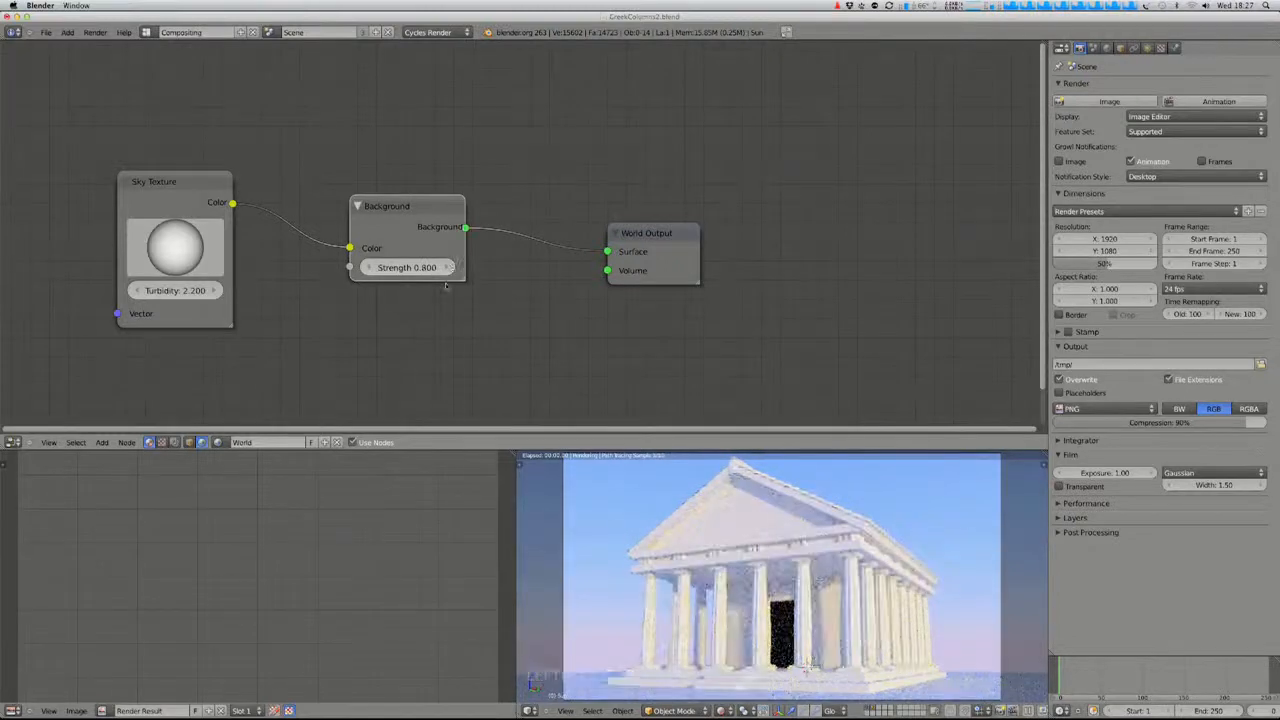
{"action": "left_click", "coordinate": [365, 267]}
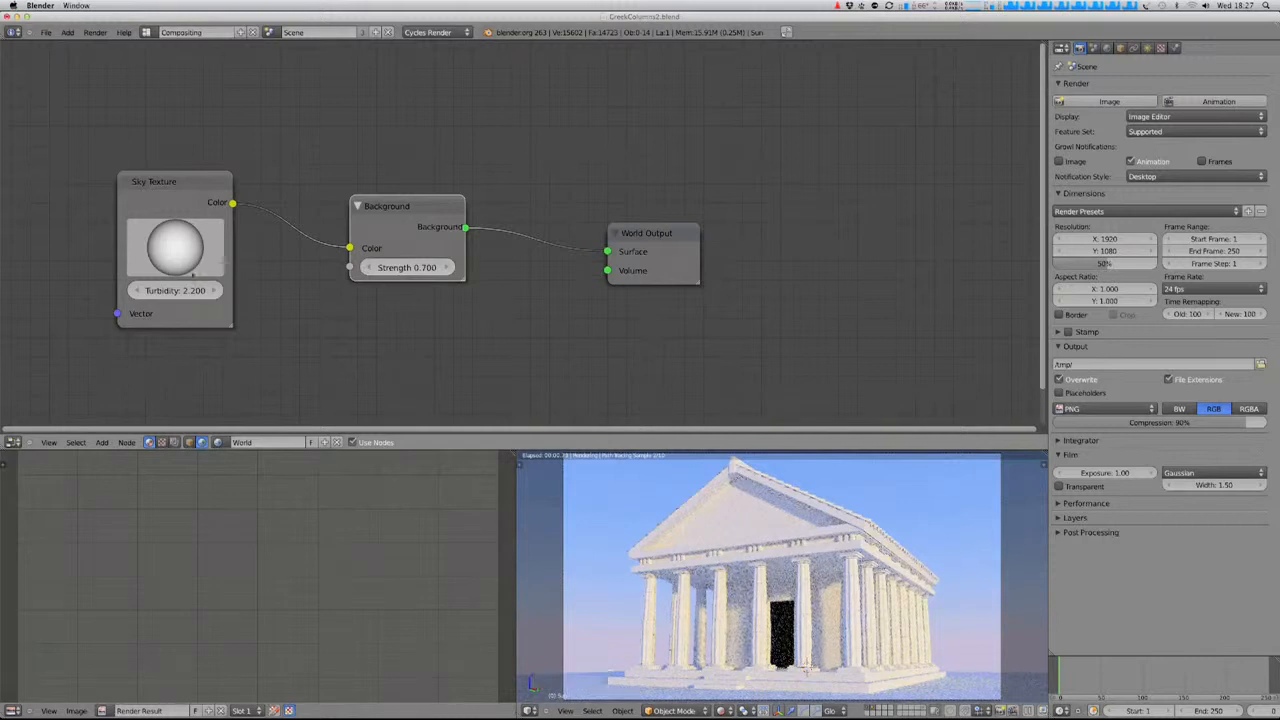
{"action": "mouse_move", "coordinate": [212, 255]}
{"action": "left_mouse_down"}
{"action": "mouse_move", "coordinate": [178, 228]}
{"action": "mouse_move", "coordinate": [181, 250]}
{"action": "mouse_move", "coordinate": [196, 227]}
{"action": "mouse_move", "coordinate": [181, 240]}
{"action": "left_mouse_up"}
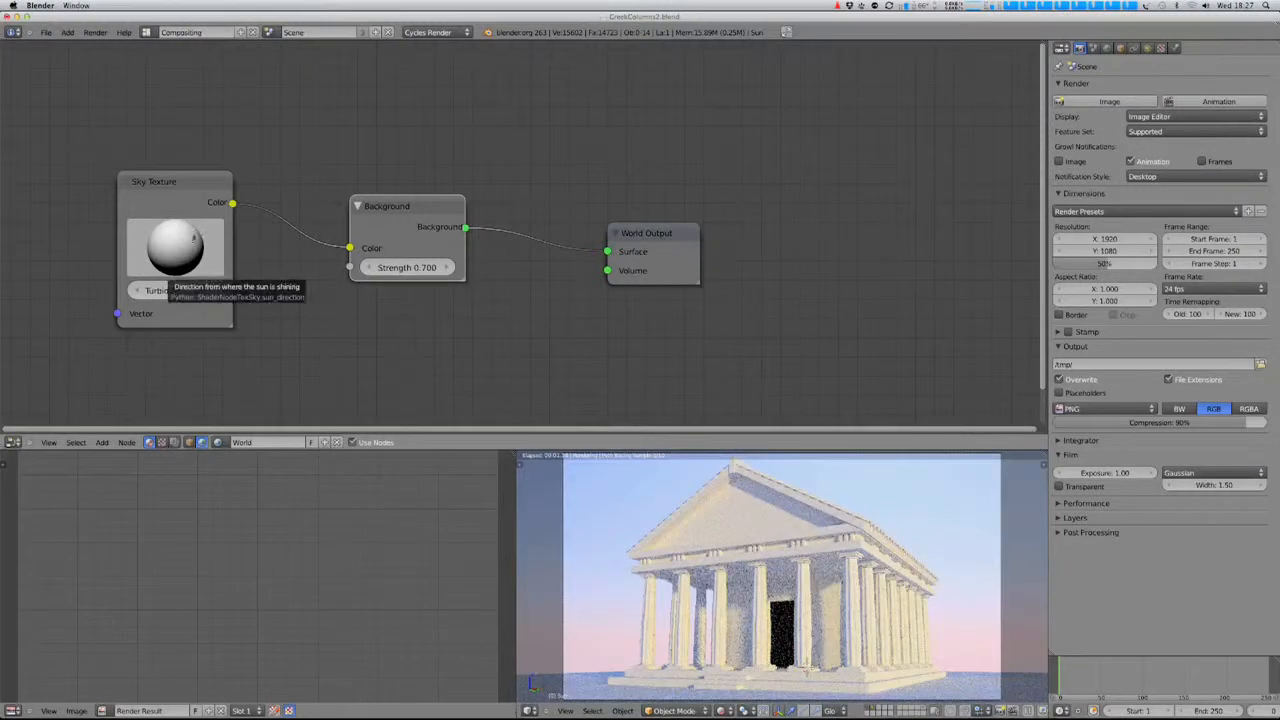
{"action": "mouse_move", "coordinate": [193, 237]}
{"action": "left_mouse_down"}
{"action": "mouse_move", "coordinate": [183, 232]}
{"action": "mouse_move", "coordinate": [189, 247]}
{"action": "left_mouse_up"}
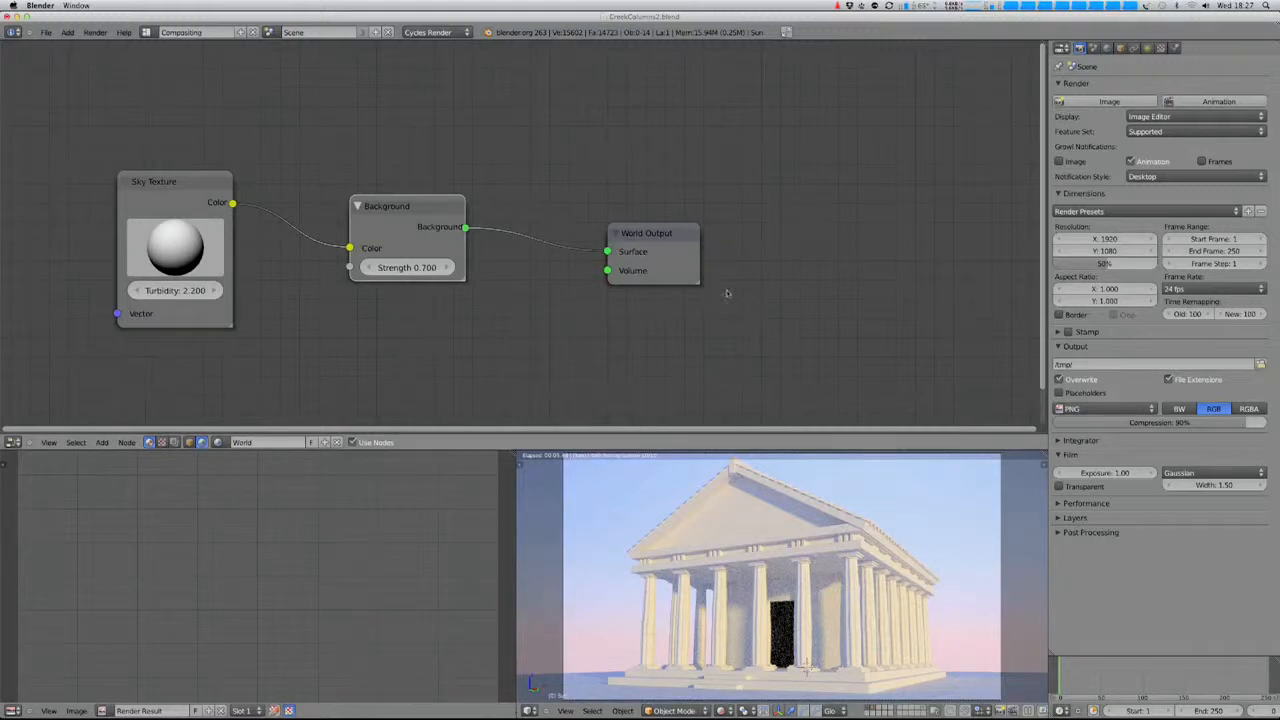
- Select the Sun lamp above the temple in wireframe display, and return the viewport to Rendered shading
{"action": "key", "text": "z"}
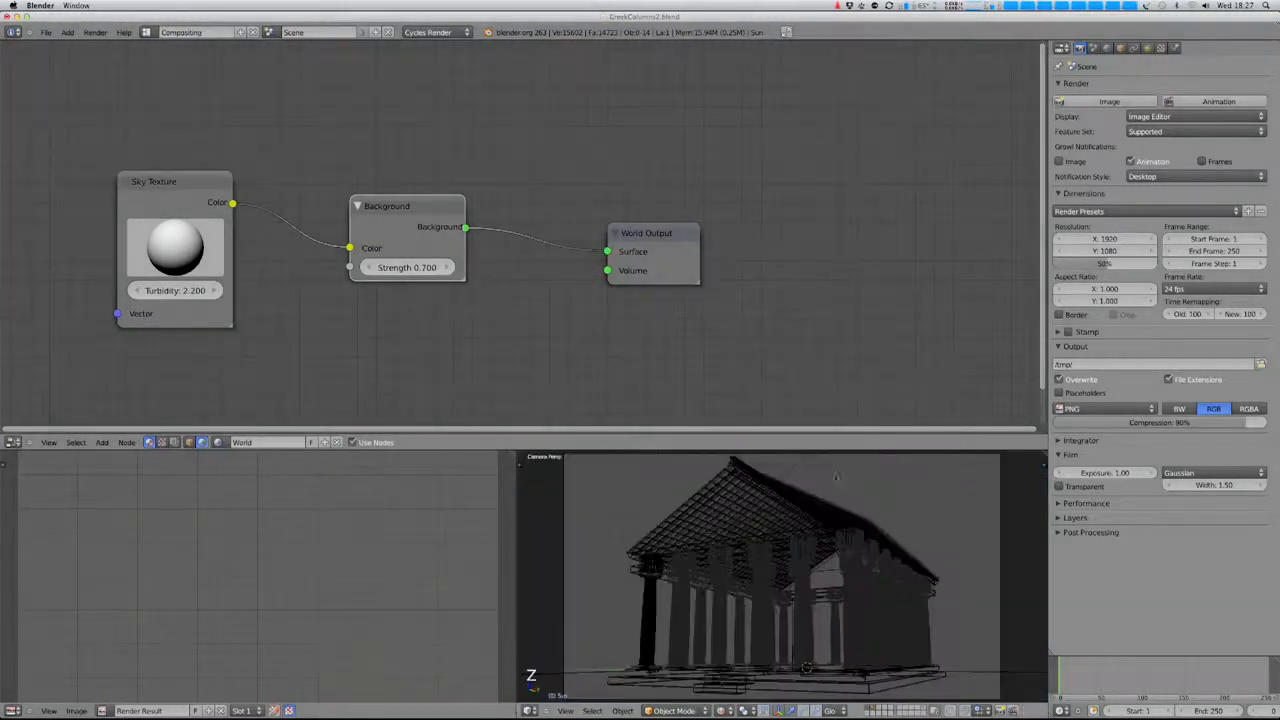
{"action": "right_click", "coordinate": [795, 467]}
{"action": "key", "text": "z"}
{"action": "key", "text": "alt+z"}
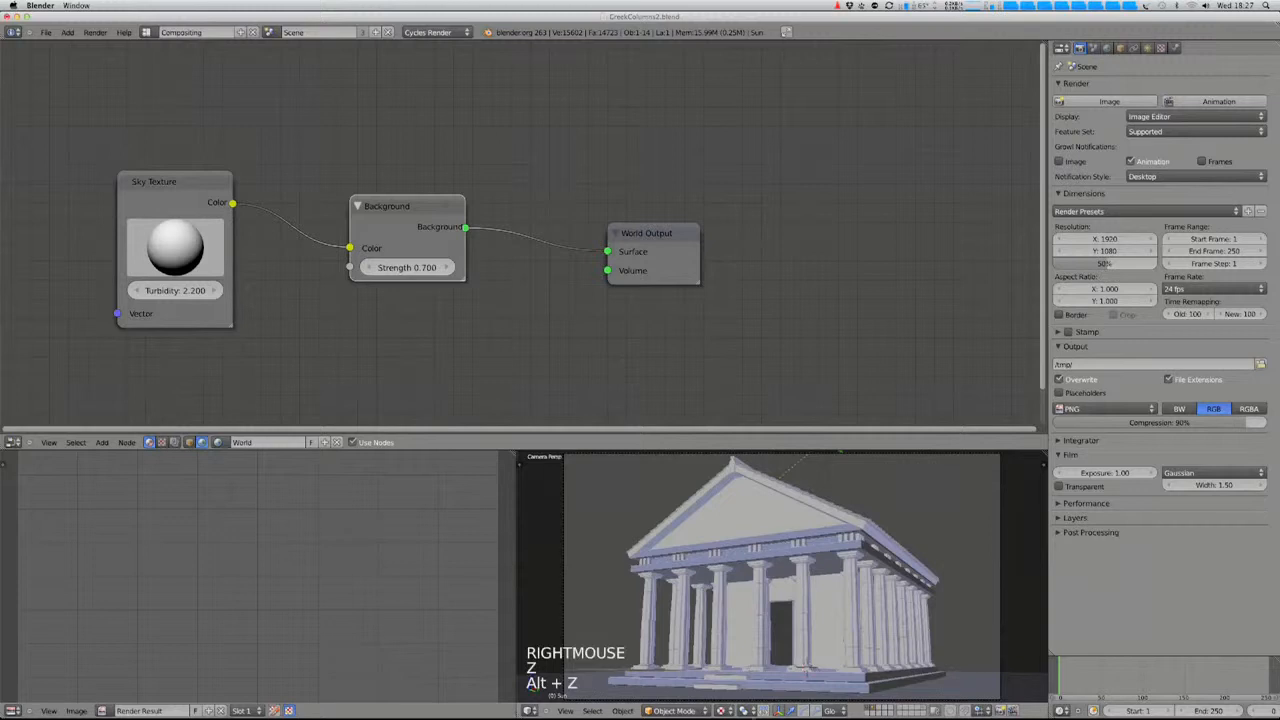
{"action": "left_click", "coordinate": [722, 710]}
{"action": "left_click", "coordinate": [748, 625]}
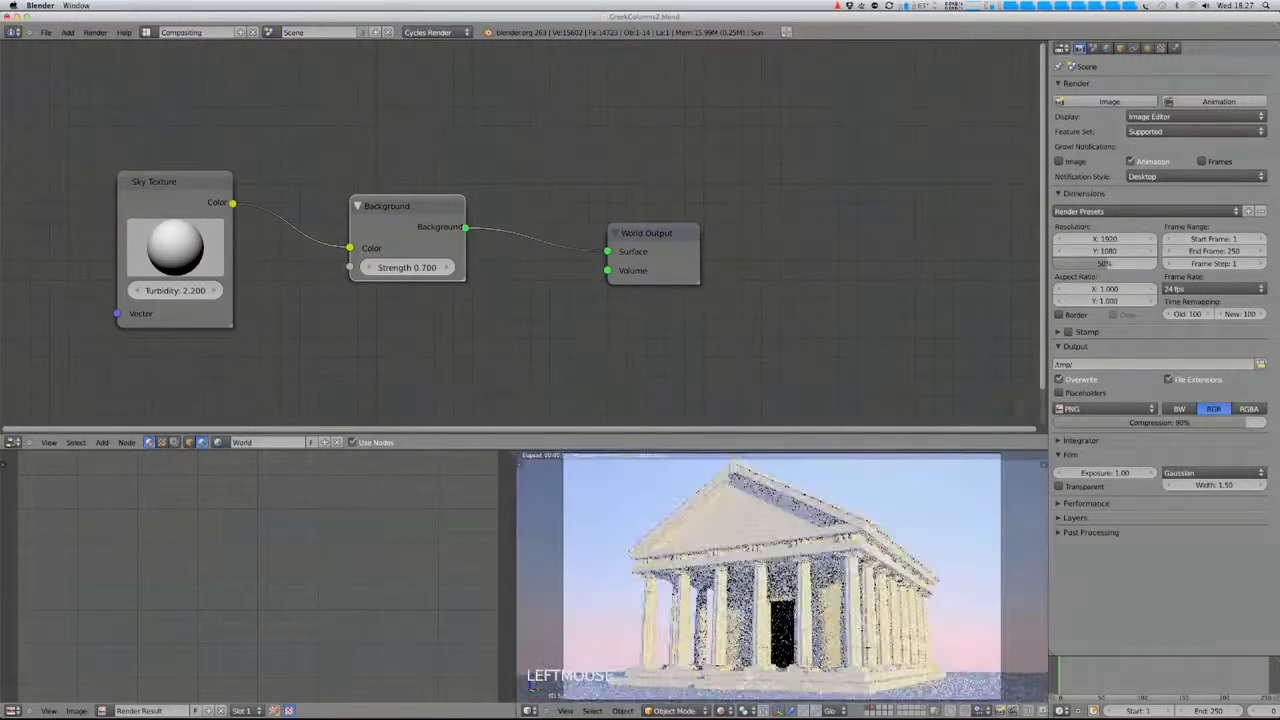
- Shift the Sun lamp's emission colour from yellow to a light orange using the HSV colour wheel
{"action": "left_click", "coordinate": [1149, 47]}
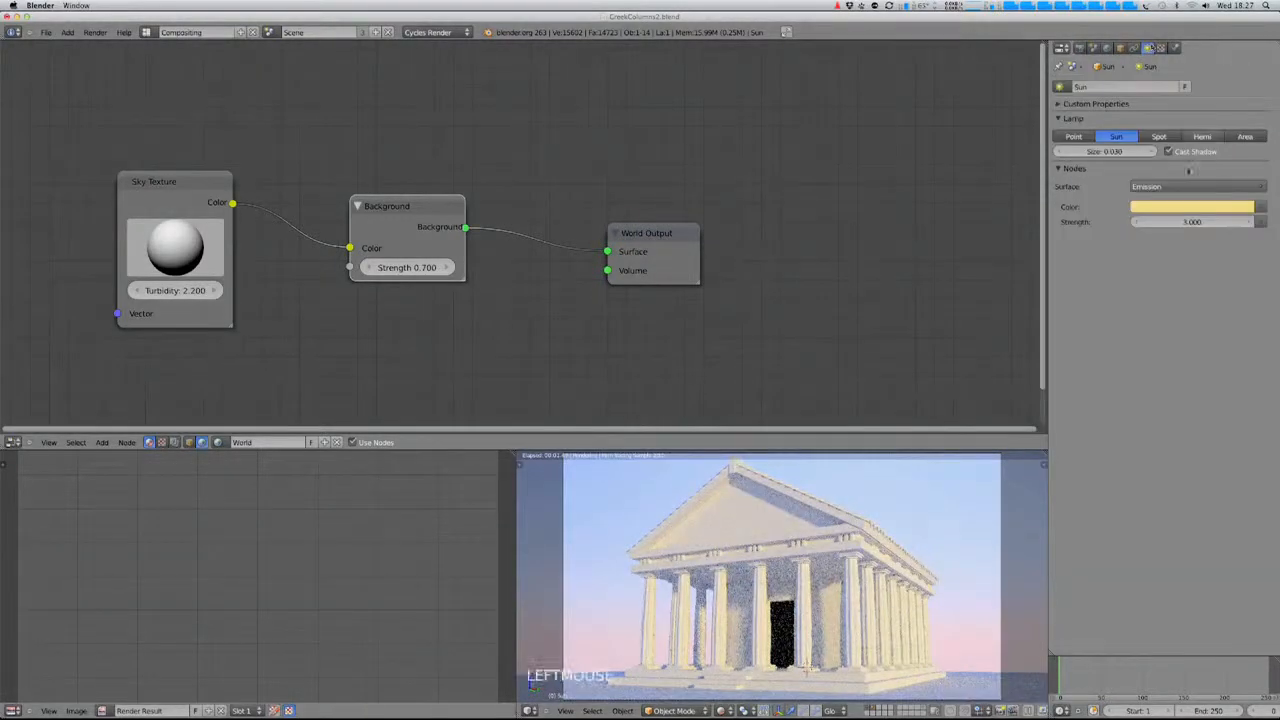
{"action": "left_click", "coordinate": [1188, 206]}
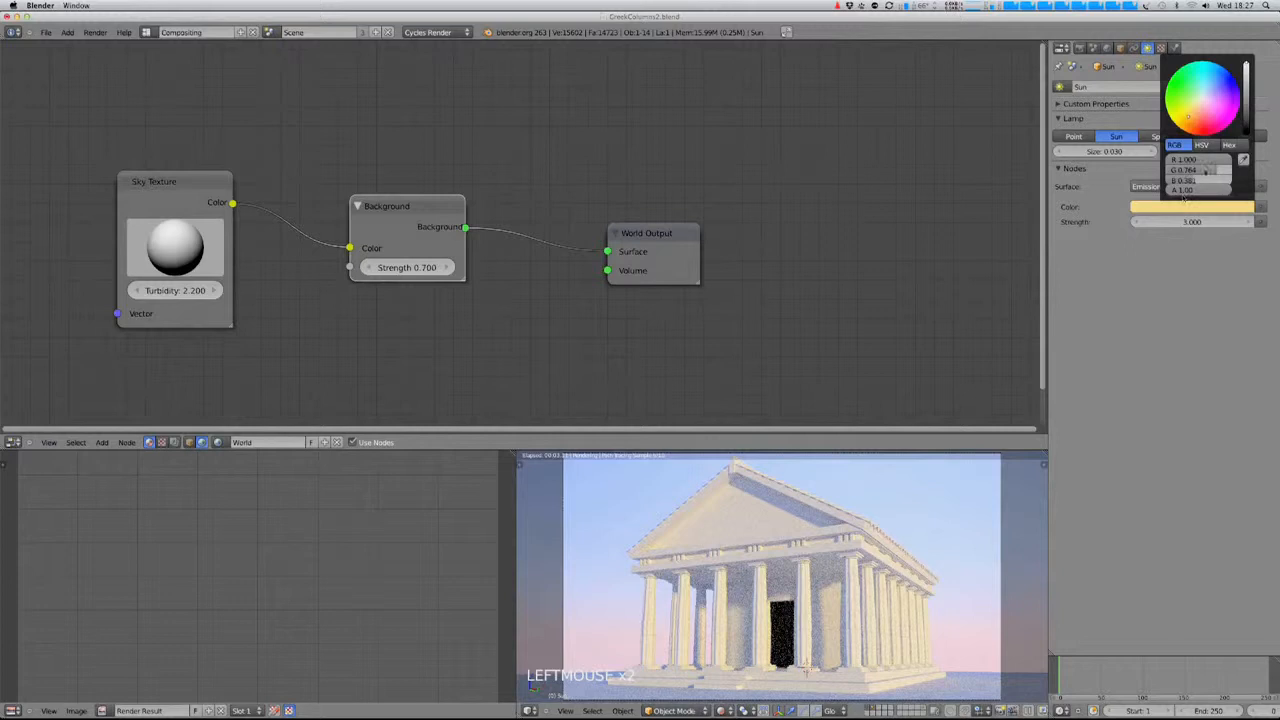
{"action": "left_click", "coordinate": [1204, 146]}
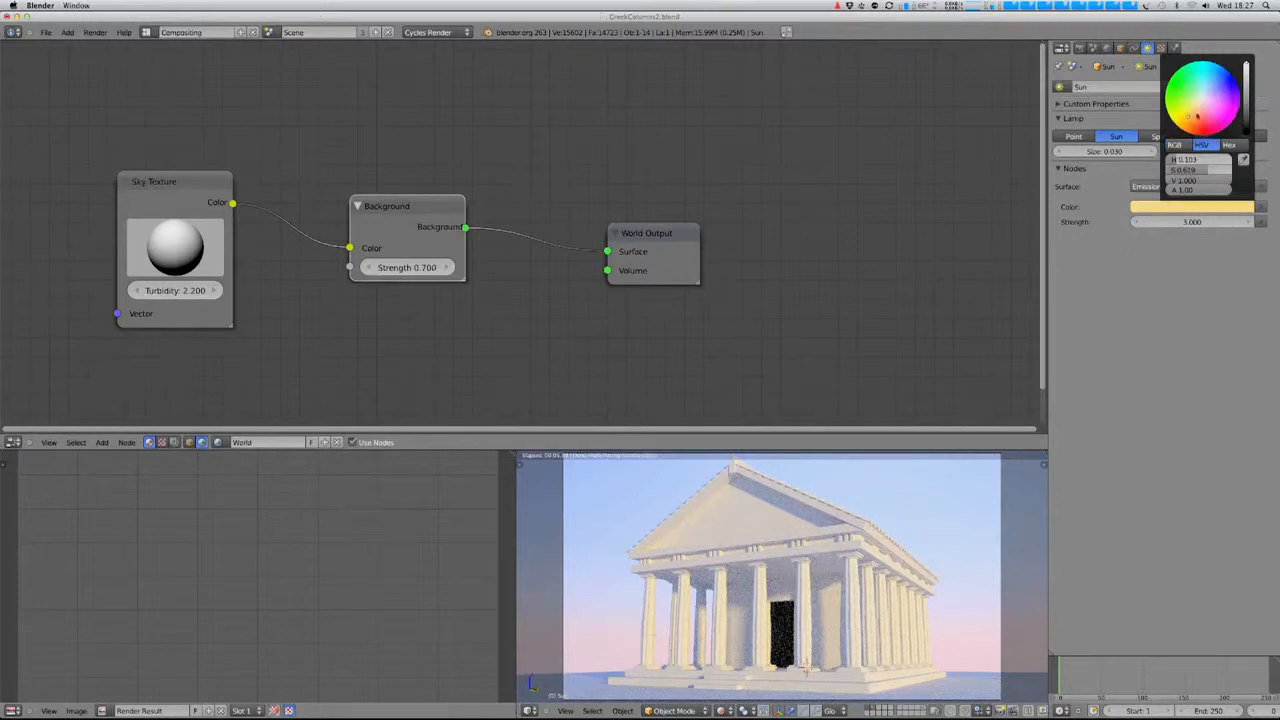
{"action": "left_click_drag", "start_coordinate": [1189, 118], "coordinate": [1194, 121]}
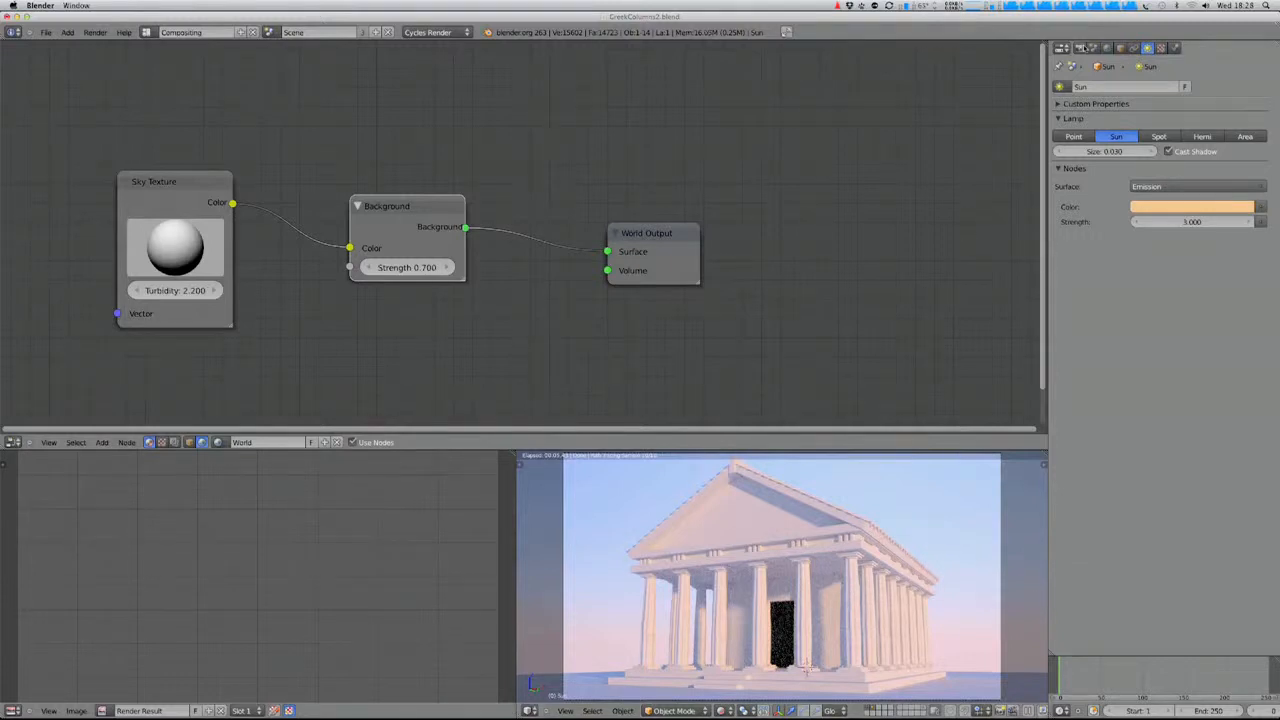
- Examine the rendered light and shadows on the temple's tiled roof and eaves from above and up close
{"action": "mouse_move", "coordinate": [846, 480]}
{"action": "middle_mouse_down"}
{"action": "mouse_move", "coordinate": [860, 515]}
{"action": "mouse_move", "coordinate": [836, 502]}
{"action": "middle_mouse_up"}
{"action": "middle_click_drag", "start_coordinate": [828, 484], "coordinate": [797, 582], "text": "shift"}
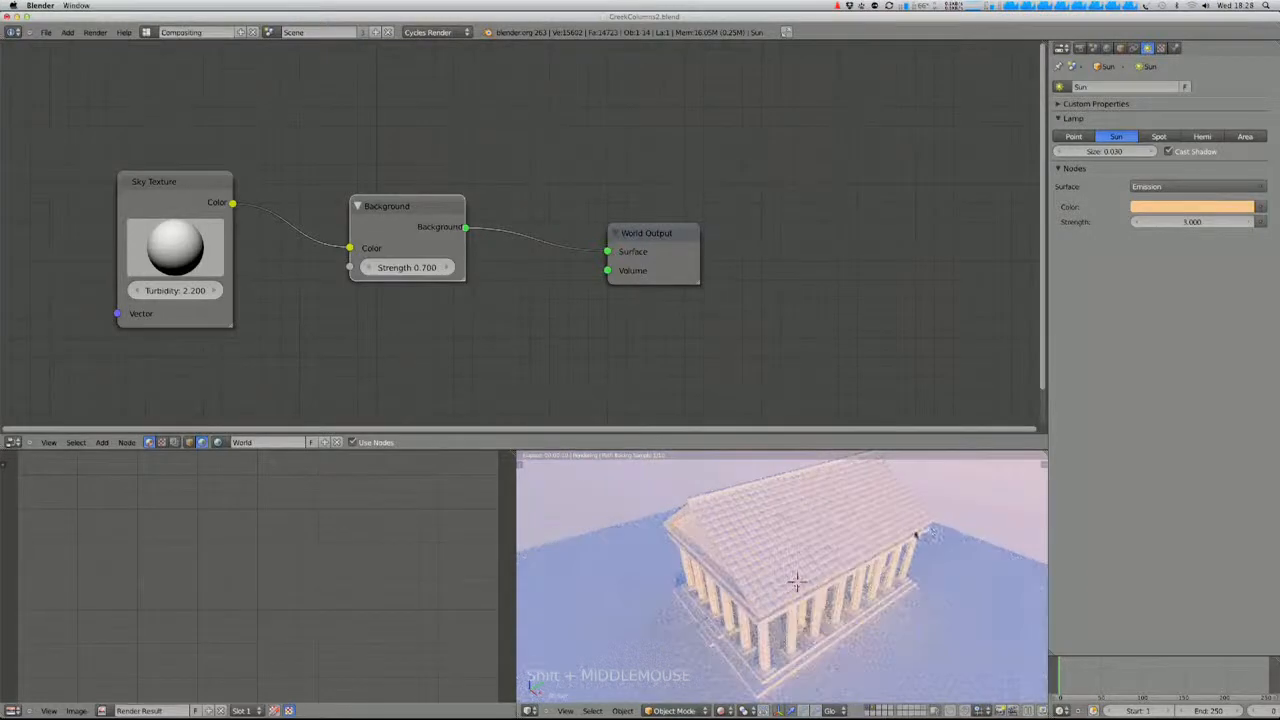
{"action": "middle_click_drag", "start_coordinate": [932, 539], "coordinate": [918, 557], "text": "shift"}
{"action": "scroll", "coordinate": [904, 588], "scroll_direction": "up", "scroll_amount": 3}
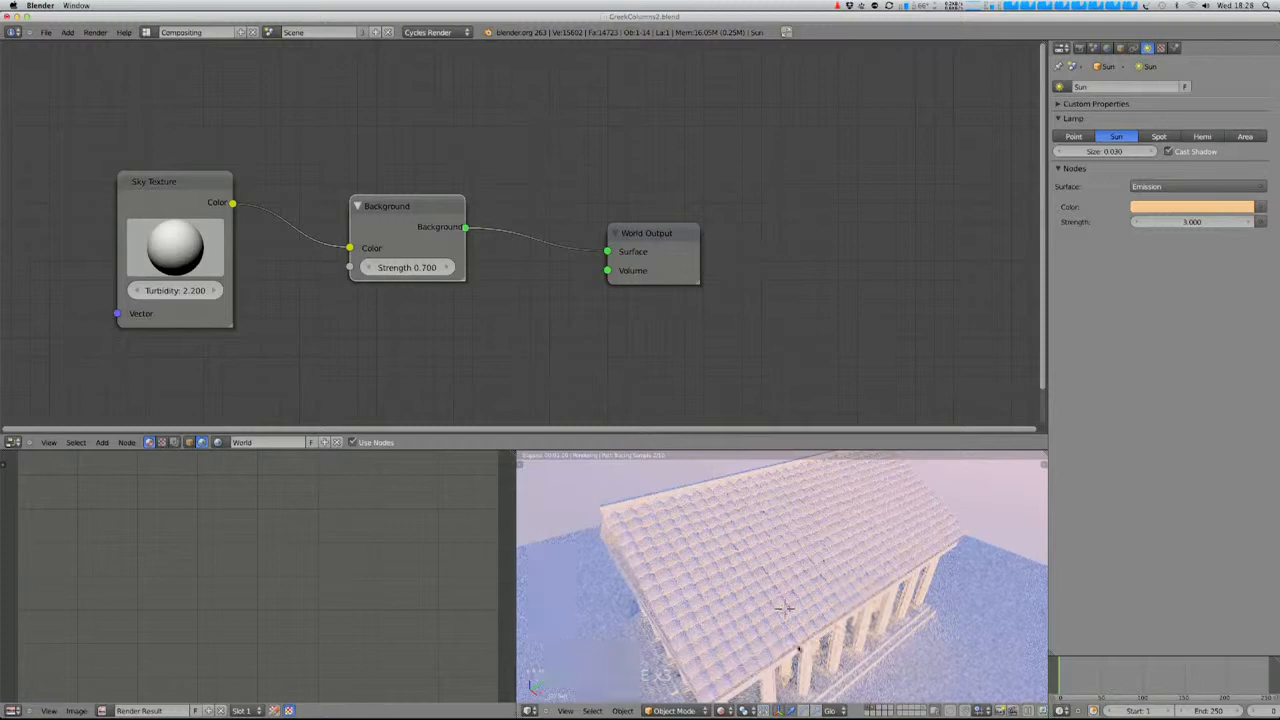
{"action": "middle_click_drag", "start_coordinate": [785, 607], "coordinate": [774, 582]}
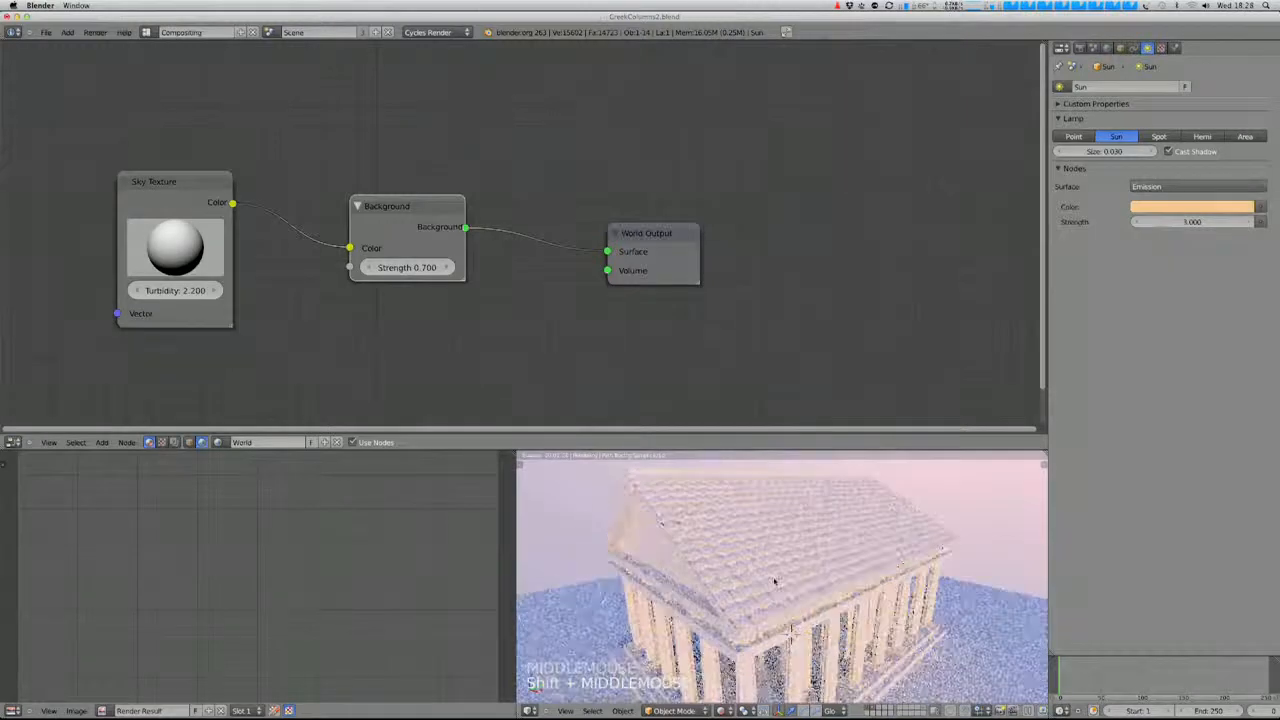
{"action": "right_click", "coordinate": [774, 582]}
{"action": "scroll", "coordinate": [774, 582], "scroll_direction": "up", "scroll_amount": 2}
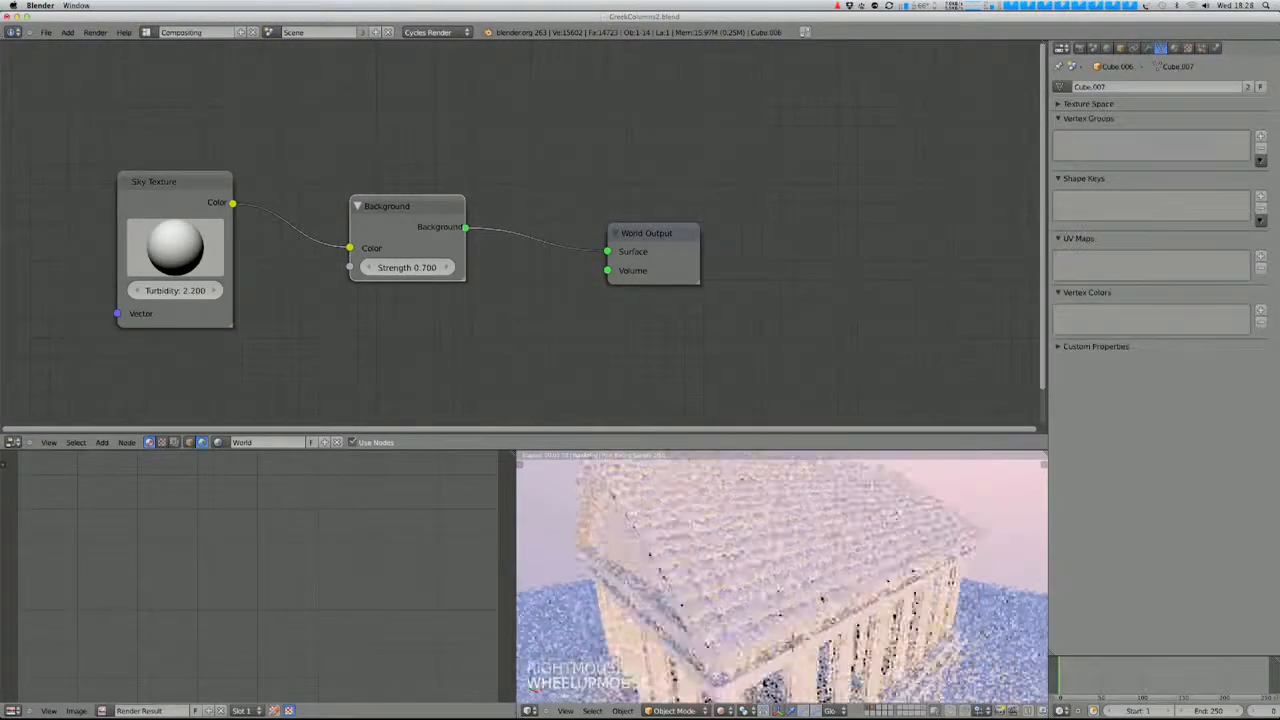
{"action": "scroll", "coordinate": [836, 594], "scroll_direction": "up", "scroll_amount": 3}
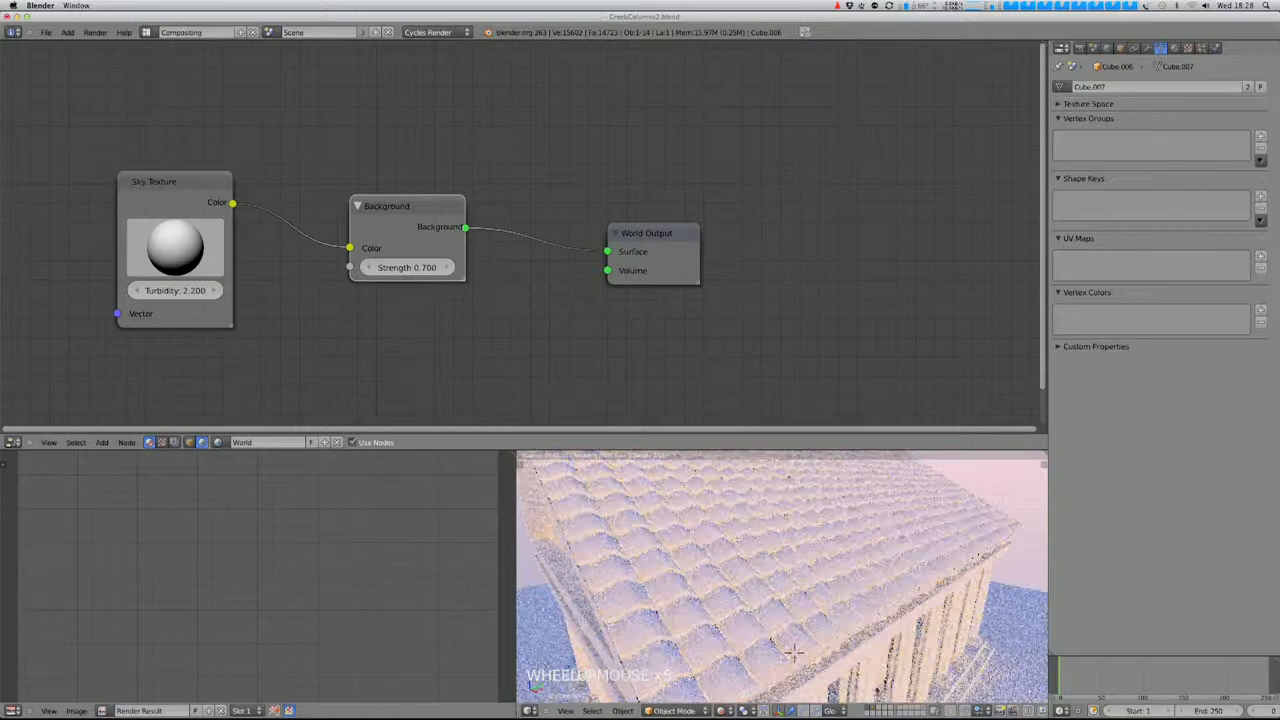
{"action": "middle_click_drag", "start_coordinate": [794, 653], "coordinate": [802, 640], "text": "shift"}
{"action": "scroll", "coordinate": [806, 633], "scroll_direction": "up", "scroll_amount": 2, "text": "shift"}
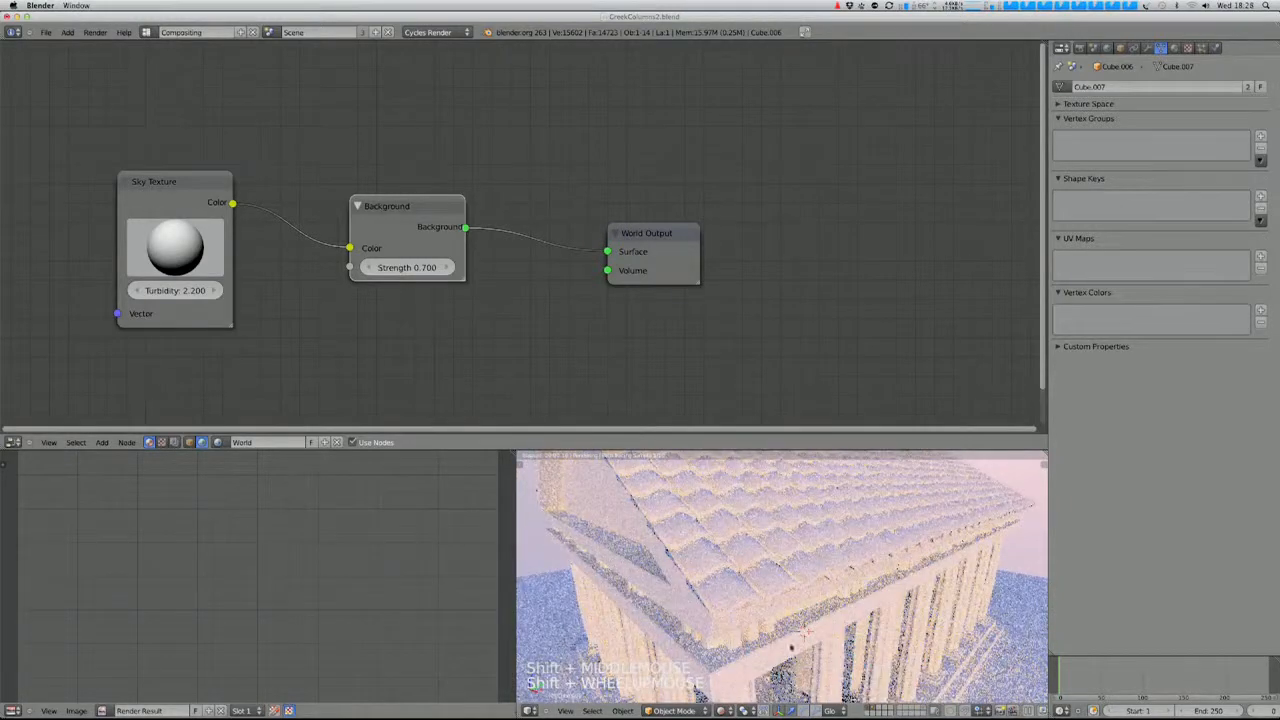
- Examine the rendered lighting on the temple's front and corner columns, and return to the camera view
{"action": "scroll", "coordinate": [791, 648], "scroll_direction": "down", "scroll_amount": 4}
{"action": "middle_click_drag", "start_coordinate": [791, 648], "coordinate": [813, 611]}
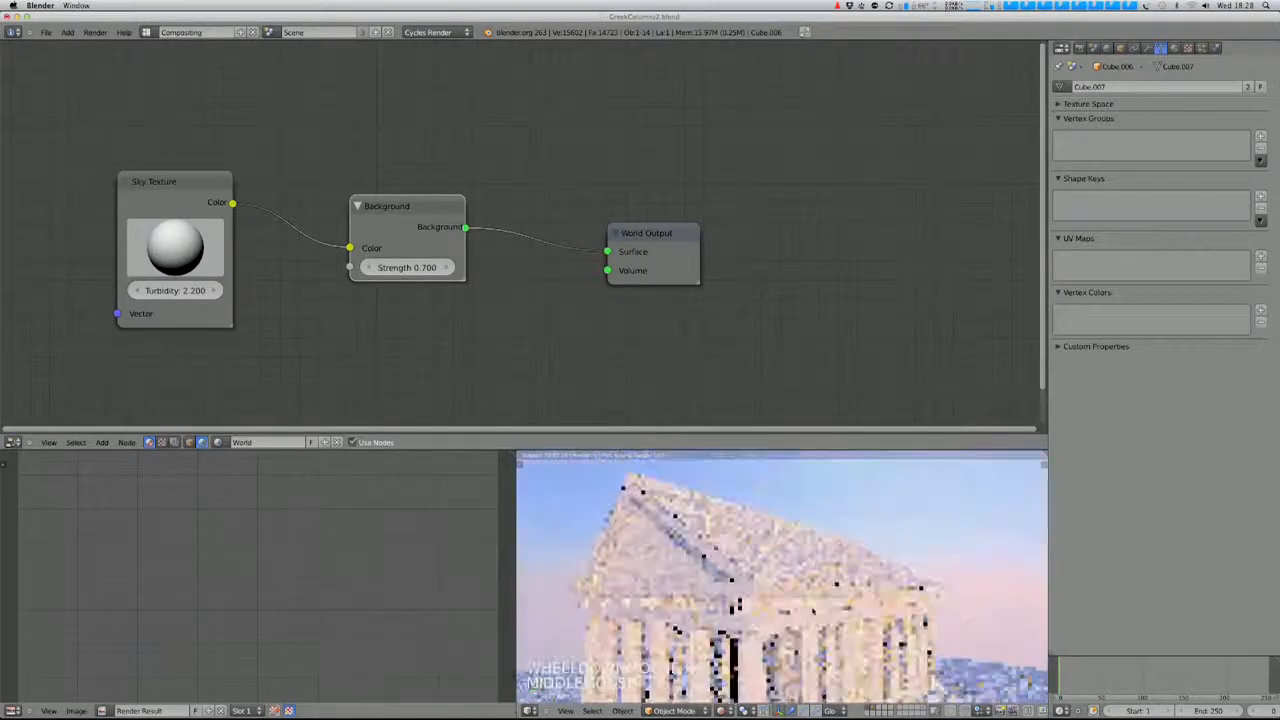
{"action": "middle_click_drag", "start_coordinate": [847, 680], "coordinate": [943, 540]}
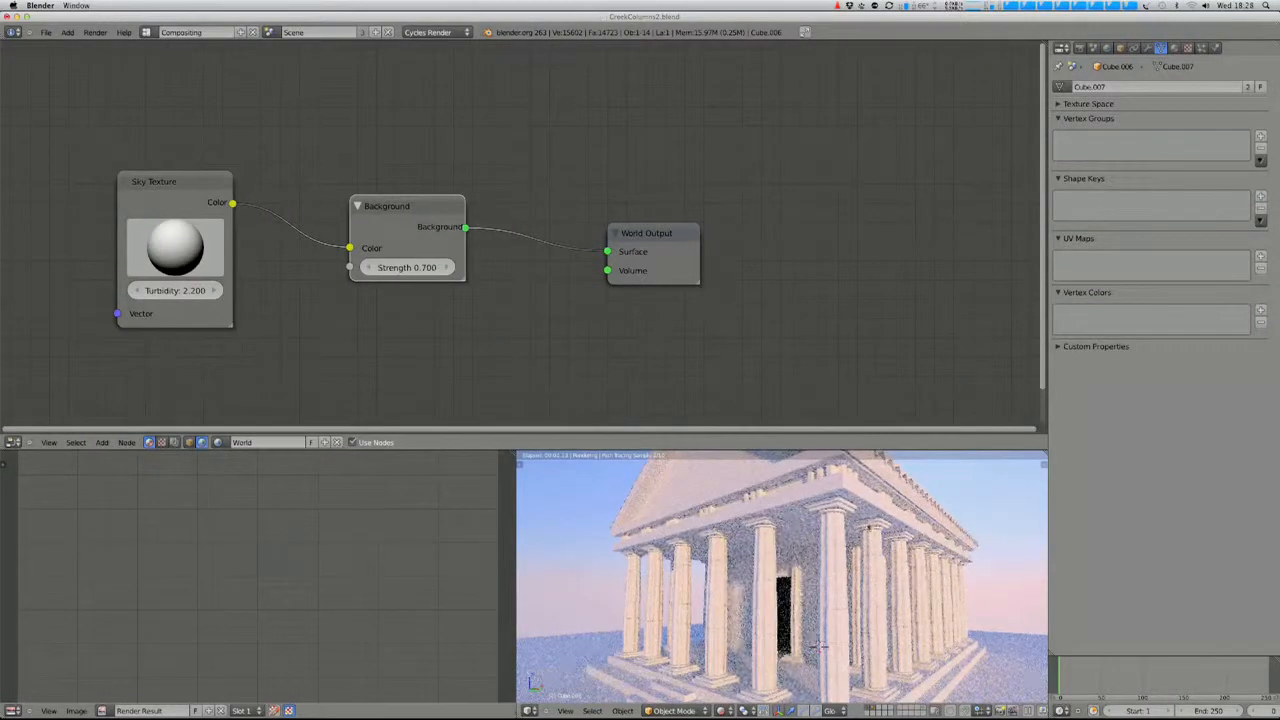
{"action": "scroll", "coordinate": [870, 527], "scroll_direction": "up", "scroll_amount": 2}
{"action": "middle_click_drag", "start_coordinate": [870, 527], "coordinate": [848, 550]}
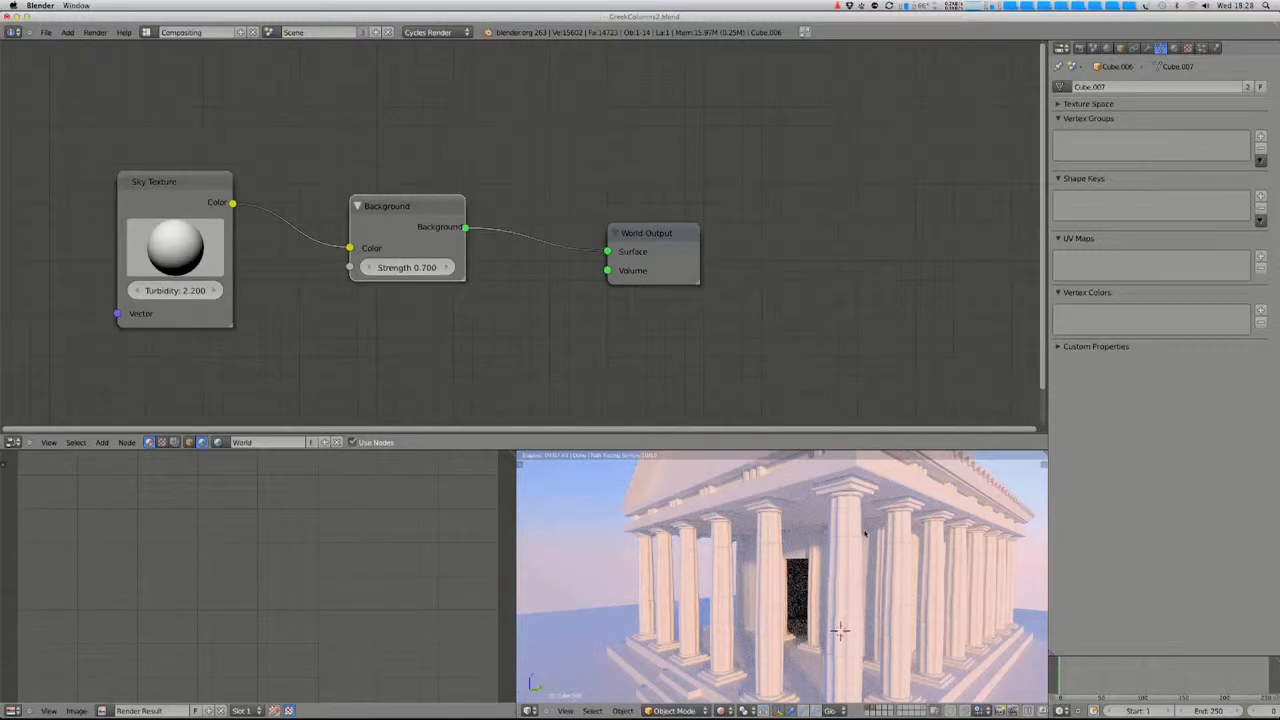
{"action": "scroll", "coordinate": [878, 536], "scroll_direction": "down", "scroll_amount": 4}
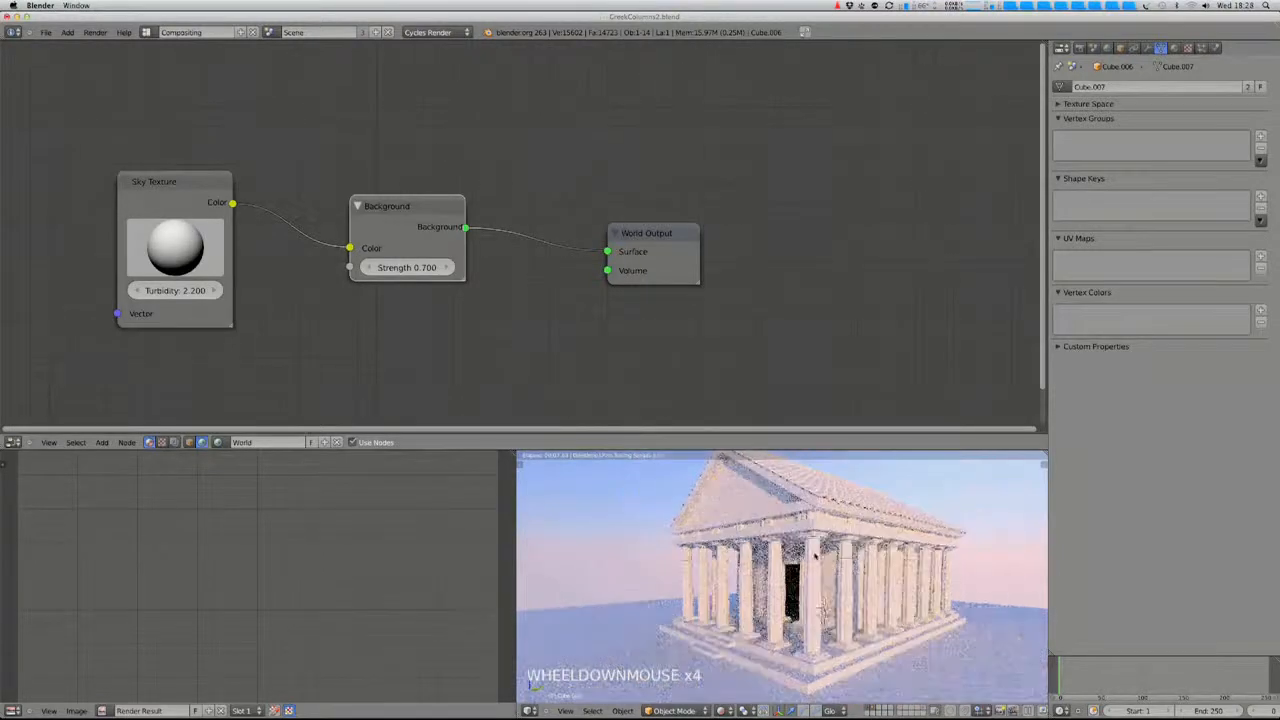
{"action": "middle_click_drag", "start_coordinate": [878, 536], "coordinate": [818, 607]}
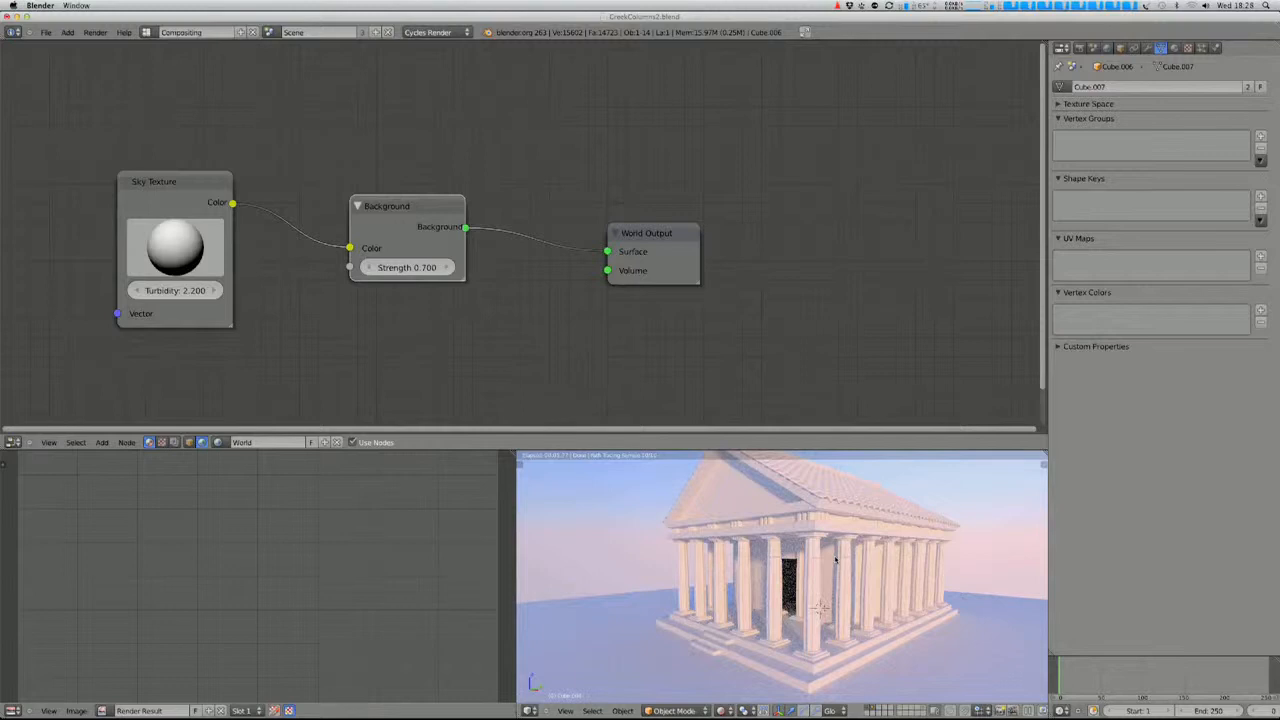
{"action": "key", "text": "KP_0"}
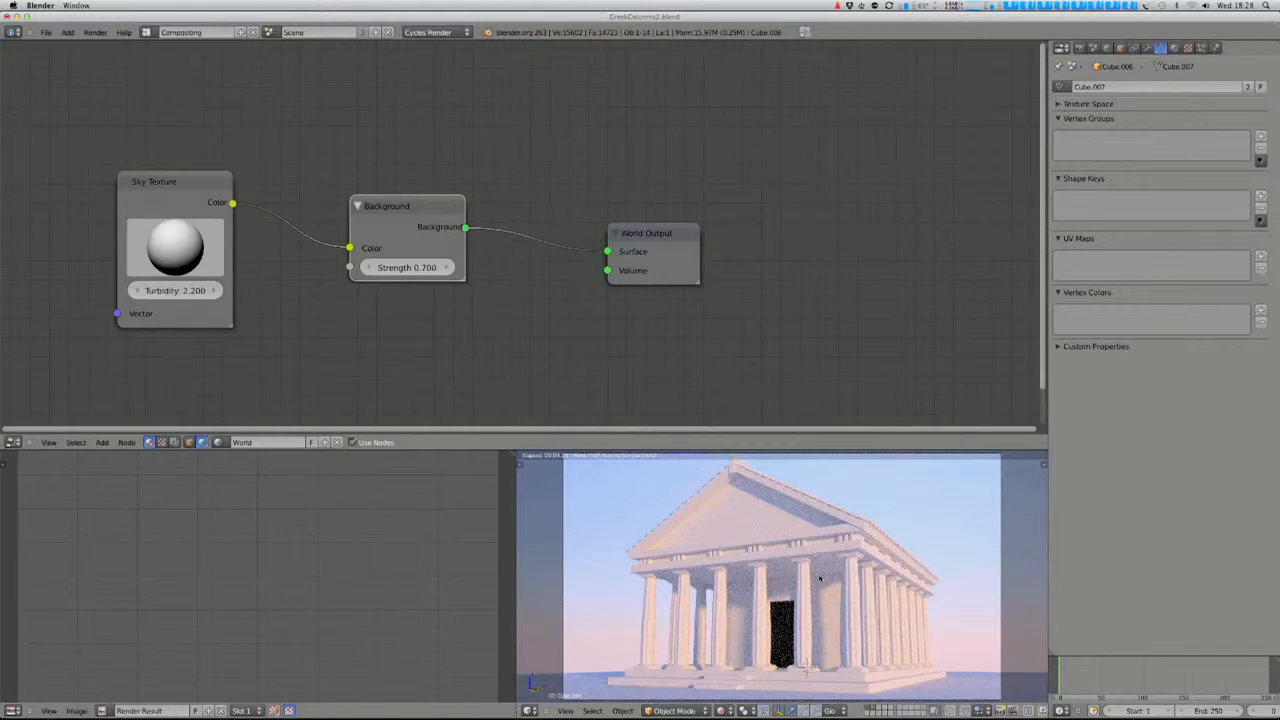
- Select the object behind the temple's front columns and show its material settings
{"action": "right_click", "coordinate": [819, 578]}
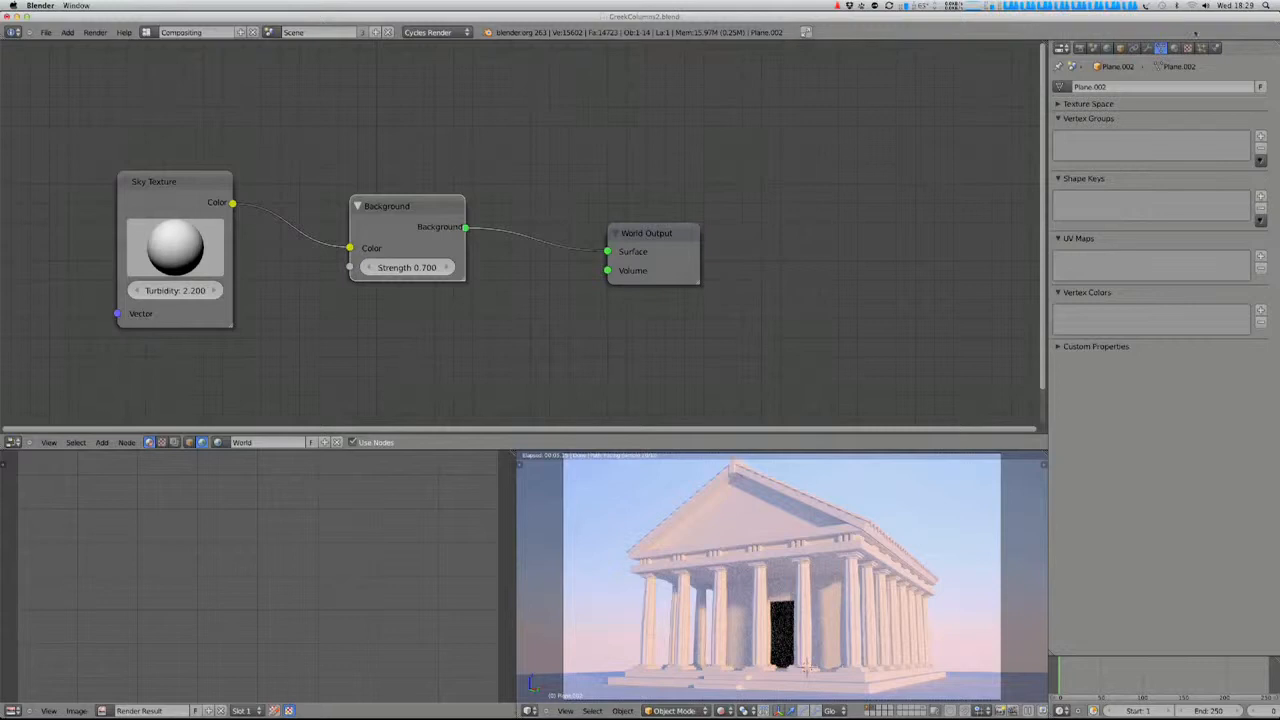
{"action": "left_click", "coordinate": [1174, 47]}
- Clear the add-on search in the user preferences, enable the Material Utils add-on, view its details, and close the preferences
{"action": "left_click", "coordinate": [45, 31]}
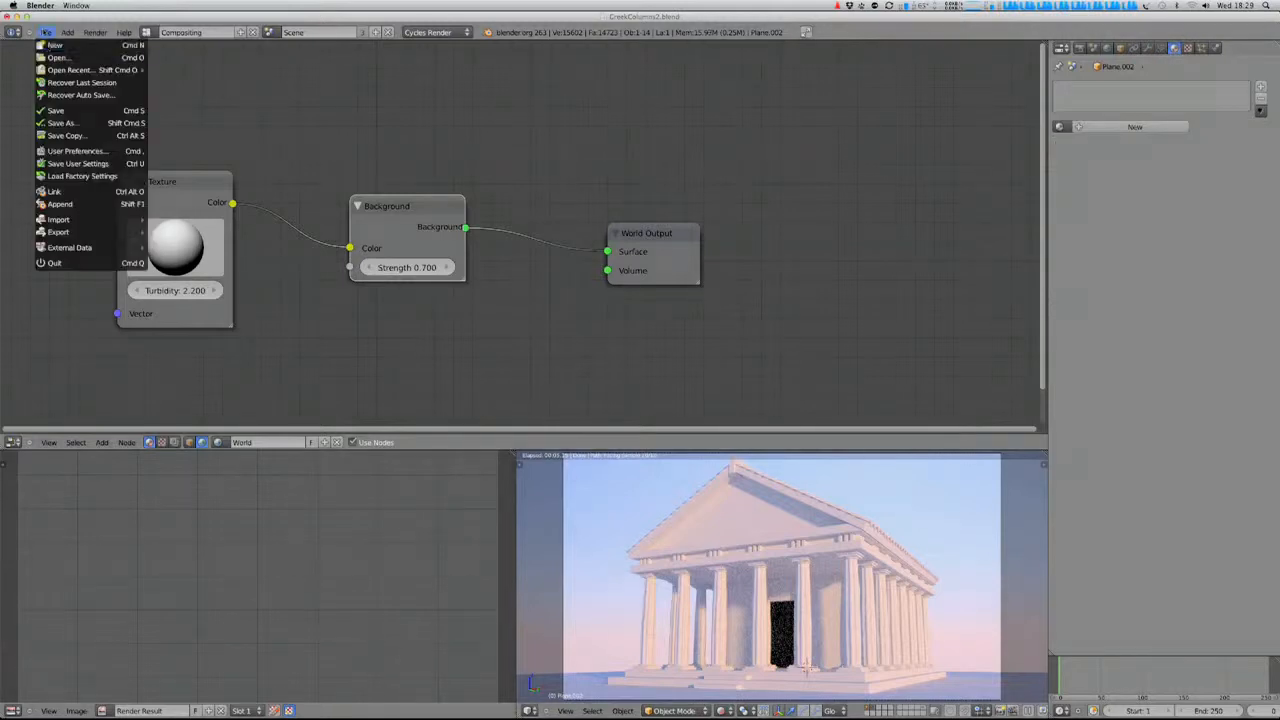
{"action": "left_click", "coordinate": [80, 152]}
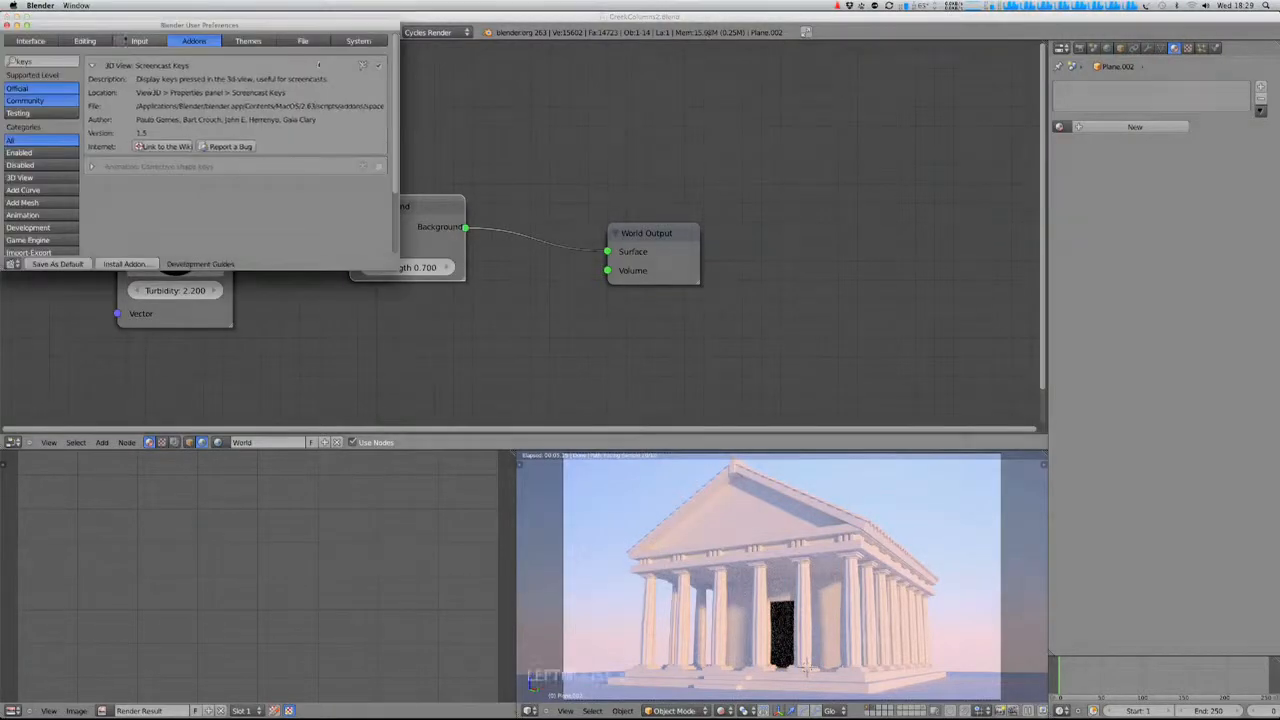
{"action": "left_click", "coordinate": [48, 65]}
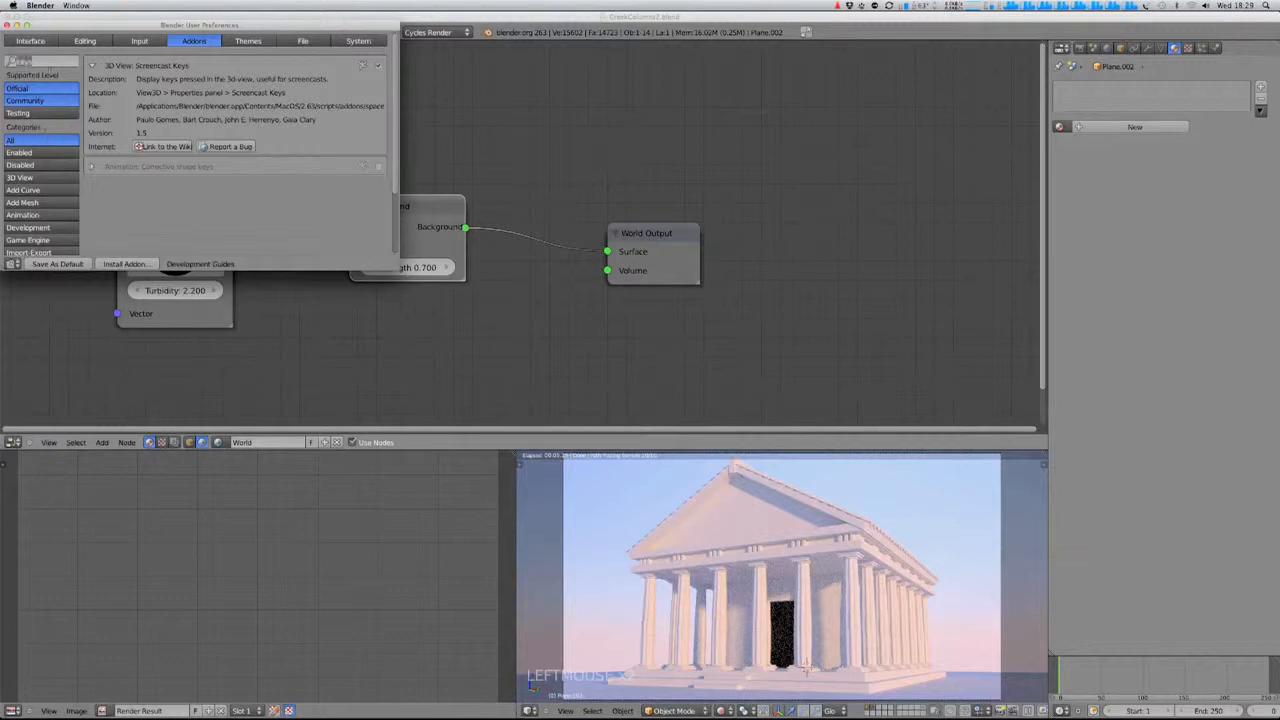
{"action": "key", "text": "BackSpace"}
{"action": "key", "text": "Return"}
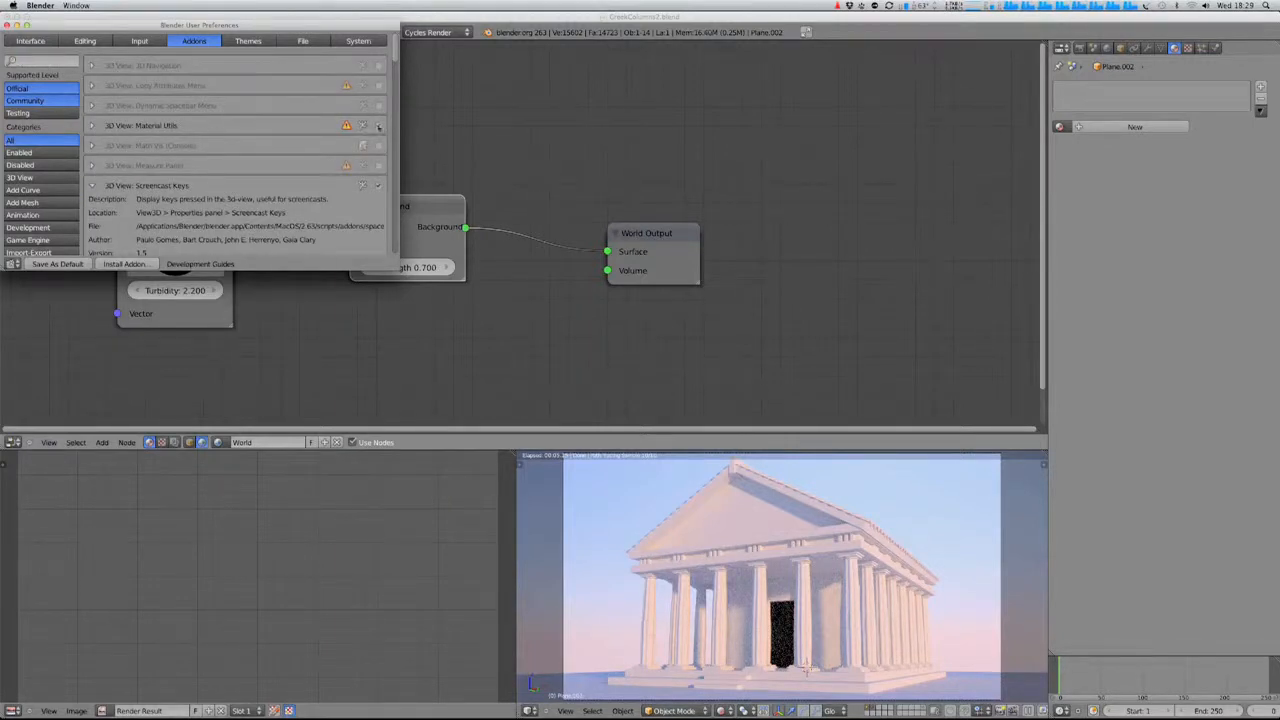
{"action": "left_click", "coordinate": [378, 126]}
{"action": "left_click", "coordinate": [96, 124]}
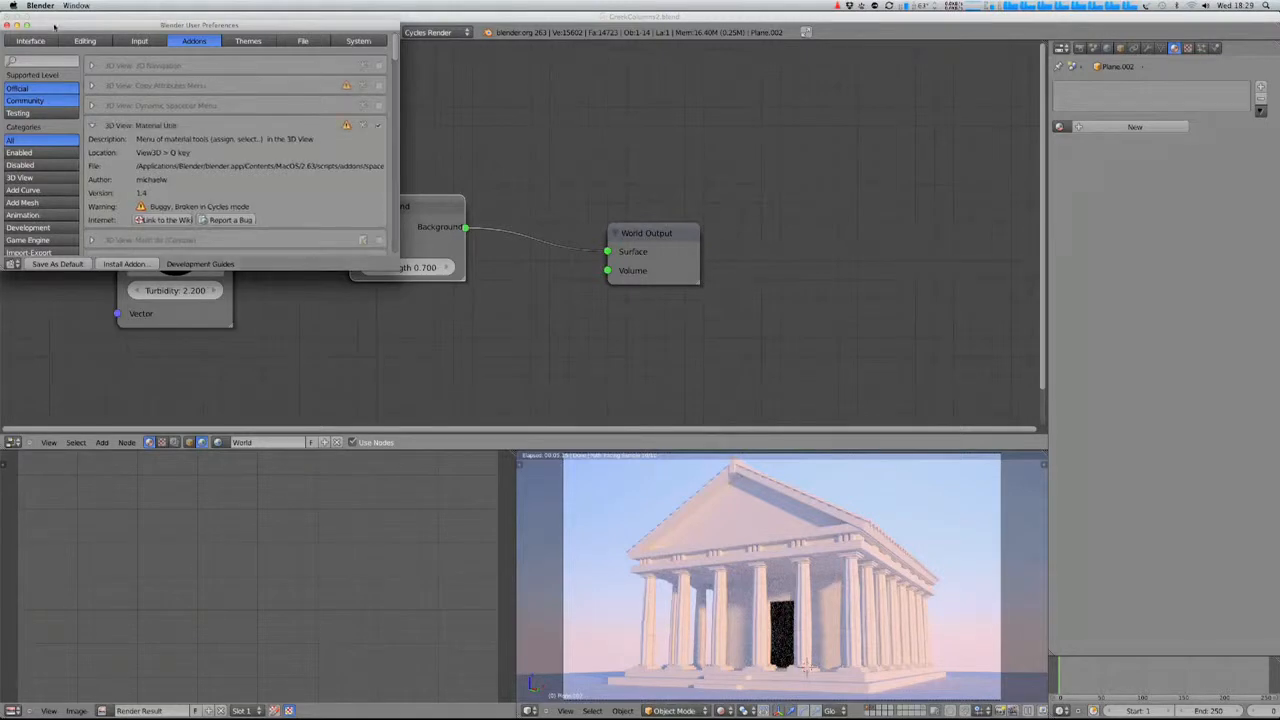
{"action": "left_click_drag", "start_coordinate": [52, 26], "coordinate": [207, 99]}
{"action": "left_click", "coordinate": [163, 98]}
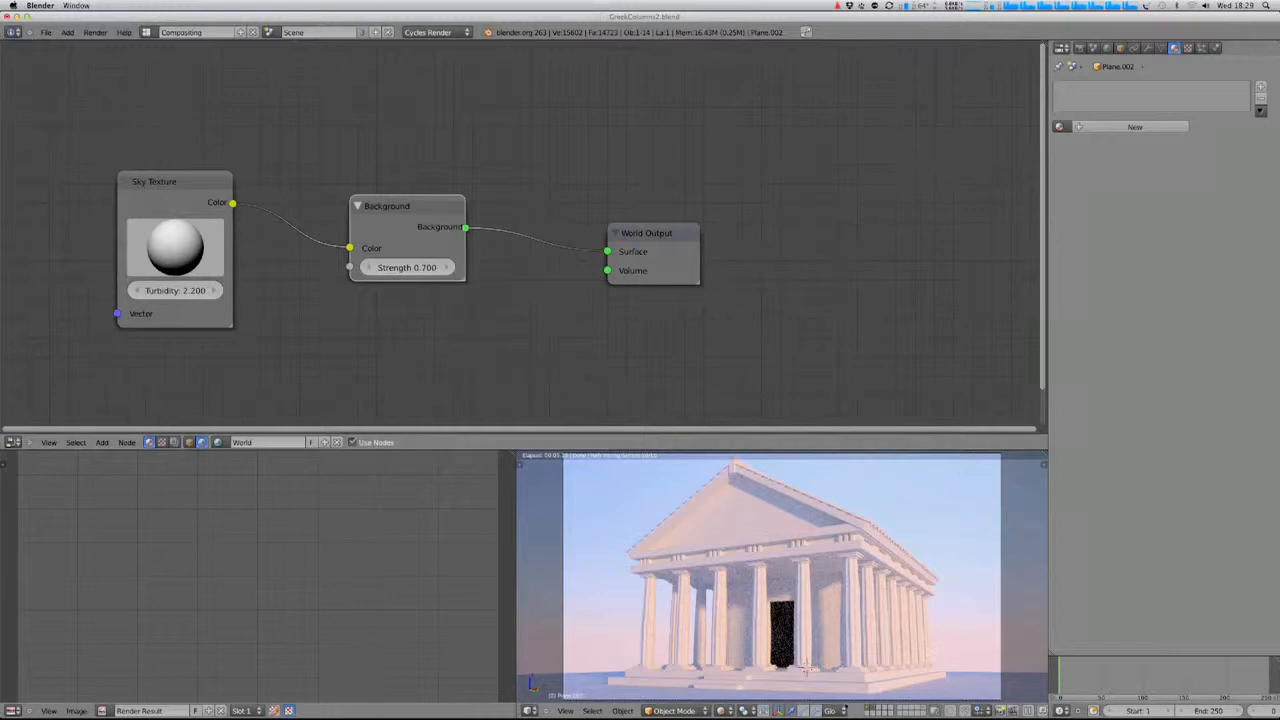
- Lasso-select the temple's parts and the ground plane in wireframe display, leaving out the Sun lamp
{"action": "key", "text": "z"}
{"action": "key", "text": "a"}
{"action": "key", "text": "a"}
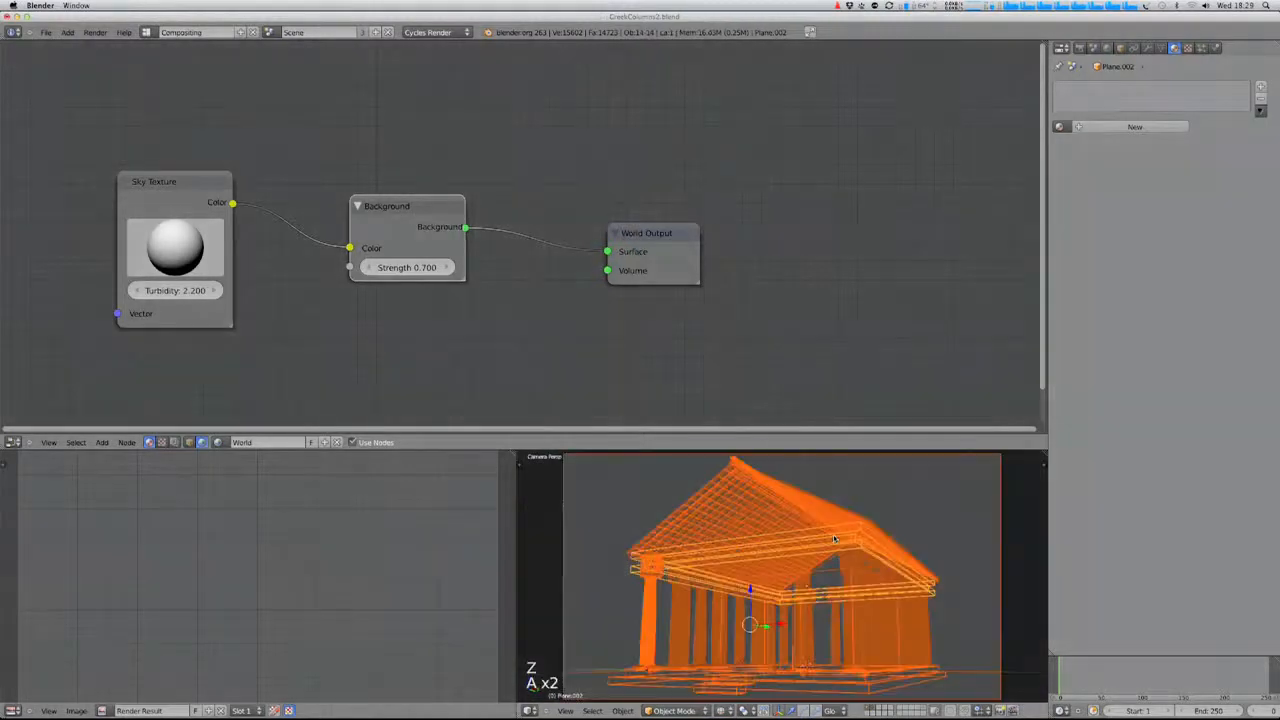
{"action": "key", "text": "z"}
{"action": "mouse_move", "coordinate": [835, 540]}
{"action": "middle_mouse_down"}
{"action": "mouse_move", "coordinate": [815, 590]}
{"action": "mouse_move", "coordinate": [829, 602]}
{"action": "middle_mouse_up"}
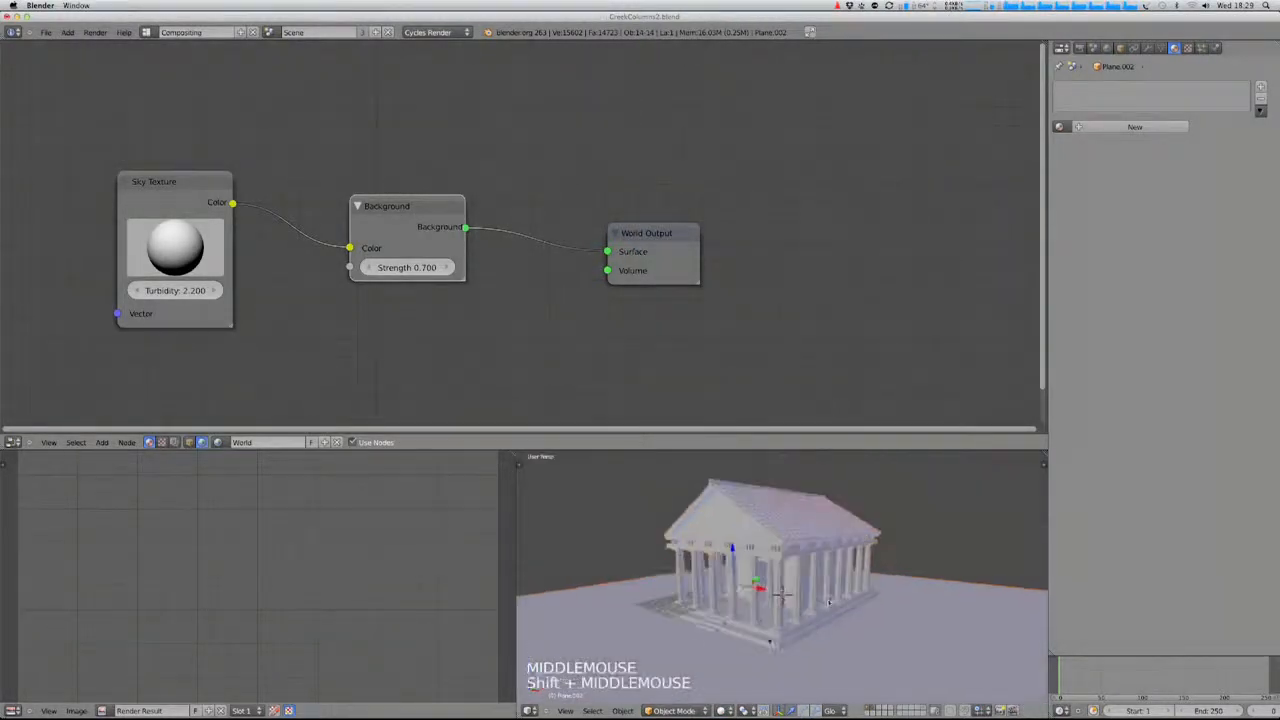
{"action": "key", "text": "a"}
{"action": "scroll", "coordinate": [829, 602], "scroll_direction": "down", "scroll_amount": 4}
{"action": "key", "text": "z"}
{"action": "left_click", "coordinate": [830, 565], "text": "ctrl"}
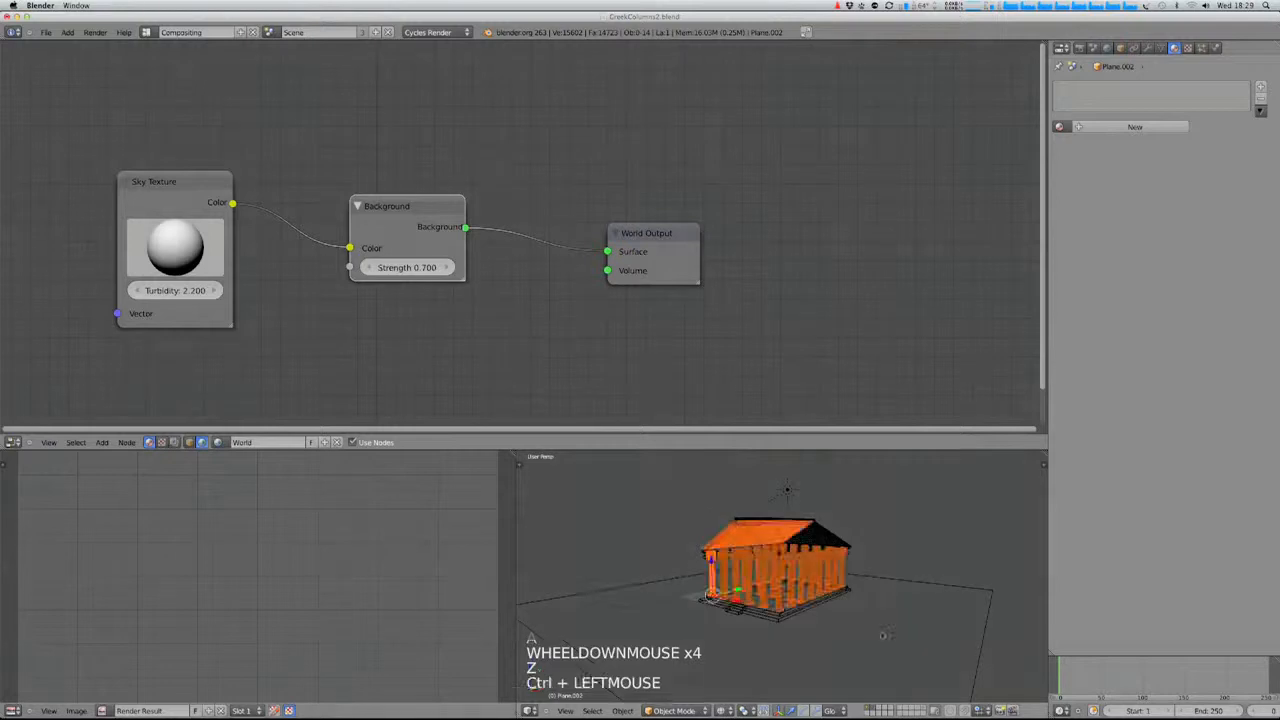
{"action": "mouse_move", "coordinate": [870, 612]}
{"action": "left_mouse_down", "text": "ctrl"}
{"action": "mouse_move", "coordinate": [866, 555]}
{"action": "mouse_move", "coordinate": [810, 500]}
{"action": "mouse_move", "coordinate": [625, 600]}
{"action": "mouse_move", "coordinate": [872, 615]}
{"action": "left_mouse_up", "text": "ctrl"}
{"action": "scroll", "coordinate": [923, 617], "scroll_direction": "up", "scroll_amount": 1}
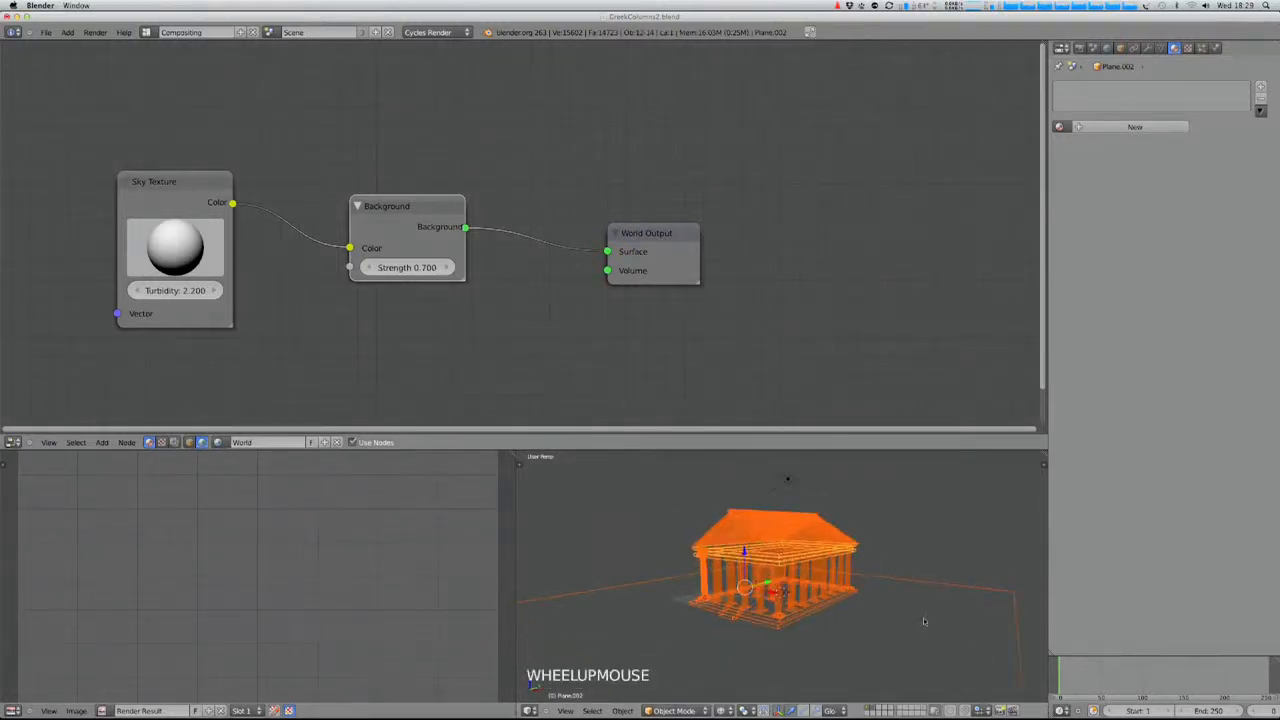
- Assign one new material to all selected objects with the Material Utils menu, and deselect them
{"action": "key", "text": "q"}
{"action": "mouse_move", "coordinate": [840, 566]}
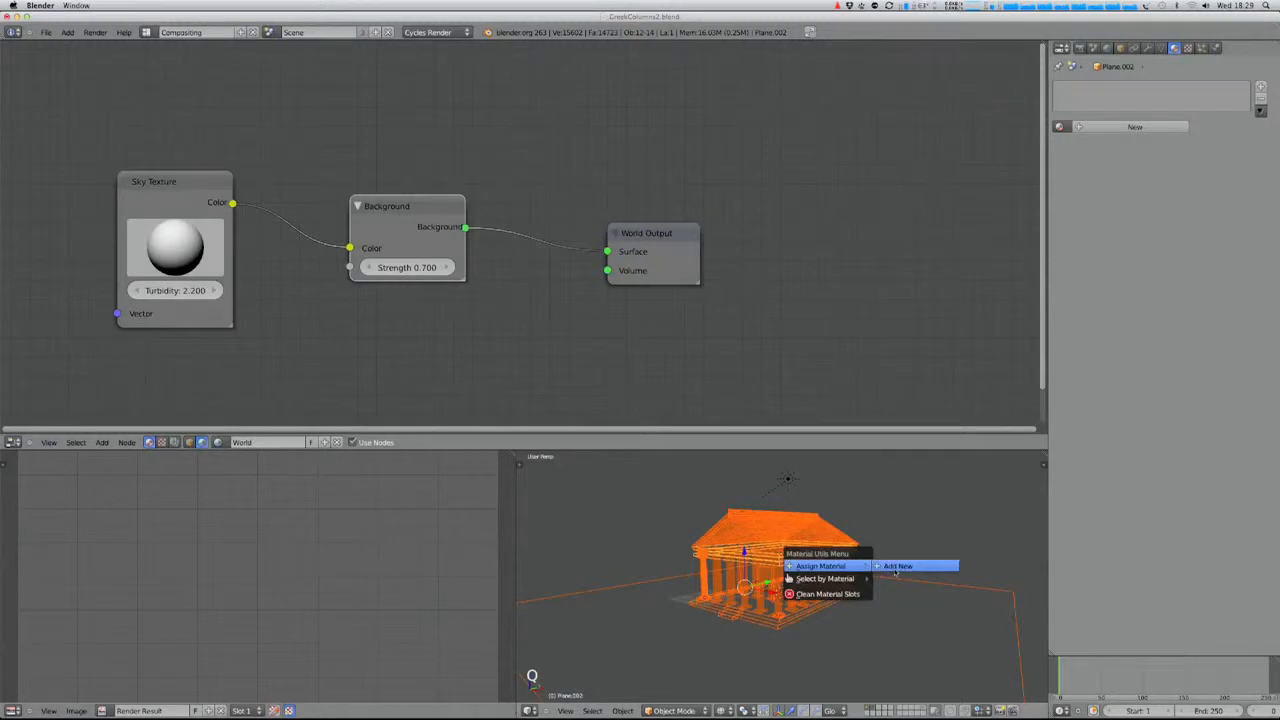
{"action": "left_click", "coordinate": [897, 566]}
{"action": "key", "text": "a"}
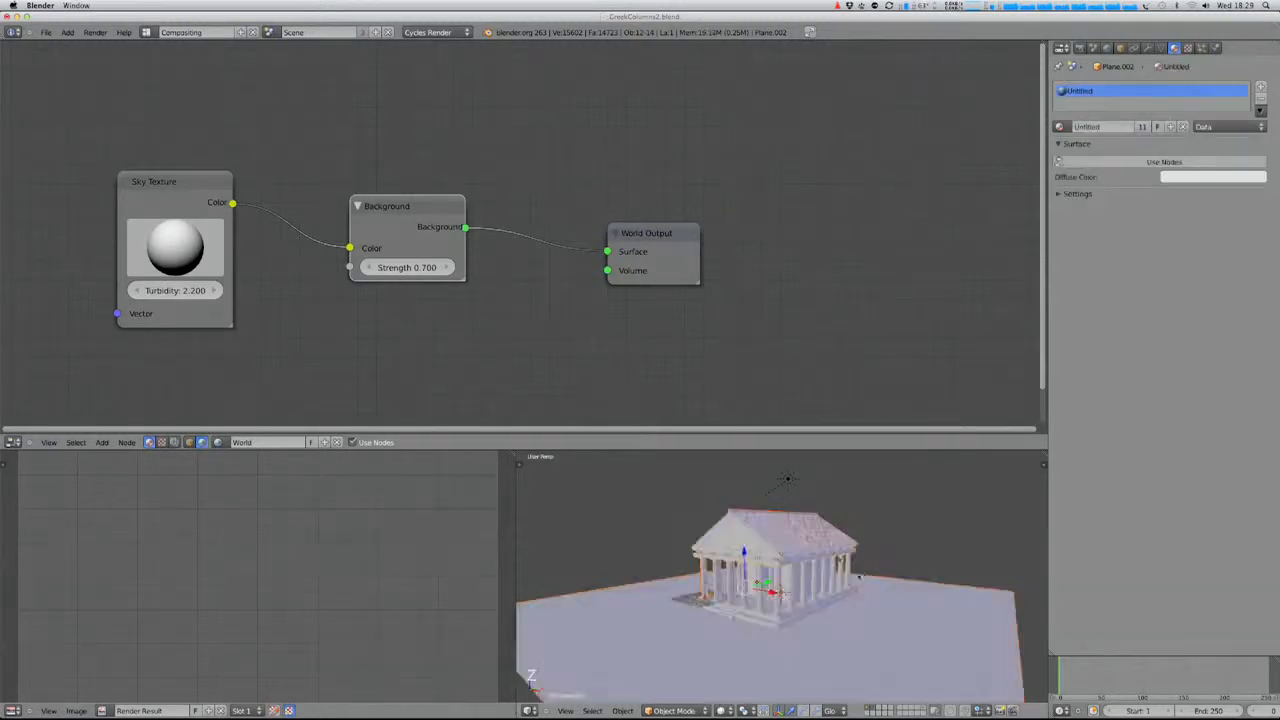
- Select the ground plane, enable nodes on the shared Untitled material, and set its Diffuse BSDF roughness to 0.1
{"action": "scroll", "coordinate": [714, 660], "scroll_direction": "up", "scroll_amount": 4}
{"action": "right_click", "coordinate": [714, 672]}
{"action": "right_click", "coordinate": [714, 672]}
{"action": "right_click", "coordinate": [714, 672]}
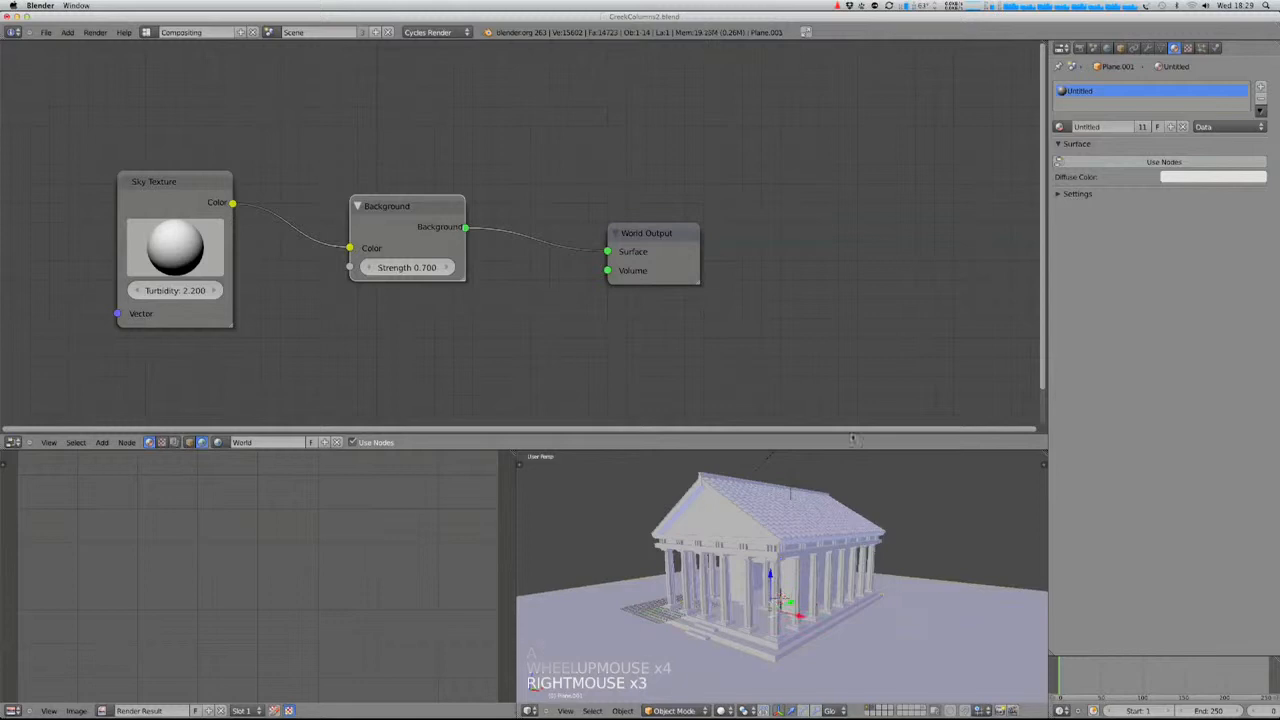
{"action": "left_click", "coordinate": [1128, 162]}
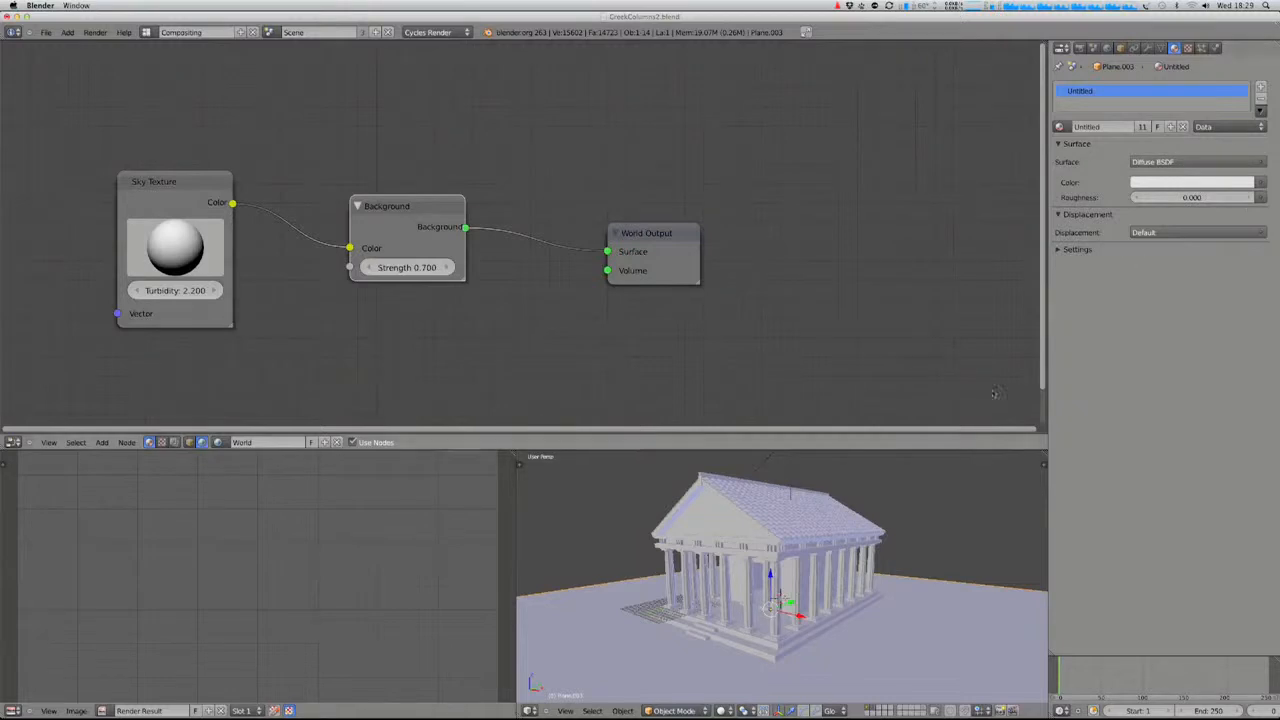
{"action": "left_click", "coordinate": [1207, 195]}
{"action": "type", "text": ".1"}
{"action": "key", "text": "Return"}
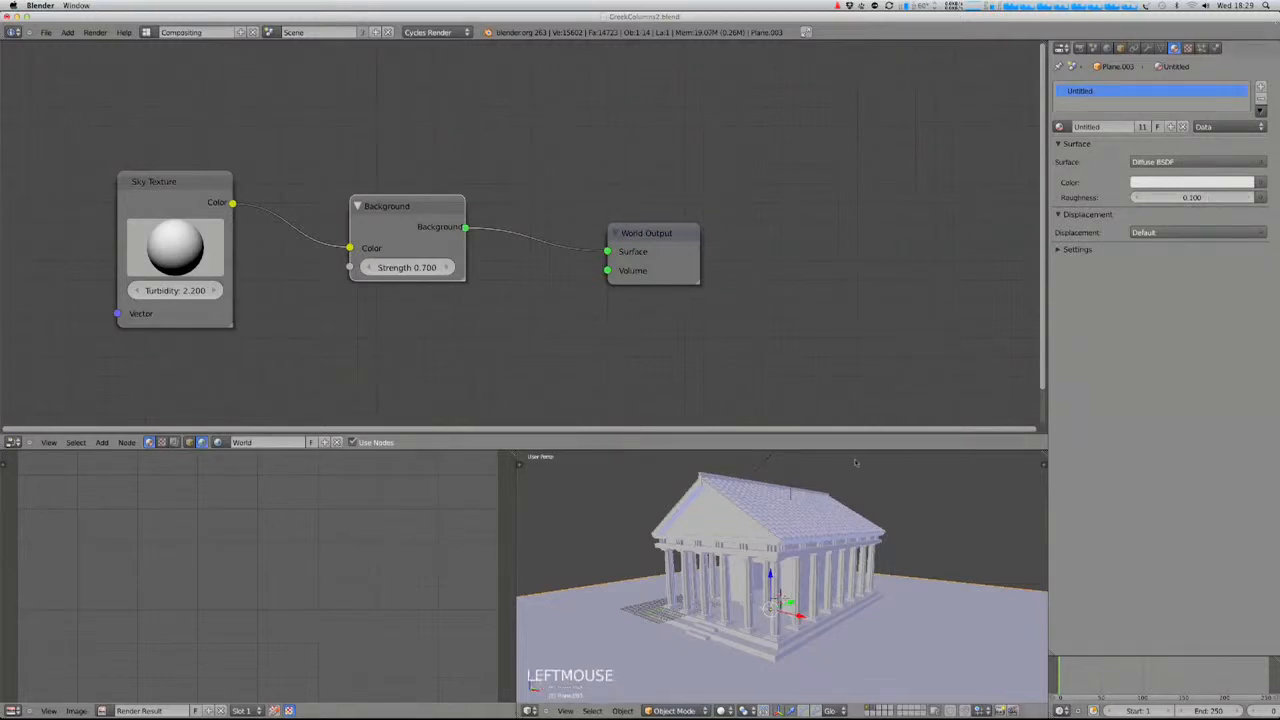
- Return to the camera view and set the viewport to Rendered shading
{"action": "key", "text": "KP_0"}
{"action": "left_click", "coordinate": [720, 710]}
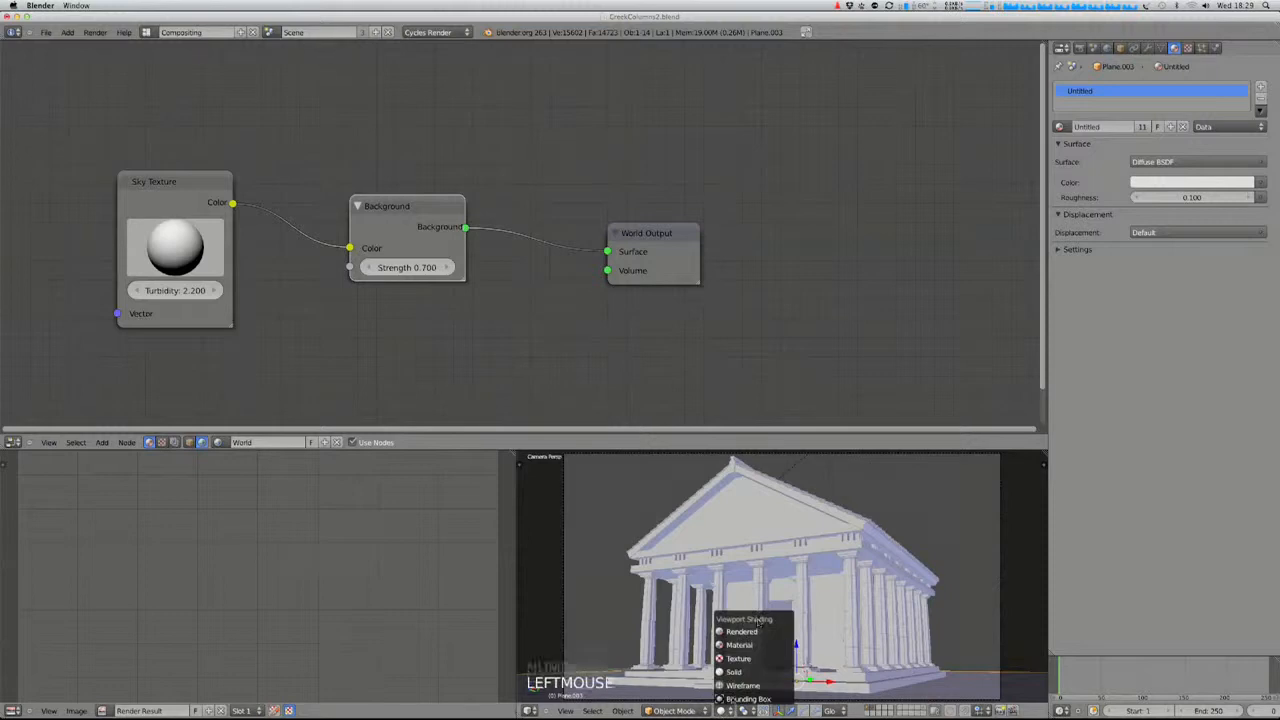
{"action": "left_click", "coordinate": [757, 628]}
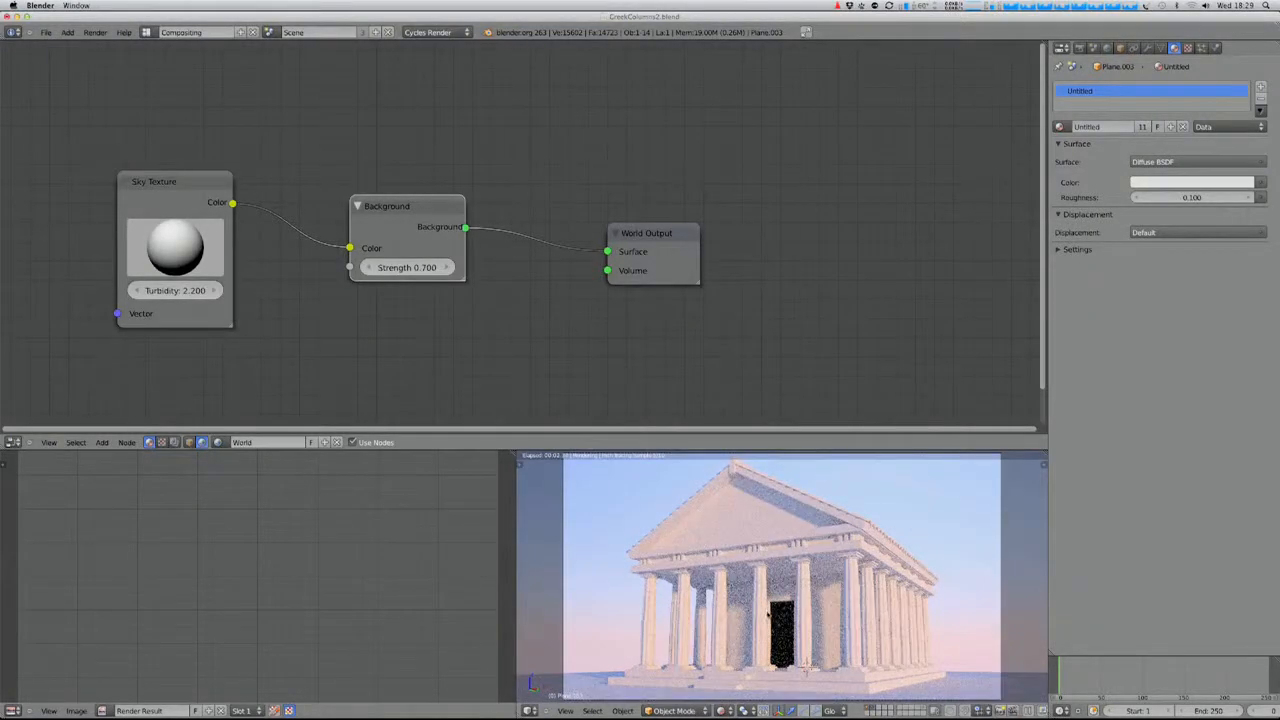
- Adjust the brightness of the shared material's diffuse colour in the HSV colour picker
{"action": "left_click", "coordinate": [1150, 182]}
{"action": "left_click", "coordinate": [1246, 42]}
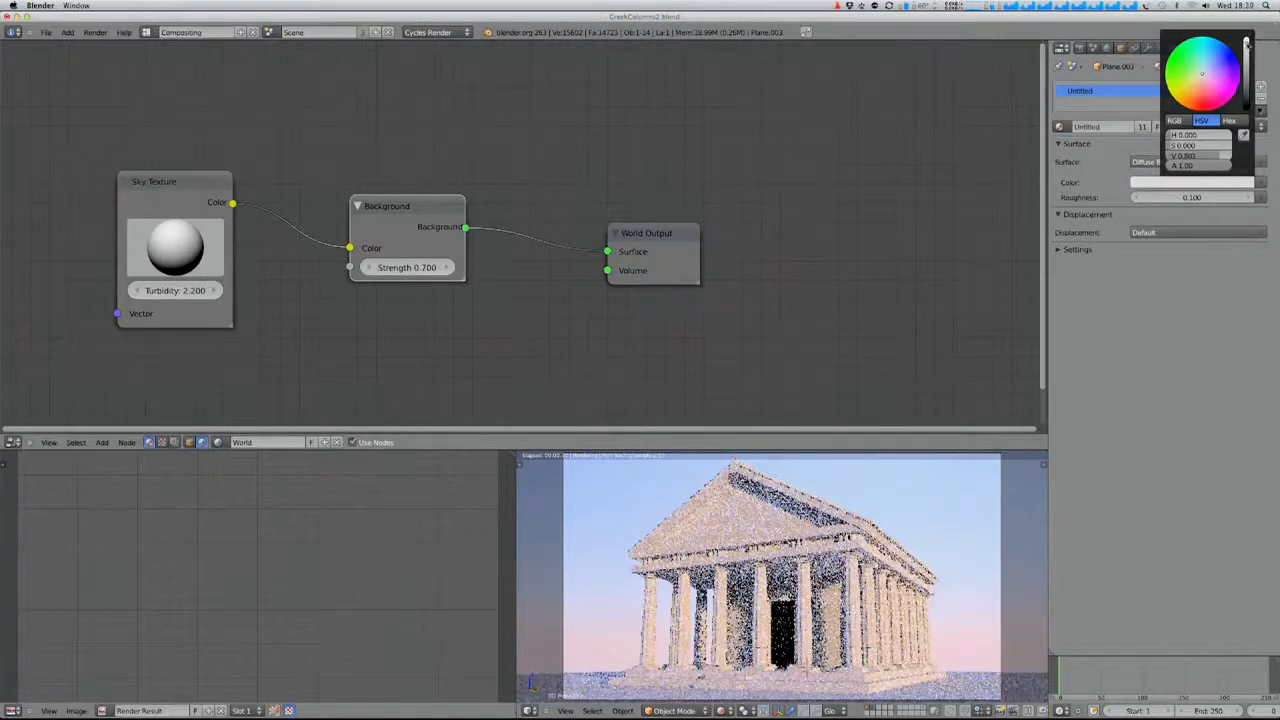
{"action": "left_click", "coordinate": [1247, 42]}
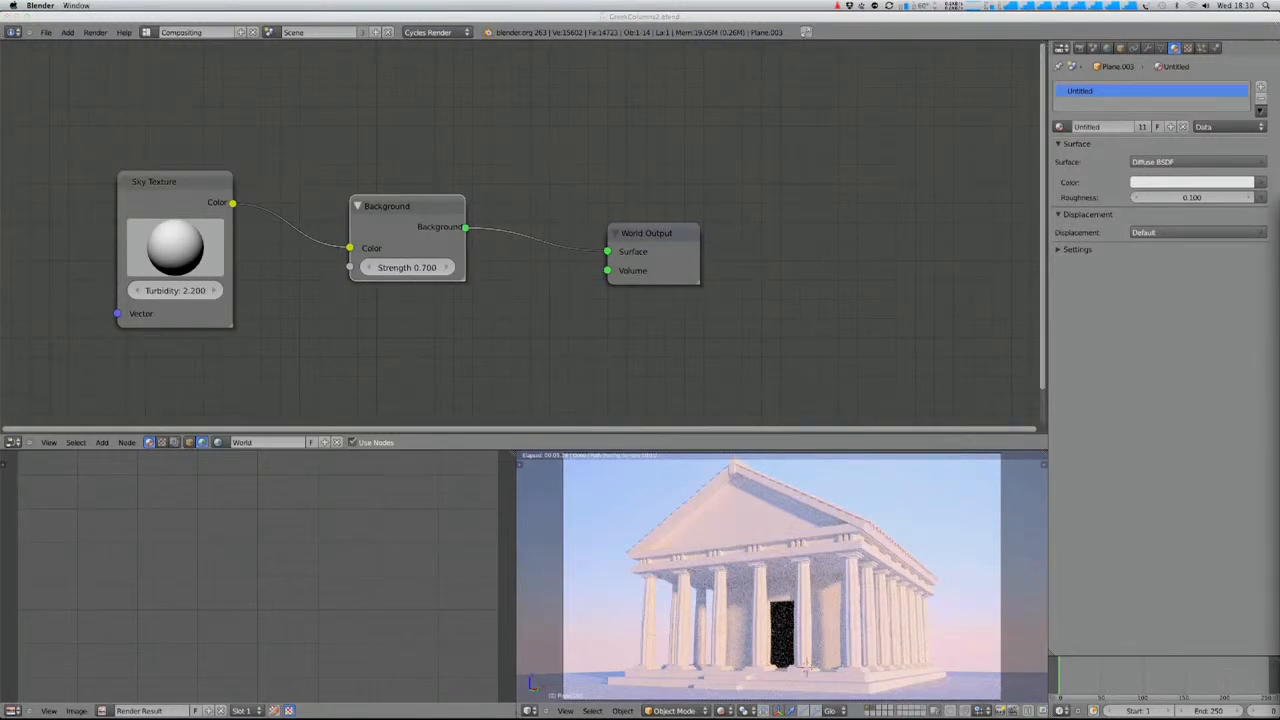
{"action": "left_click", "coordinate": [797, 557]}
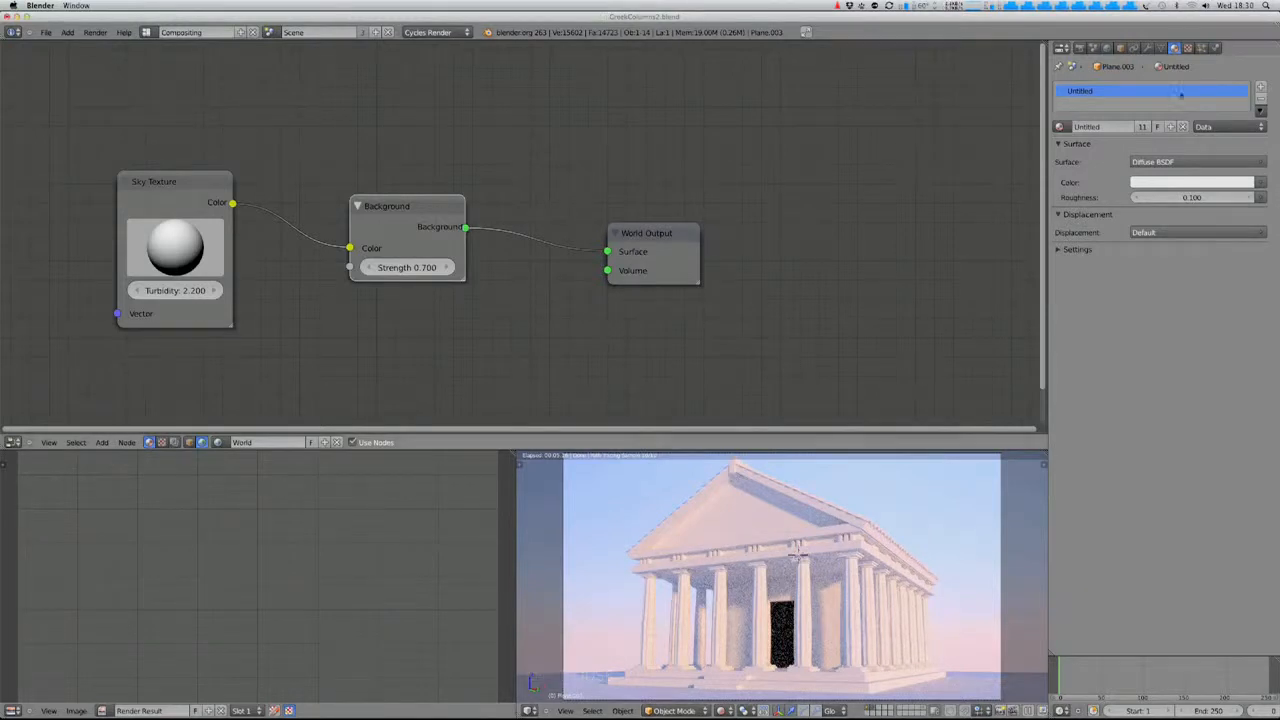
- Show the render settings, switch the node editor to compositing nodes, and spread the Render Layers and Composite nodes apart
{"action": "left_click", "coordinate": [1080, 47]}
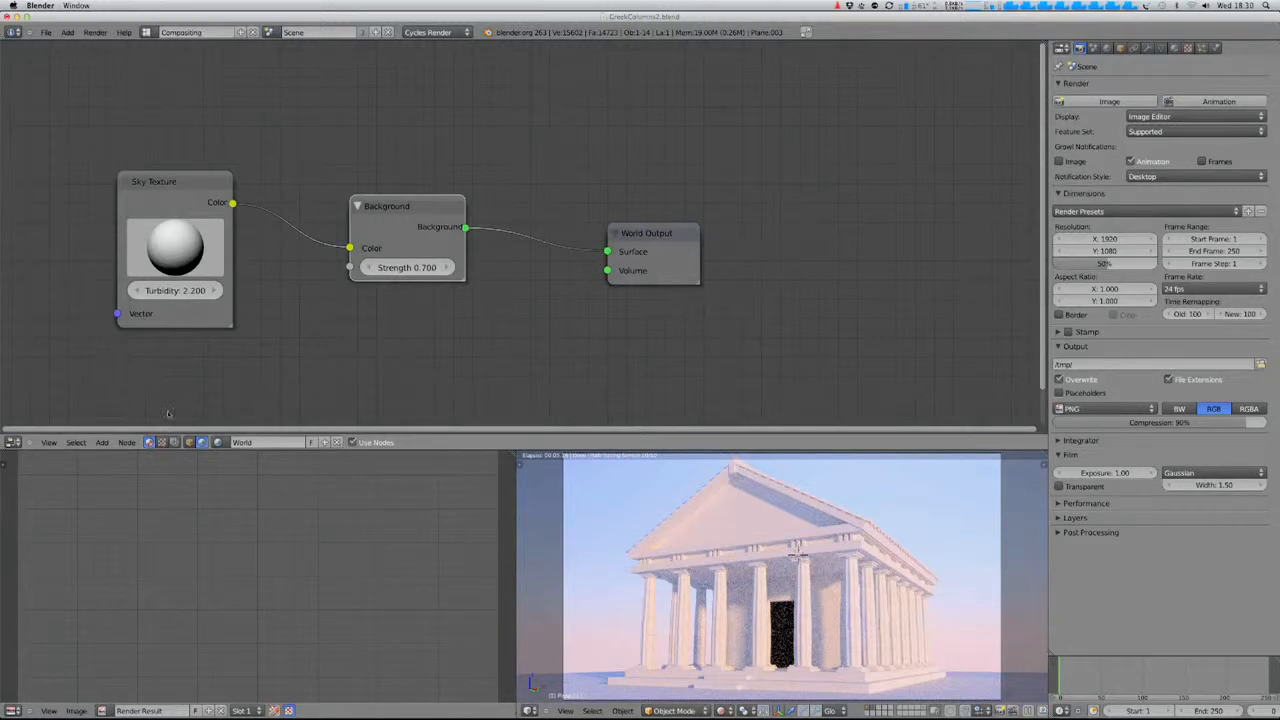
{"action": "left_click", "coordinate": [174, 442]}
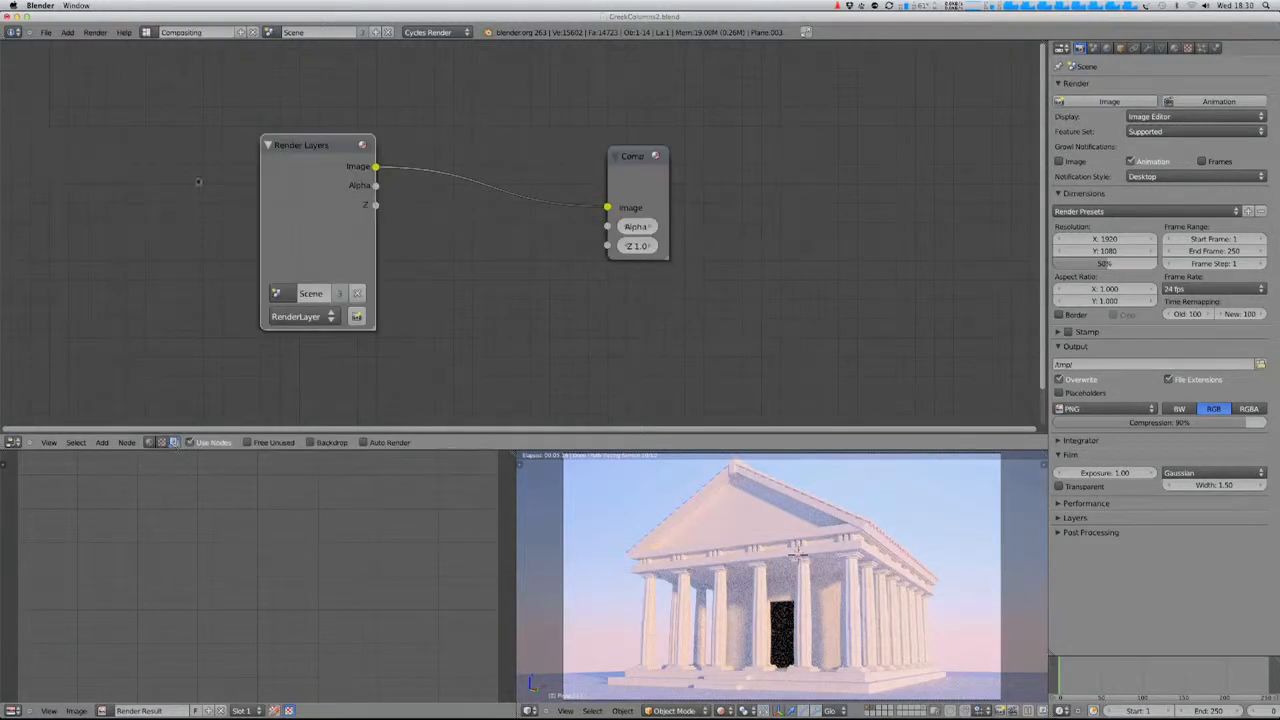
{"action": "left_click_drag", "start_coordinate": [322, 190], "coordinate": [42, 189]}
{"action": "left_click_drag", "start_coordinate": [646, 175], "coordinate": [803, 163]}
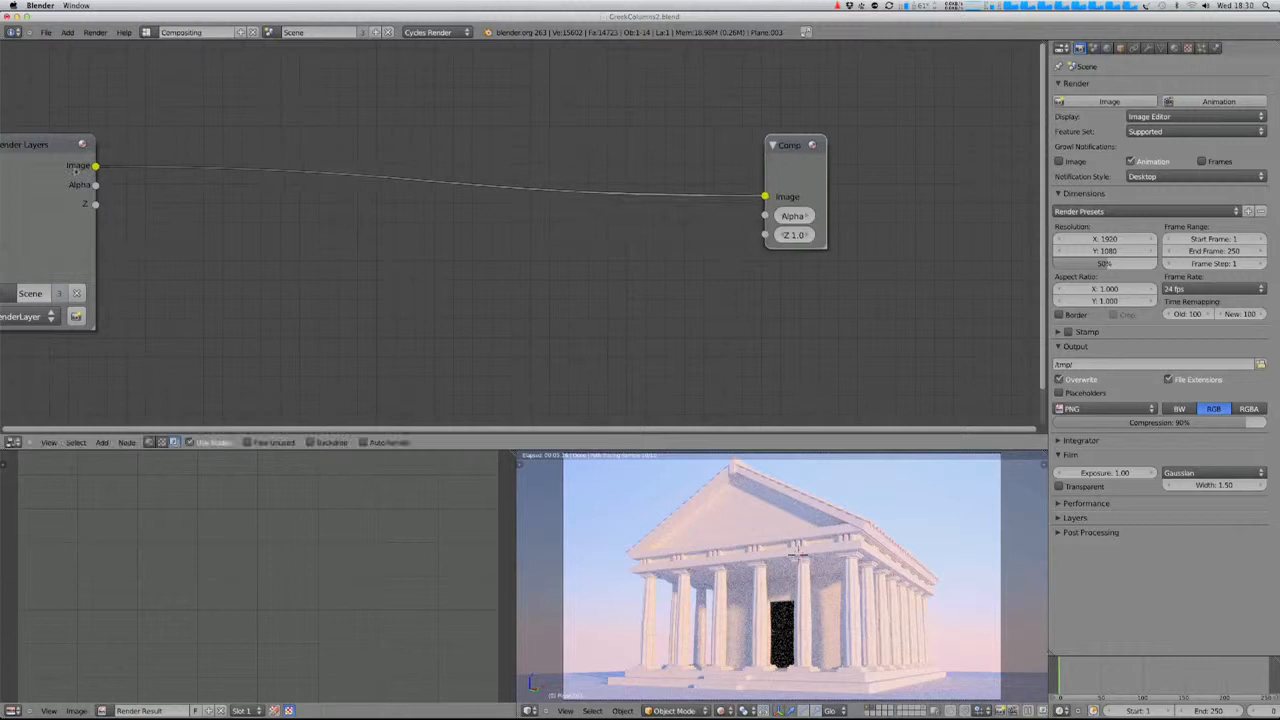
{"action": "left_click", "coordinate": [93, 175]}
{"action": "left_click_drag", "start_coordinate": [57, 205], "coordinate": [145, 211]}
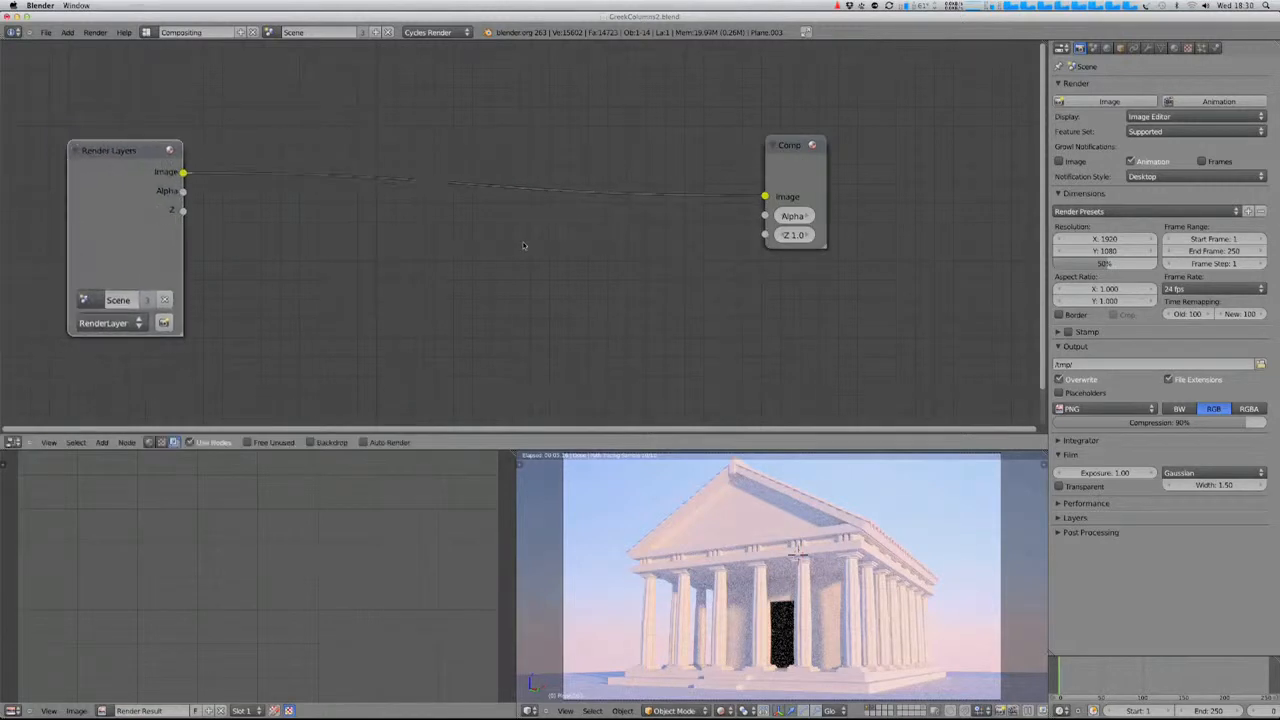
- Add an Image input node to the compositing tree and place it near the Render Layers node
{"action": "key", "text": "shift+a"}
{"action": "mouse_move", "coordinate": [500, 243]}
{"action": "left_click", "coordinate": [562, 257]}
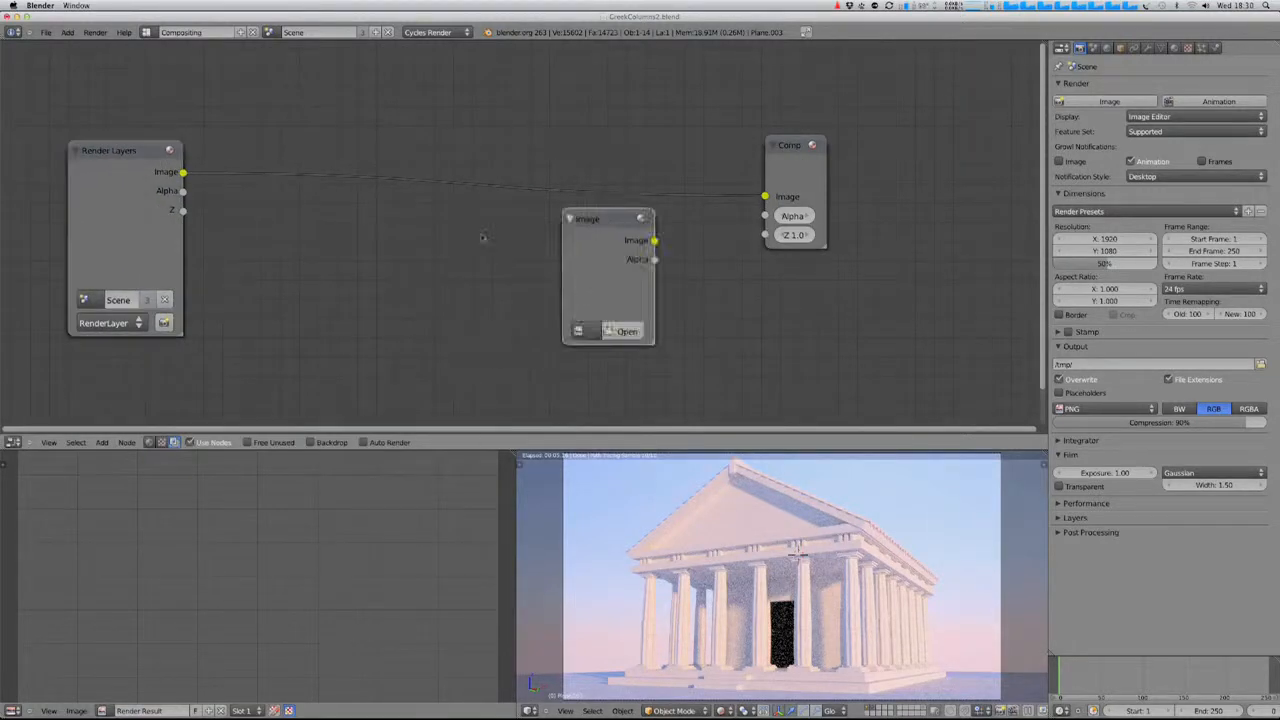
{"action": "key", "text": "g"}
{"action": "left_click", "coordinate": [275, 132]}
{"action": "middle_click_drag", "start_coordinate": [372, 236], "coordinate": [428, 354]}
- Load BG1.png from the BlenderCookie folder into the Image node and position the node above Render Layers
{"action": "left_click_drag", "start_coordinate": [140, 192], "coordinate": [170, 213]}
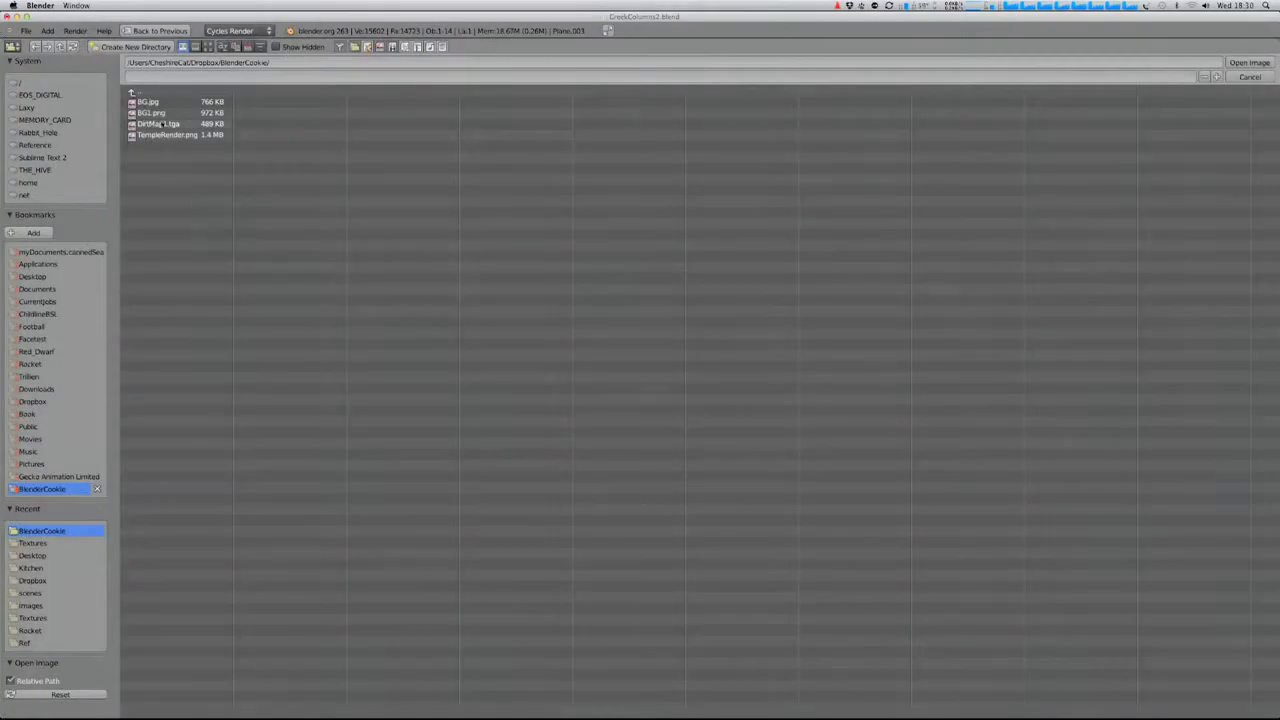
{"action": "left_click", "coordinate": [208, 47]}
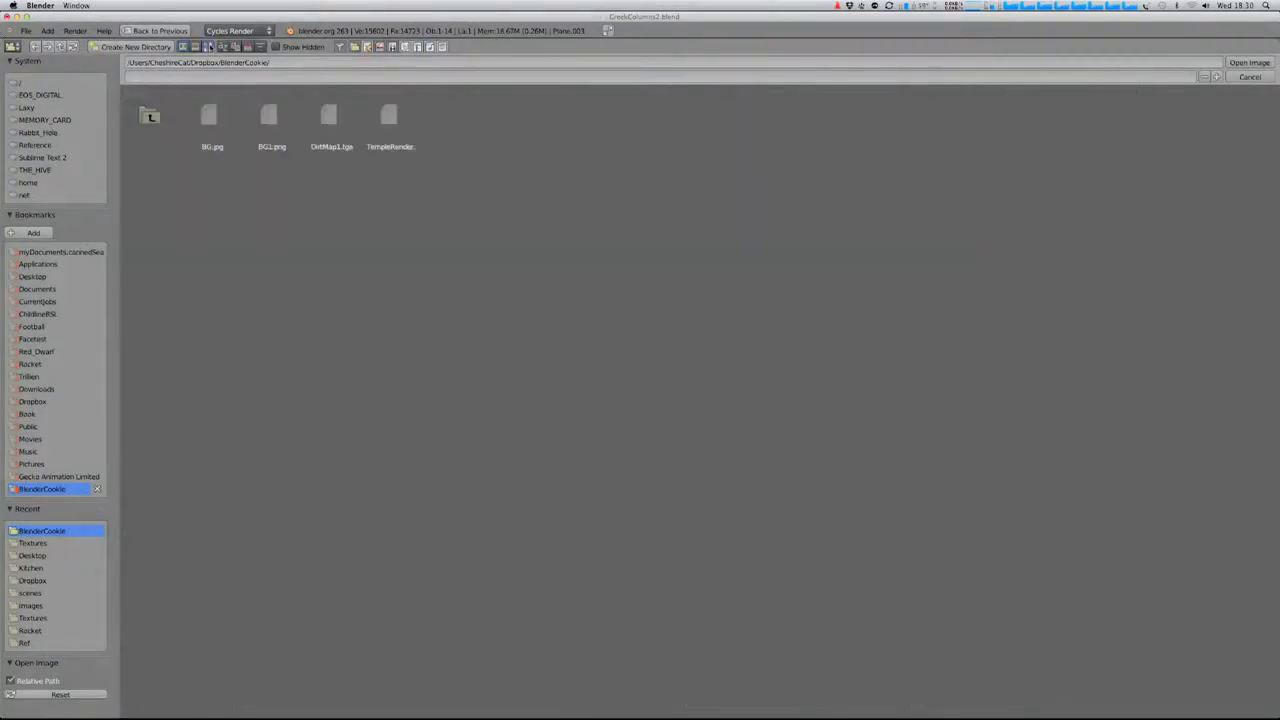
{"action": "double_click", "coordinate": [288, 136]}
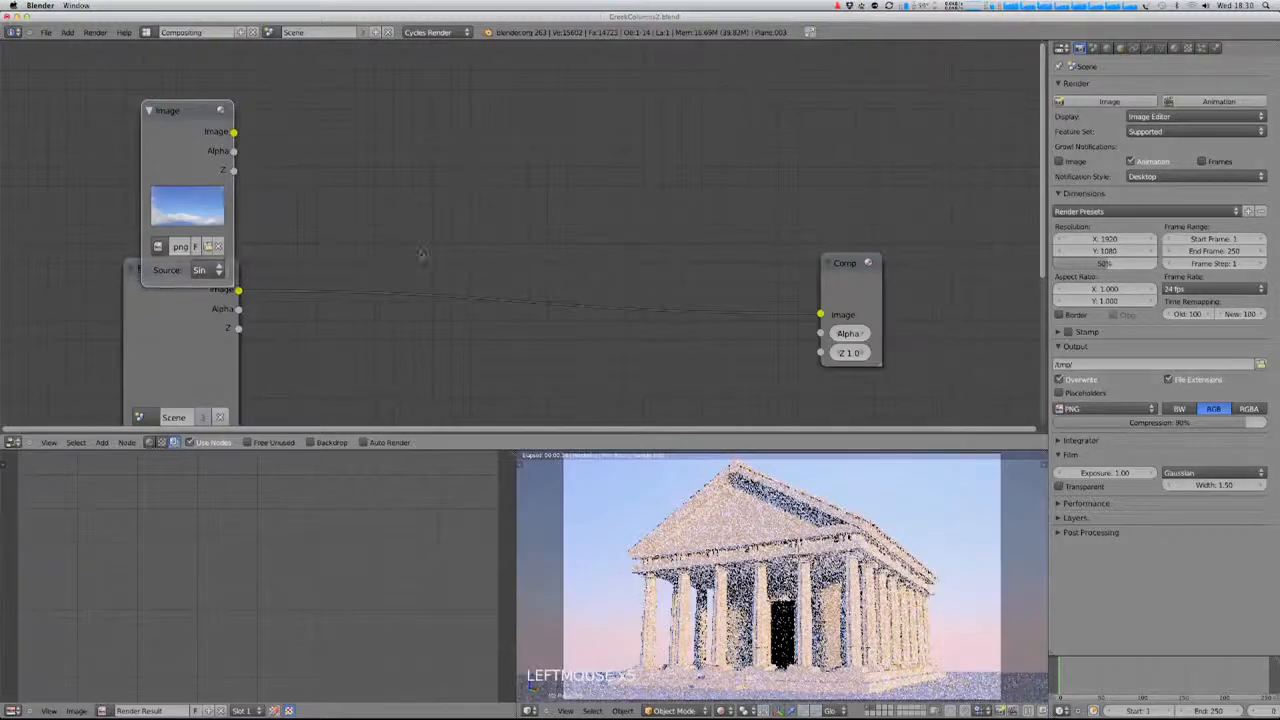
{"action": "key", "text": "g"}
{"action": "left_click", "coordinate": [371, 164]}
- Connect the Image node to a Viewer node and place the Viewer above and beside the Composite node
{"action": "left_click", "coordinate": [171, 97], "text": "ctrl+shift"}
{"action": "key", "text": "g"}
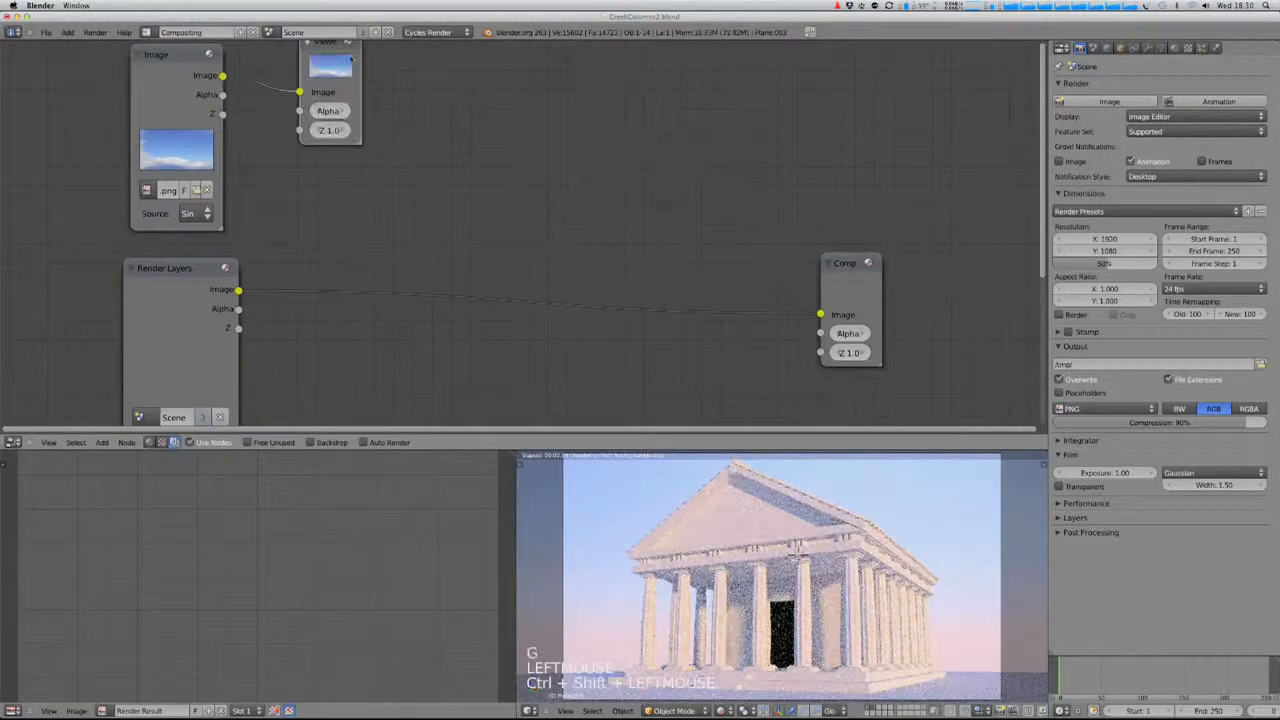
{"action": "left_click", "coordinate": [525, 135]}
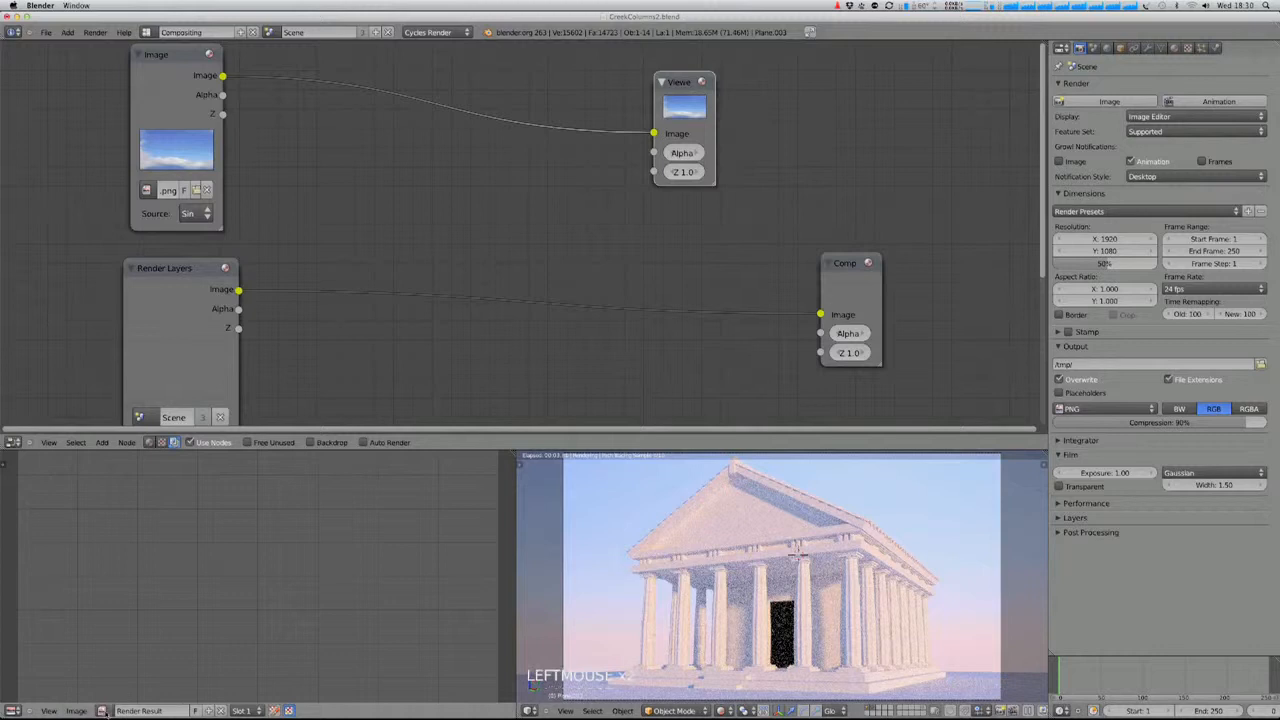
- Display the Viewer Node image in the image editor and examine the sky background at different zoom levels
{"action": "left_click", "coordinate": [101, 710]}
{"action": "left_click", "coordinate": [134, 616]}
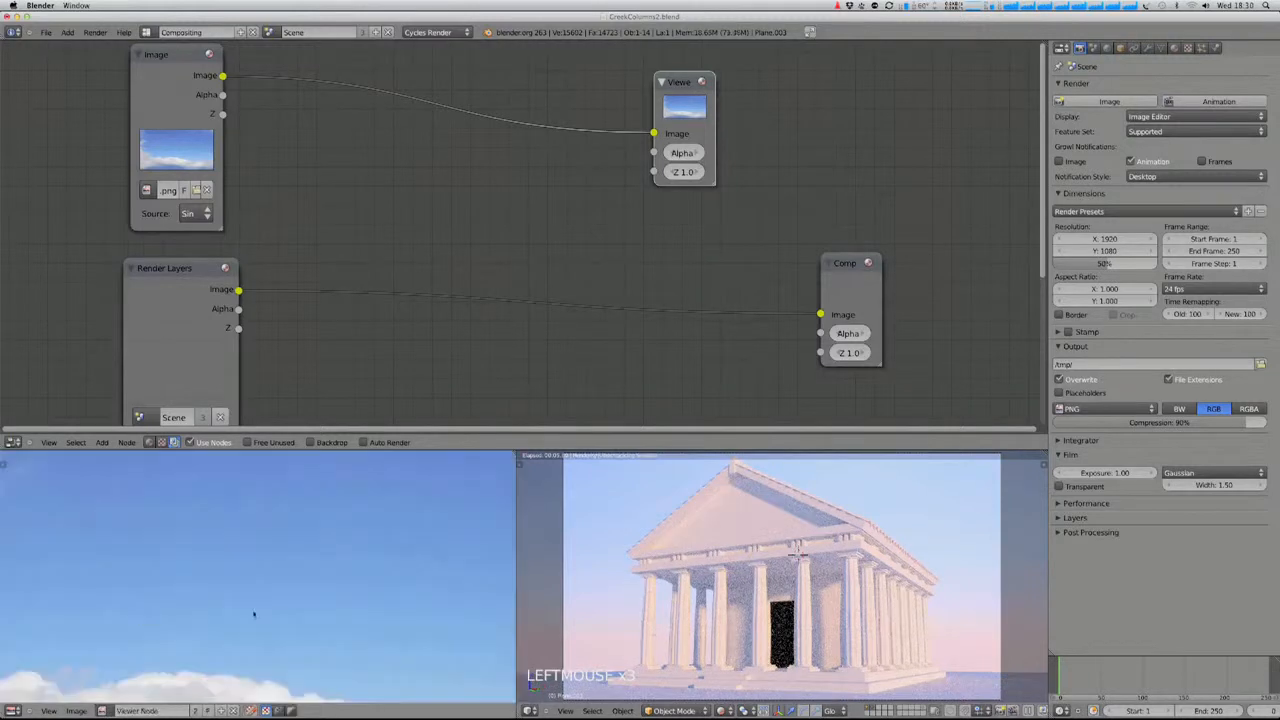
{"action": "scroll", "coordinate": [300, 620], "scroll_direction": "down", "scroll_amount": 4}
{"action": "scroll", "coordinate": [340, 627], "scroll_direction": "up", "scroll_amount": 1}
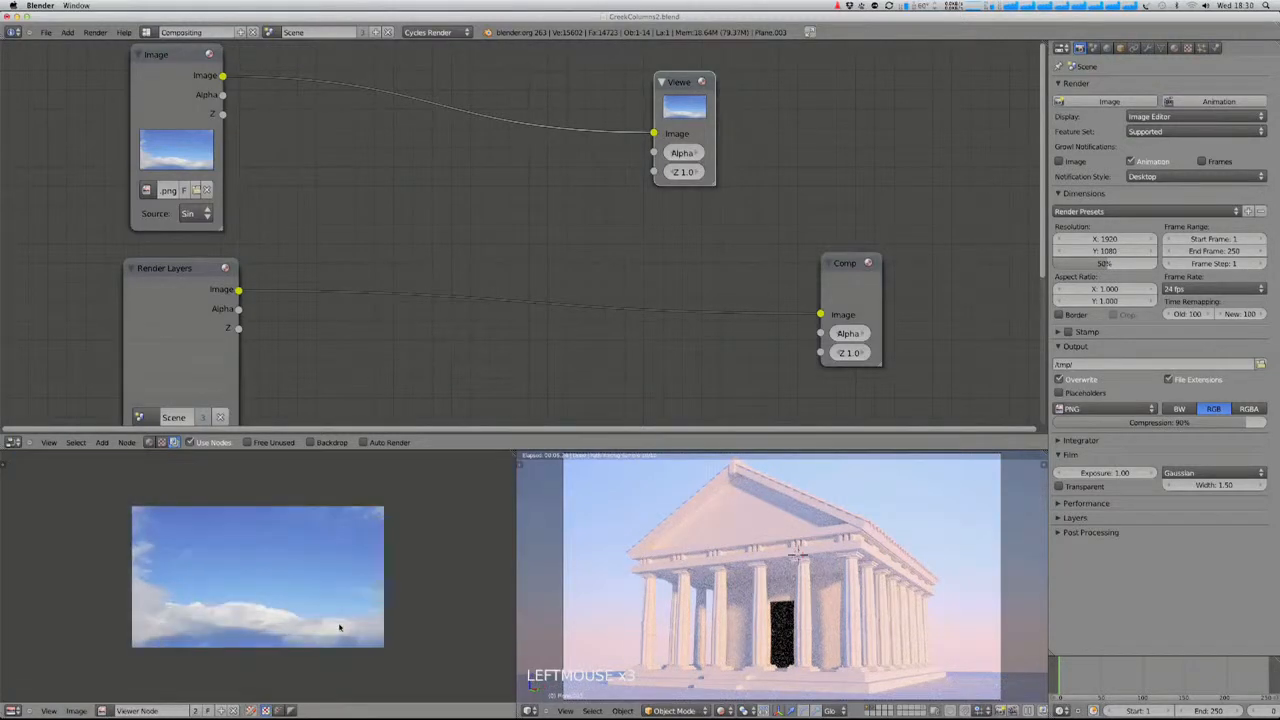
{"action": "scroll", "coordinate": [340, 636], "scroll_direction": "up", "scroll_amount": 3}
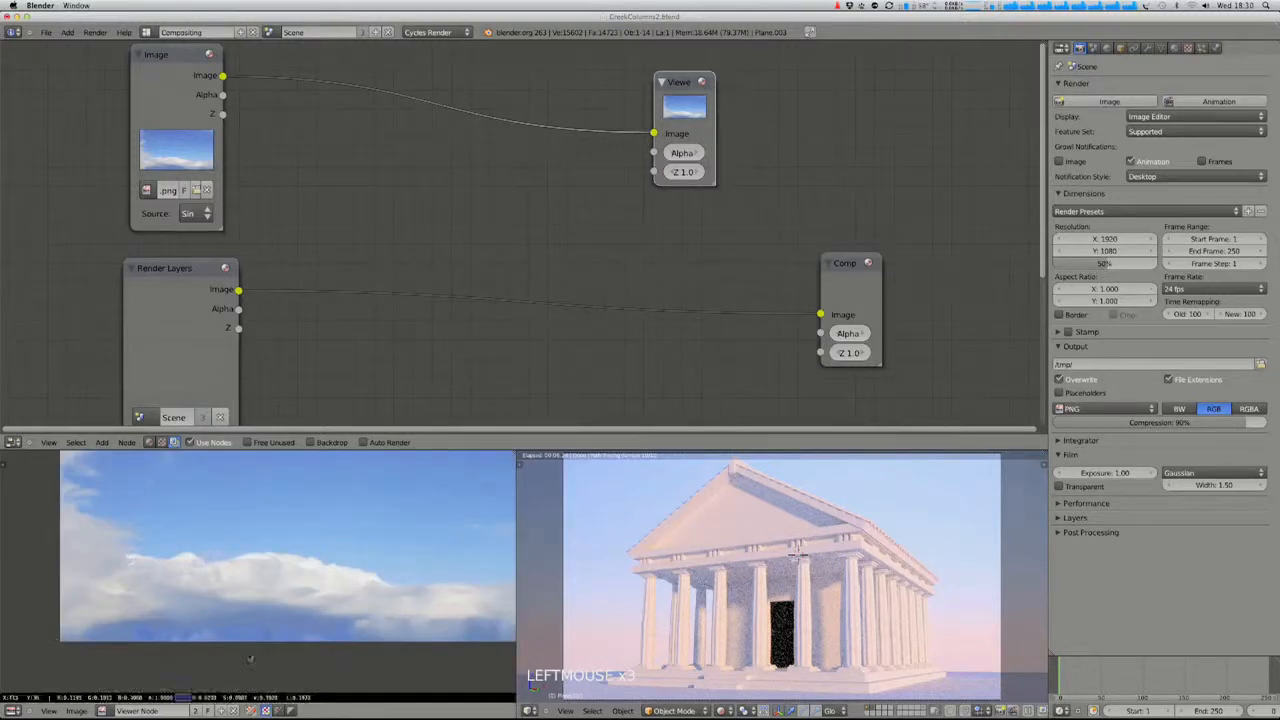
{"action": "scroll", "coordinate": [378, 628], "scroll_direction": "up", "scroll_amount": 1}
{"action": "scroll", "coordinate": [380, 628], "scroll_direction": "up", "scroll_amount": 2}
{"action": "scroll", "coordinate": [398, 628], "scroll_direction": "down", "scroll_amount": 5}
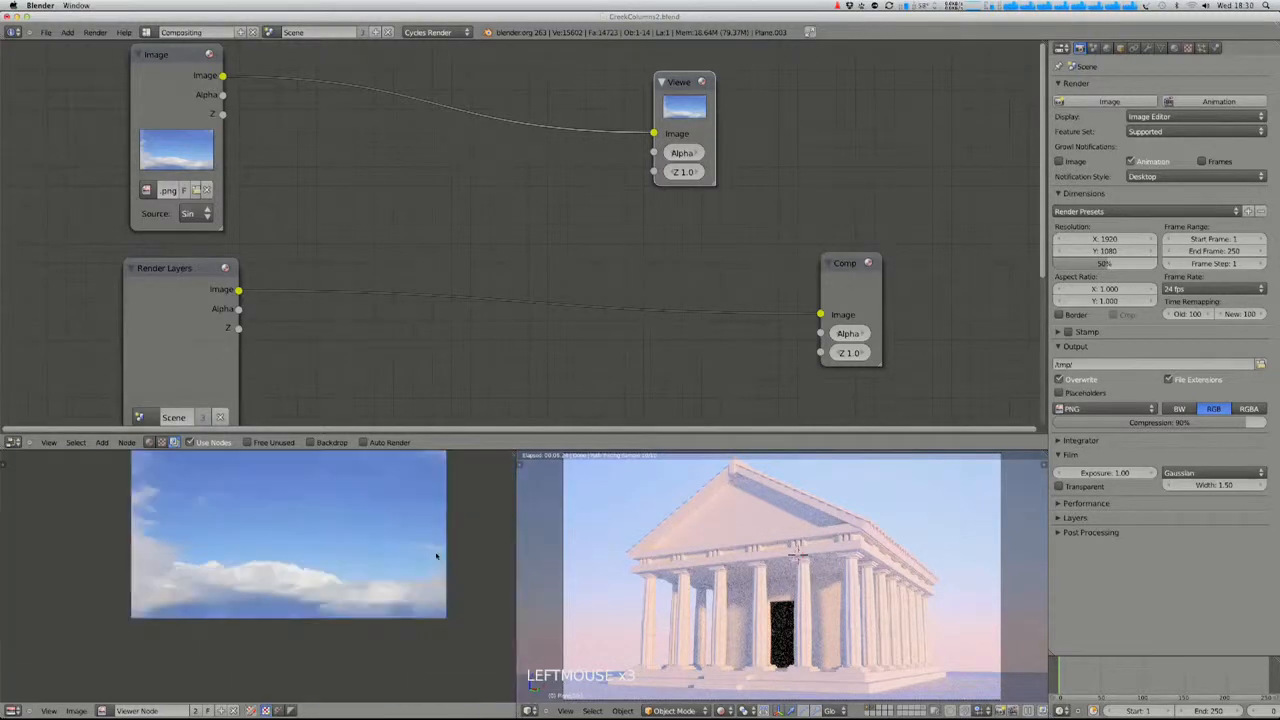
- Move the Viewer node directly above the Composite node
{"action": "middle_click_drag", "start_coordinate": [403, 470], "coordinate": [378, 524]}
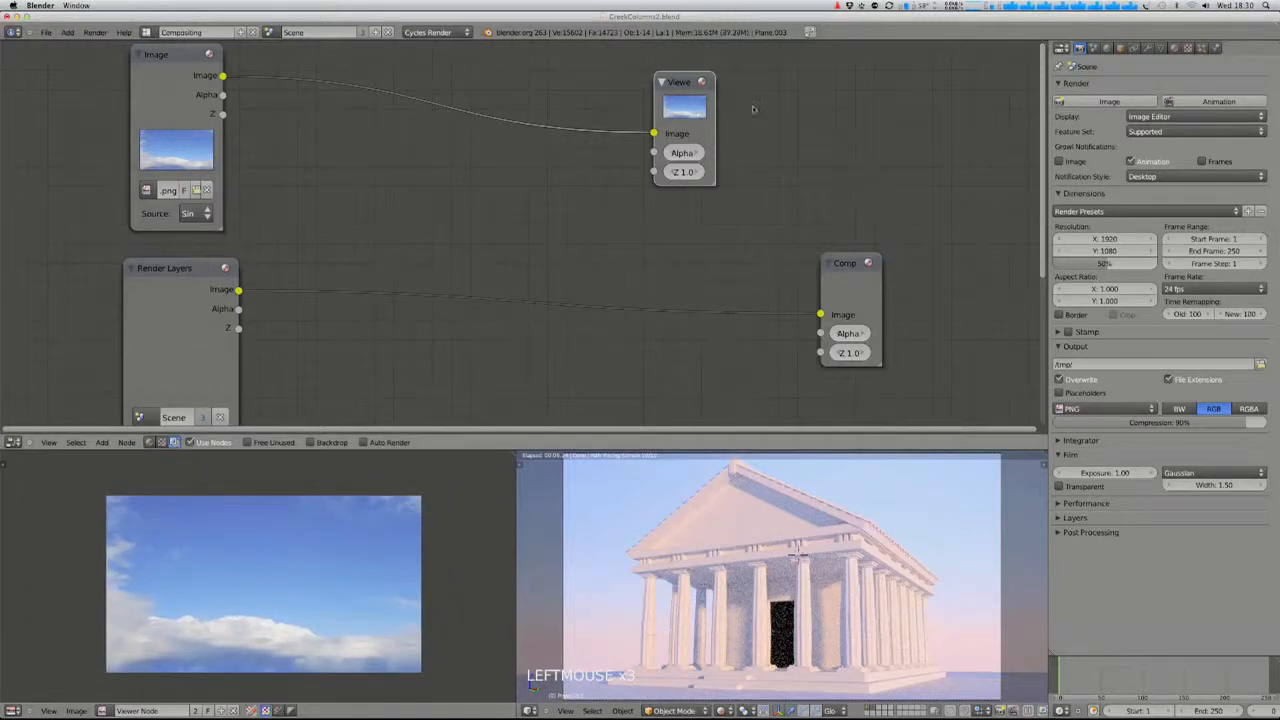
{"action": "key", "text": "g"}
{"action": "left_click", "coordinate": [917, 78]}
{"action": "key", "text": "shift+a"}
{"action": "mouse_move", "coordinate": [465, 194]}
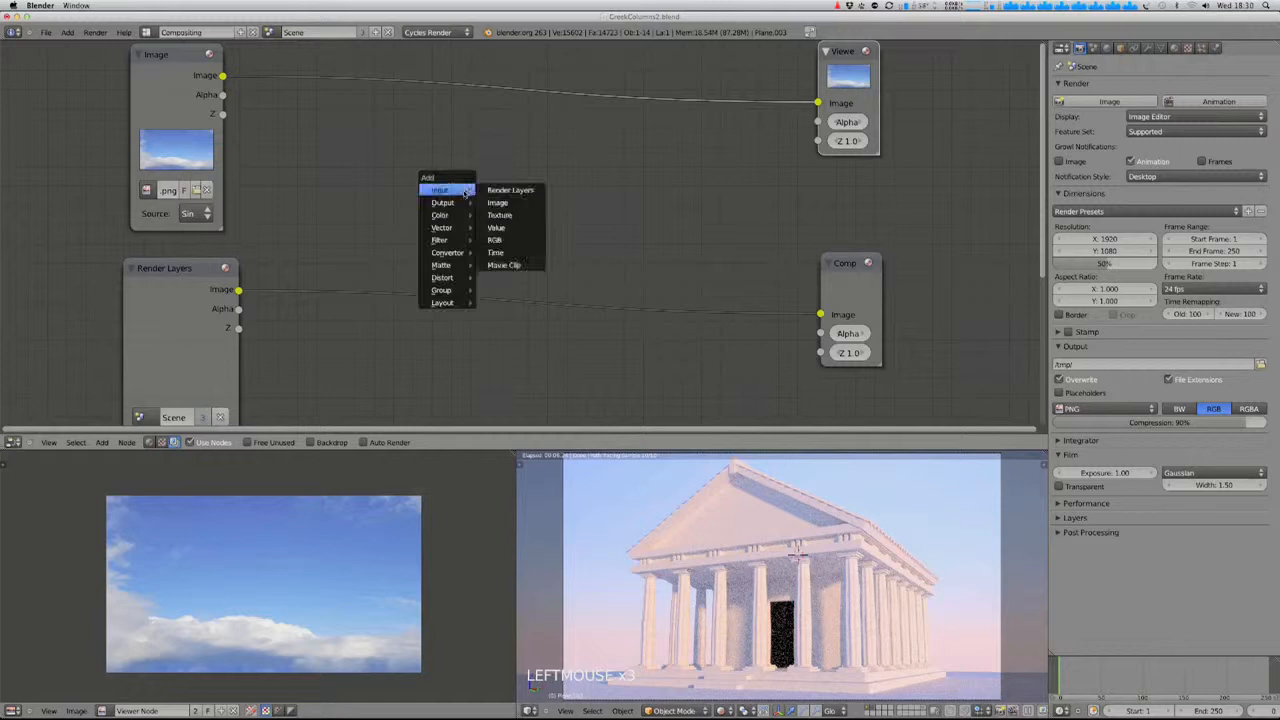
{"action": "left_click", "coordinate": [507, 213]}
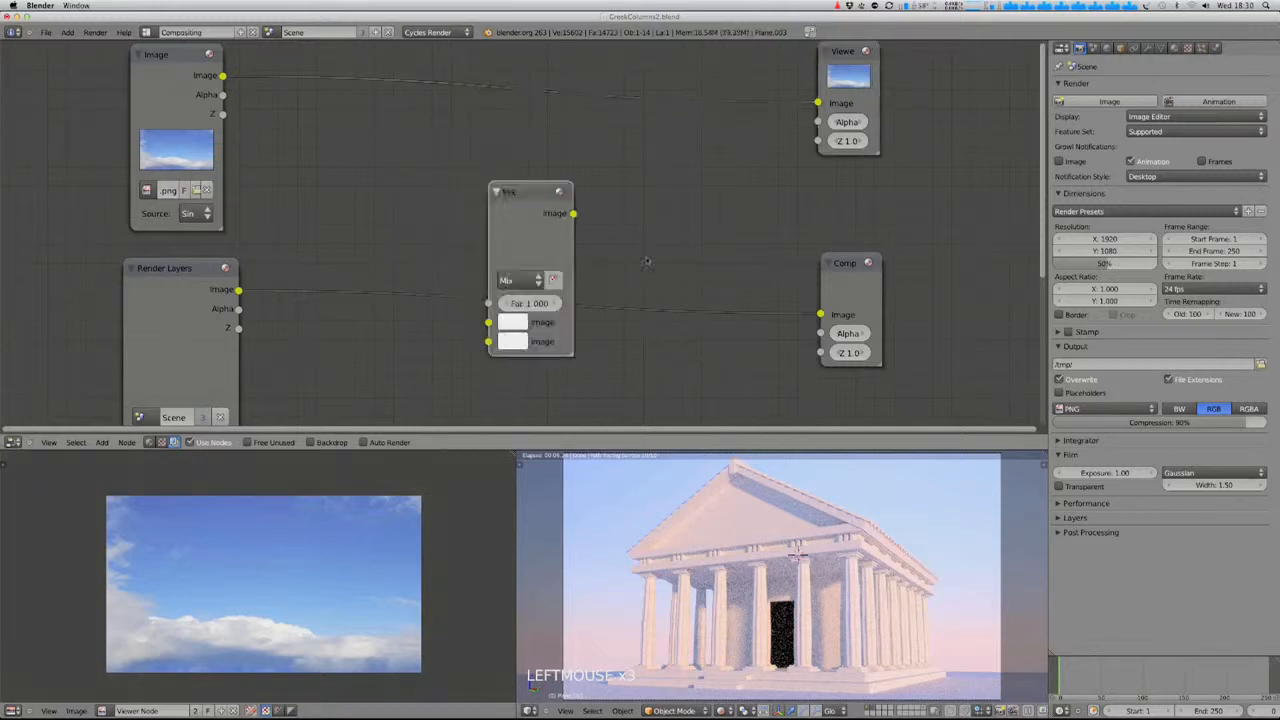
{"action": "left_click", "coordinate": [694, 140]}
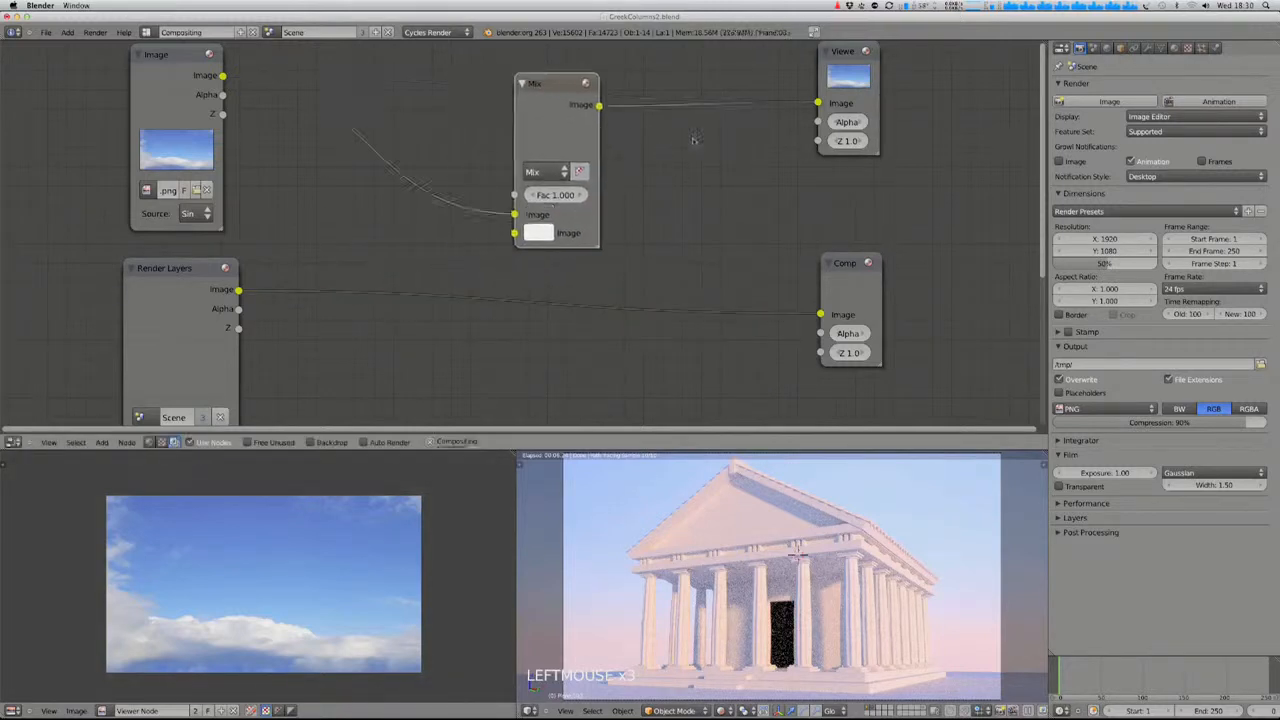
{"action": "key", "text": "x"}
- Add an AlphaOver node with the sky Image in its first input and Render Layers in its second, and connect its output to the Composite node
{"action": "key", "text": "shift+a"}
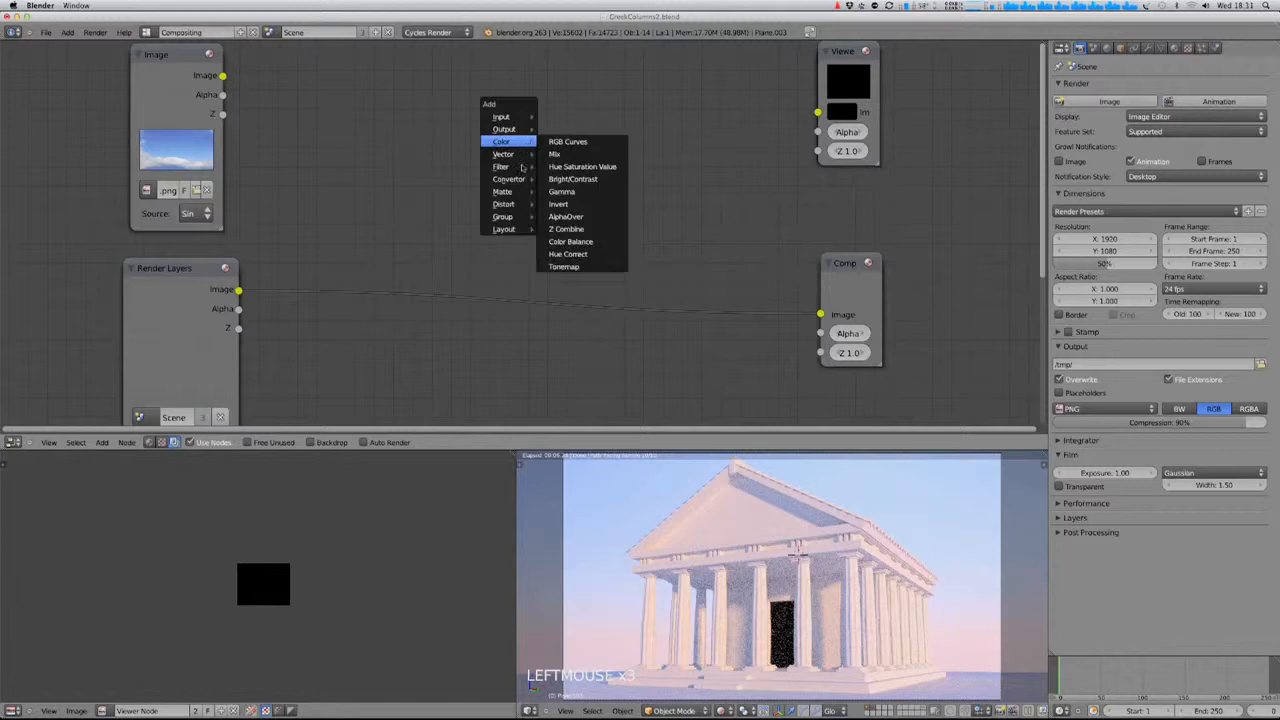
{"action": "mouse_move", "coordinate": [510, 141]}
{"action": "left_click", "coordinate": [566, 216]}
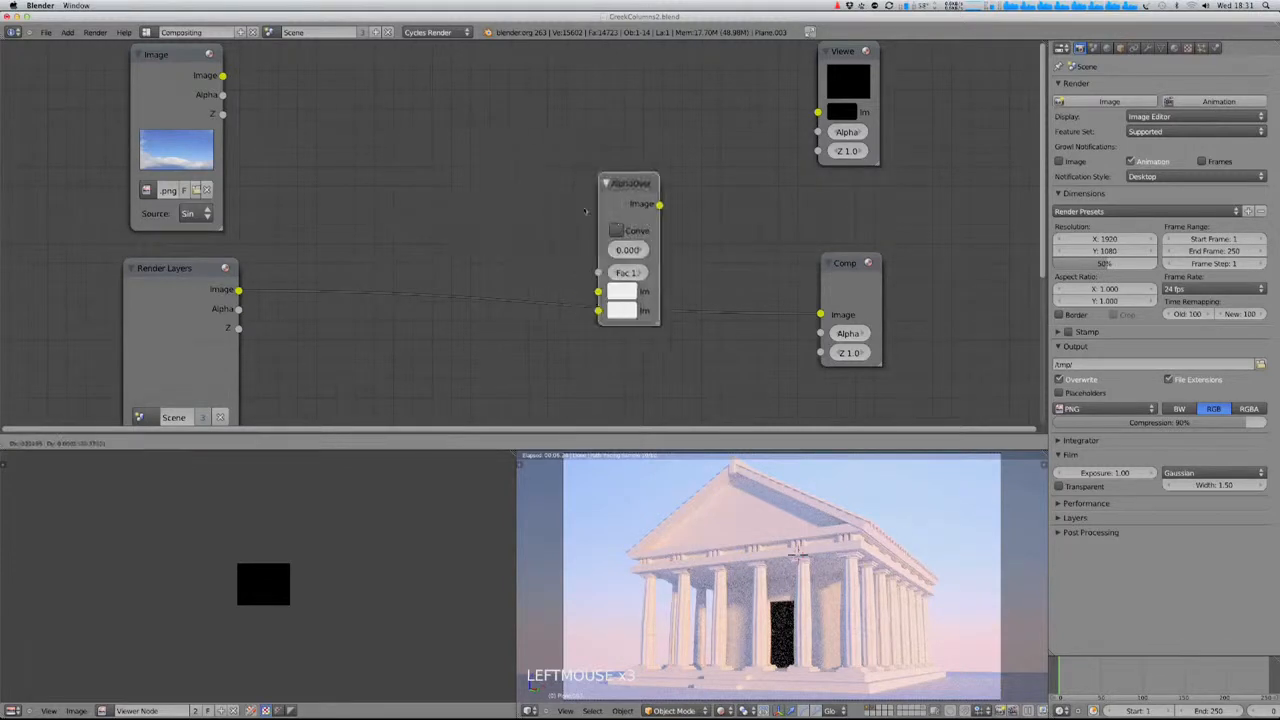
{"action": "left_click_drag", "start_coordinate": [223, 76], "coordinate": [323, 214]}
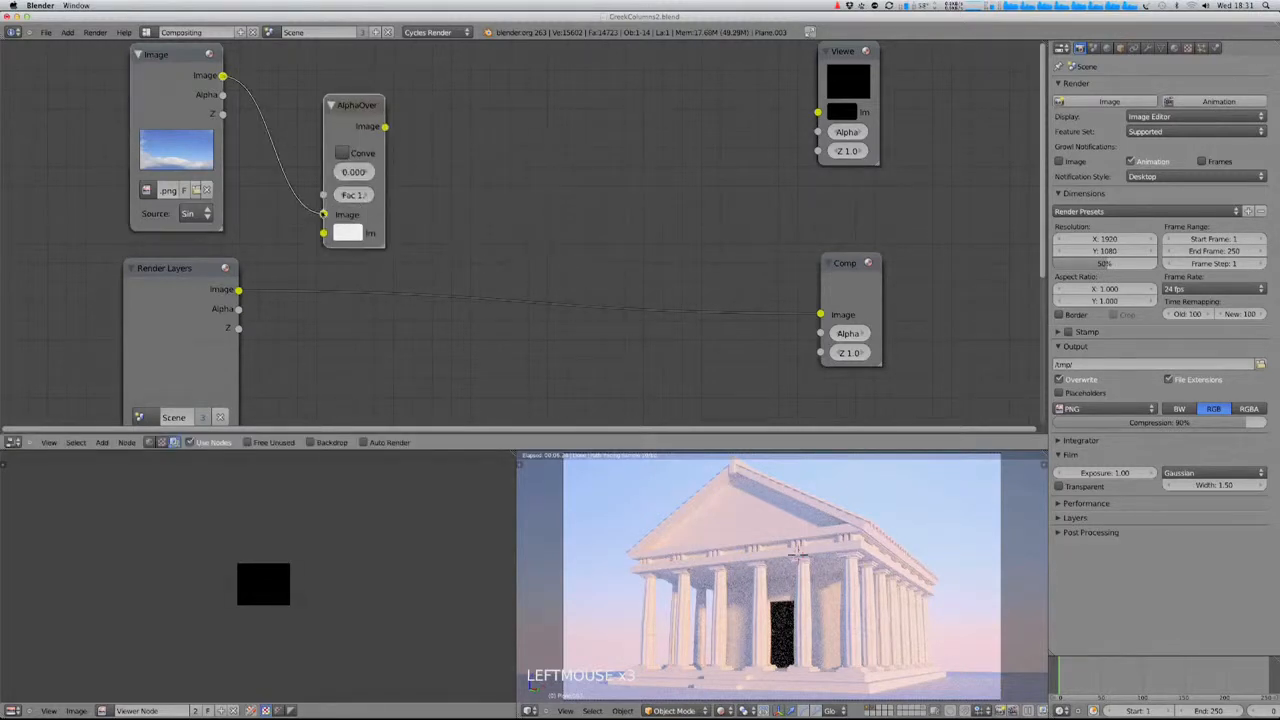
{"action": "left_click_drag", "start_coordinate": [238, 289], "coordinate": [323, 233]}
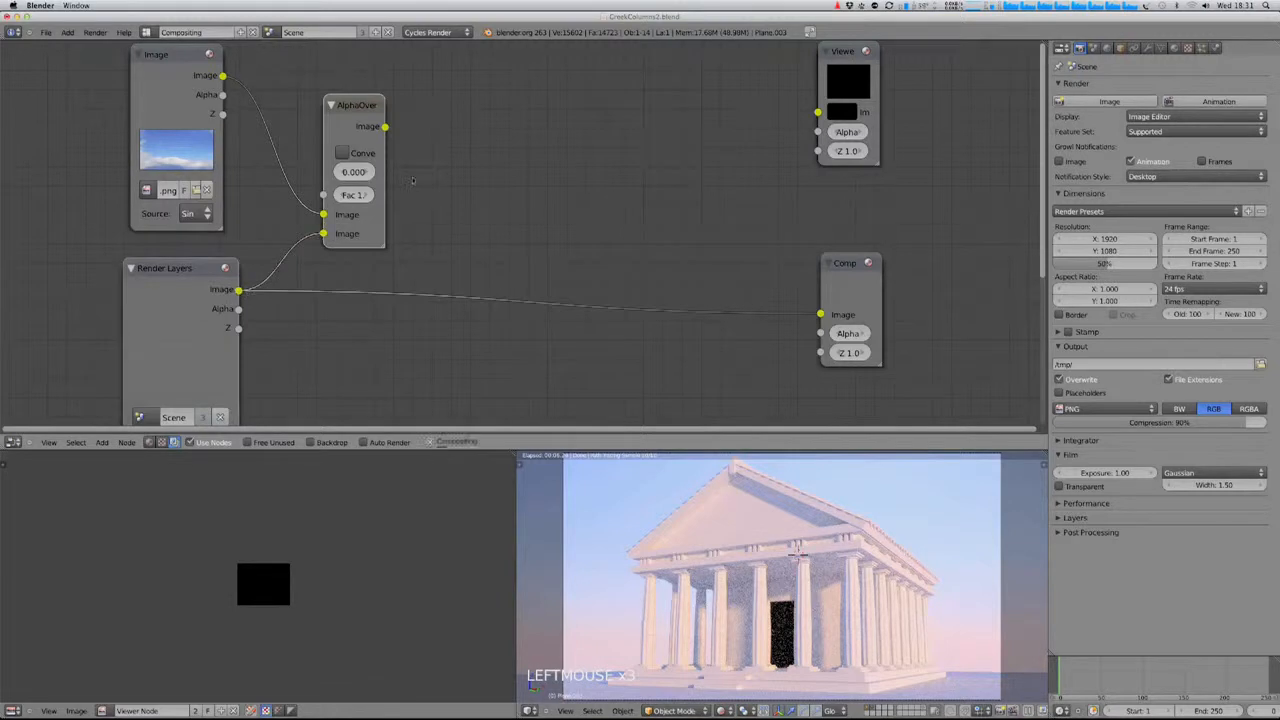
{"action": "left_click_drag", "start_coordinate": [796, 327], "coordinate": [817, 316]}
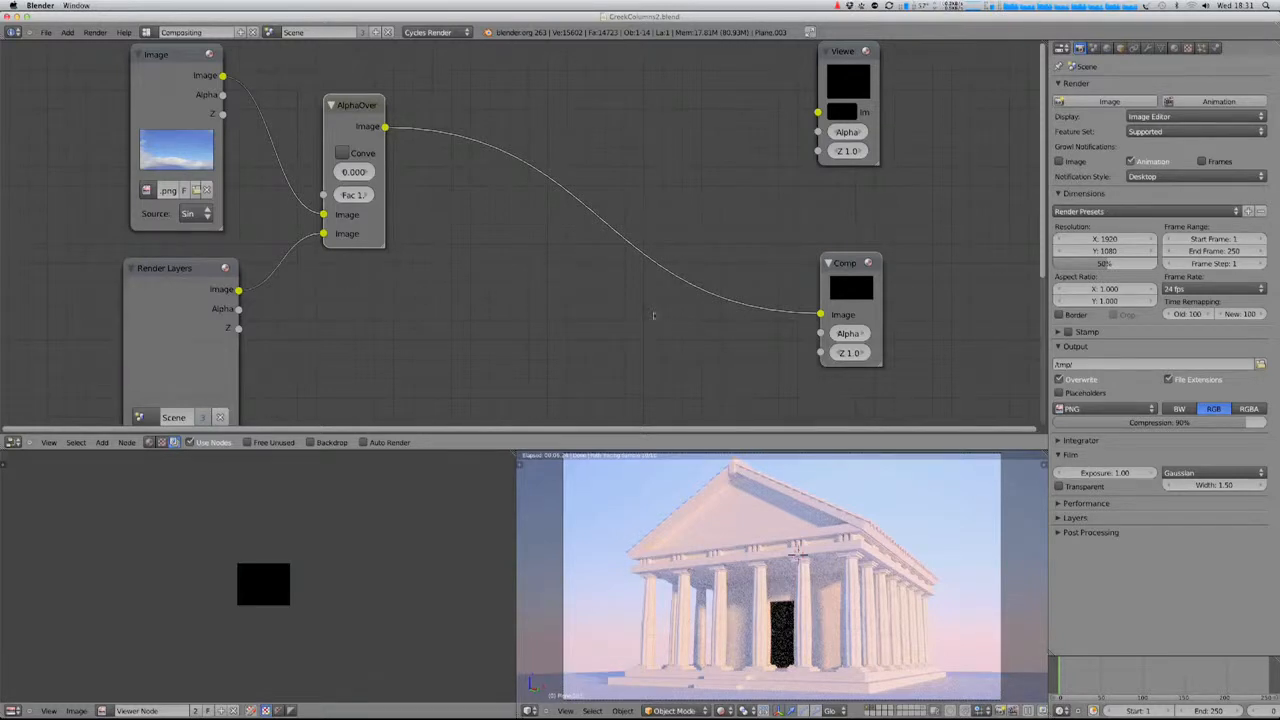
- Make the render's film background transparent
{"action": "left_click", "coordinate": [1060, 486]}
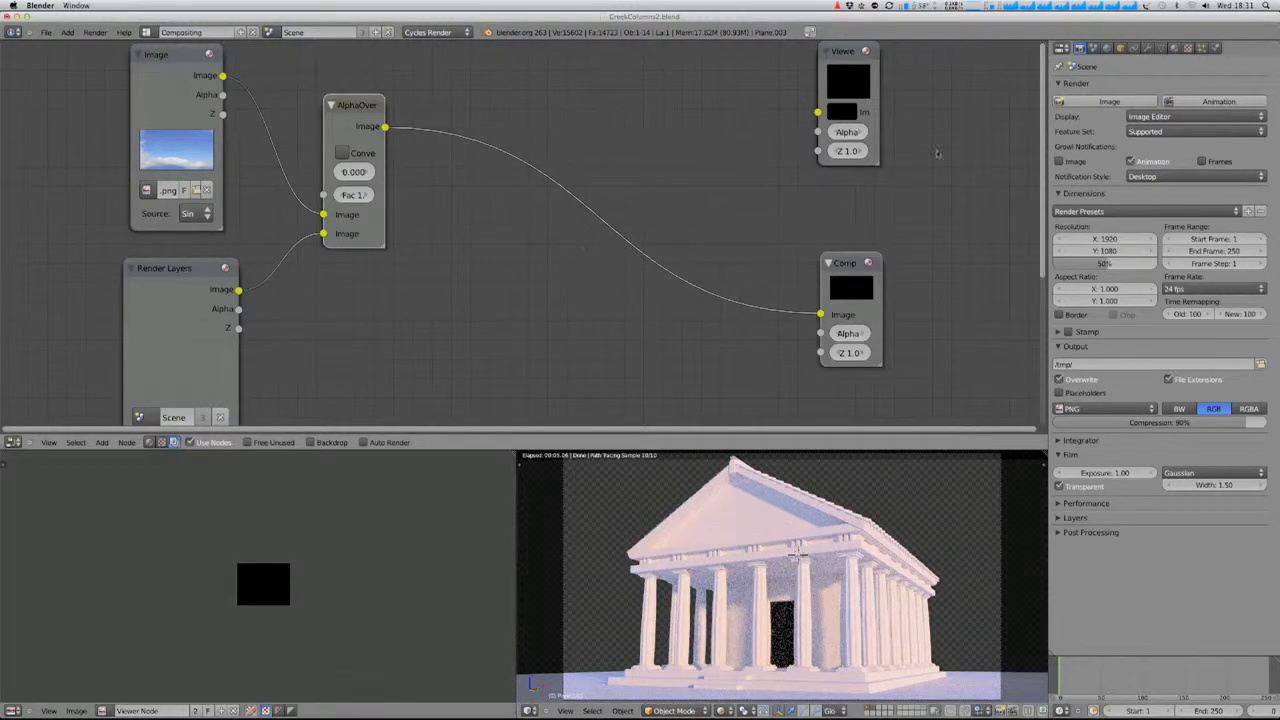
{"action": "left_click", "coordinate": [1058, 503]}
{"action": "scroll", "coordinate": [520, 235], "scroll_direction": "down", "scroll_amount": 2}
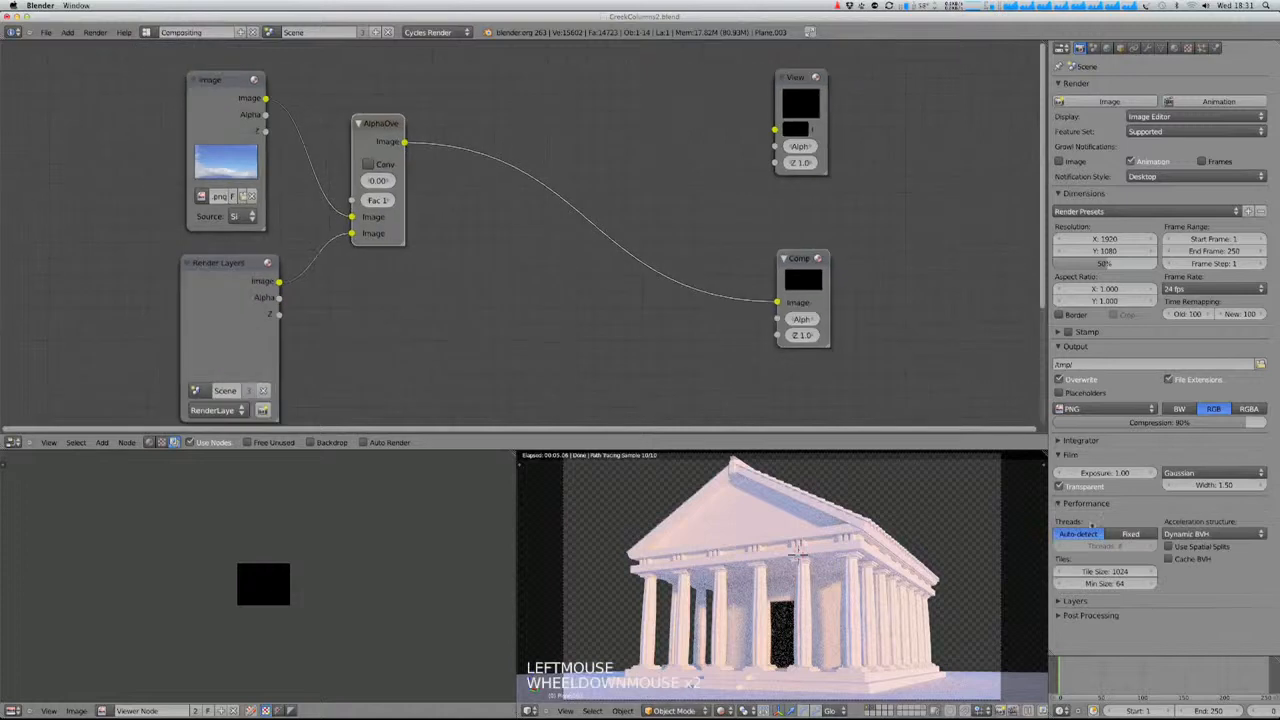
{"action": "left_click", "coordinate": [1059, 505]}
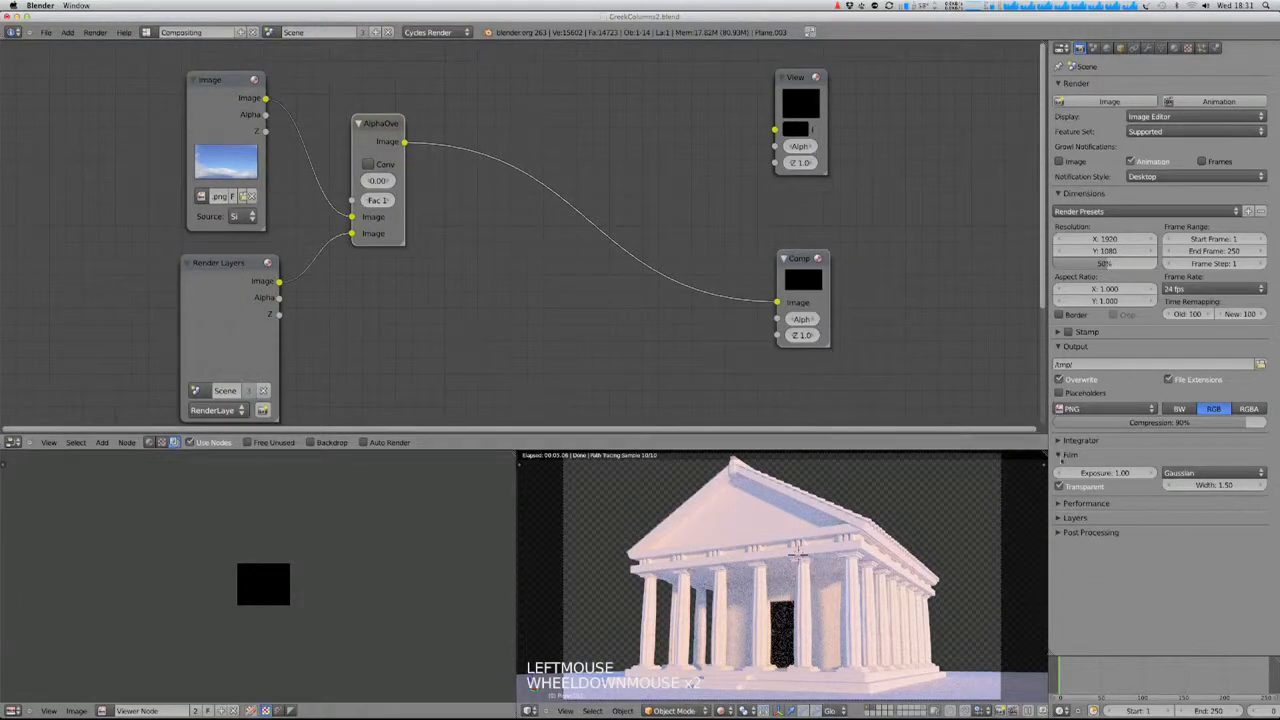
- Set the render resolution scale to 100% and the integrator's render samples to 500
{"action": "left_click", "coordinate": [1058, 441]}
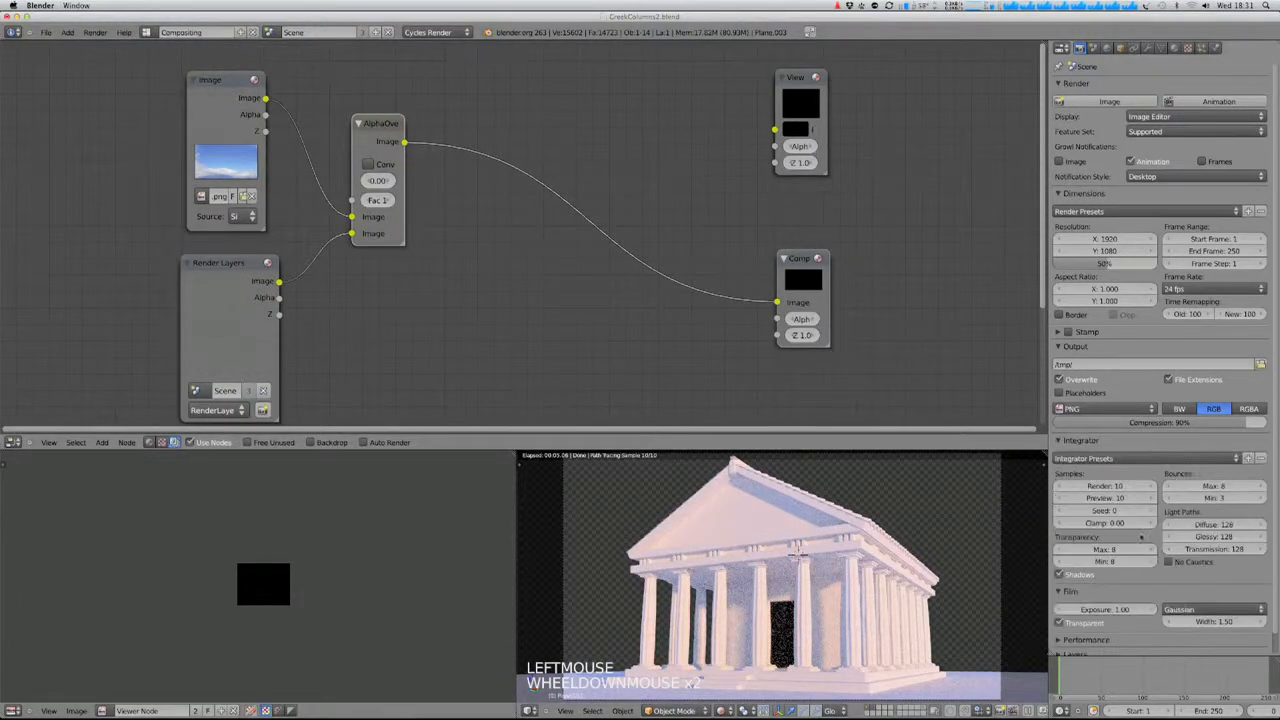
{"action": "scroll", "coordinate": [797, 553], "scroll_direction": "down", "scroll_amount": 1}
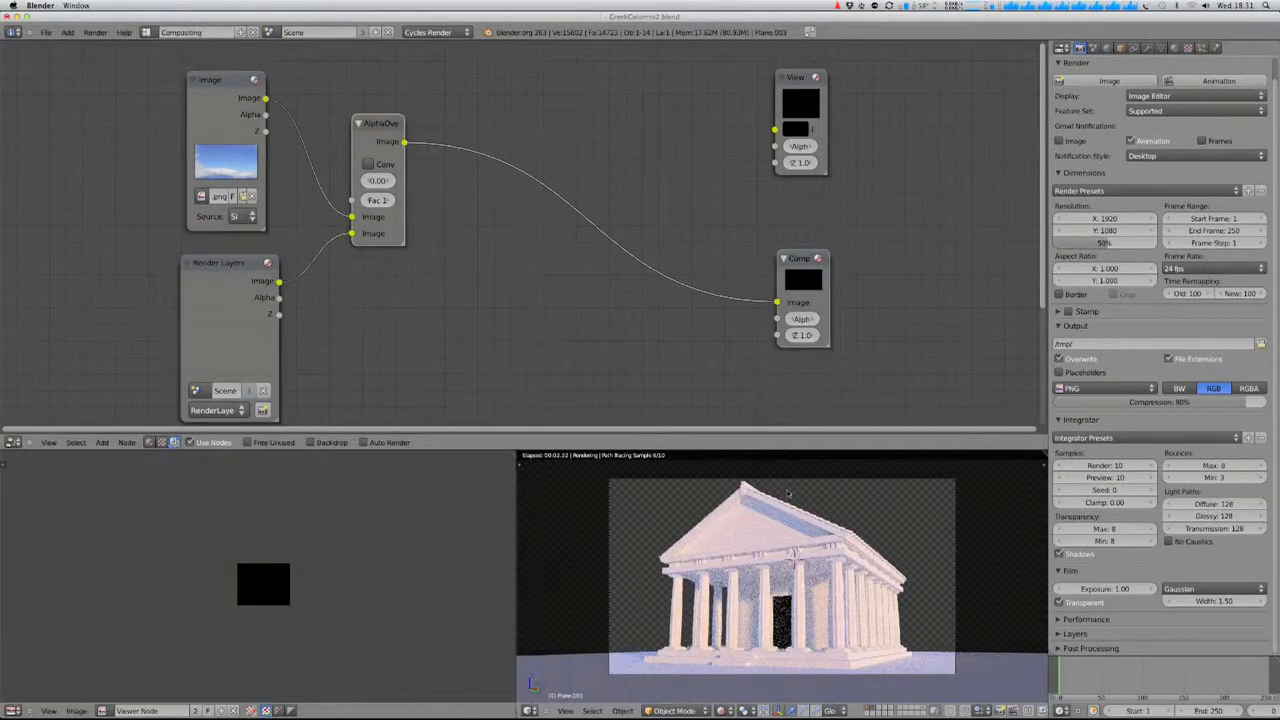
{"action": "left_click", "coordinate": [1117, 465]}
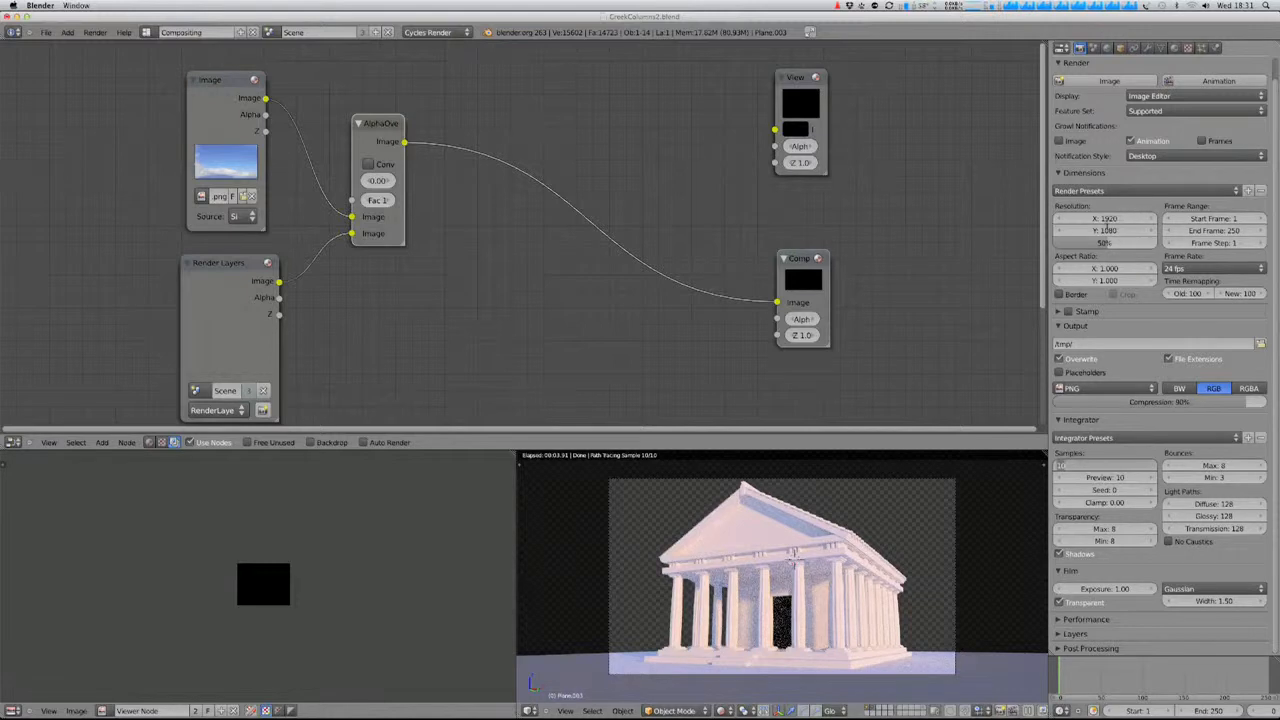
{"action": "left_click", "coordinate": [1107, 229]}
{"action": "left_click_drag", "start_coordinate": [1106, 243], "coordinate": [1156, 243]}
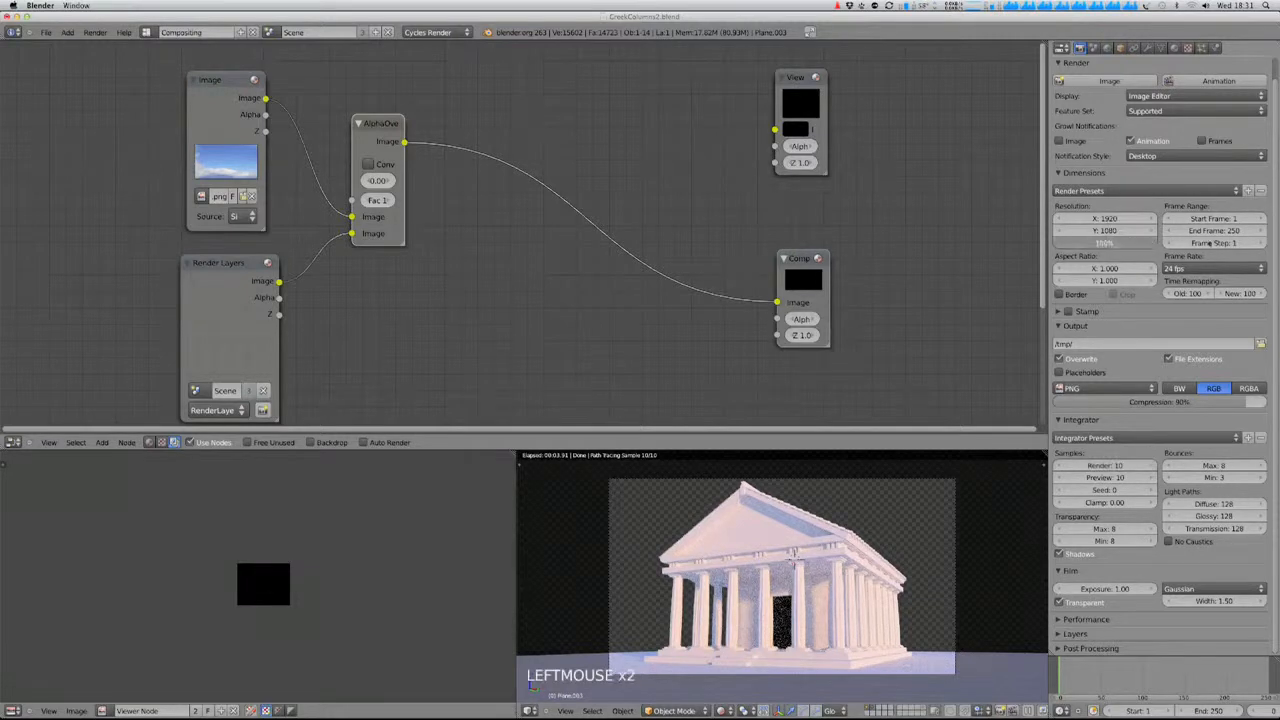
{"action": "left_click", "coordinate": [1132, 465]}
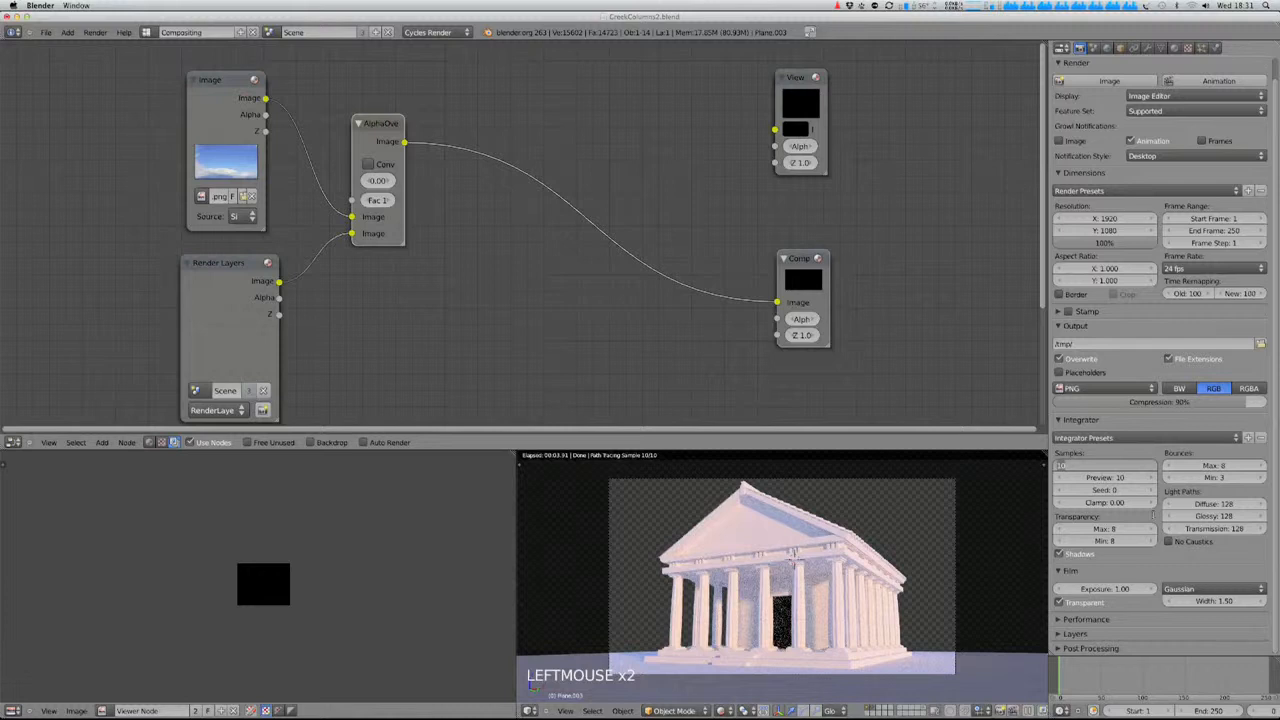
{"action": "type", "text": "200"}
{"action": "left_click", "coordinate": [1147, 524]}
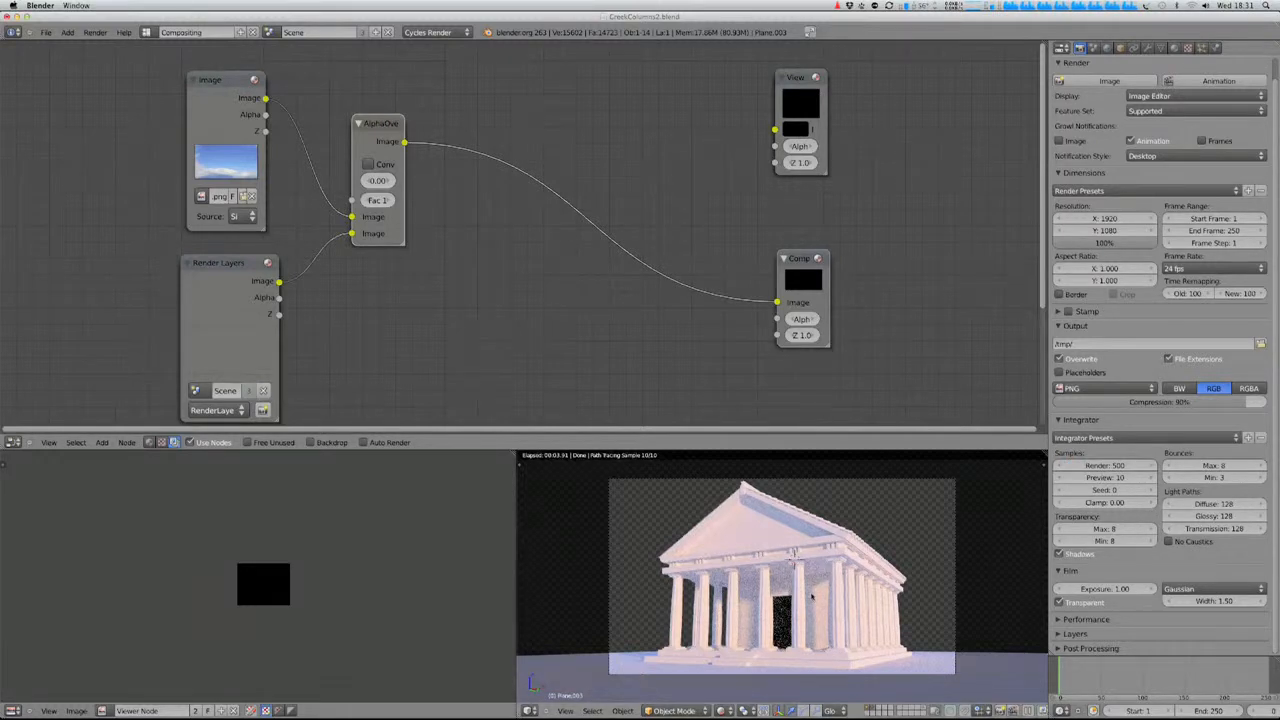
- Render the image and inspect the temple composited over the sky both close up and in full
{"action": "key", "text": "F12"}
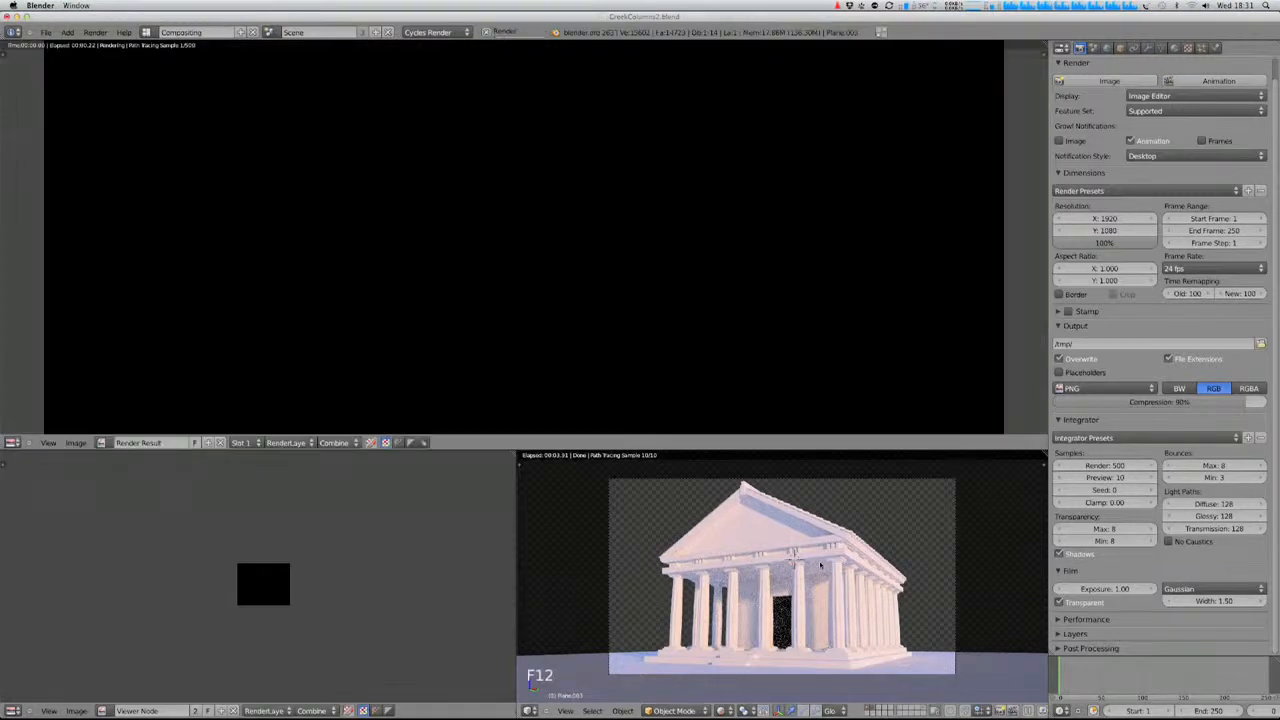
{"action": "scroll", "coordinate": [625, 293], "scroll_direction": "down", "scroll_amount": 2}
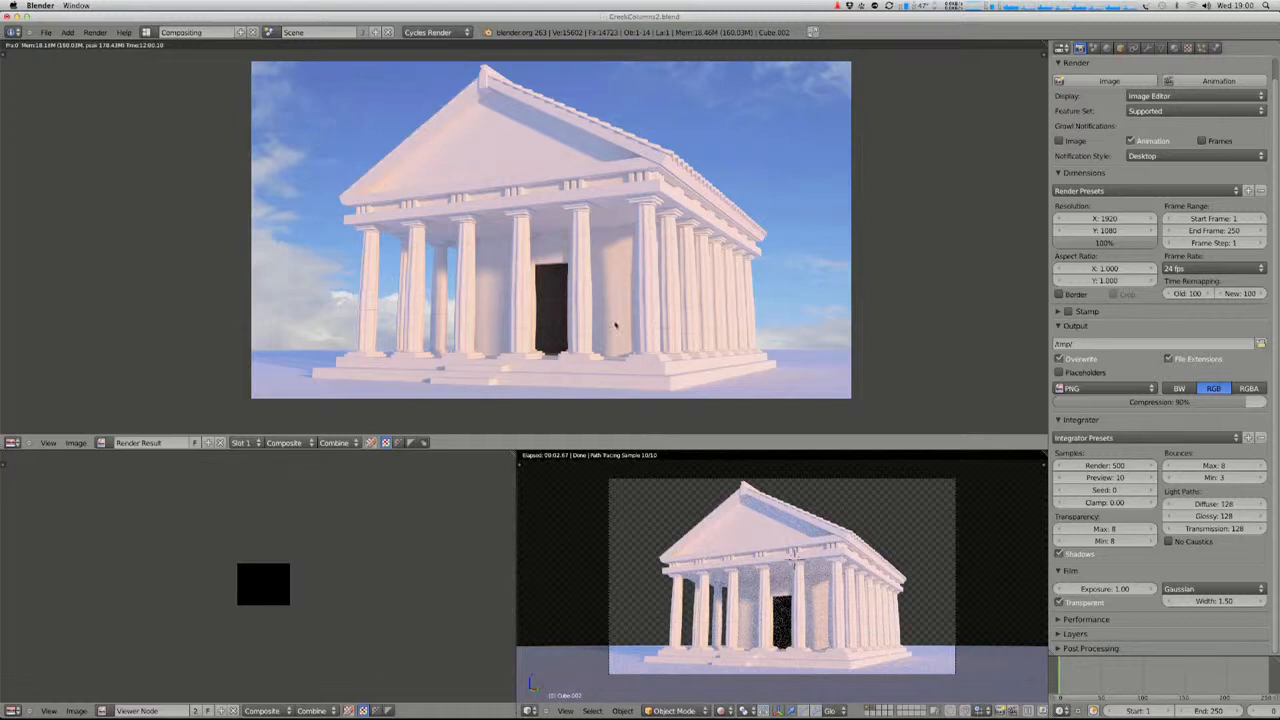
{"action": "scroll", "coordinate": [597, 288], "scroll_direction": "up", "scroll_amount": 2}
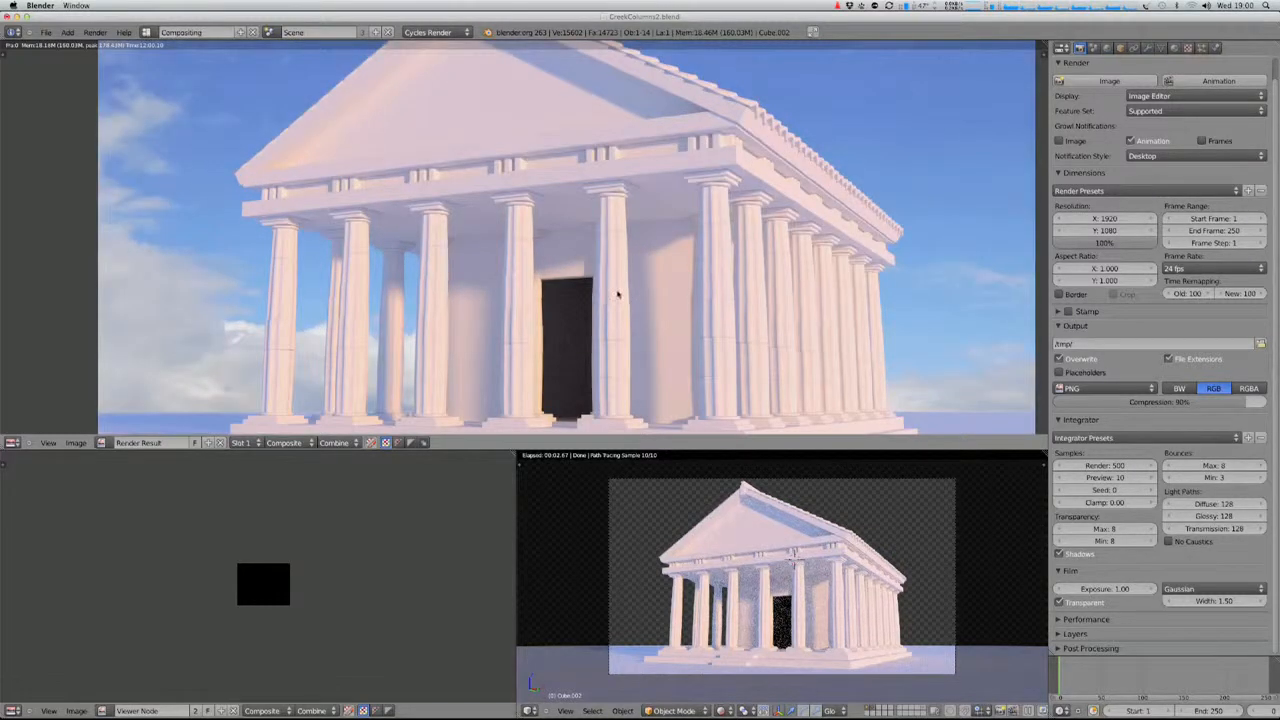
{"action": "scroll", "coordinate": [617, 293], "scroll_direction": "up", "scroll_amount": 1}
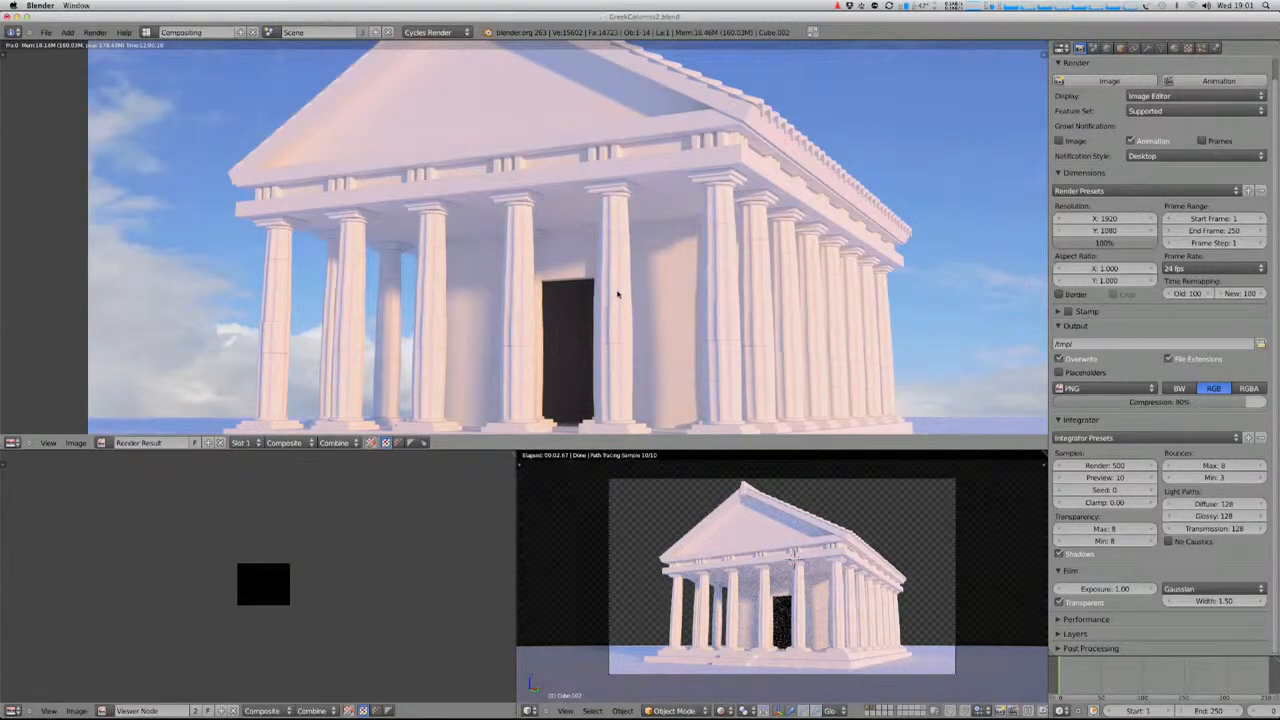
{"action": "key", "text": "Home"}
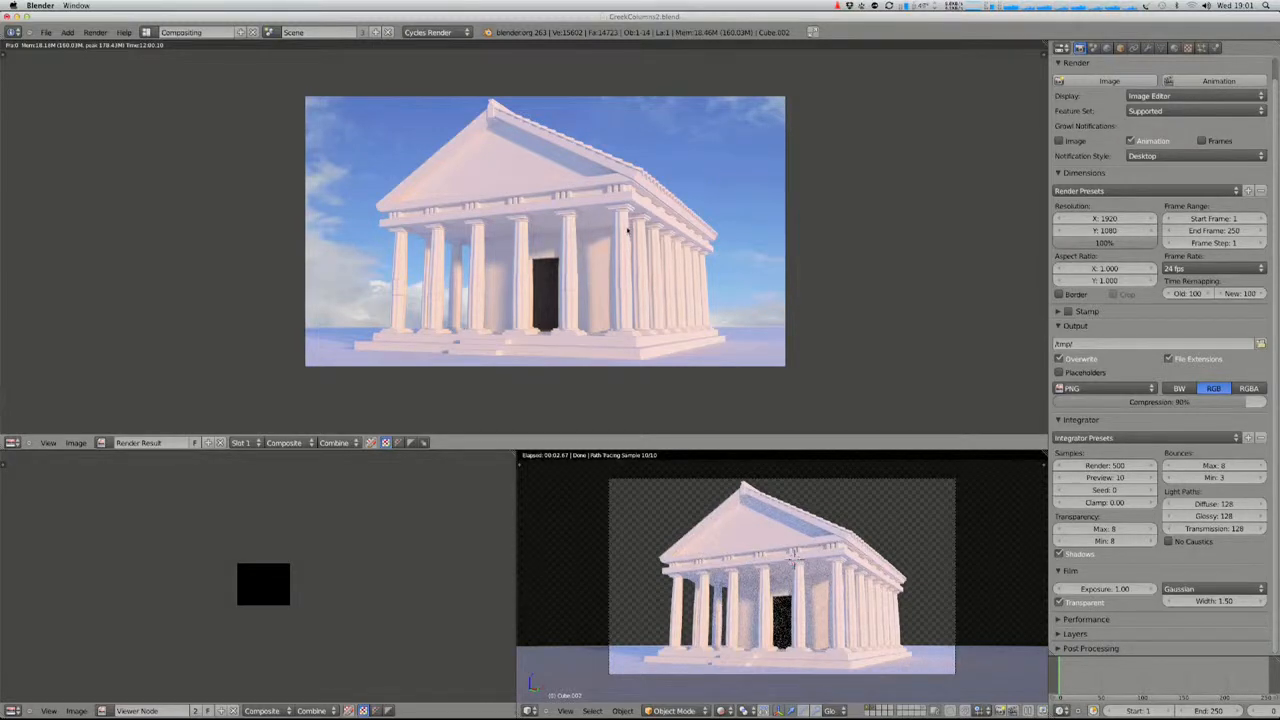
- Return to the compositing node tree, shift the Viewer node aside, and switch the 3D viewport to solid shading
{"action": "key", "text": "shift+F3"}
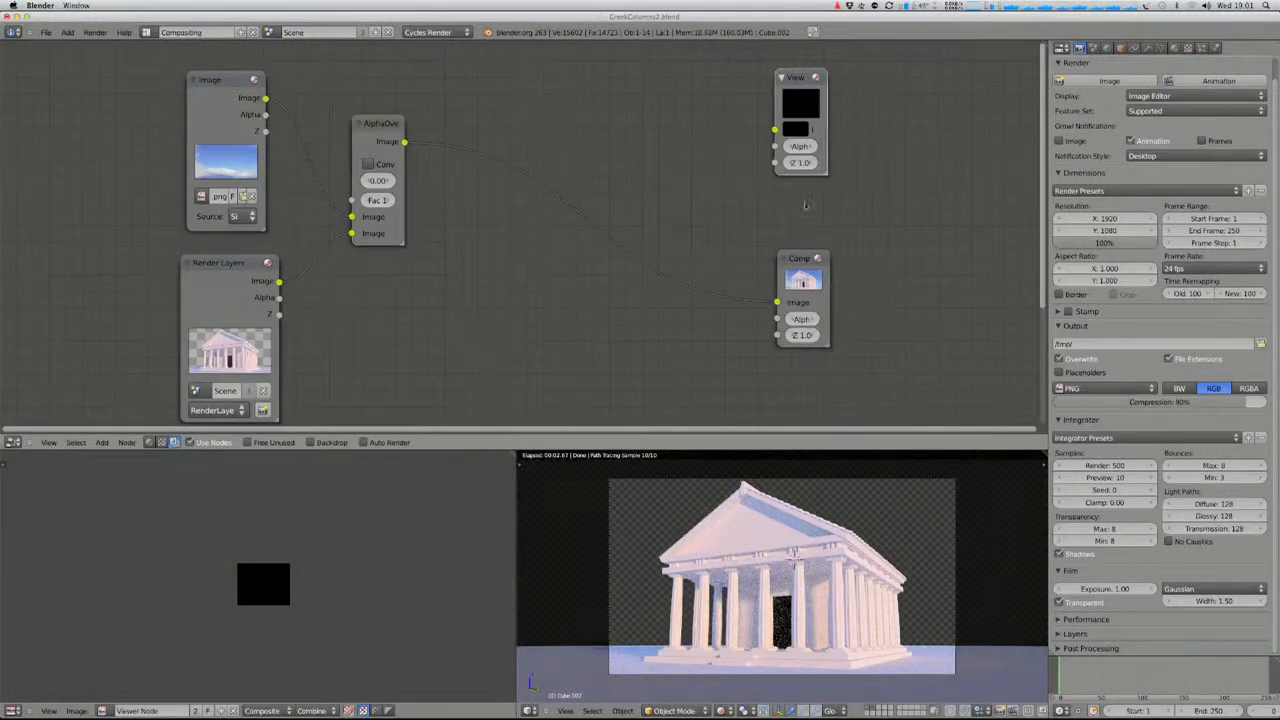
{"action": "key", "text": "g"}
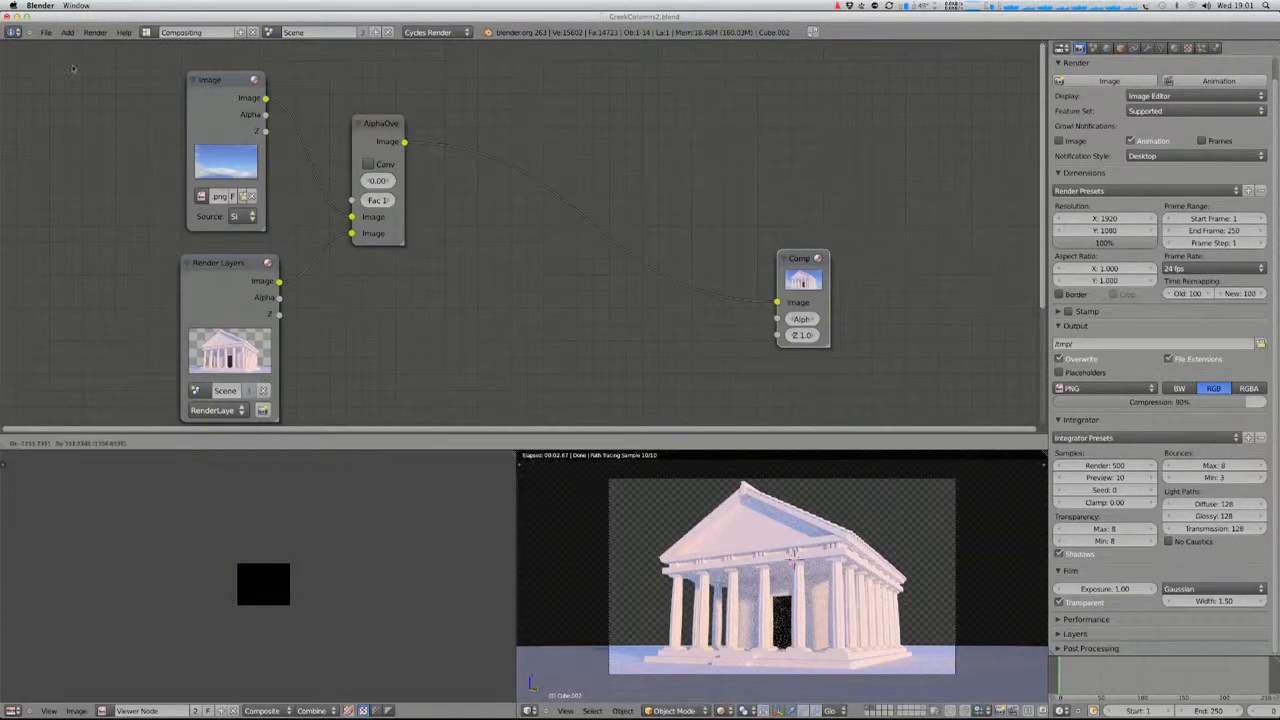
{"action": "left_click", "coordinate": [944, 255]}
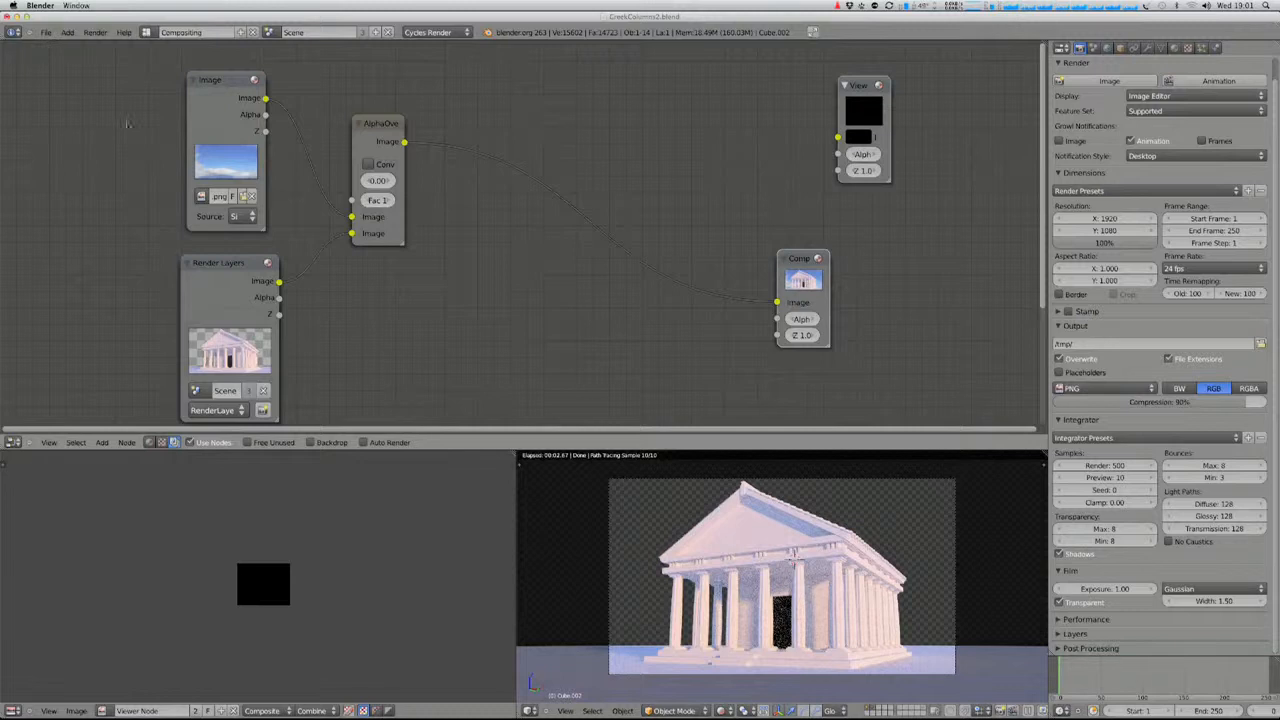
{"action": "key", "text": "z"}
{"action": "key", "text": "z"}
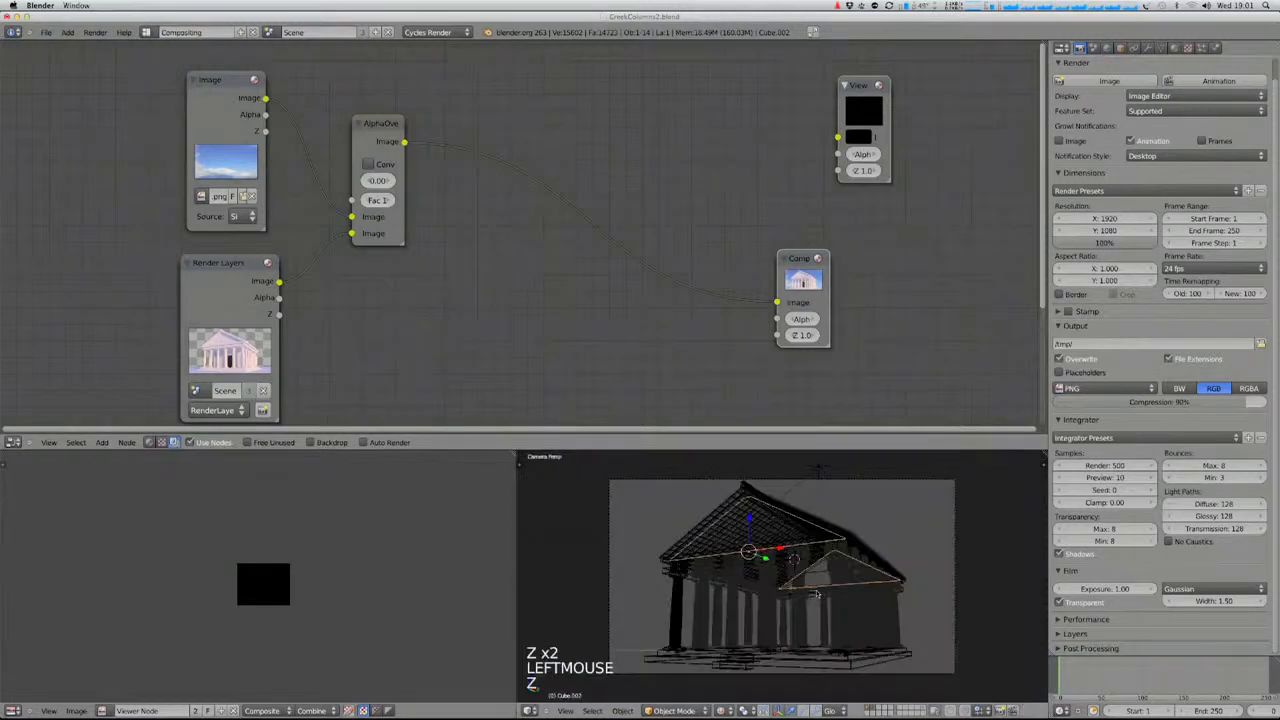
- Move the Viewer and Composite nodes well away from the AlphaOver node, stacking the Composite directly beneath the Viewer
{"action": "middle_click_drag", "start_coordinate": [697, 155], "coordinate": [636, 199]}
{"action": "left_click_drag", "start_coordinate": [808, 148], "coordinate": [1140, 133]}
{"action": "left_click_drag", "start_coordinate": [757, 310], "coordinate": [1050, 262]}
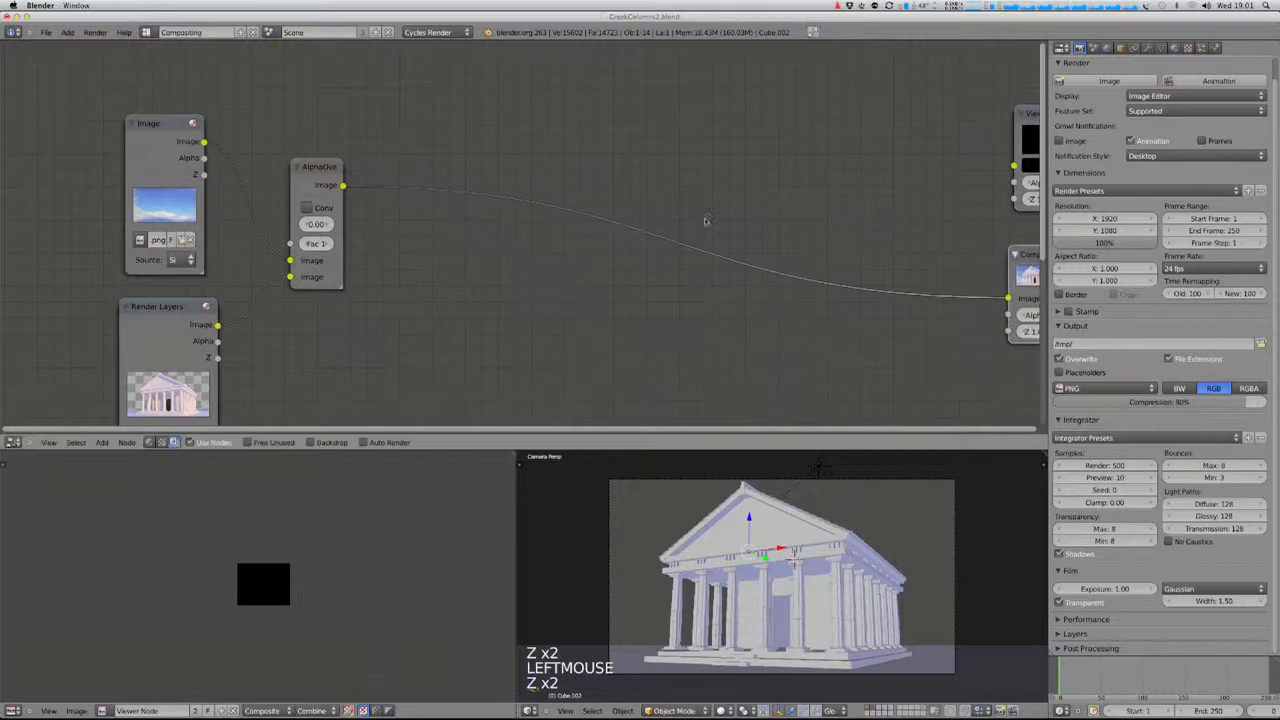
{"action": "middle_click_drag", "start_coordinate": [706, 214], "coordinate": [530, 200]}
{"action": "left_click_drag", "start_coordinate": [862, 123], "coordinate": [943, 112]}
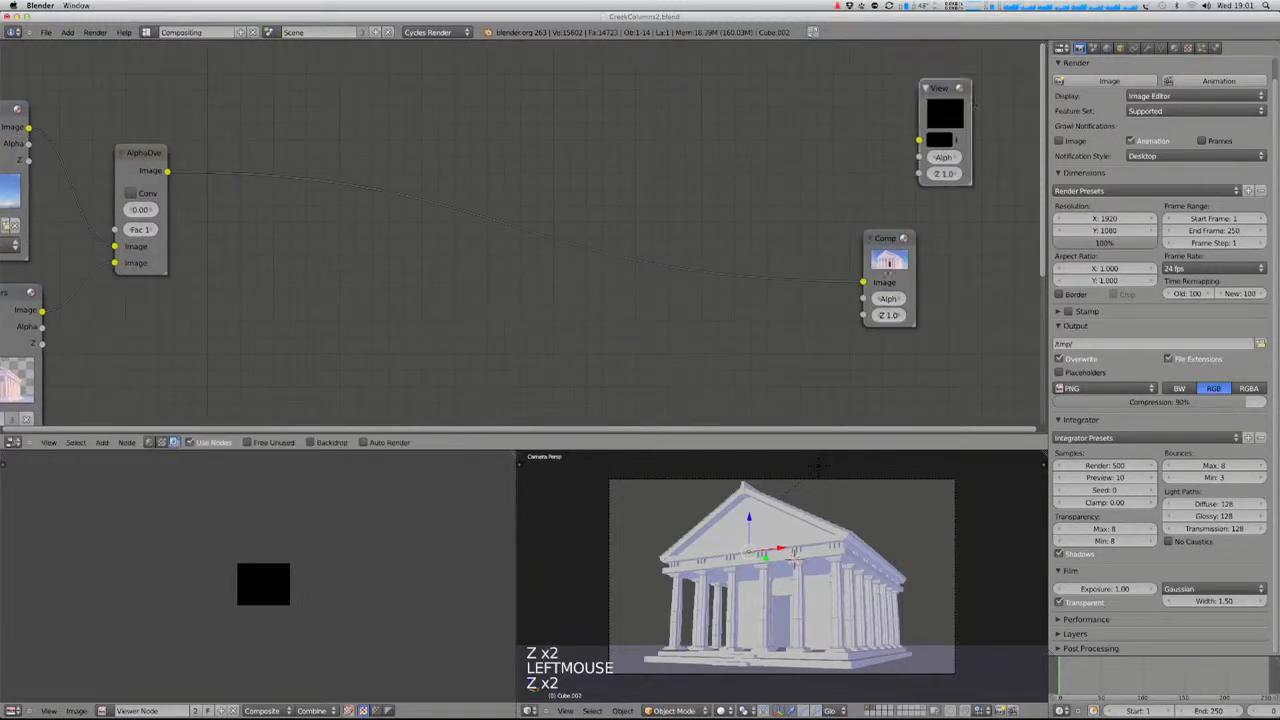
{"action": "left_click_drag", "start_coordinate": [922, 260], "coordinate": [983, 219]}
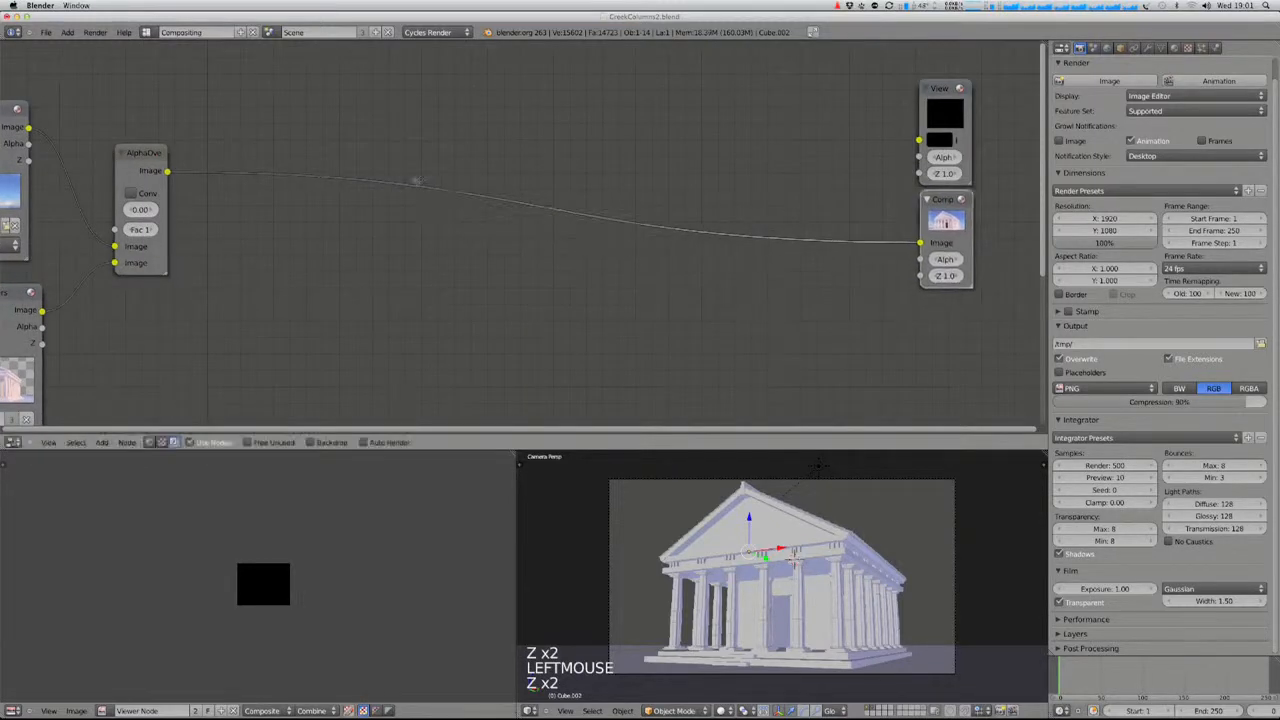
{"action": "middle_click_drag", "start_coordinate": [416, 182], "coordinate": [587, 204]}
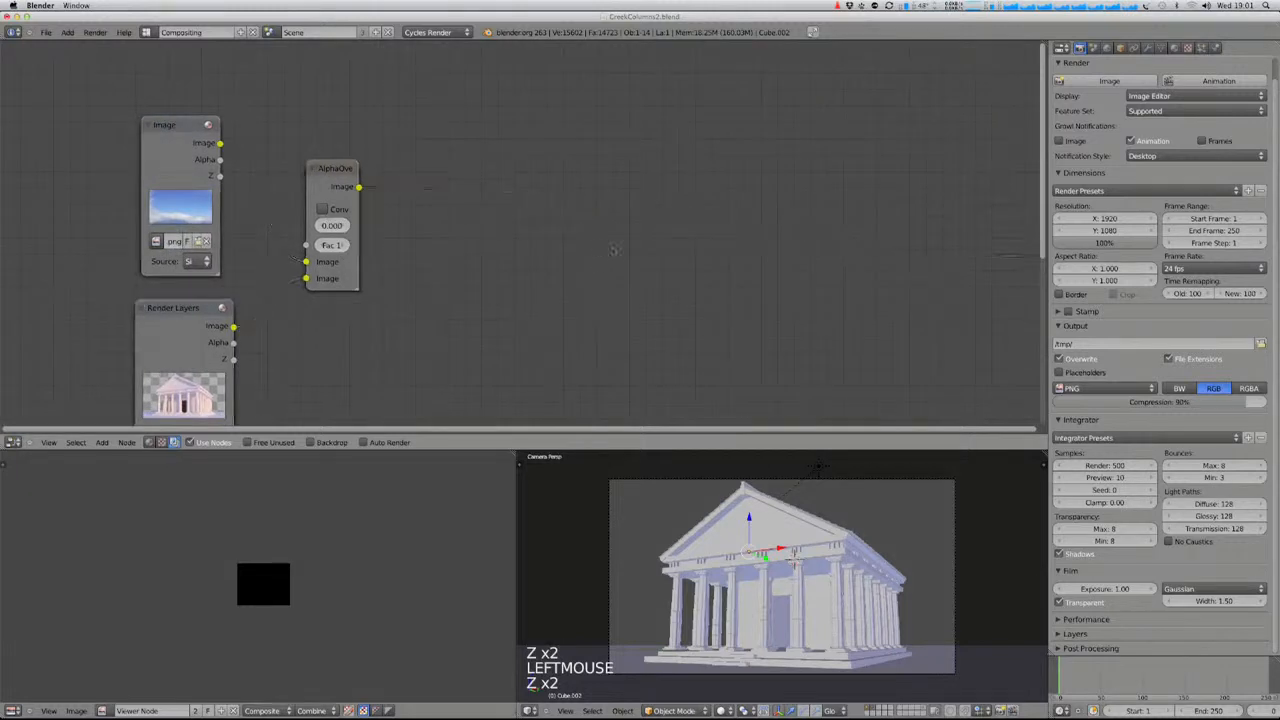
{"action": "key", "text": "shift+a"}
{"action": "mouse_move", "coordinate": [570, 255]}
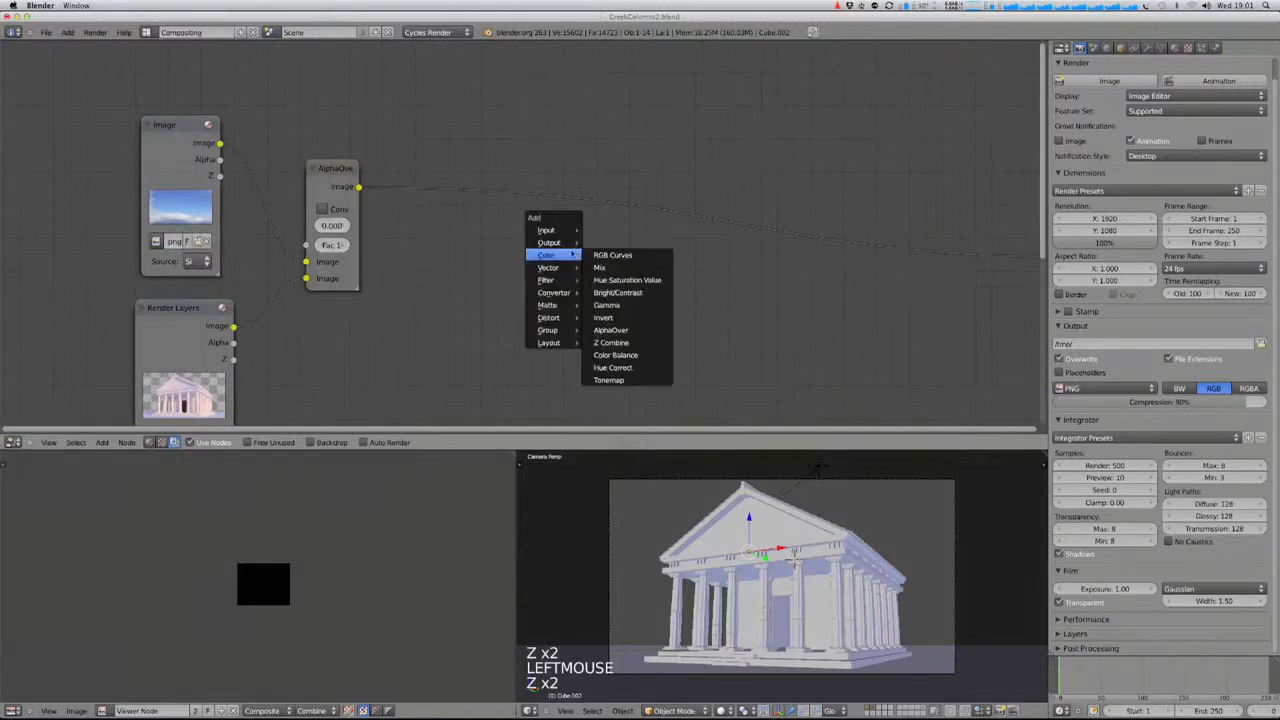
{"action": "mouse_move", "coordinate": [565, 280]}
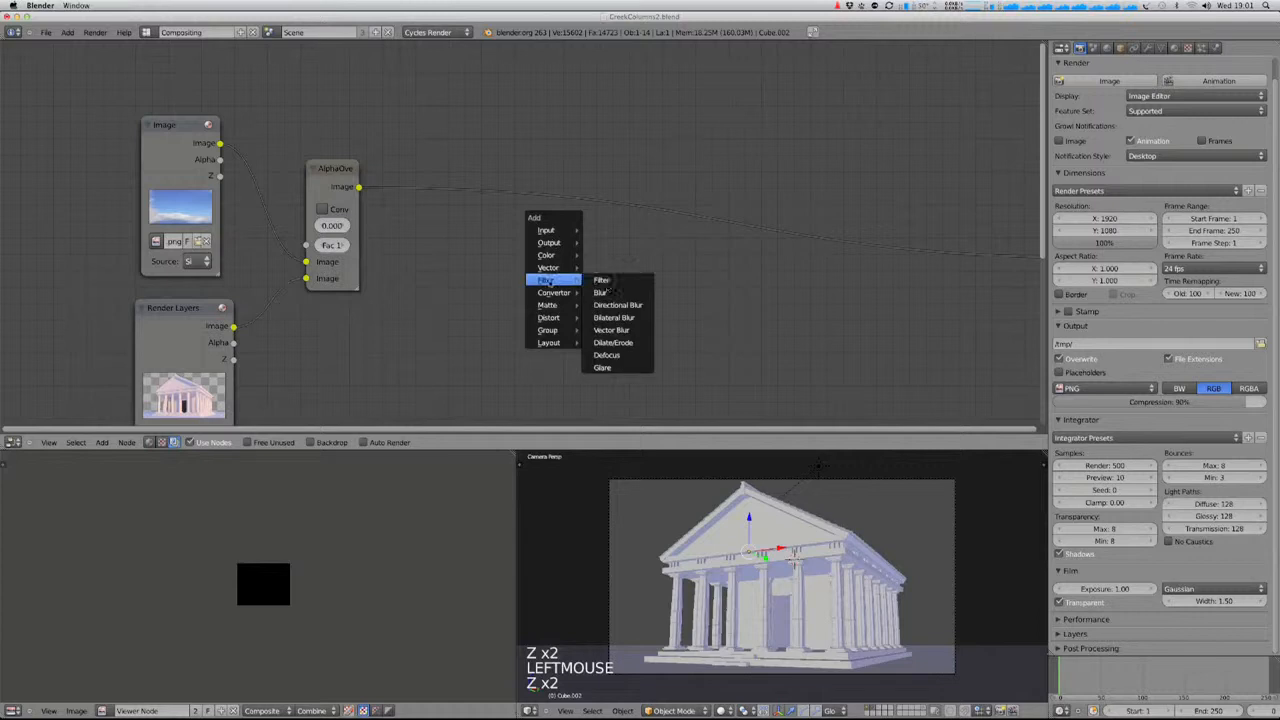
{"action": "left_click", "coordinate": [606, 284]}
{"action": "left_click", "coordinate": [423, 264]}
{"action": "key", "text": "x"}
- Add a Blur filter node to the compositing tree beside the AlphaOver node
{"action": "key", "text": "shift+a"}
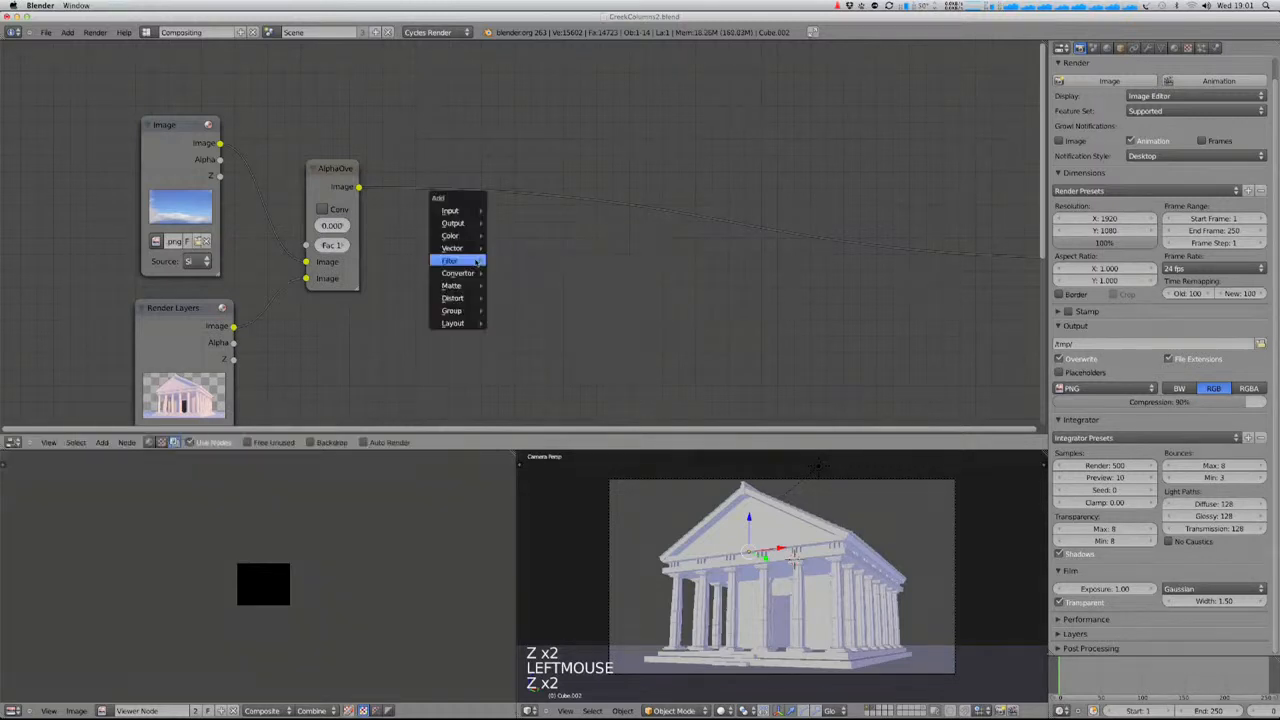
{"action": "mouse_move", "coordinate": [470, 261]}
{"action": "left_click", "coordinate": [508, 273]}
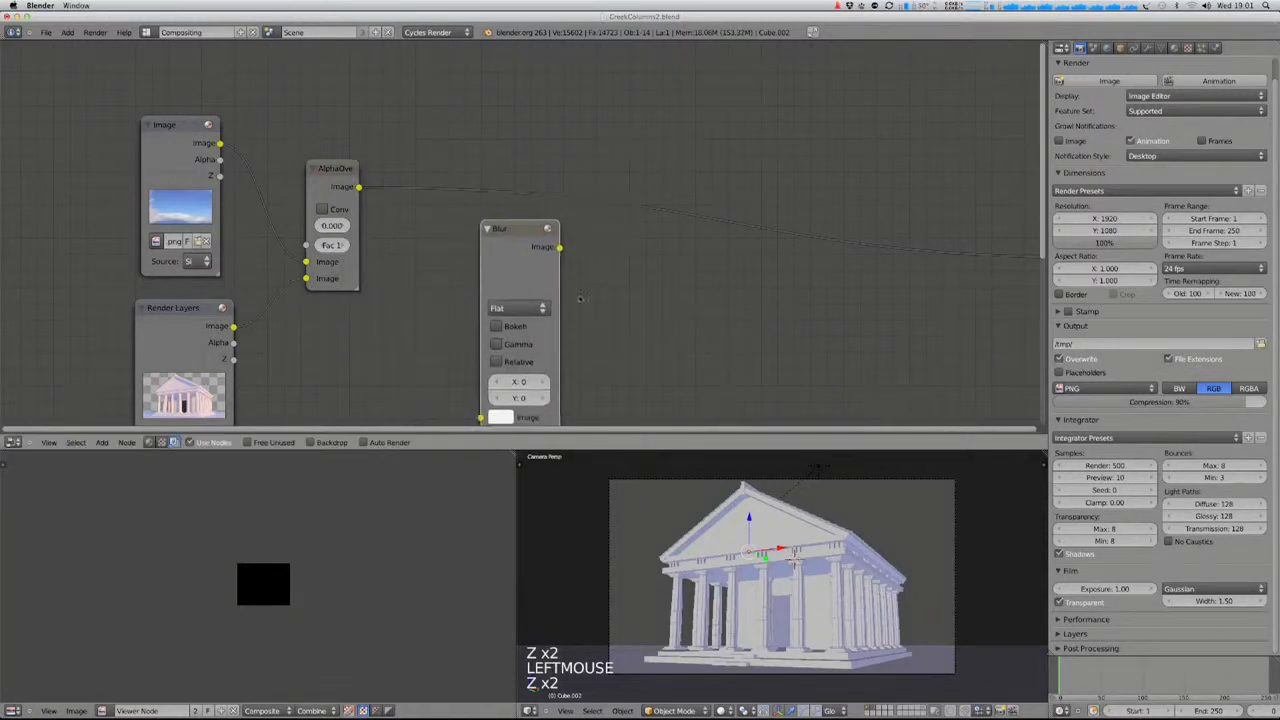
- Place the new Blur node and feed the AlphaOver output into its image input
{"action": "left_click", "coordinate": [514, 275]}
{"action": "middle_click_drag", "start_coordinate": [584, 240], "coordinate": [590, 204]}
{"action": "left_click_drag", "start_coordinate": [365, 150], "coordinate": [487, 381]}
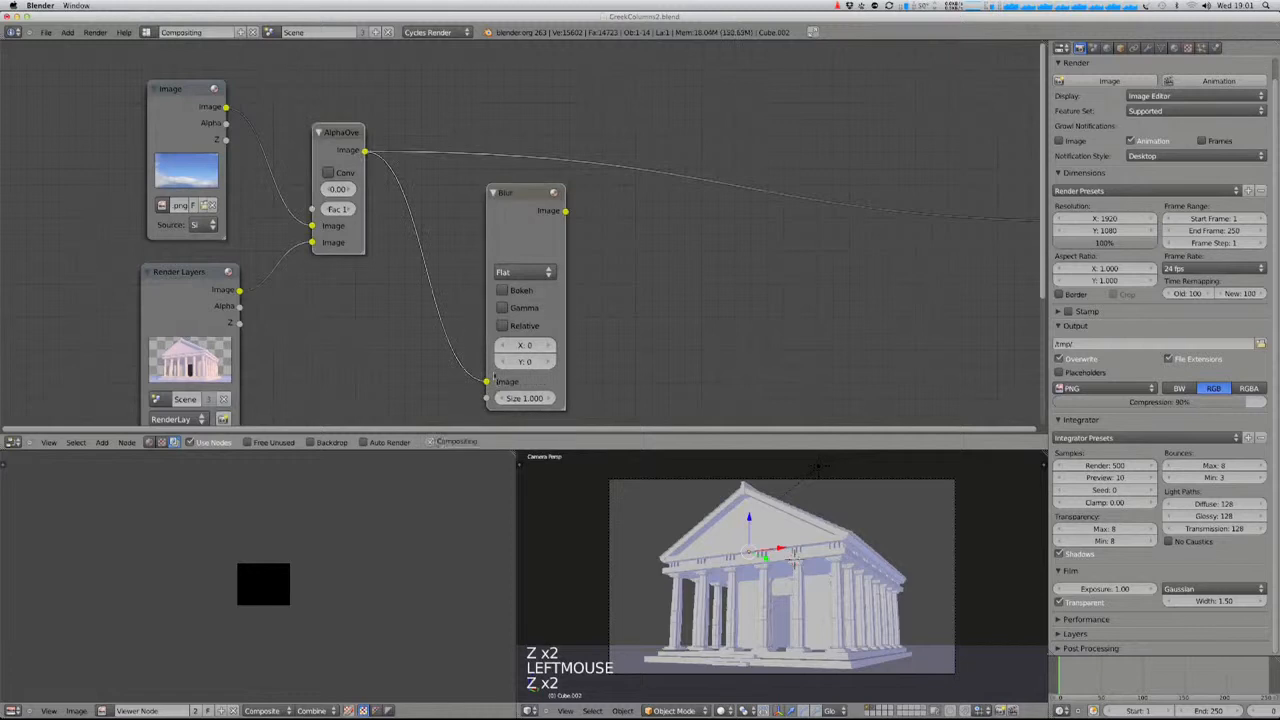
- Insert a Mix node on the AlphaOver output link and feed the Blur output into its second image input
{"action": "key", "text": "shift+a"}
{"action": "mouse_move", "coordinate": [636, 225]}
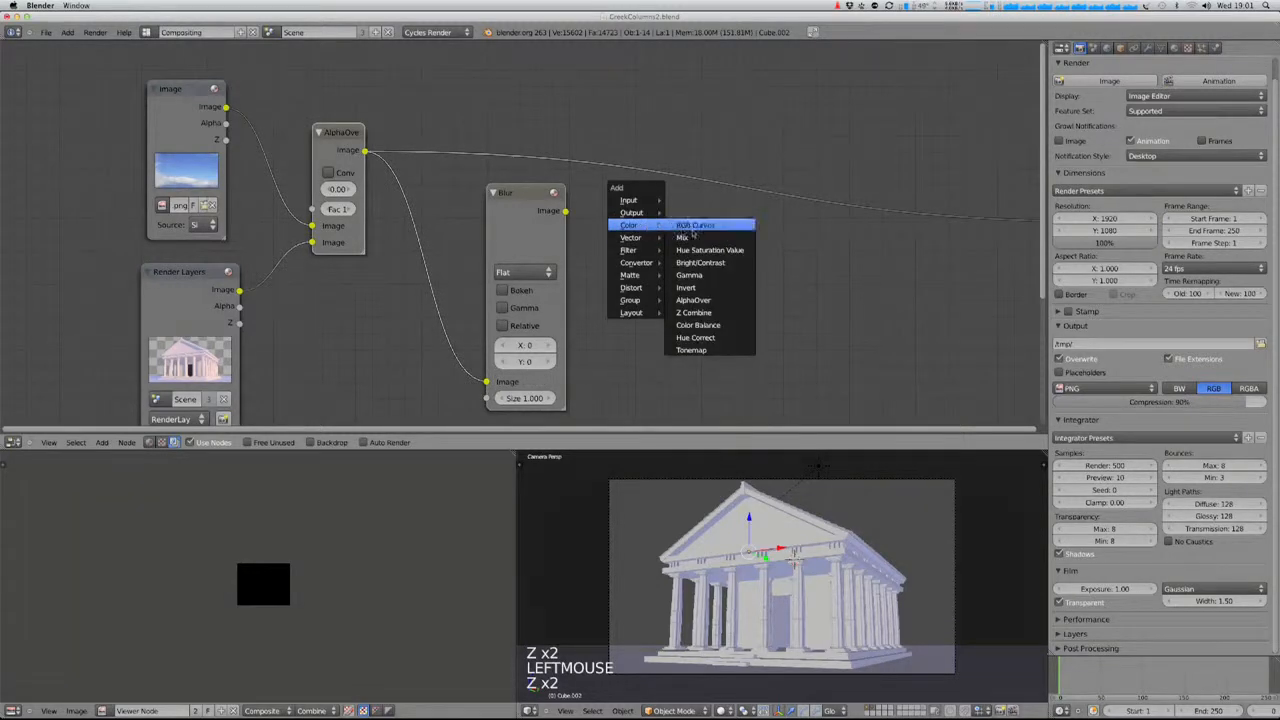
{"action": "left_click", "coordinate": [690, 221]}
{"action": "left_click", "coordinate": [701, 113]}
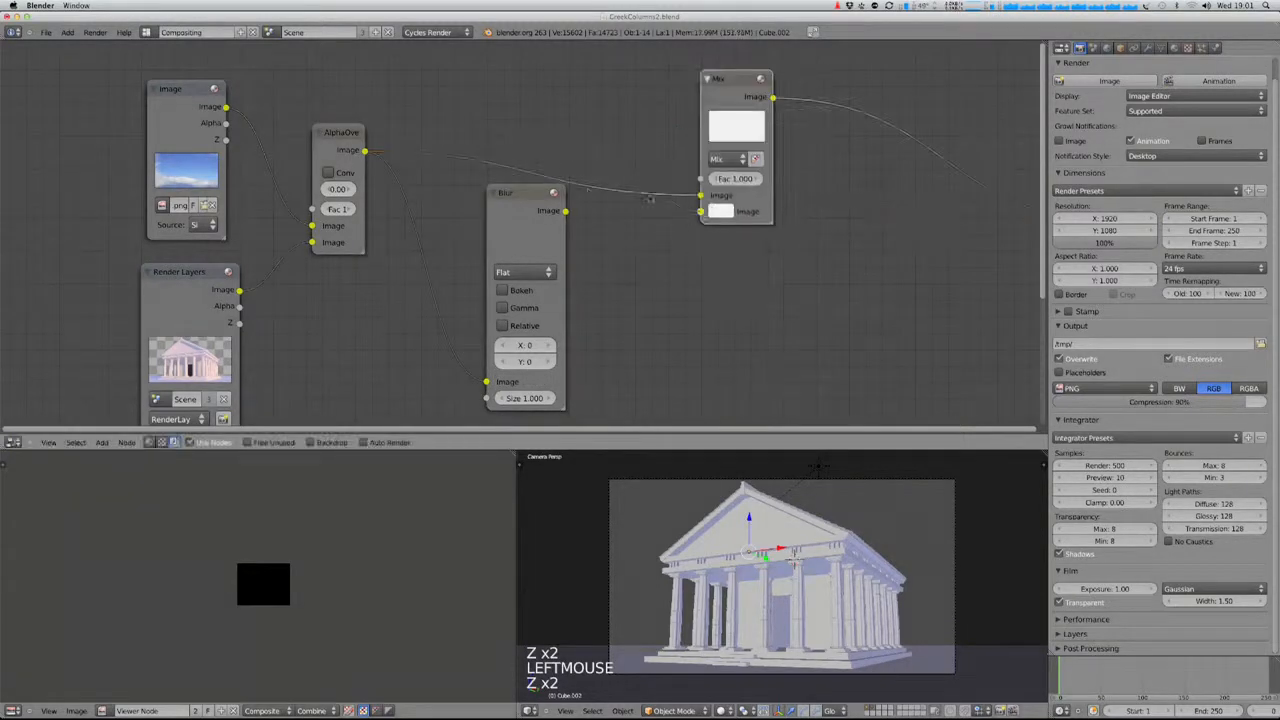
{"action": "left_click_drag", "start_coordinate": [565, 210], "coordinate": [700, 211]}
- Set the Mix node's blend type to Add and shift the node farther from the Blur node
{"action": "left_click", "coordinate": [724, 160]}
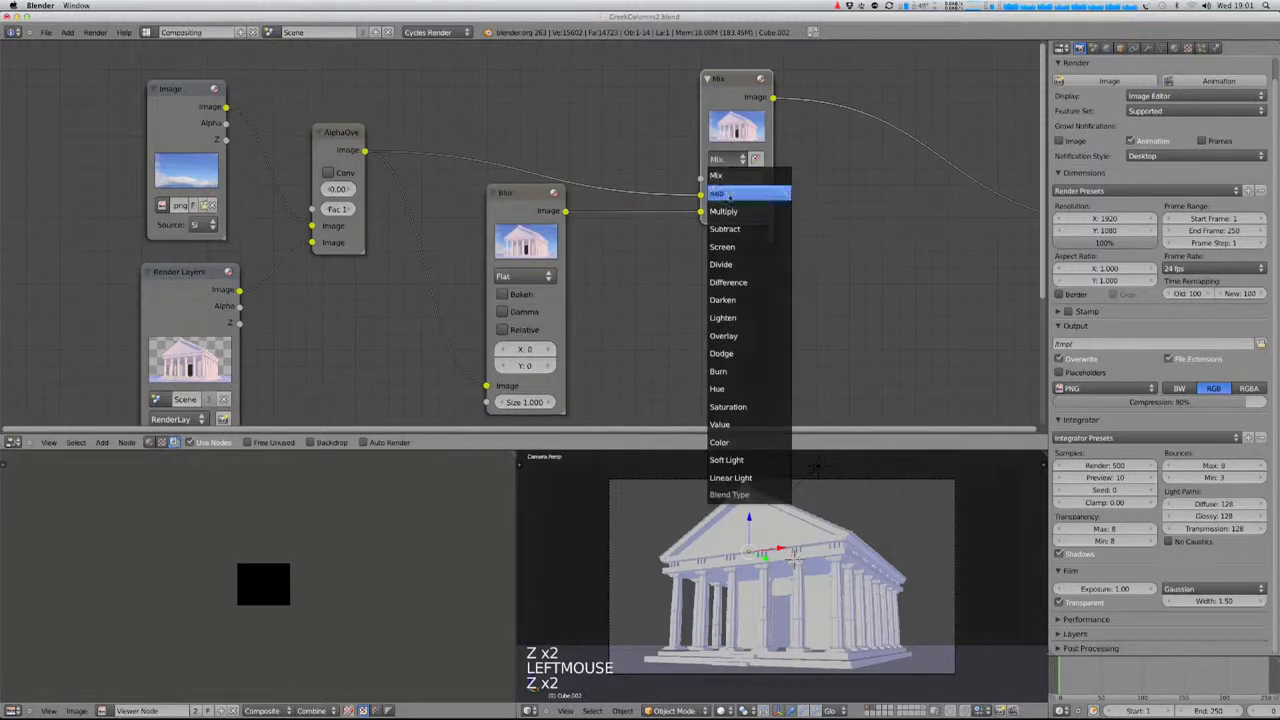
{"action": "left_click", "coordinate": [728, 197]}
{"action": "left_click_drag", "start_coordinate": [733, 122], "coordinate": [753, 95]}
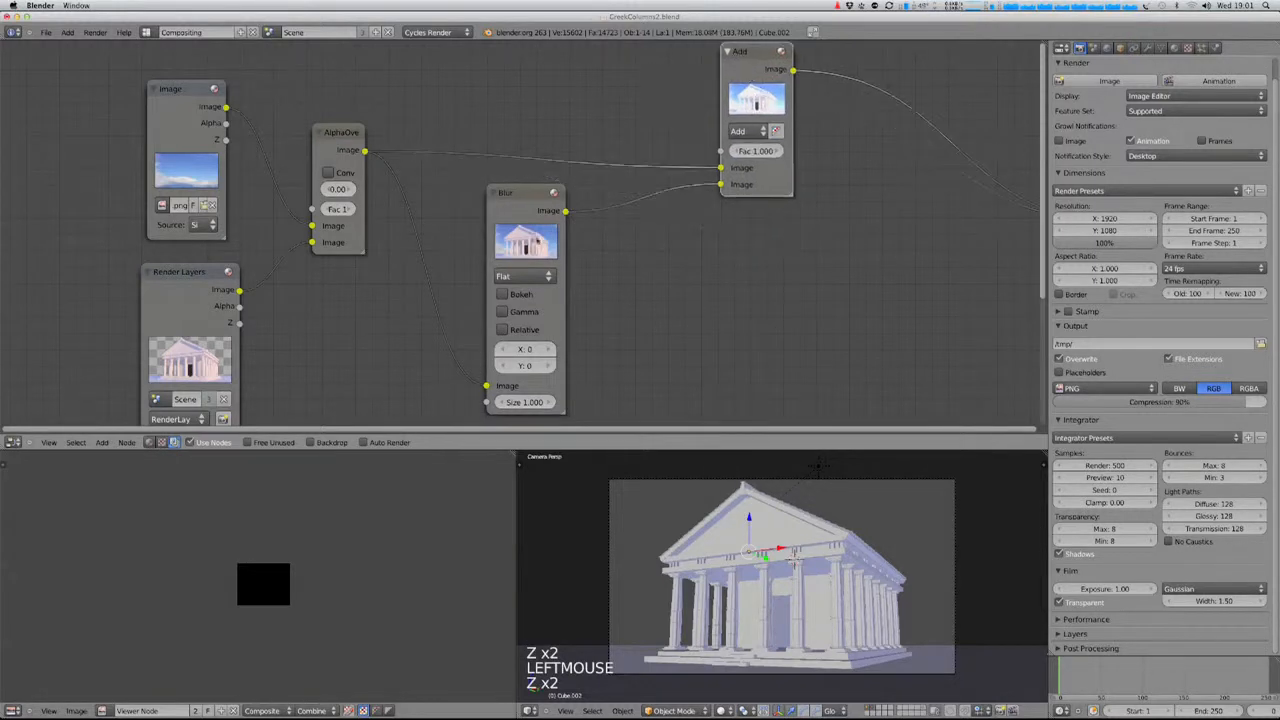
- Connect the Add node's output to the Viewer node to preview the blended result
{"action": "left_click_drag", "start_coordinate": [535, 238], "coordinate": [546, 236]}
{"action": "middle_click_drag", "start_coordinate": [571, 259], "coordinate": [241, 281]}
{"action": "left_click", "coordinate": [428, 128], "text": "ctrl+shift"}
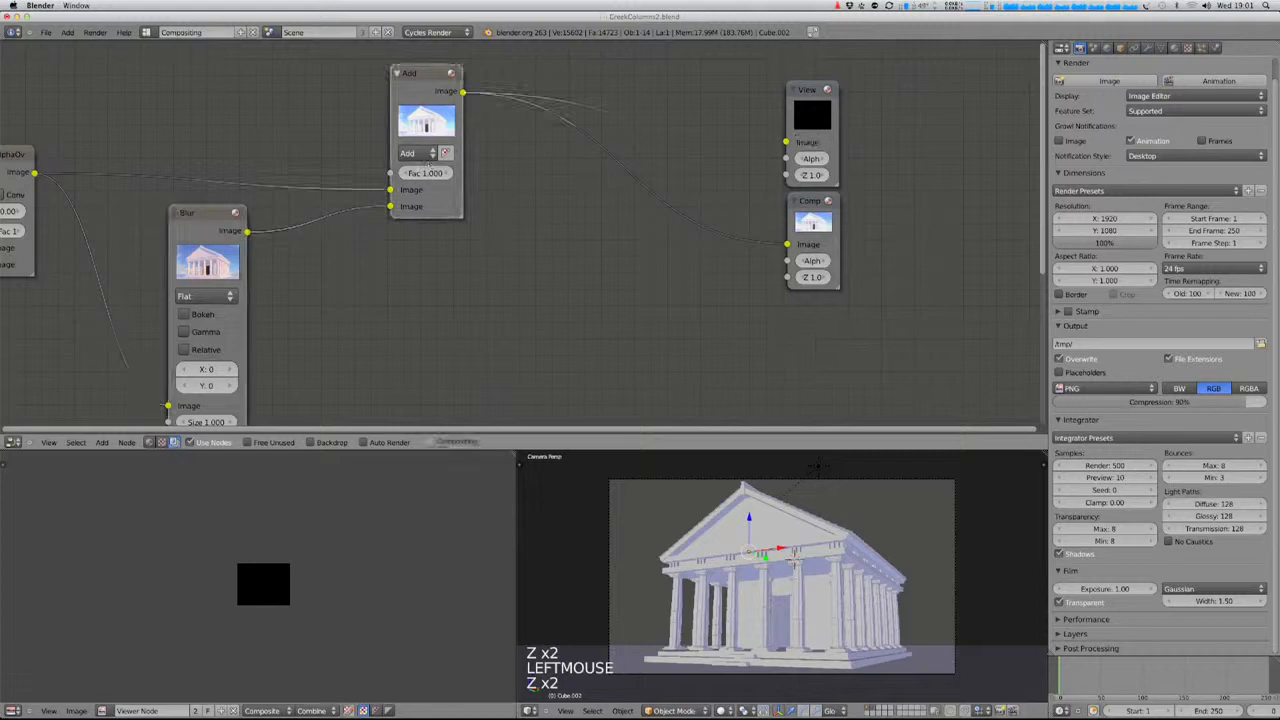
- Insert an RGB Curves node between the AlphaOver and Blur nodes and space the nodes apart
{"action": "middle_click_drag", "start_coordinate": [312, 298], "coordinate": [603, 264]}
{"action": "key", "text": "shift+a"}
{"action": "mouse_move", "coordinate": [676, 259]}
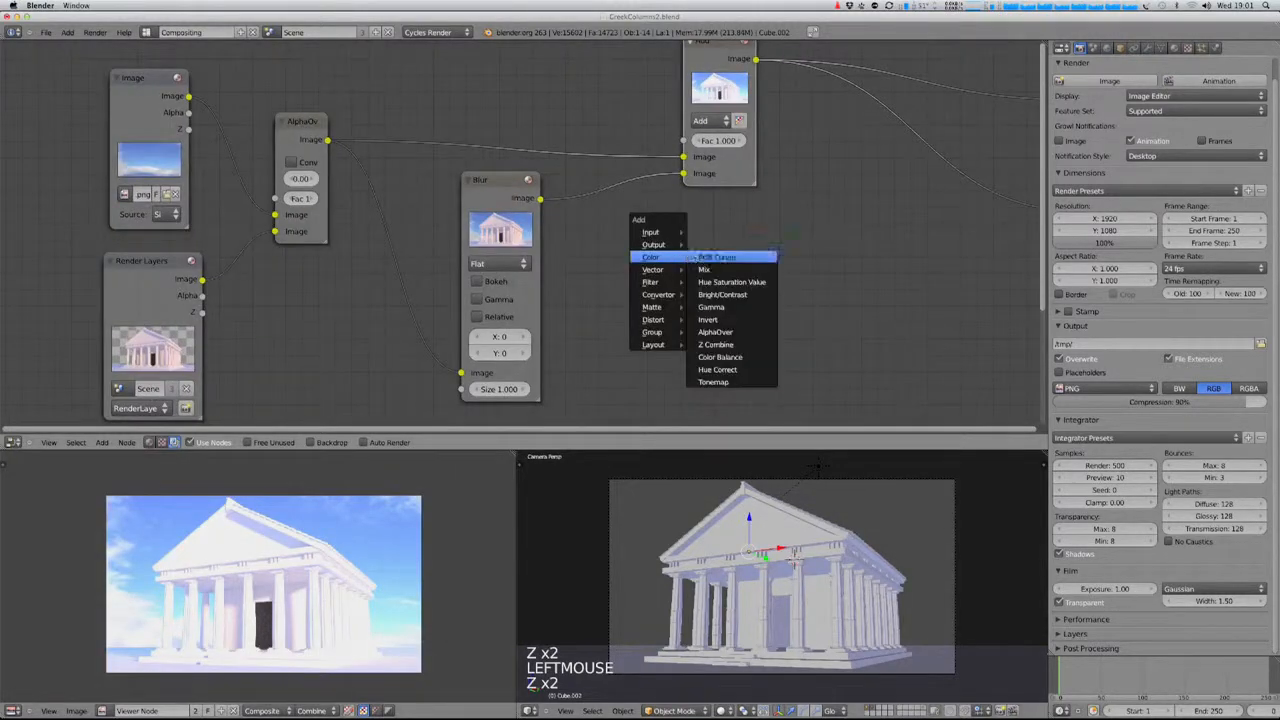
{"action": "left_click", "coordinate": [760, 258]}
{"action": "left_click", "coordinate": [322, 206]}
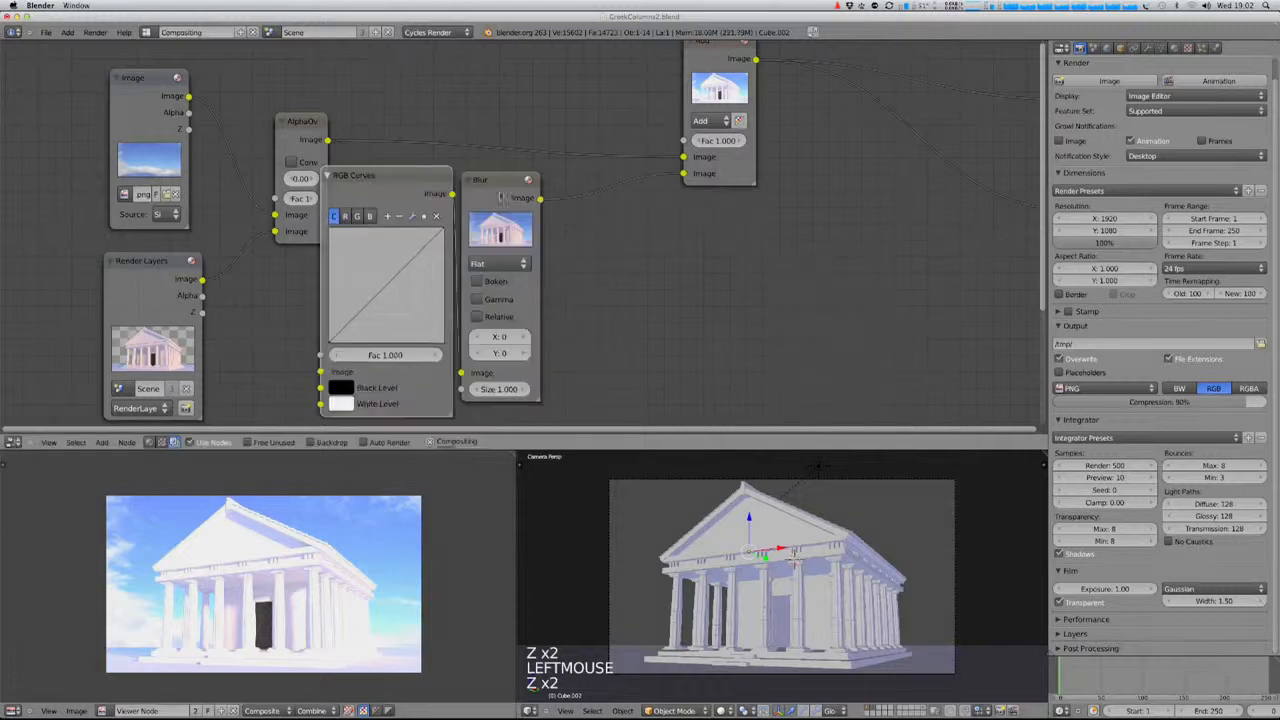
{"action": "left_click", "coordinate": [496, 190]}
{"action": "left_click", "coordinate": [364, 179], "text": "shift"}
{"action": "key", "text": "g"}
{"action": "left_click", "coordinate": [467, 204]}
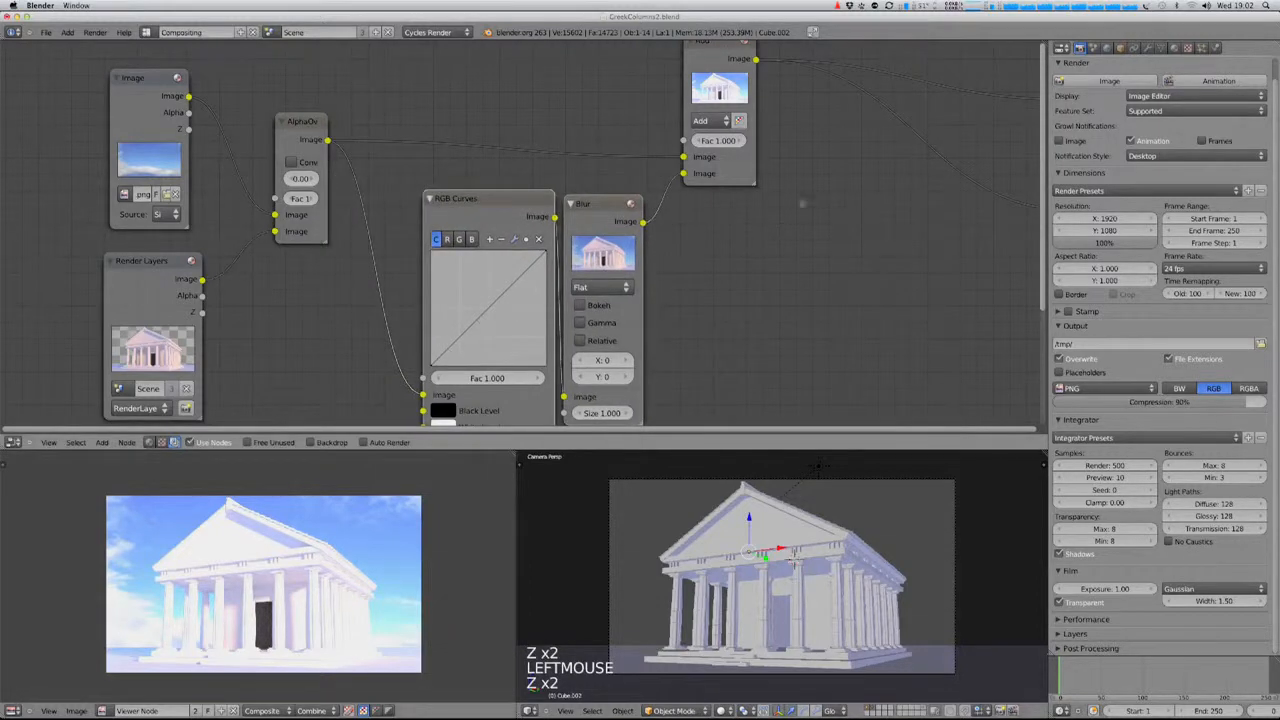
{"action": "middle_click_drag", "start_coordinate": [803, 204], "coordinate": [805, 199]}
{"action": "left_click_drag", "start_coordinate": [491, 202], "coordinate": [437, 196]}
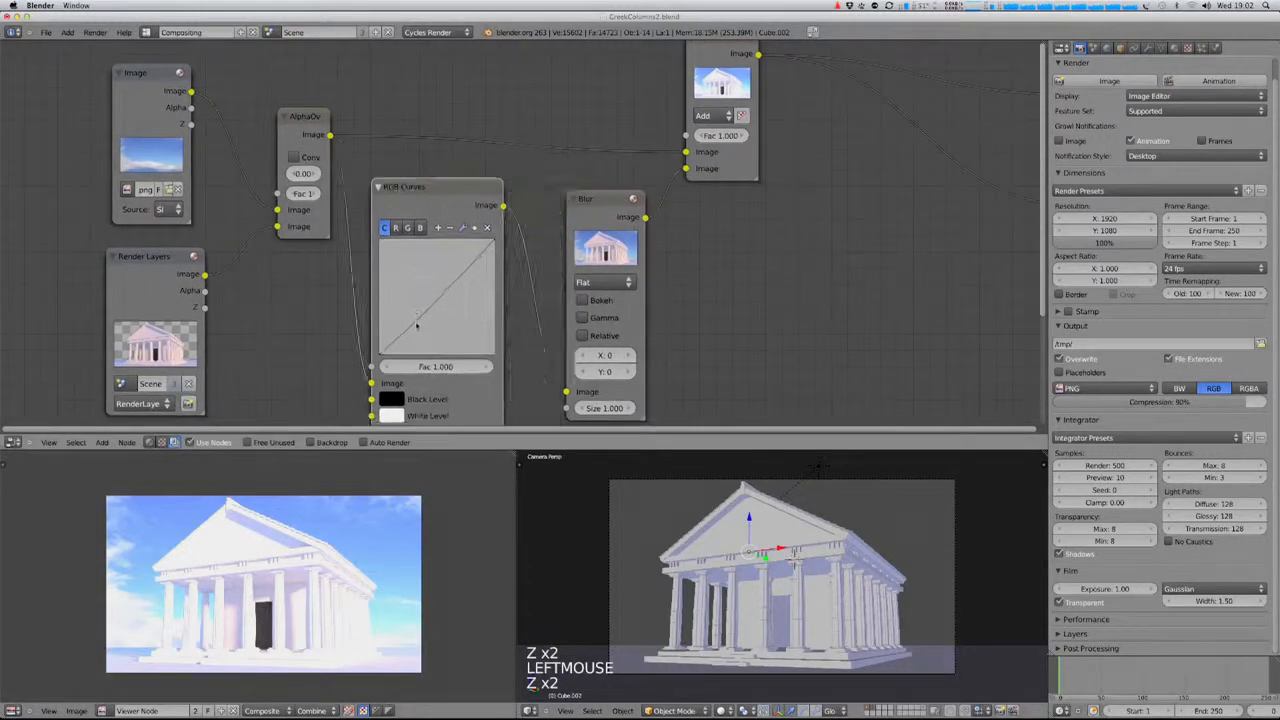
- Shape the RGB curve into an S, lowering the shadows and raising the highlights for more contrast
{"action": "left_click_drag", "start_coordinate": [417, 325], "coordinate": [416, 340]}
{"action": "left_click_drag", "start_coordinate": [470, 283], "coordinate": [472, 255]}
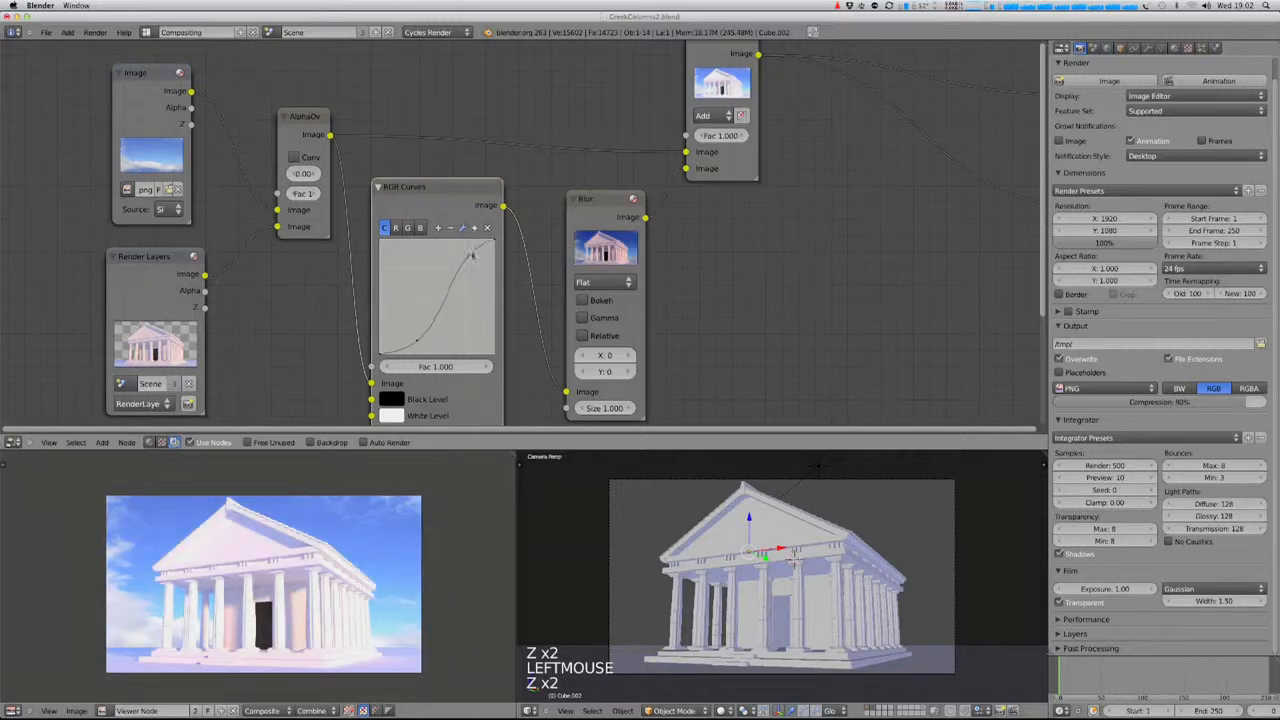
{"action": "left_click_drag", "start_coordinate": [416, 343], "coordinate": [417, 345]}
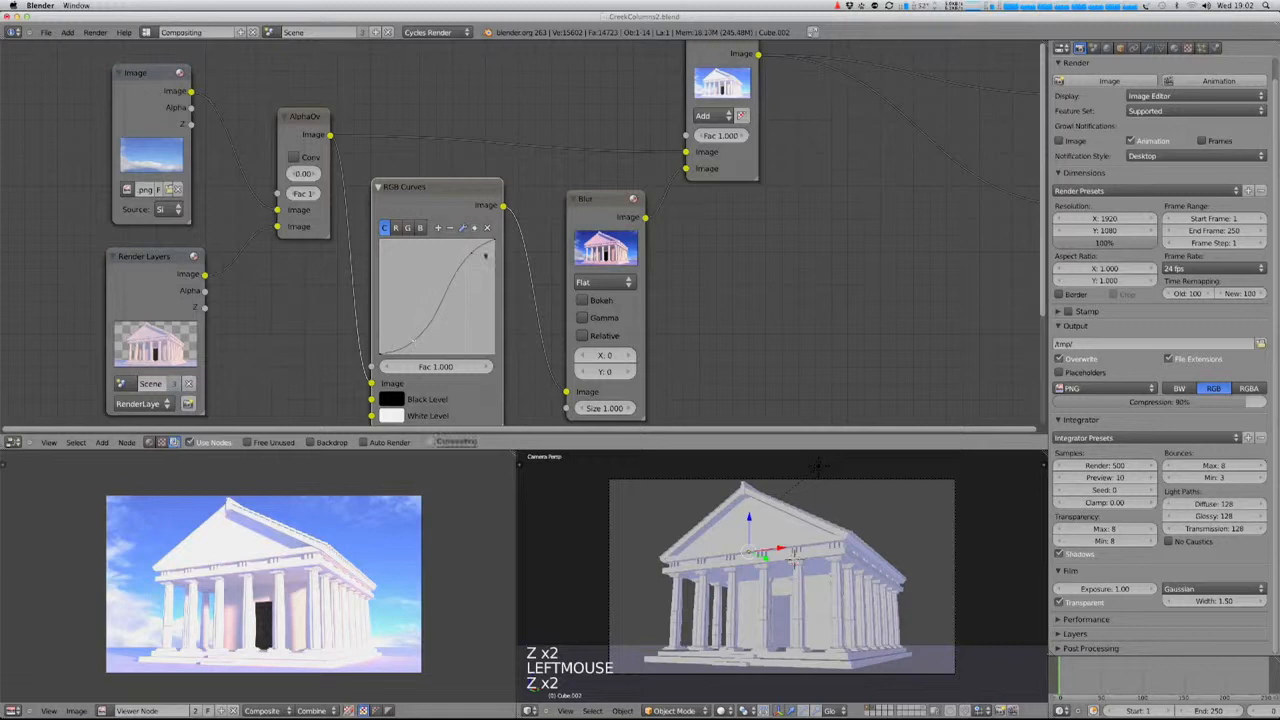
- Set the Blur node's filter type to Fast Gaussian with X and Y sizes of 50
{"action": "middle_click_drag", "start_coordinate": [610, 267], "coordinate": [599, 241]}
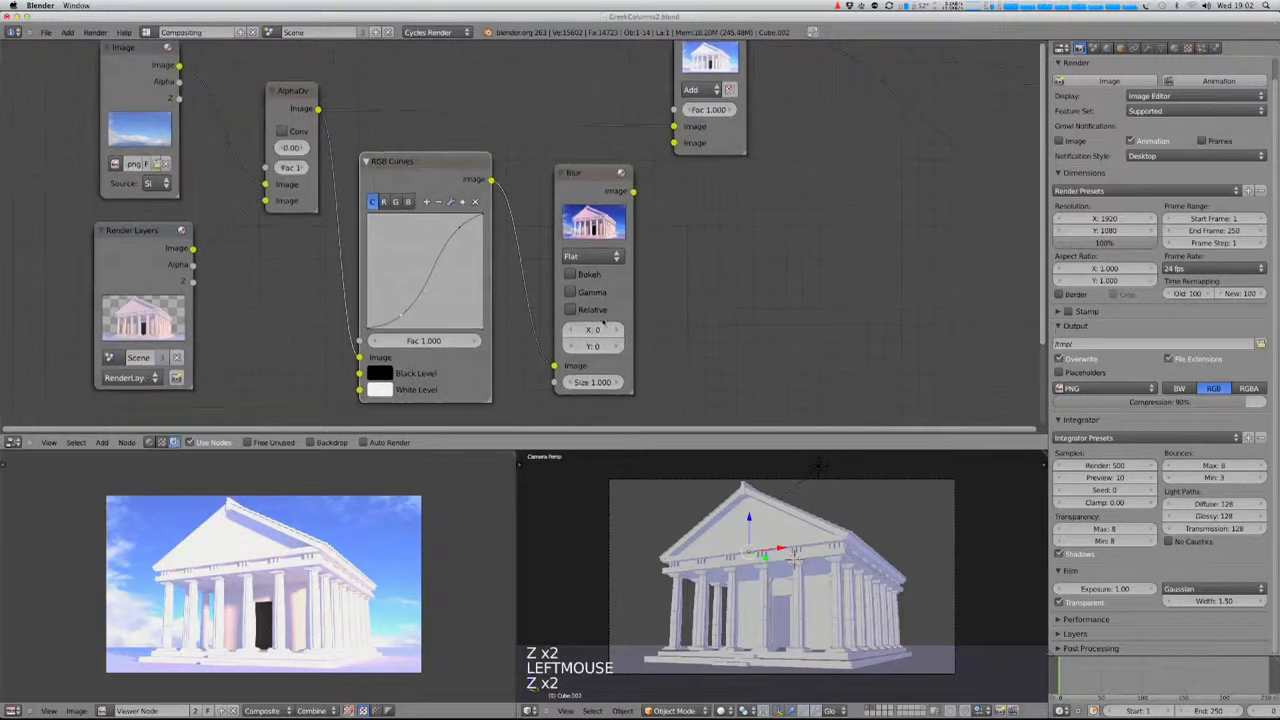
{"action": "left_click", "coordinate": [596, 256]}
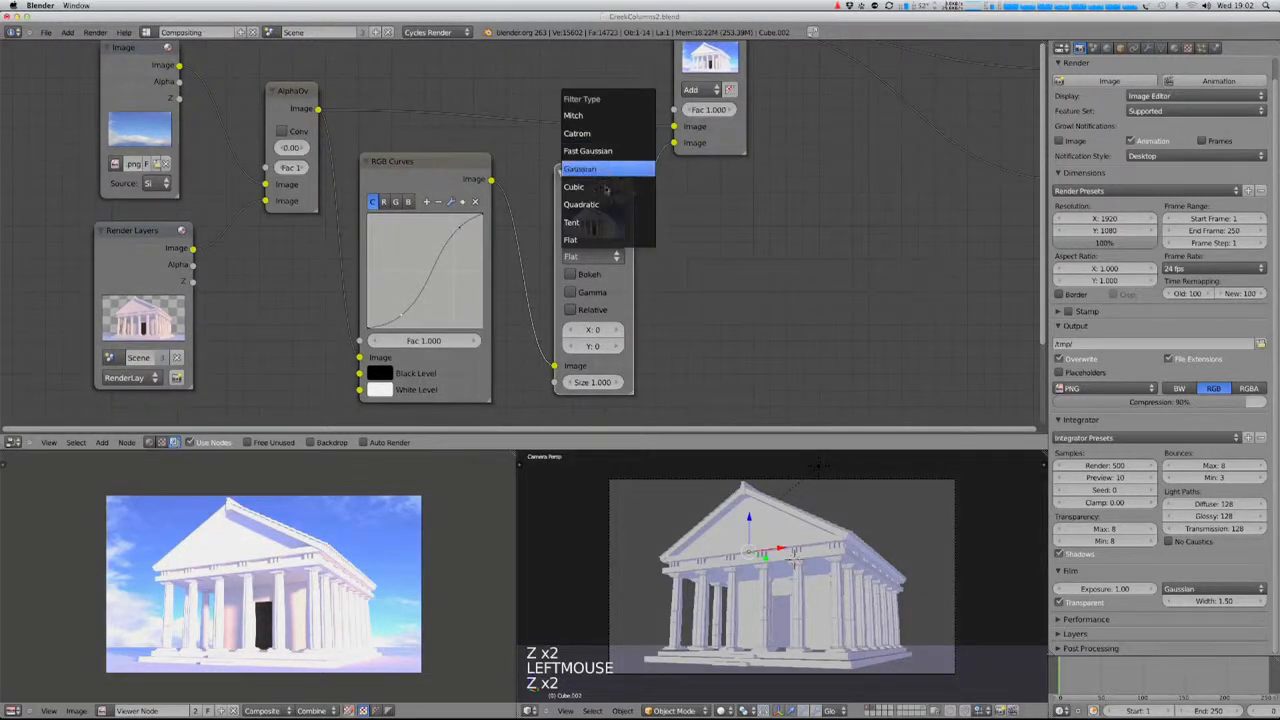
{"action": "left_click", "coordinate": [603, 151]}
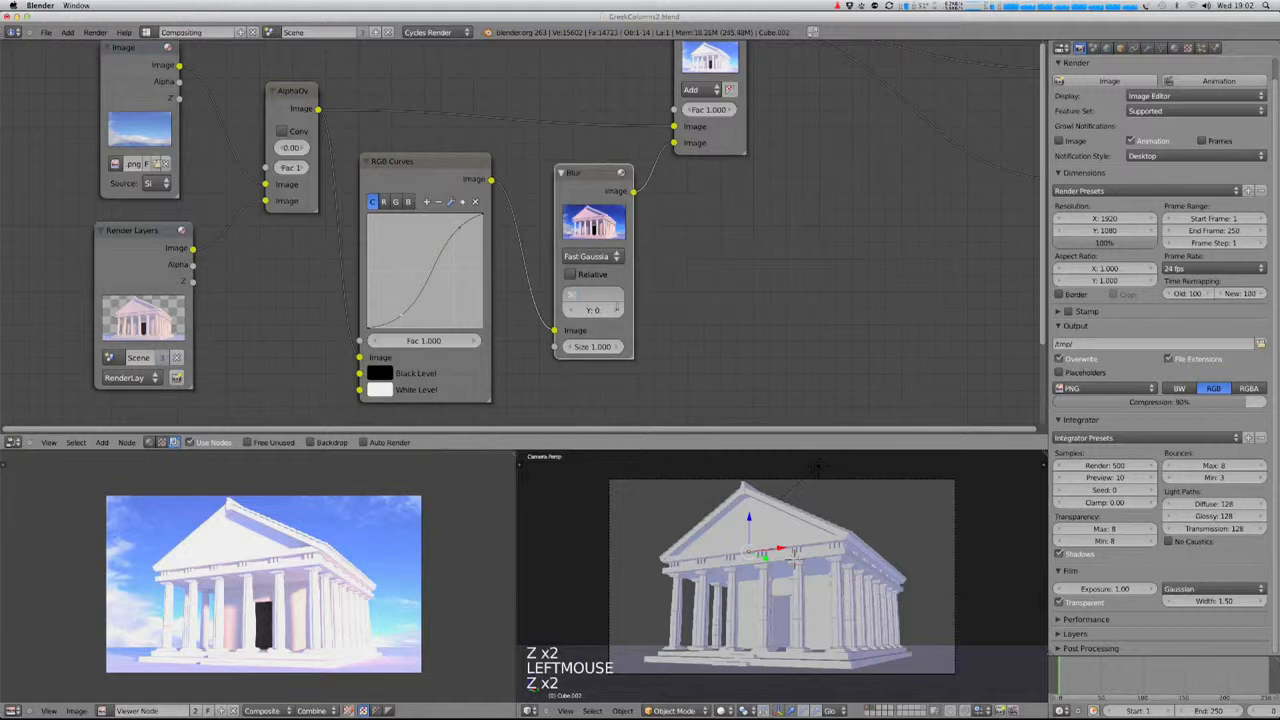
{"action": "key", "text": "Return"}
{"action": "left_click", "coordinate": [600, 310]}
{"action": "type", "text": "50"}
{"action": "key", "text": "Return"}
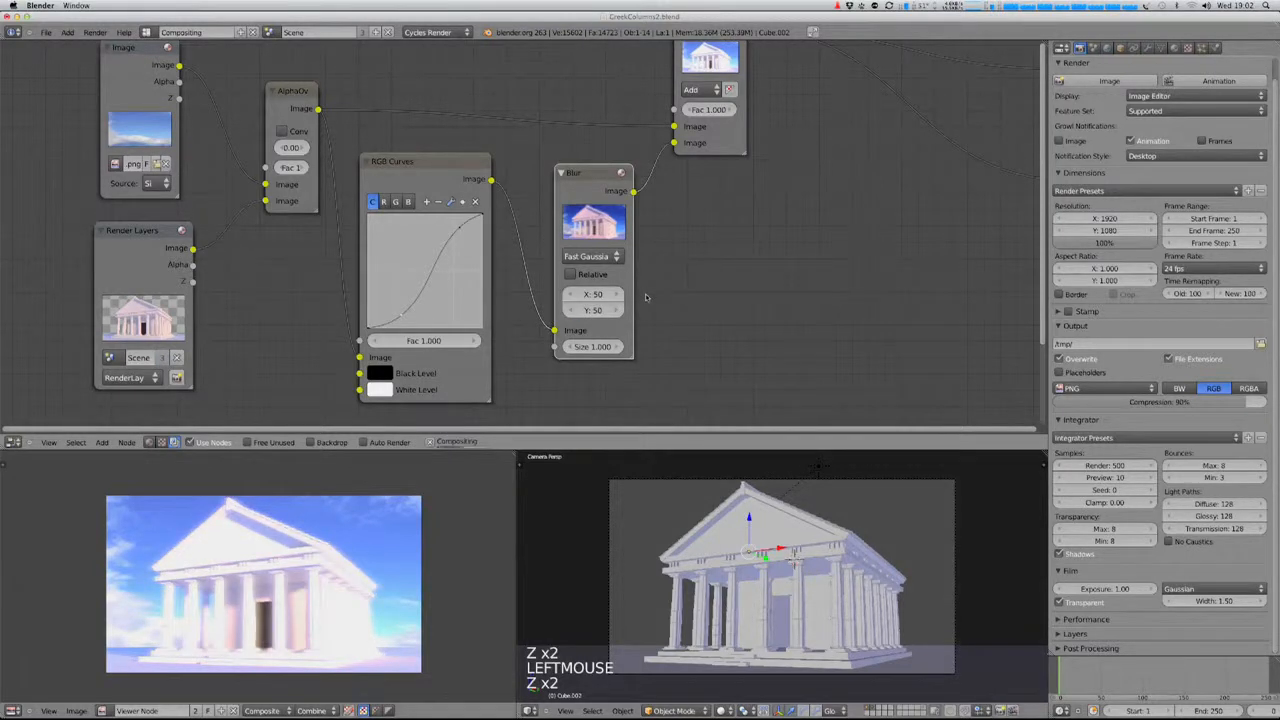
- Increase the Blur node's X and Y sizes to 80
{"action": "left_click", "coordinate": [593, 295]}
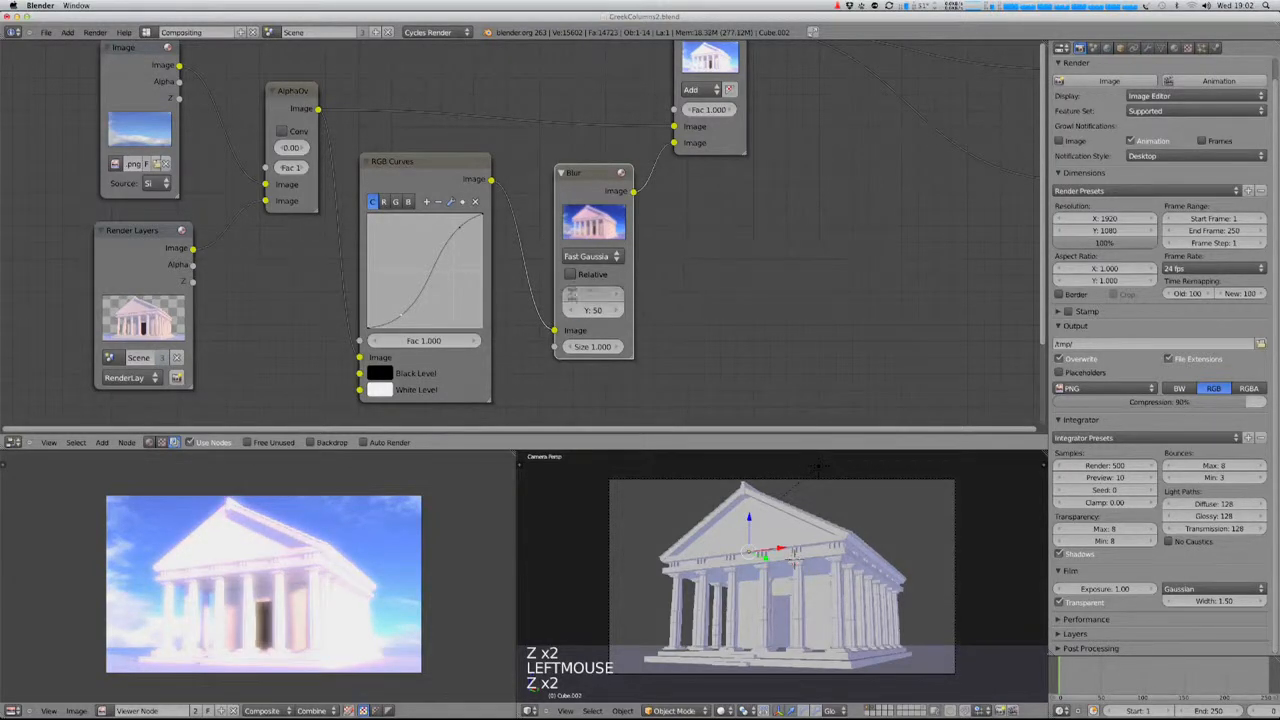
{"action": "key", "text": "BackSpace"}
{"action": "type", "text": "80"}
{"action": "key", "text": "Tab"}
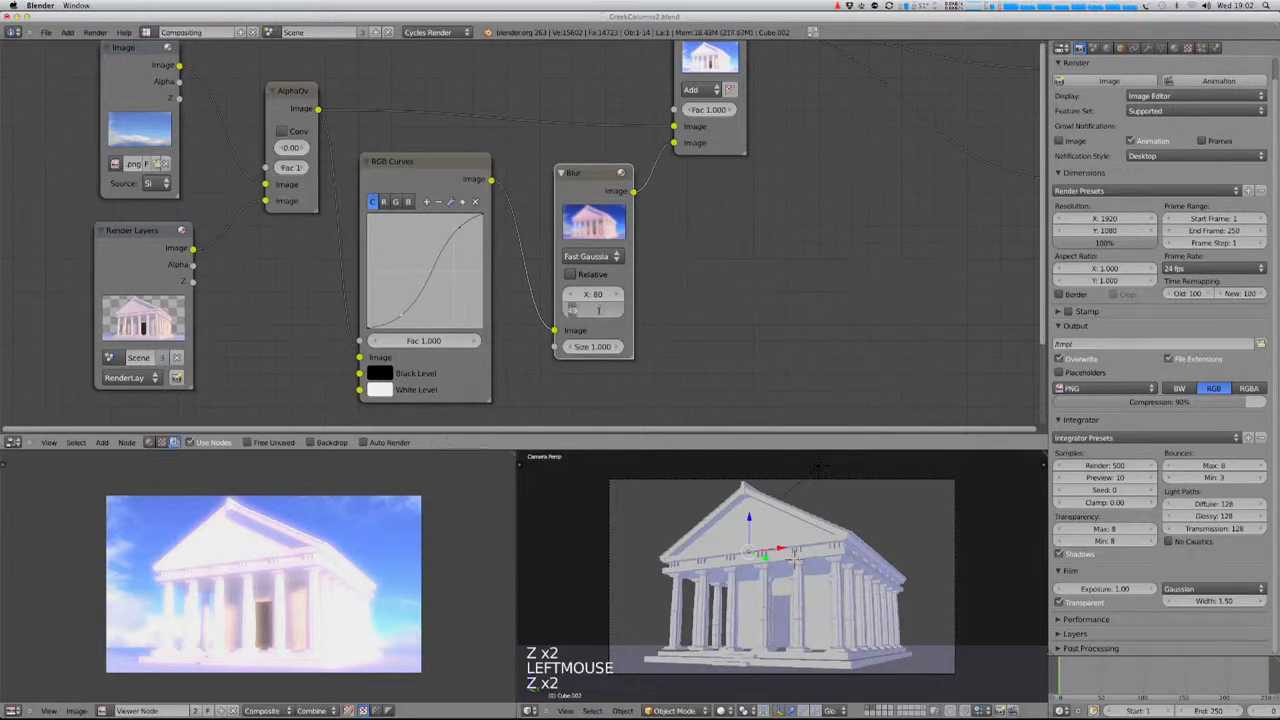
{"action": "type", "text": "80"}
{"action": "key", "text": "Return"}
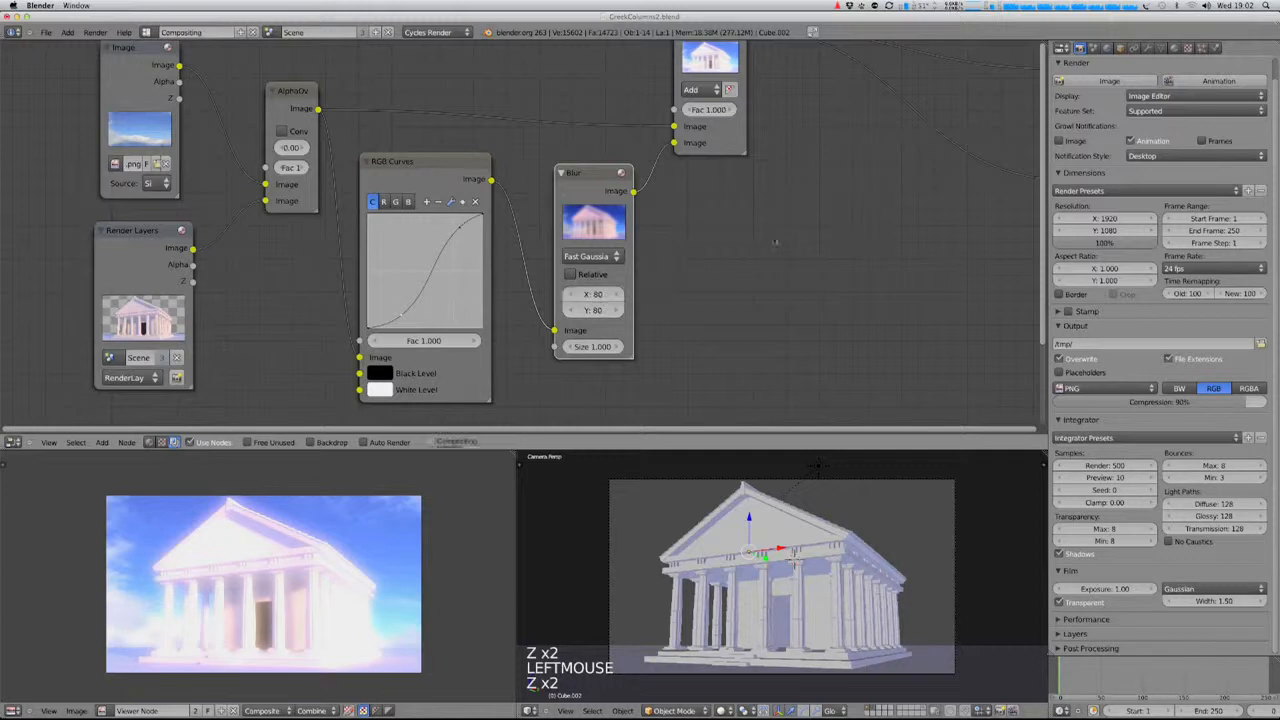
- Enlarge the viewer preview and set the Add node's factor to 0.1
{"action": "middle_click_drag", "start_coordinate": [775, 242], "coordinate": [711, 307]}
{"action": "scroll", "coordinate": [395, 525], "scroll_direction": "up", "scroll_amount": 2}
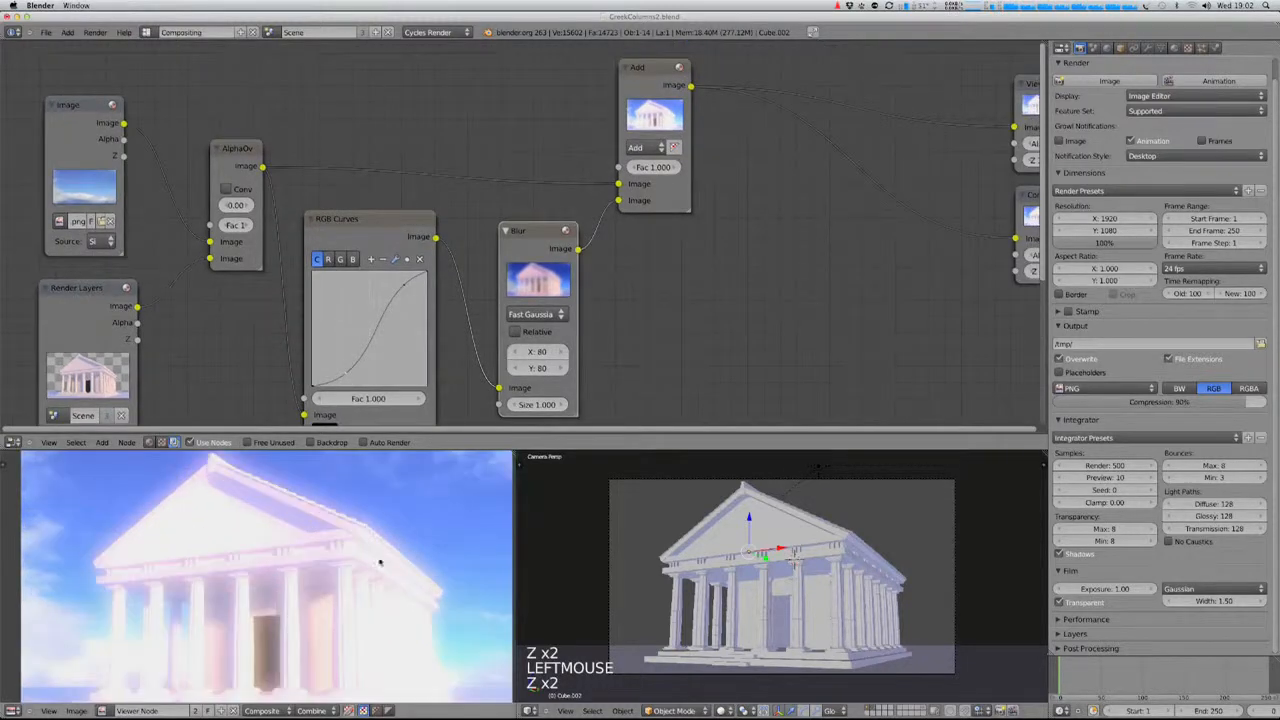
{"action": "middle_click_drag", "start_coordinate": [343, 560], "coordinate": [347, 537]}
{"action": "double_click", "coordinate": [656, 170]}
{"action": "type", "text": ".1"}
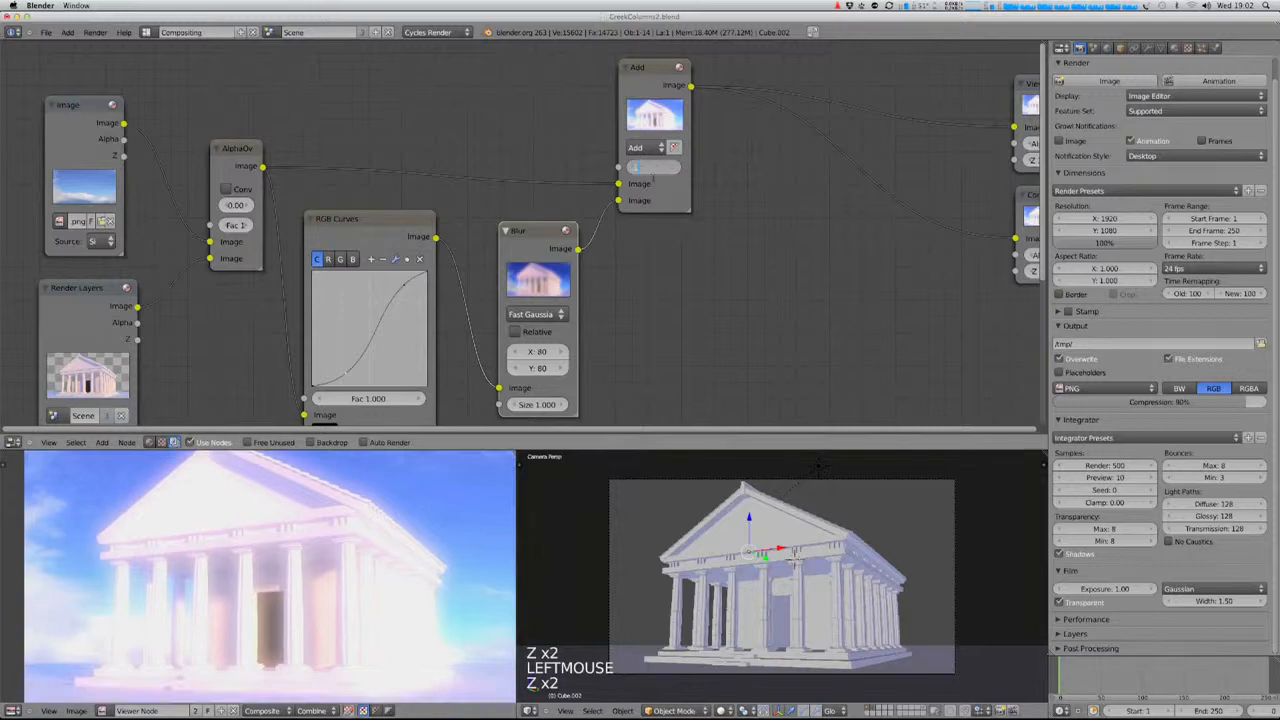
{"action": "key", "text": "Return"}
- Raise the Add node's factor stepwise to 0.4 and bring it back down to 0.2
{"action": "left_click", "coordinate": [671, 168]}
{"action": "left_click", "coordinate": [671, 168]}
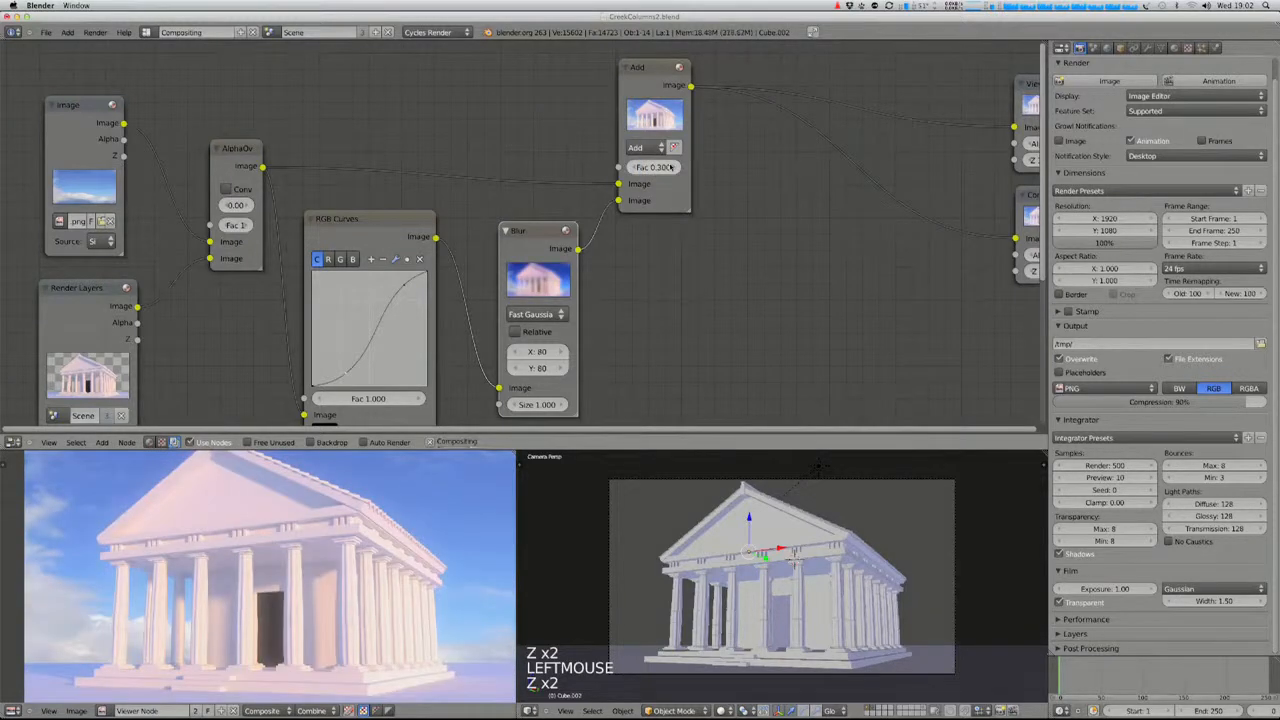
{"action": "left_click", "coordinate": [671, 168]}
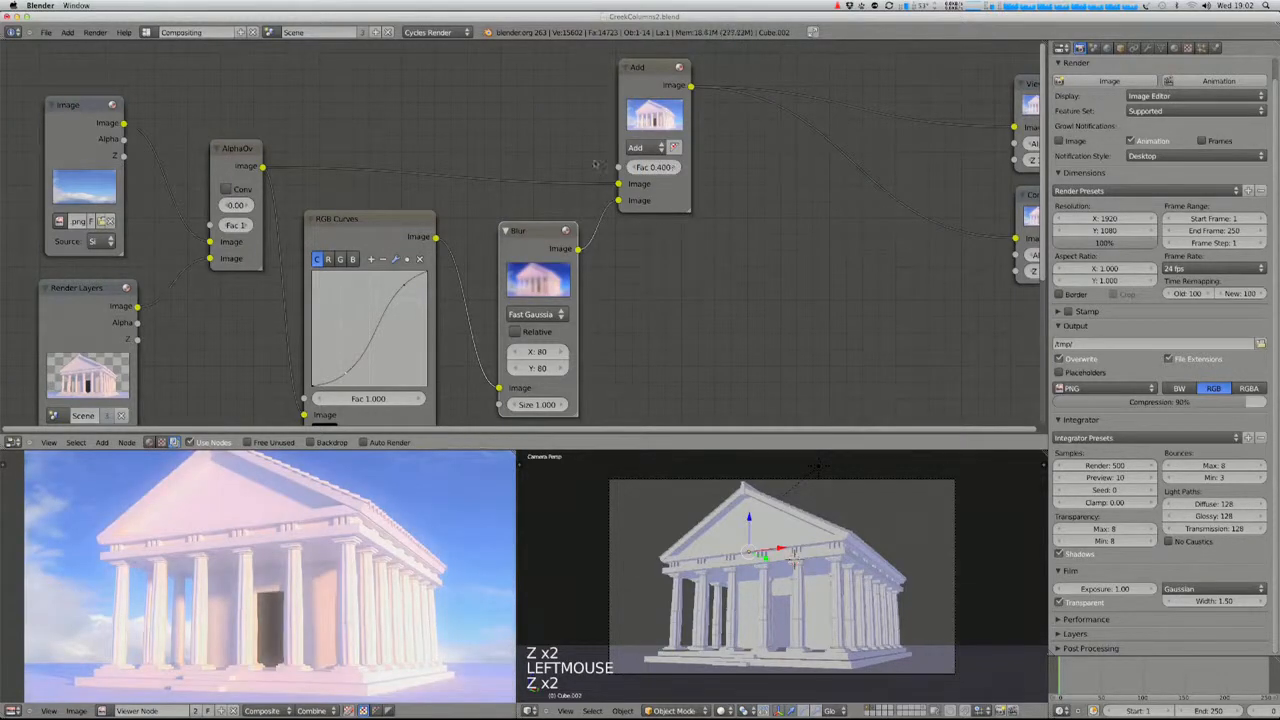
{"action": "left_click", "coordinate": [633, 169]}
{"action": "left_click", "coordinate": [633, 169]}
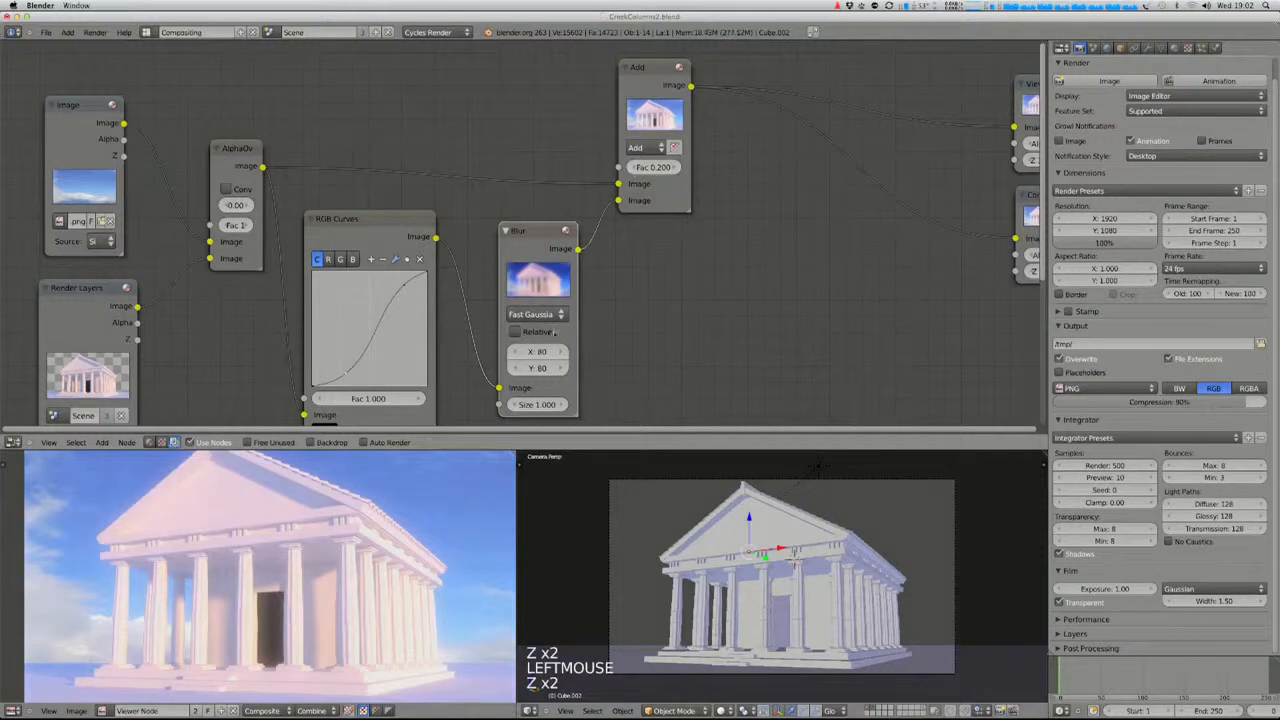
- Inspect the composited temple in a maximized image view, zoomed in, and return to the compositing layout
{"action": "key", "text": "ctrl+Up"}
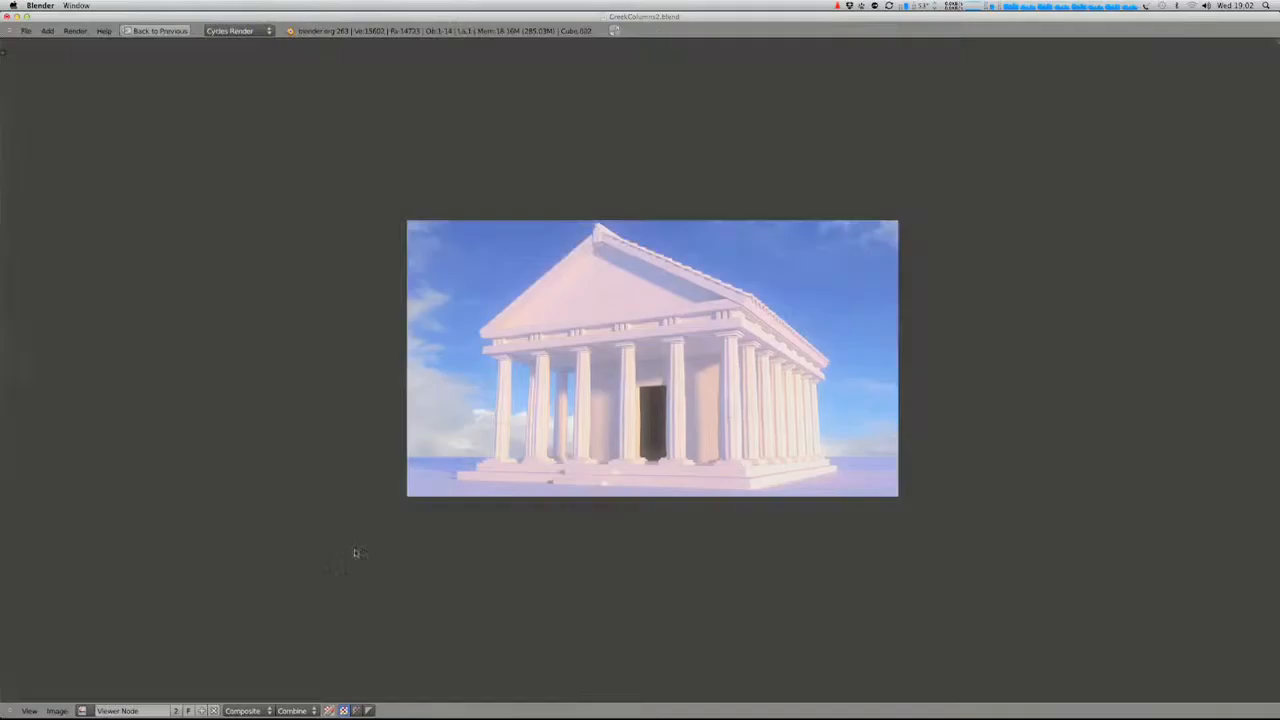
{"action": "scroll", "coordinate": [715, 428], "scroll_direction": "up", "scroll_amount": 2}
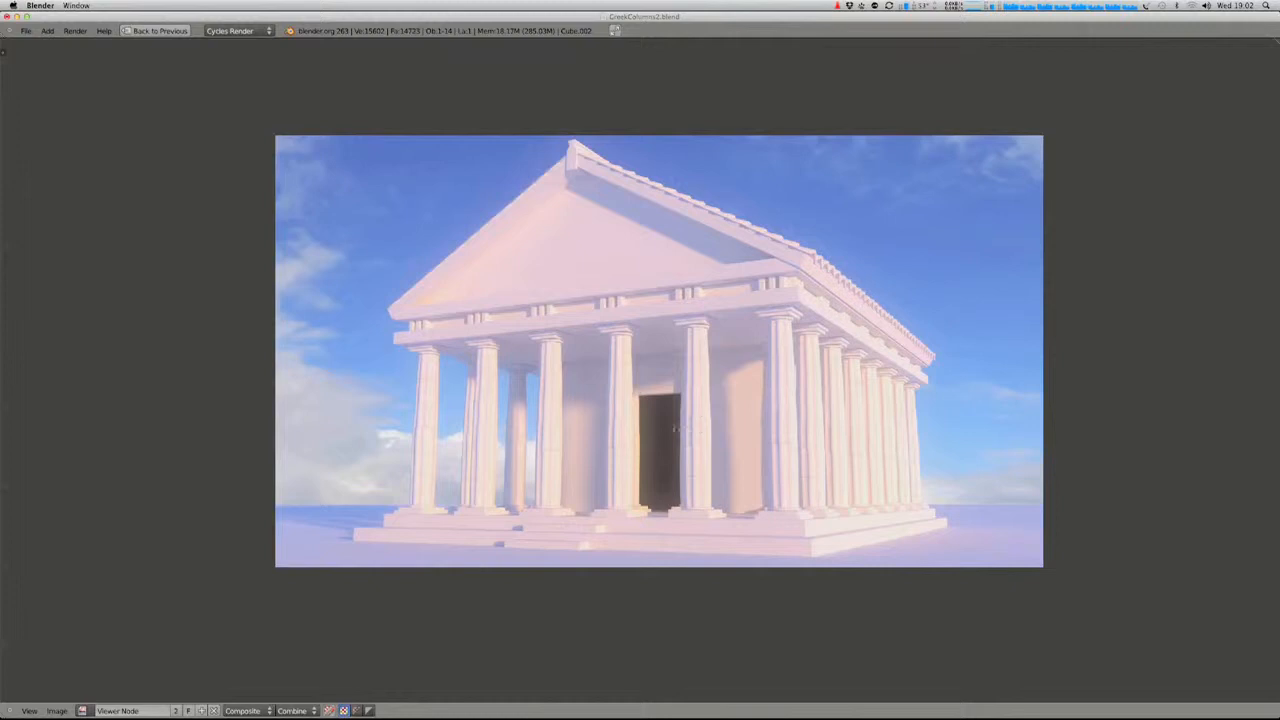
{"action": "key", "text": "shift+space"}
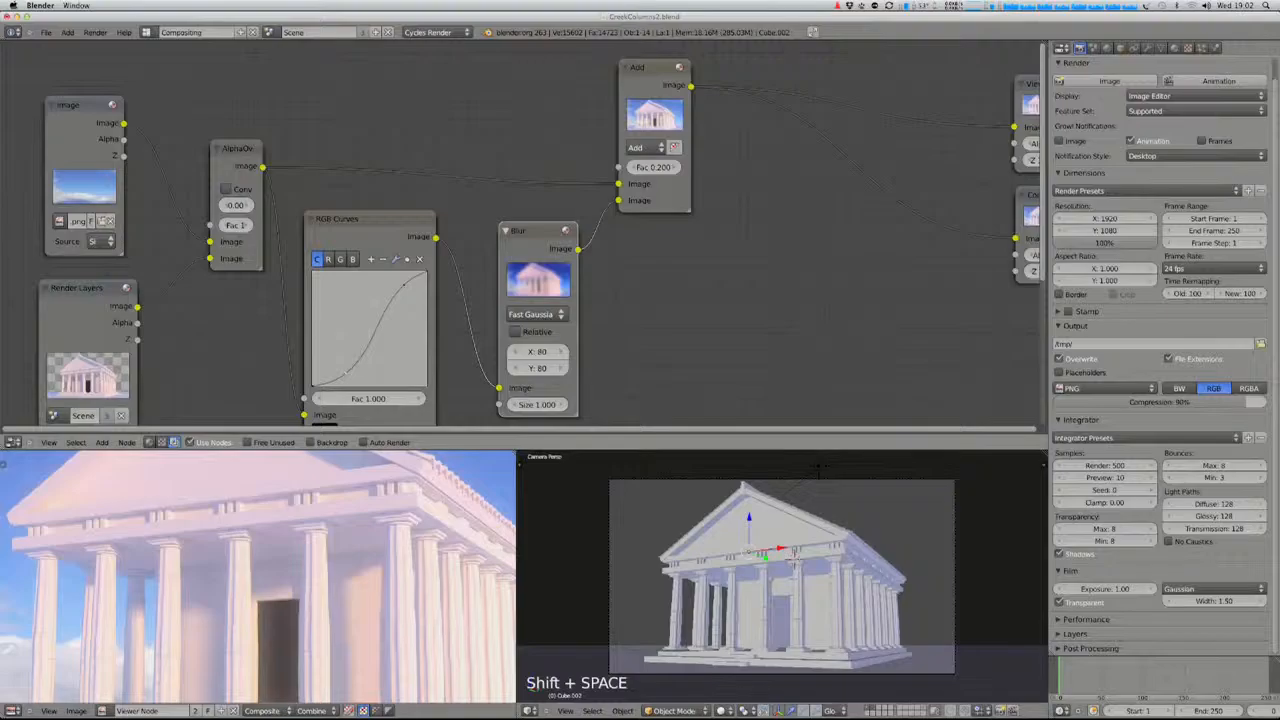
- Move the Viewer and Composite nodes together much farther away from the Add node
{"action": "middle_click_drag", "start_coordinate": [945, 182], "coordinate": [440, 206]}
{"action": "left_click_drag", "start_coordinate": [523, 219], "coordinate": [526, 221]}
{"action": "left_click", "coordinate": [539, 106]}
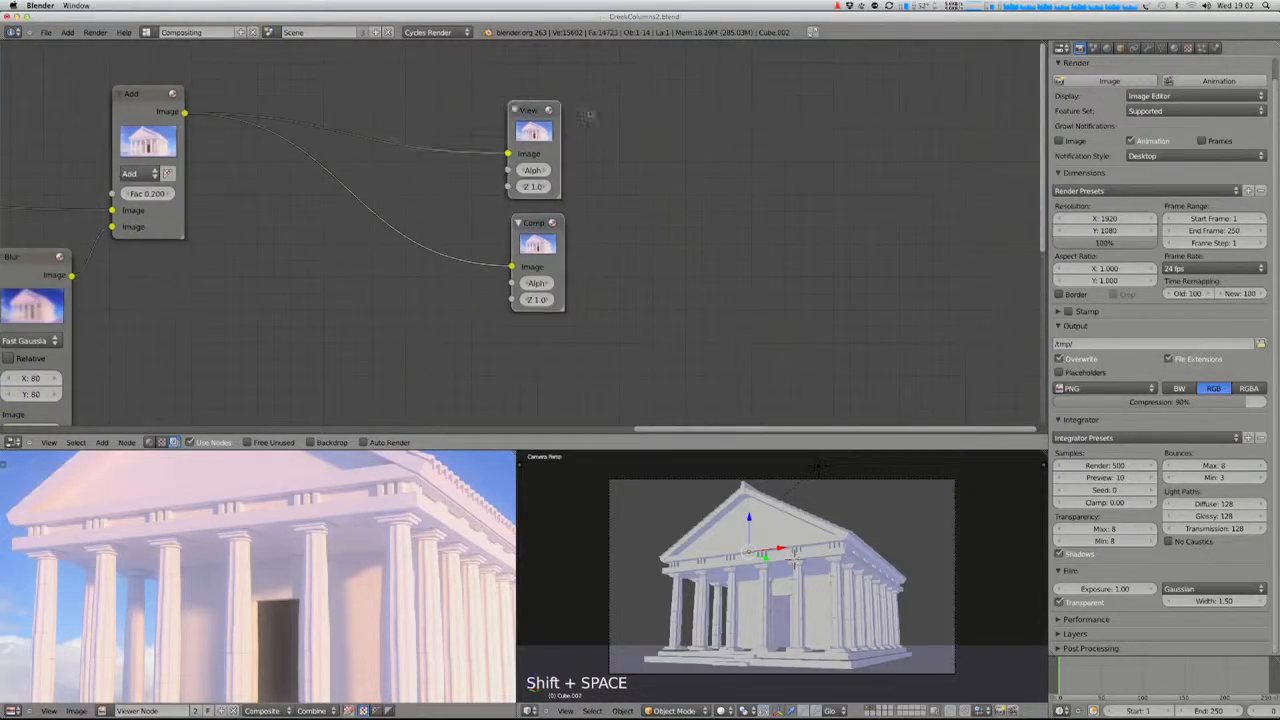
{"action": "left_click_drag", "start_coordinate": [538, 146], "coordinate": [1004, 96]}
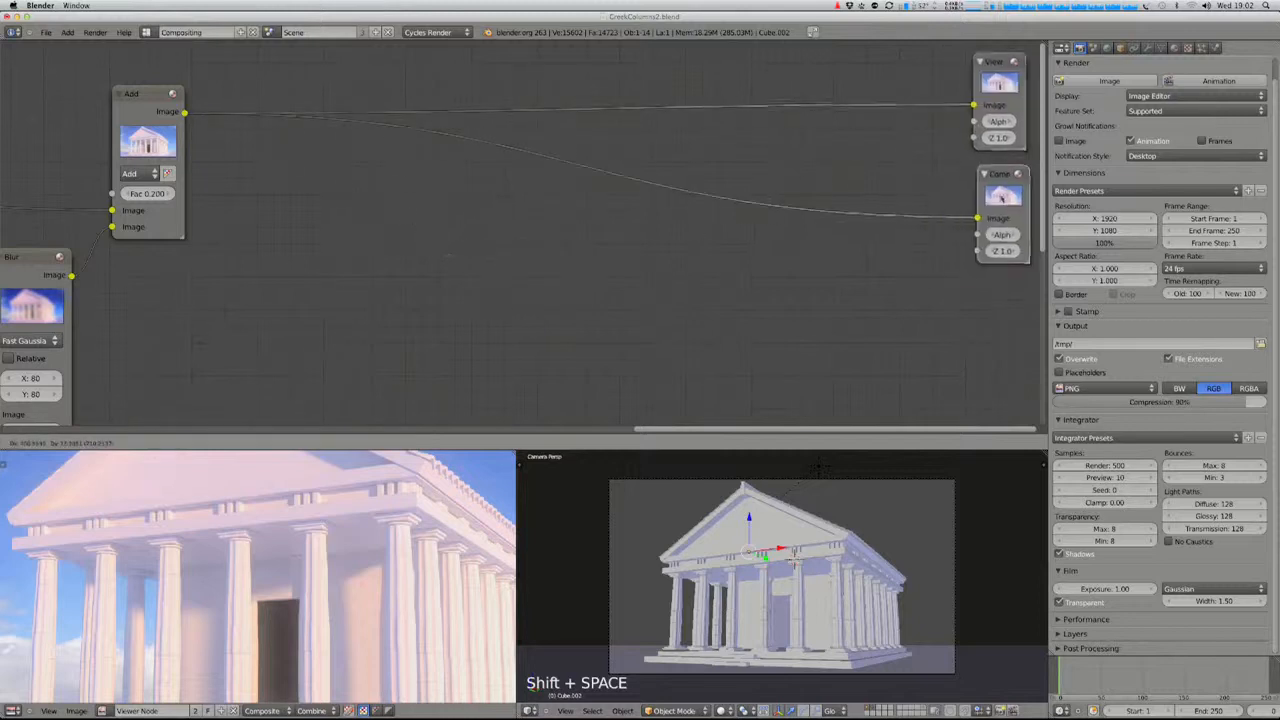
- Add a second Blur node and place it in the free space just past the Add node
{"action": "key", "text": "shift+a"}
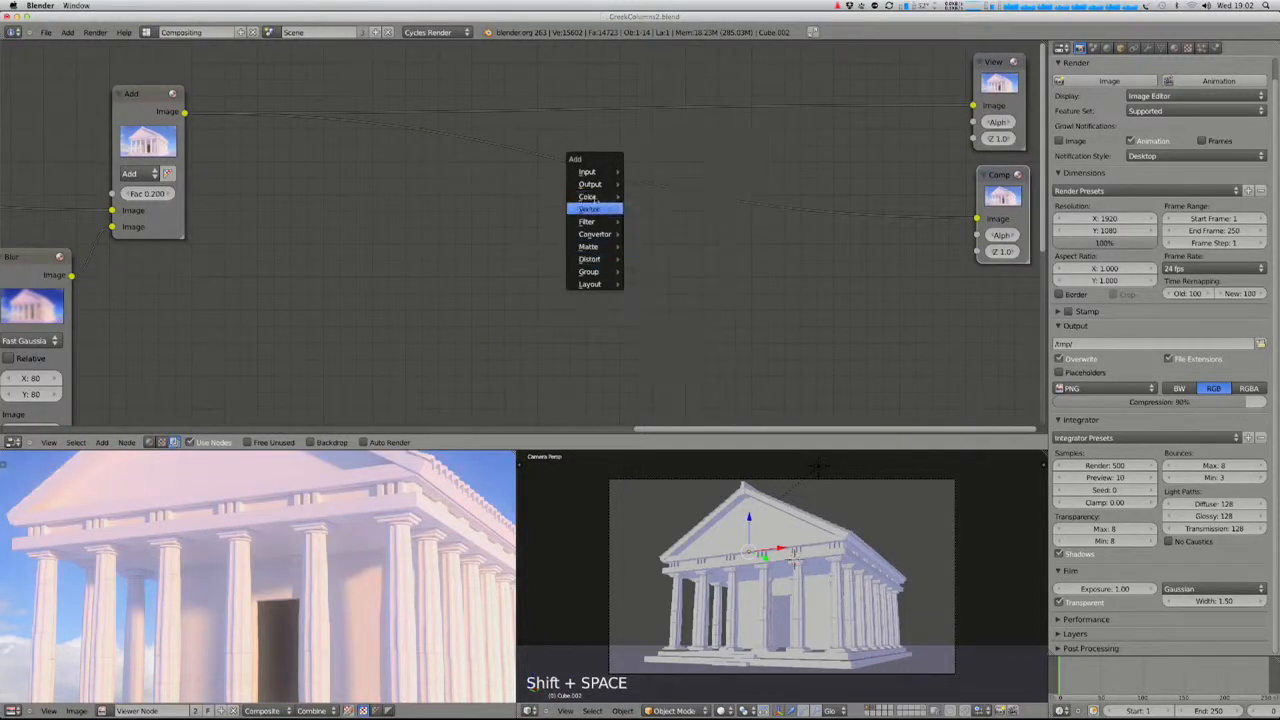
{"action": "mouse_move", "coordinate": [600, 221]}
{"action": "left_click", "coordinate": [652, 233]}
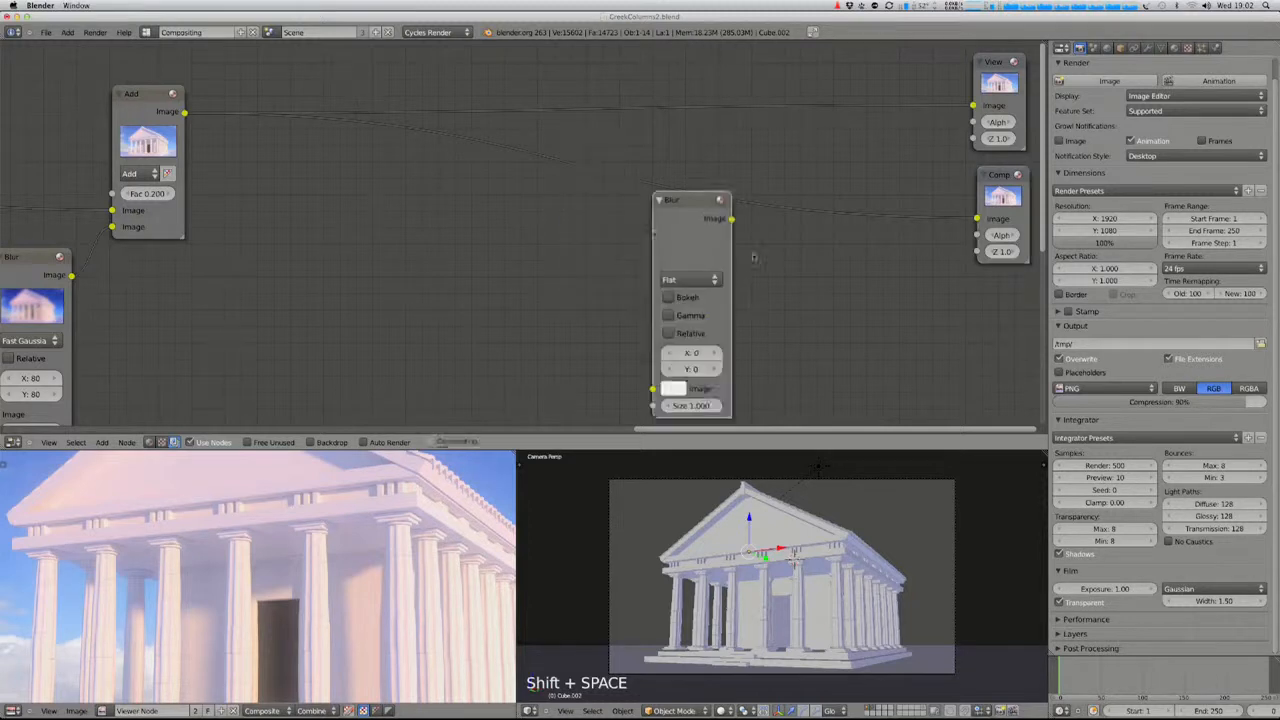
{"action": "key", "text": "g"}
{"action": "left_click", "coordinate": [400, 247]}
- Add a Lens Distortion node between the two Blur nodes
{"action": "middle_click_drag", "start_coordinate": [518, 246], "coordinate": [1023, 184]}
{"action": "scroll", "coordinate": [741, 240], "scroll_direction": "down", "scroll_amount": 1}
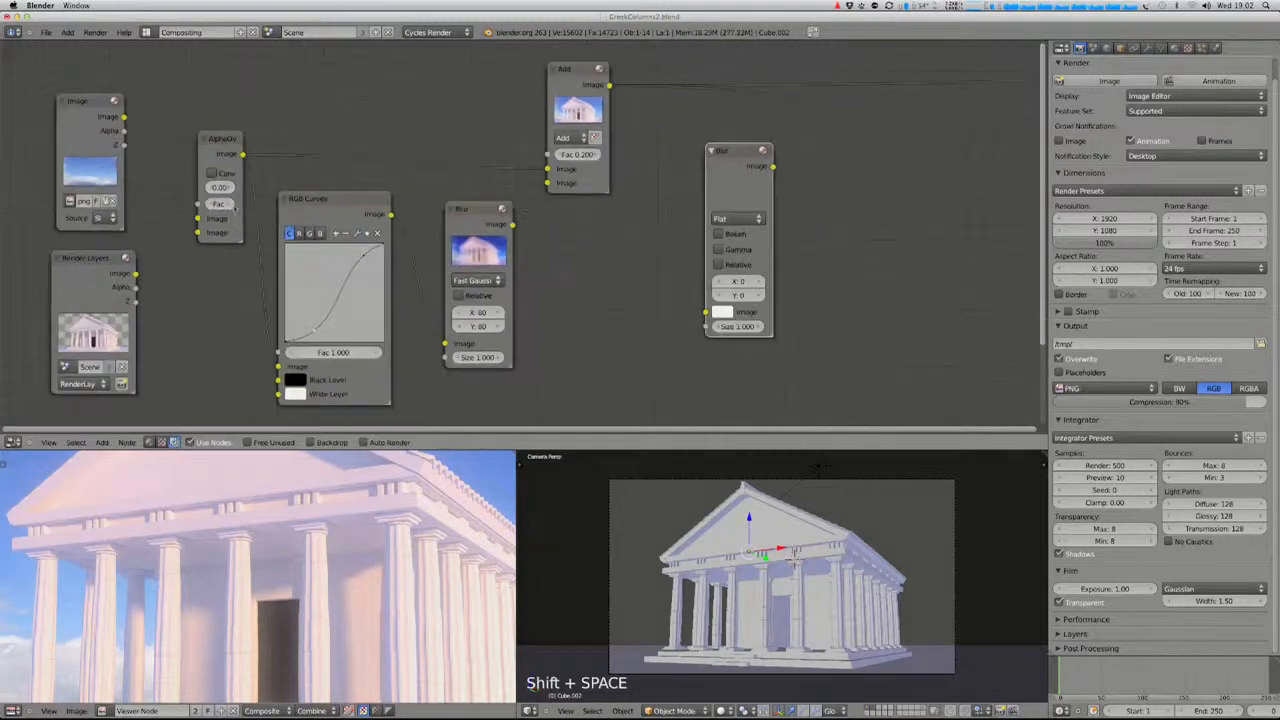
{"action": "key", "text": "shift+a"}
{"action": "mouse_move", "coordinate": [584, 283]}
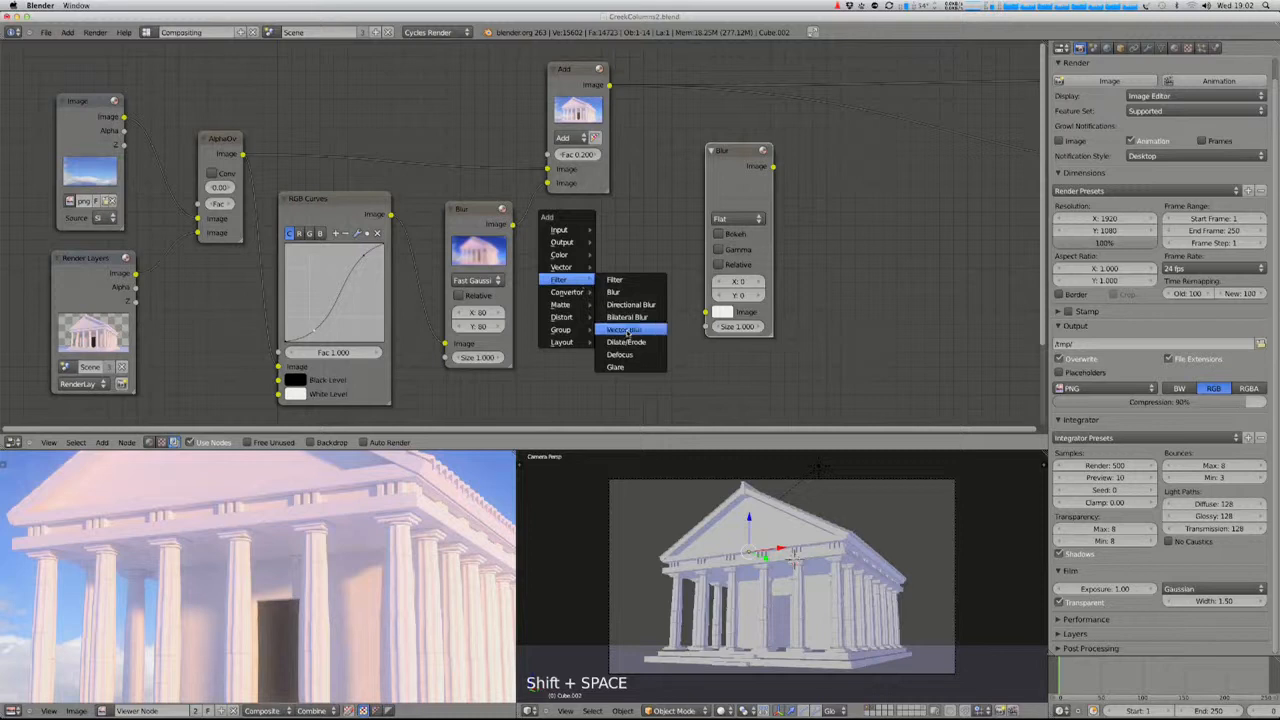
{"action": "mouse_move", "coordinate": [562, 317]}
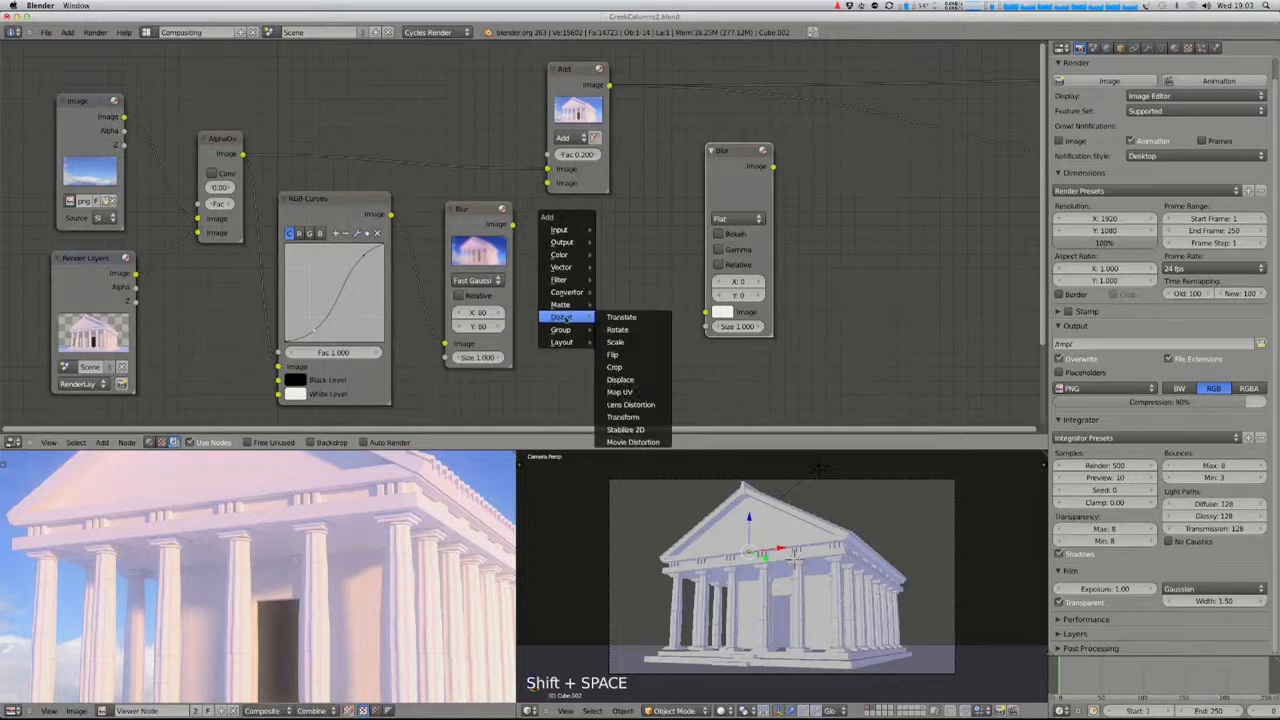
{"action": "left_click", "coordinate": [630, 404]}
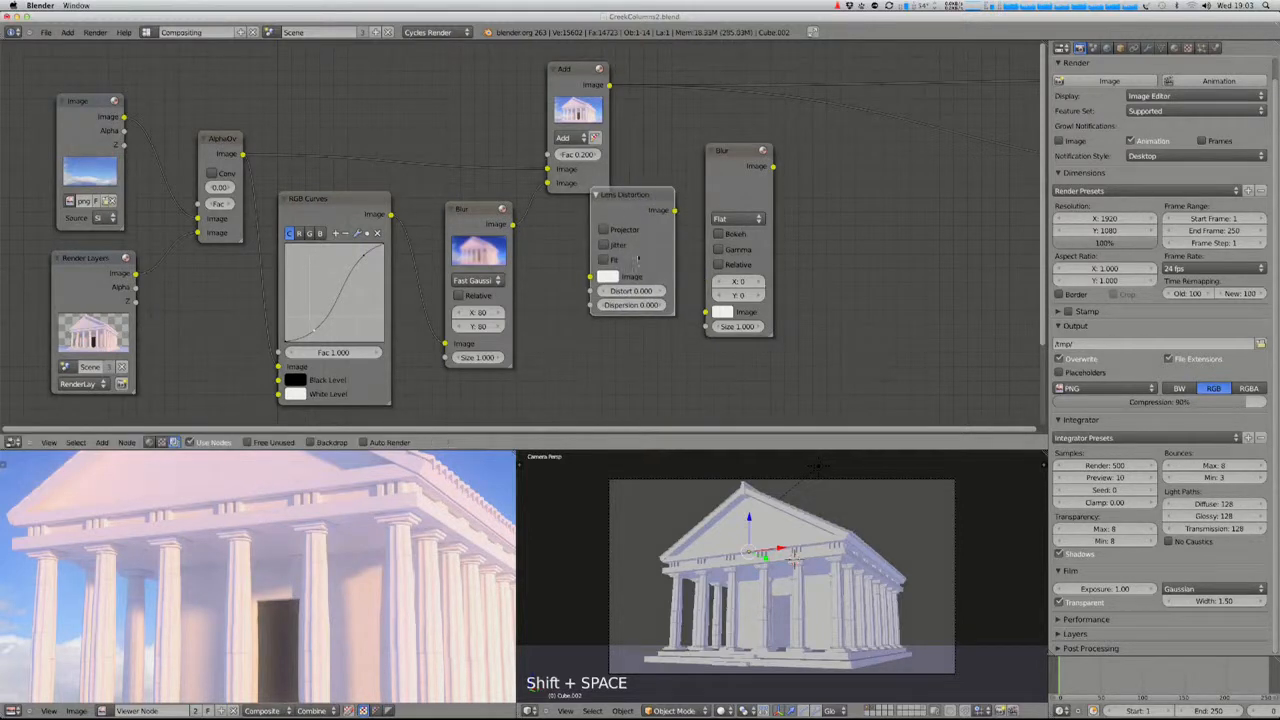
- Space out the Lens Distortion and second Blur nodes, and connect the sky Image node's Alpha output to Lens Distortion's Image input
{"action": "left_click_drag", "start_coordinate": [735, 172], "coordinate": [835, 190]}
{"action": "left_click_drag", "start_coordinate": [628, 203], "coordinate": [648, 242]}
{"action": "left_click", "coordinate": [124, 131]}
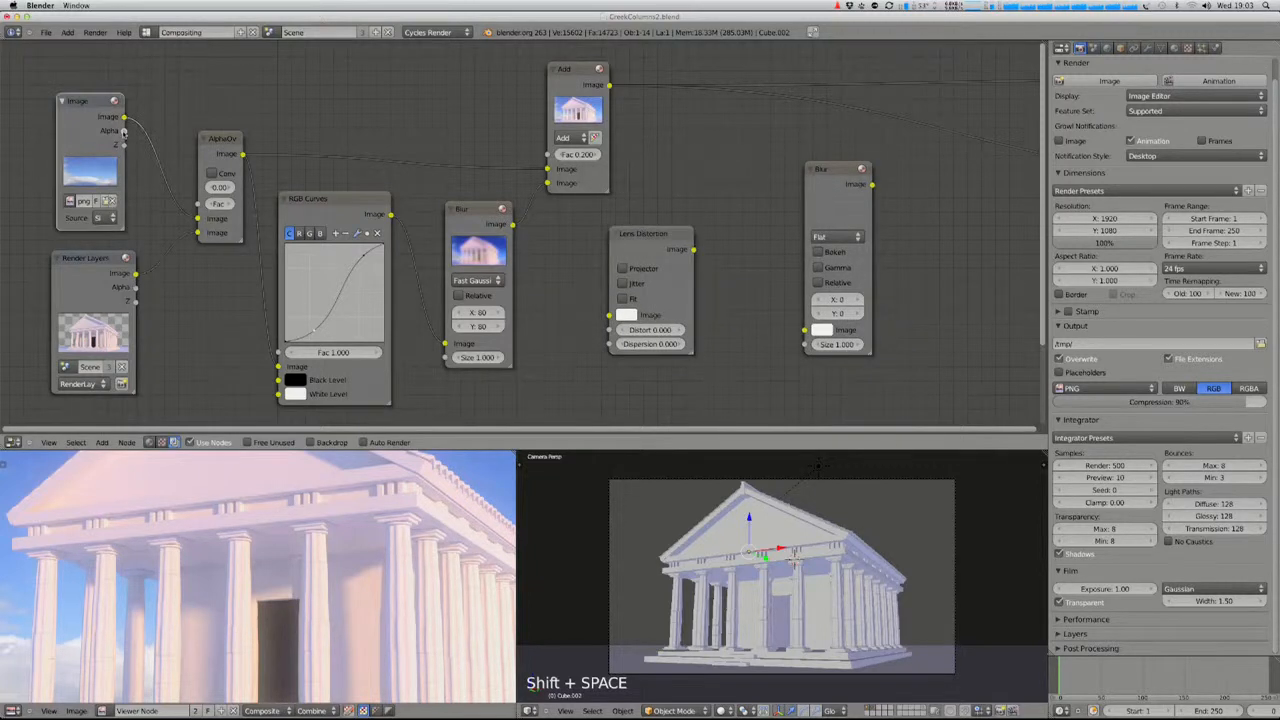
{"action": "left_click_drag", "start_coordinate": [160, 157], "coordinate": [609, 316]}
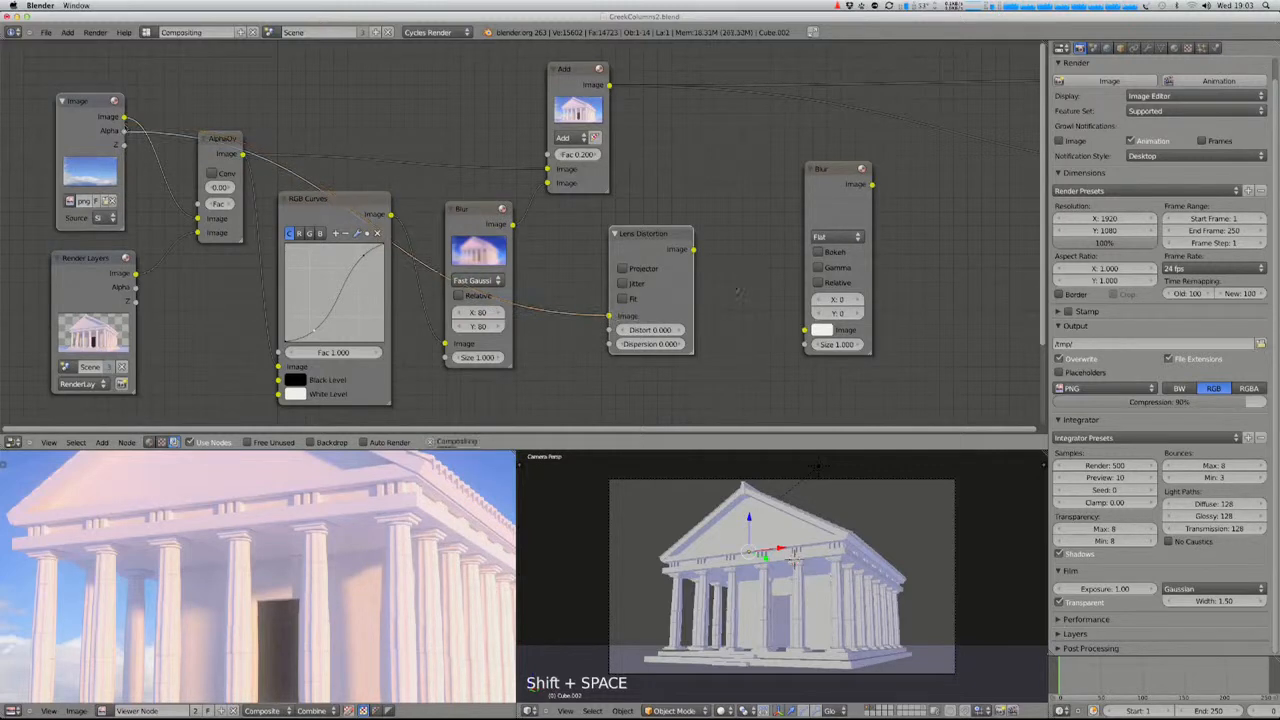
- Set Lens Distortion's Distort to 1.000 and send its output to the Viewer, framing the whole mask in the image preview
{"action": "middle_click_drag", "start_coordinate": [644, 309], "coordinate": [254, 278]}
{"action": "left_click_drag", "start_coordinate": [252, 298], "coordinate": [620, 312]}
{"action": "left_click_drag", "start_coordinate": [303, 218], "coordinate": [414, 298]}
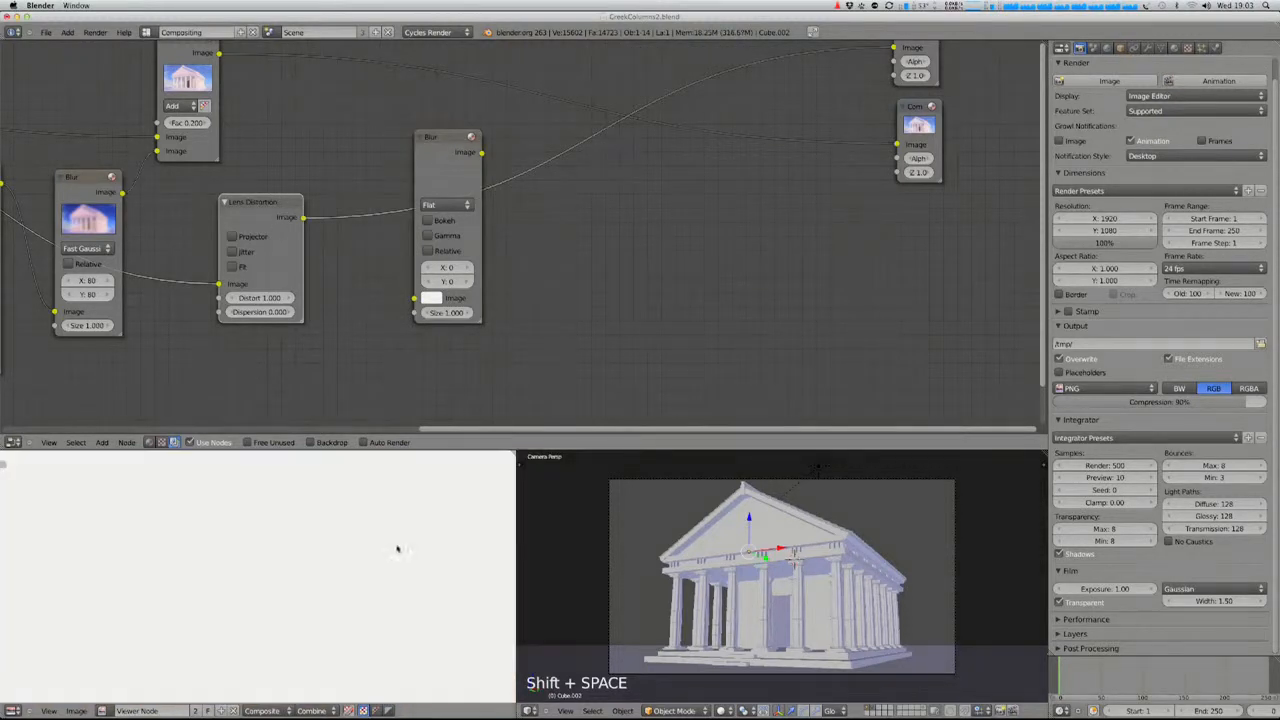
{"action": "scroll", "coordinate": [380, 604], "scroll_direction": "up", "scroll_amount": 2}
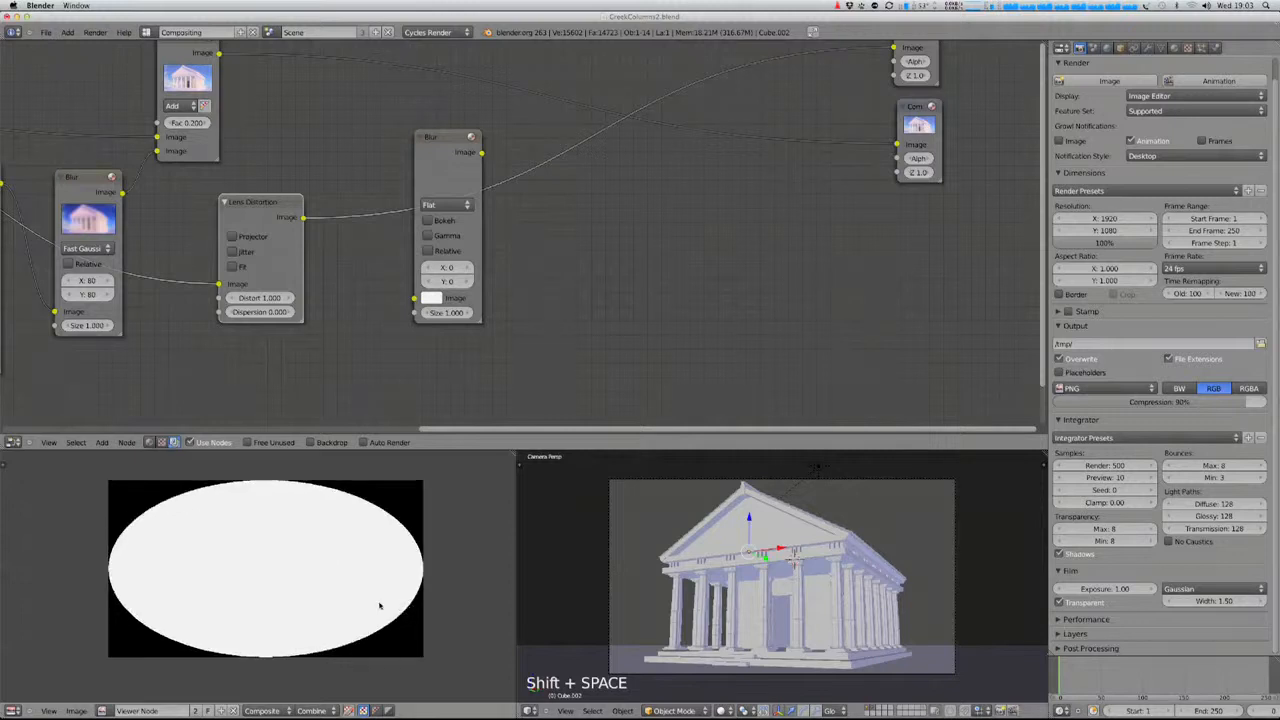
{"action": "middle_click_drag", "start_coordinate": [387, 651], "coordinate": [389, 662]}
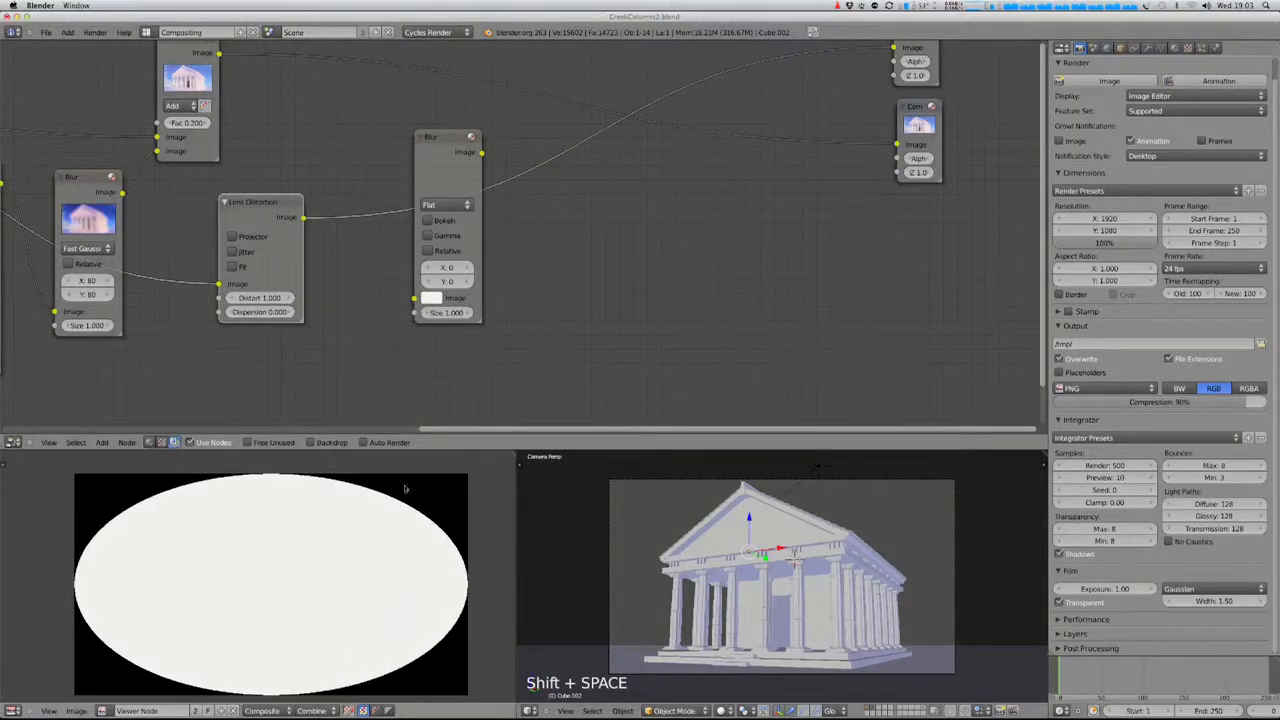
- Route Lens Distortion through the second Blur node to the Viewer and set that blur's type to Fast Gaussian
{"action": "left_click_drag", "start_coordinate": [304, 217], "coordinate": [421, 291]}
{"action": "left_click_drag", "start_coordinate": [452, 153], "coordinate": [897, 143]}
{"action": "left_click", "coordinate": [388, 206]}
{"action": "left_click", "coordinate": [410, 117]}
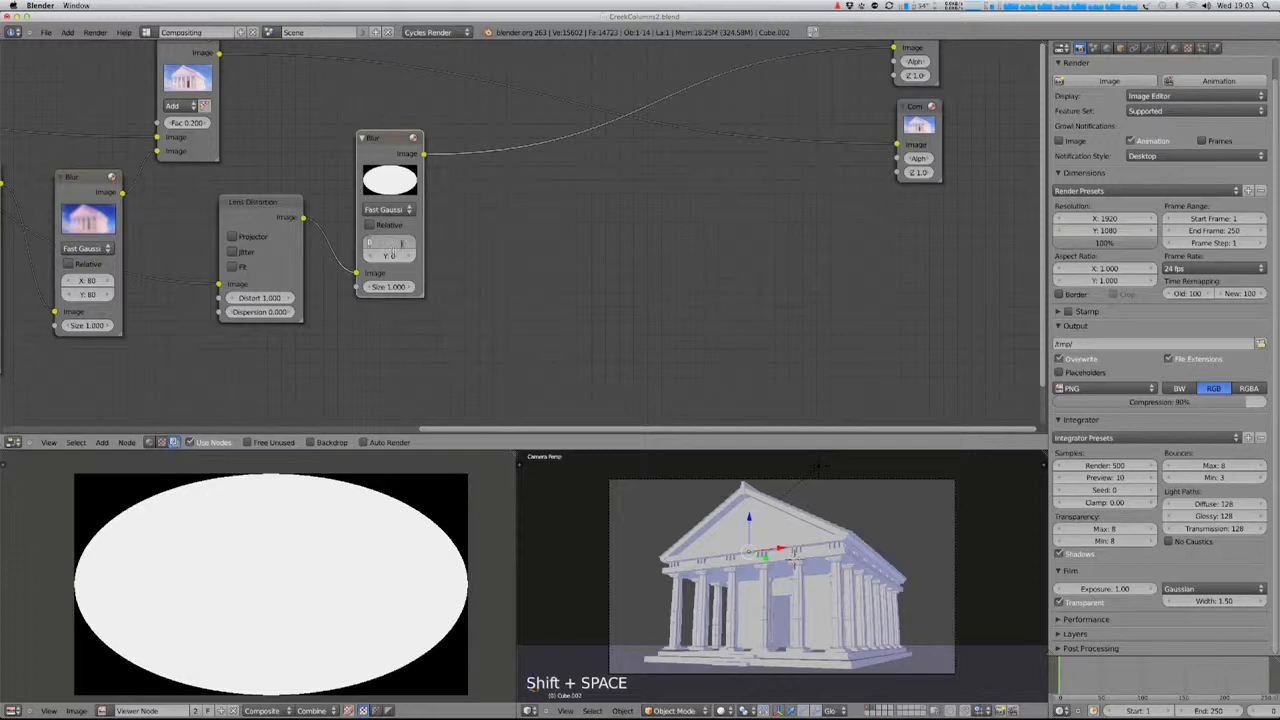
- Make the second Blur relative with X aspect correction and set its X and Y amounts to 50%
{"action": "left_click", "coordinate": [370, 225]}
{"action": "left_click", "coordinate": [405, 257]}
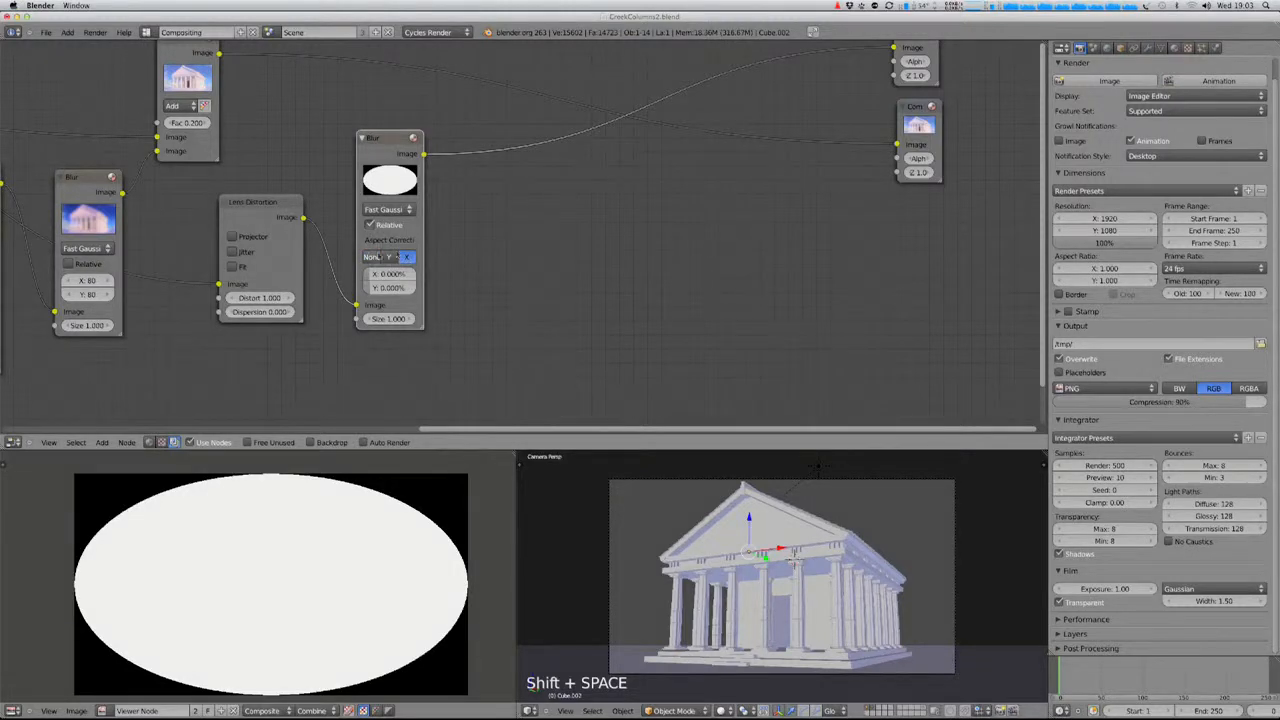
{"action": "left_click", "coordinate": [391, 274]}
{"action": "type", "text": "50"}
{"action": "key", "text": "Return"}
{"action": "key", "text": "Return"}
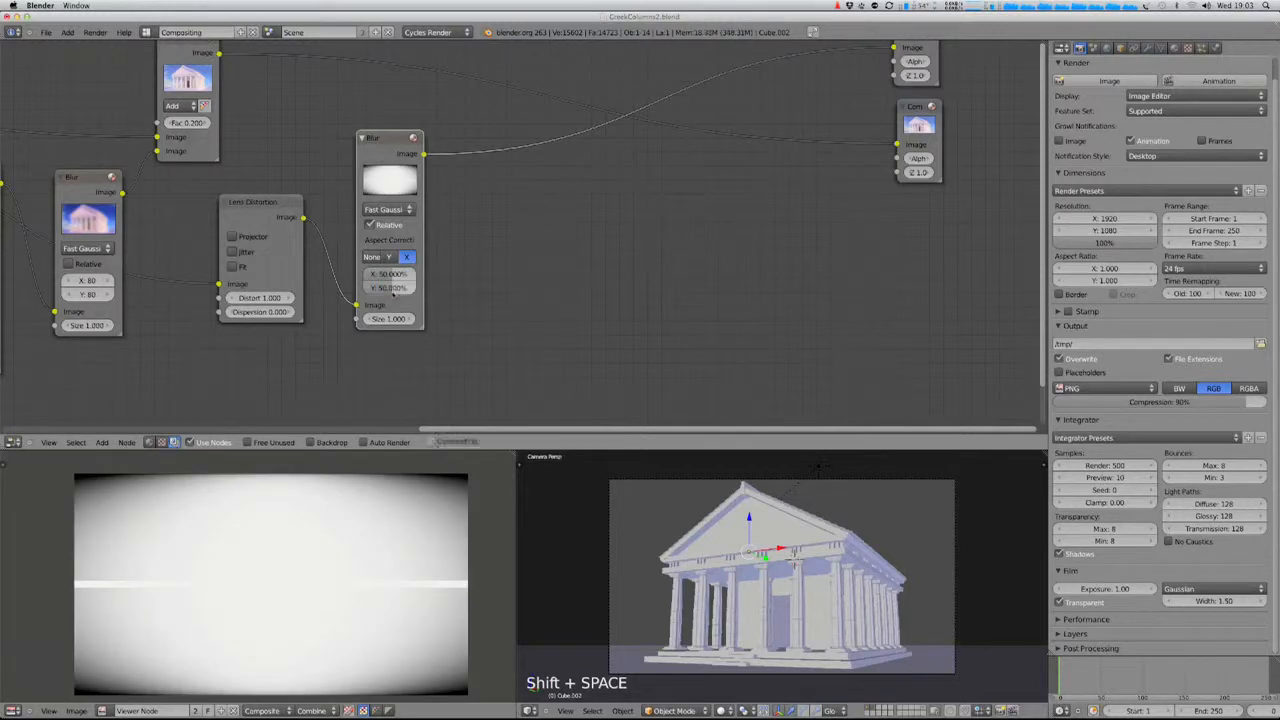
- Add a Mix node and insert it on the link between the Add node and the Composite node
{"action": "middle_click_drag", "start_coordinate": [616, 225], "coordinate": [559, 345]}
{"action": "key", "text": "shift+a"}
{"action": "key", "text": "Escape"}
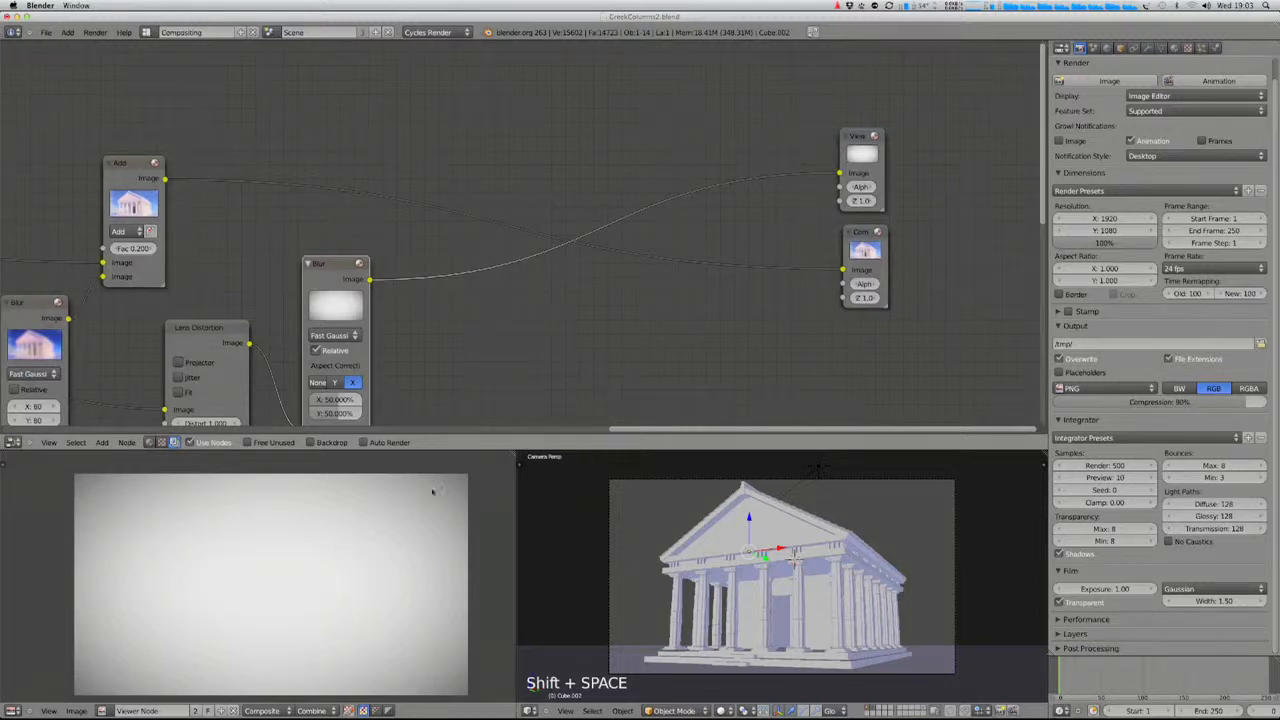
{"action": "key", "text": "shift+a"}
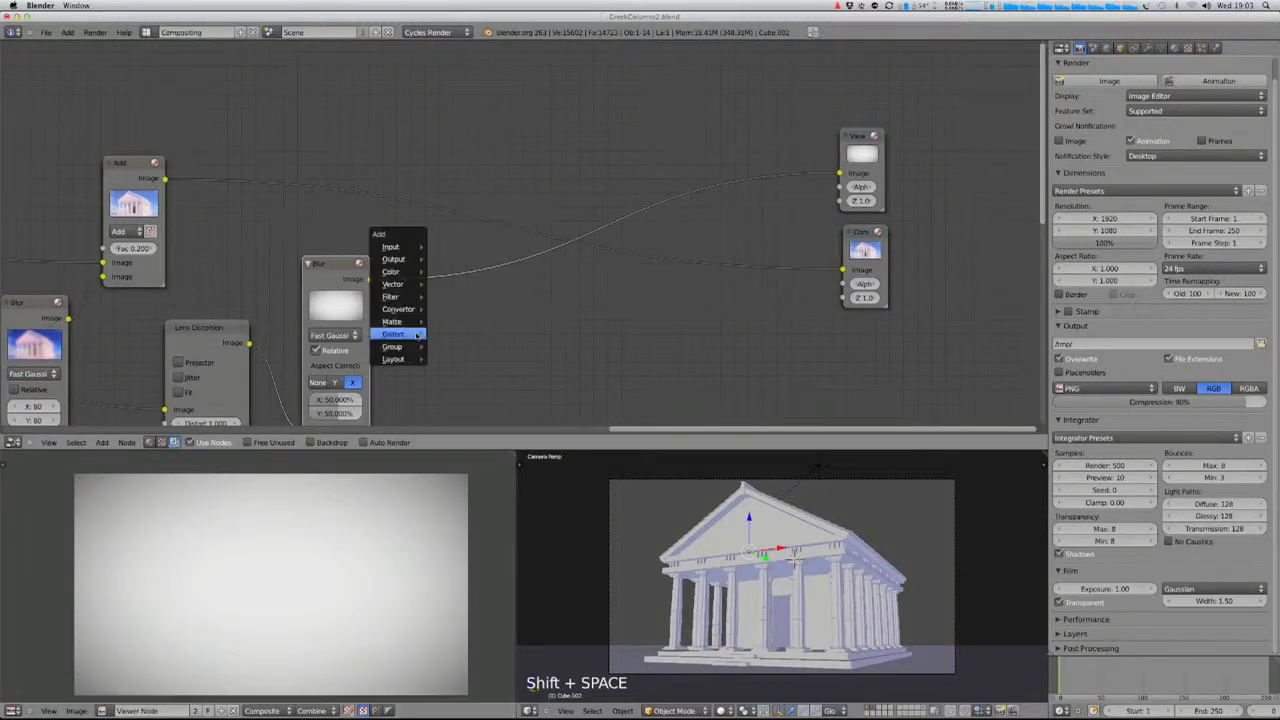
{"action": "mouse_move", "coordinate": [395, 271]}
{"action": "left_click", "coordinate": [455, 272]}
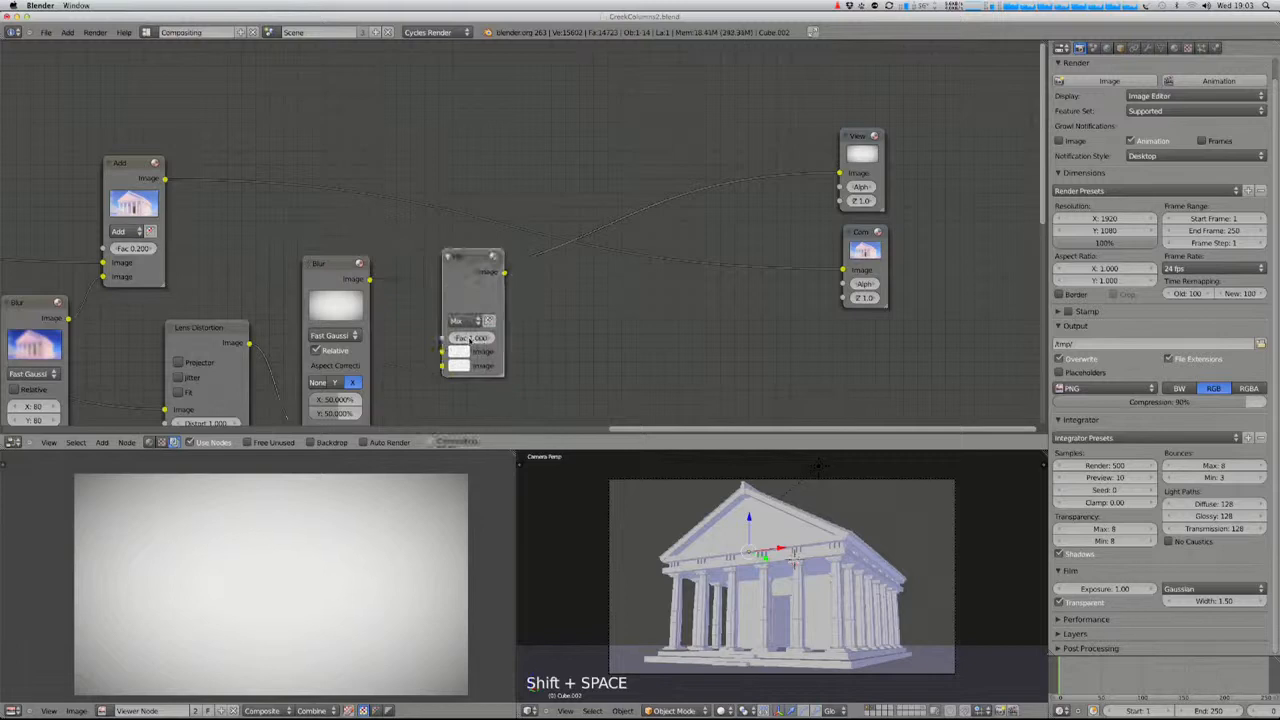
{"action": "left_click", "coordinate": [501, 207]}
- Set the new Mix node to Multiply, feed the blurred mask into its second Image input, and show its output in the Viewer
{"action": "left_click", "coordinate": [489, 188]}
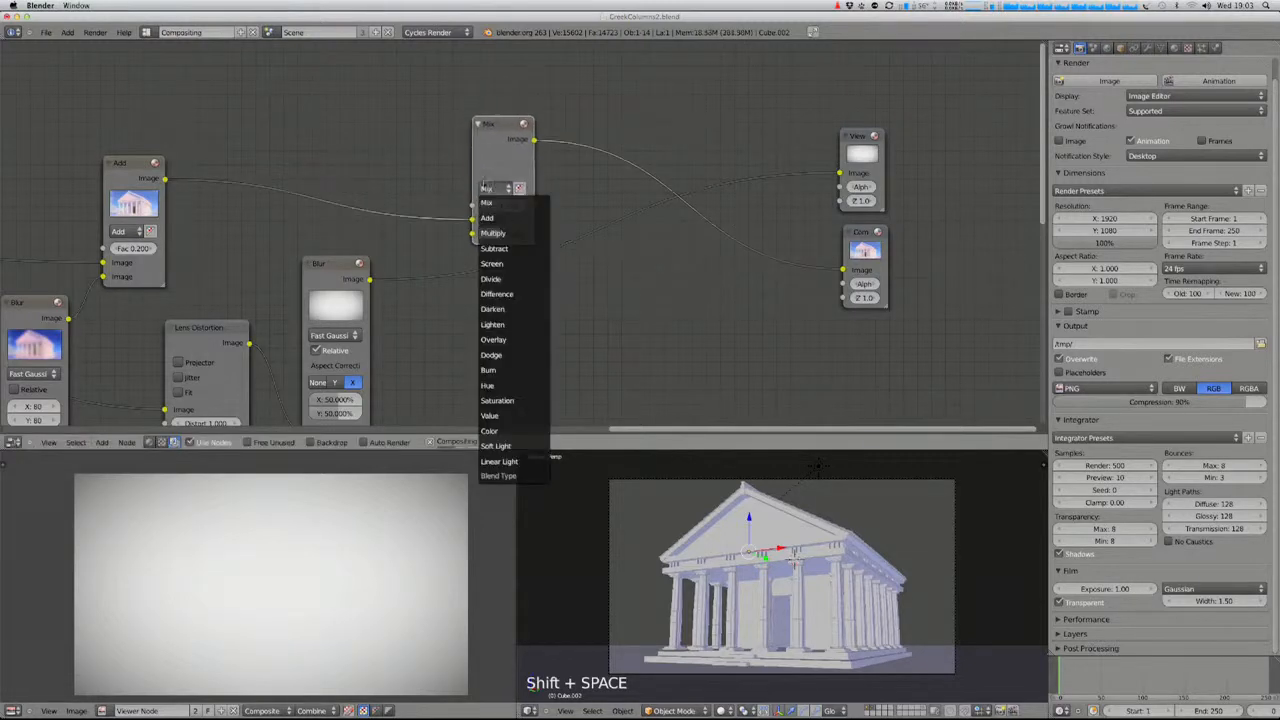
{"action": "left_click", "coordinate": [506, 235]}
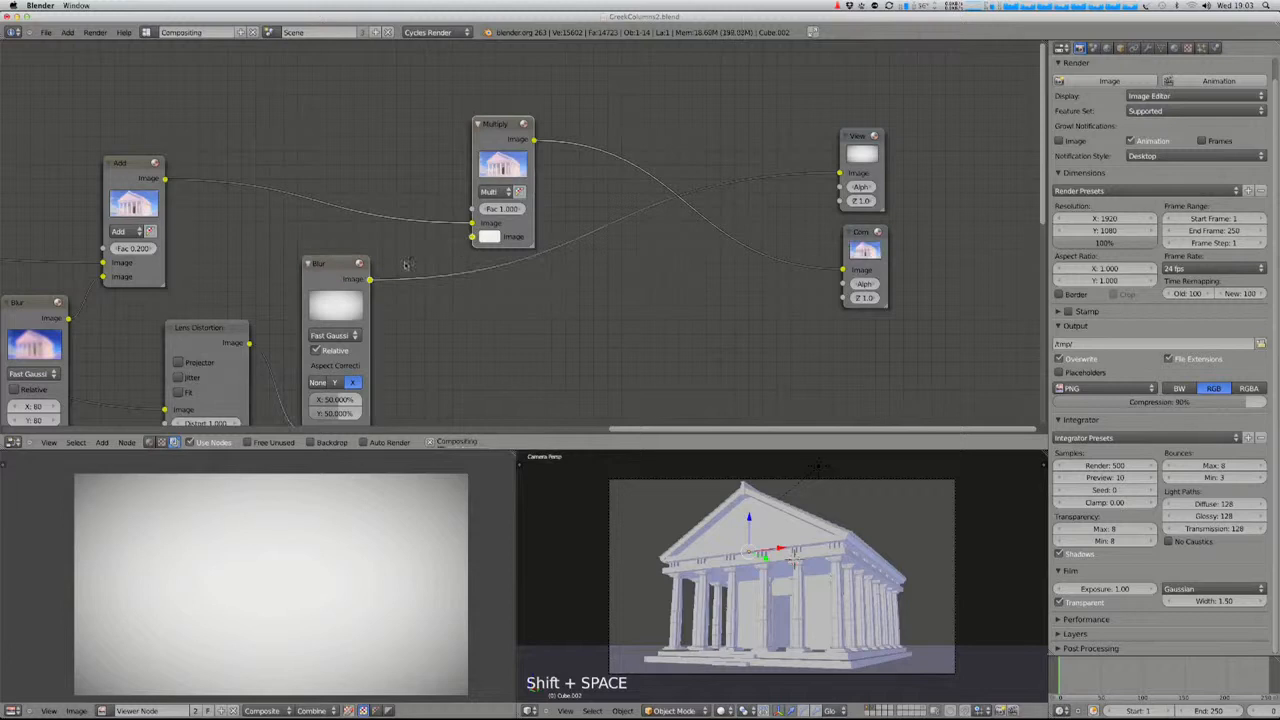
{"action": "left_click_drag", "start_coordinate": [373, 281], "coordinate": [473, 238]}
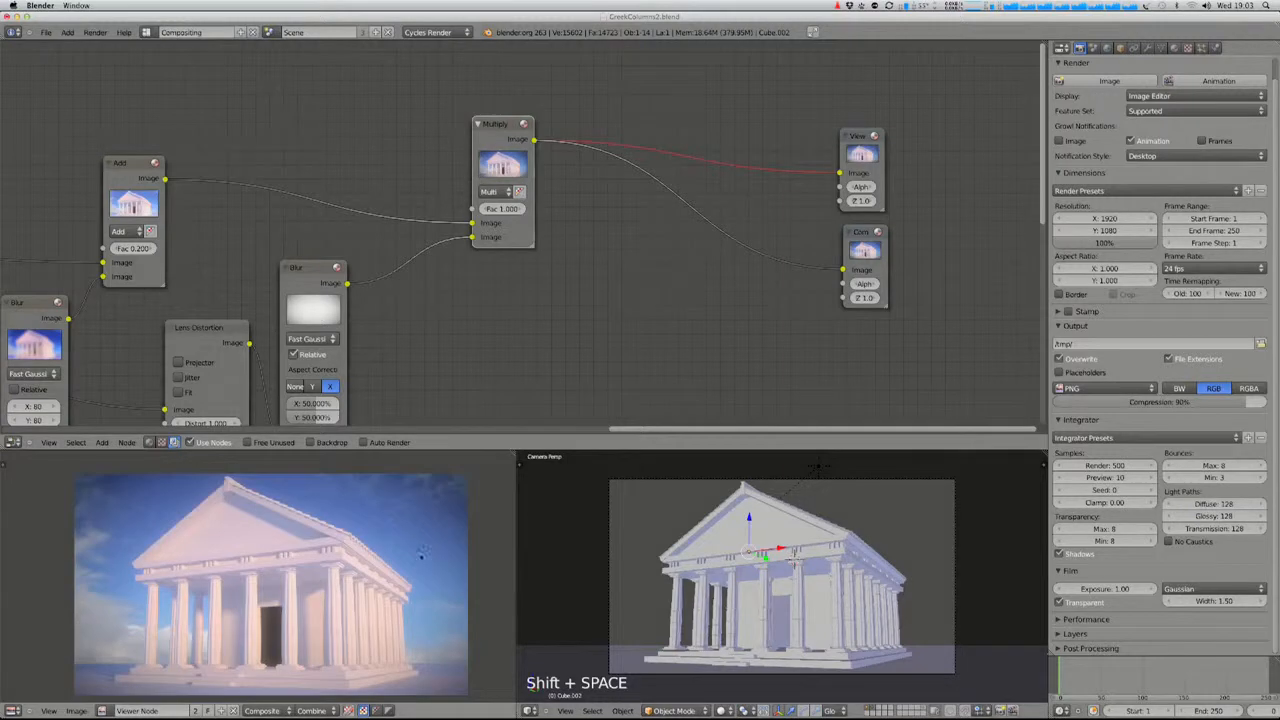
- Shift the Multiply node away to make room and insert an RGB Curves node between the second Blur and Multiply
{"action": "middle_click_drag", "start_coordinate": [475, 292], "coordinate": [499, 269]}
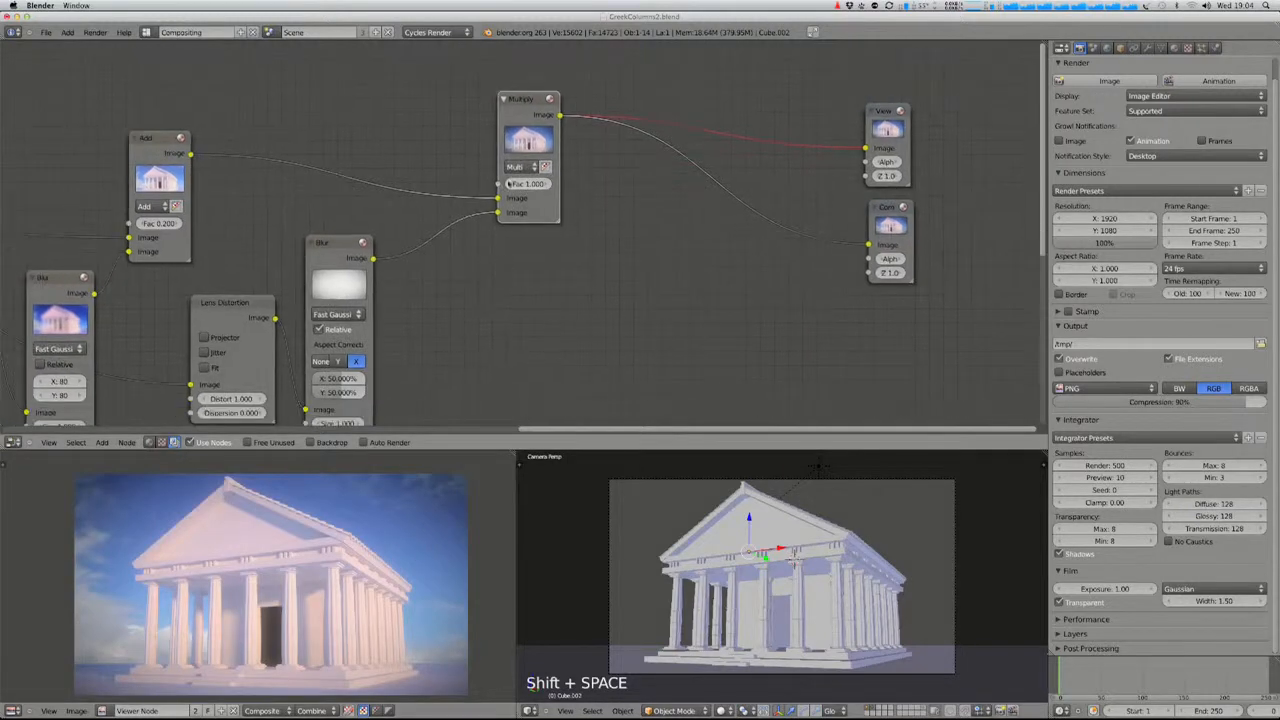
{"action": "left_click_drag", "start_coordinate": [504, 190], "coordinate": [538, 167]}
{"action": "key", "text": "shift+a"}
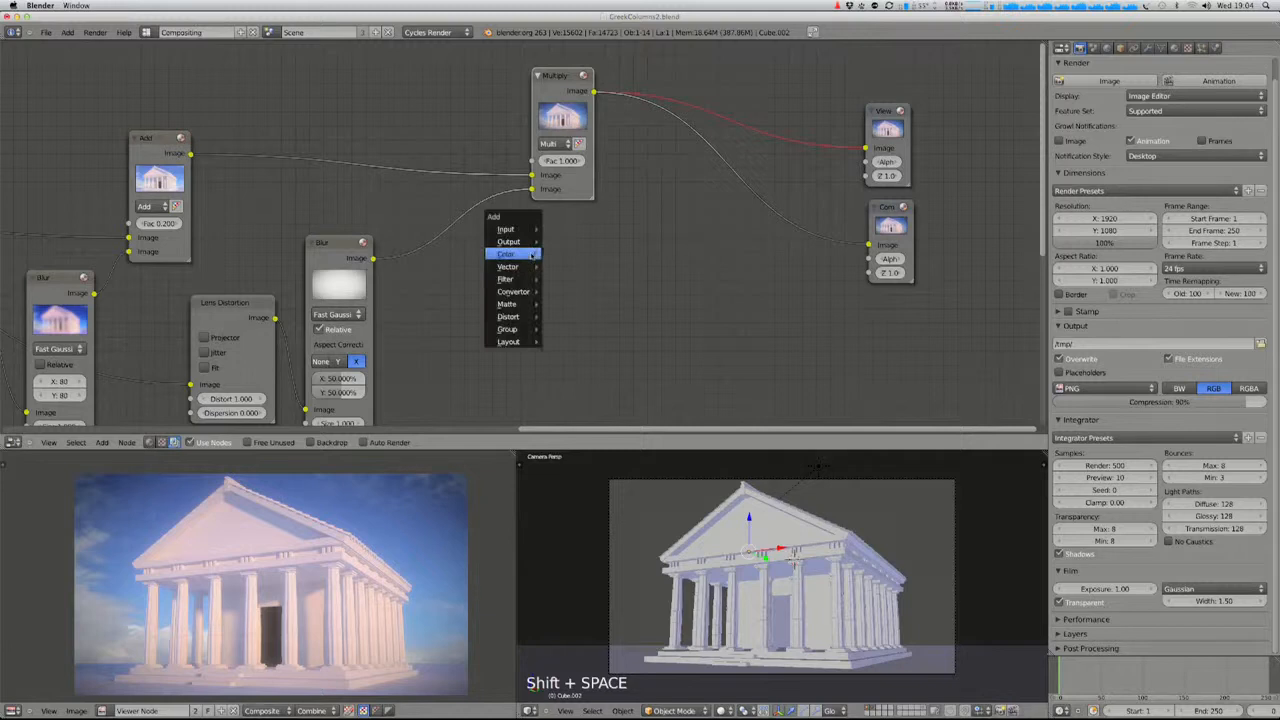
{"action": "mouse_move", "coordinate": [532, 255]}
{"action": "left_click", "coordinate": [572, 254]}
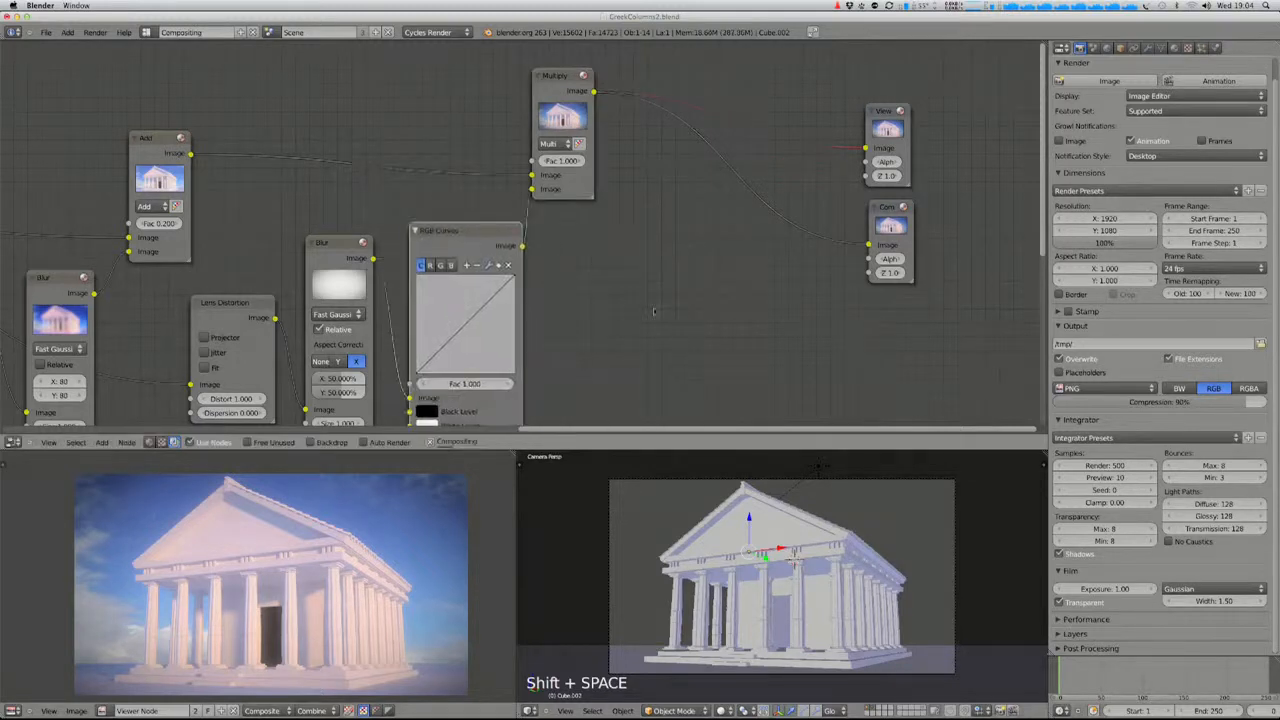
- Shape the new RGB Curves node into an S-curve by lowering the shadows and raising the highlights
{"action": "middle_click_drag", "start_coordinate": [654, 311], "coordinate": [663, 264]}
{"action": "left_click_drag", "start_coordinate": [451, 308], "coordinate": [437, 323]}
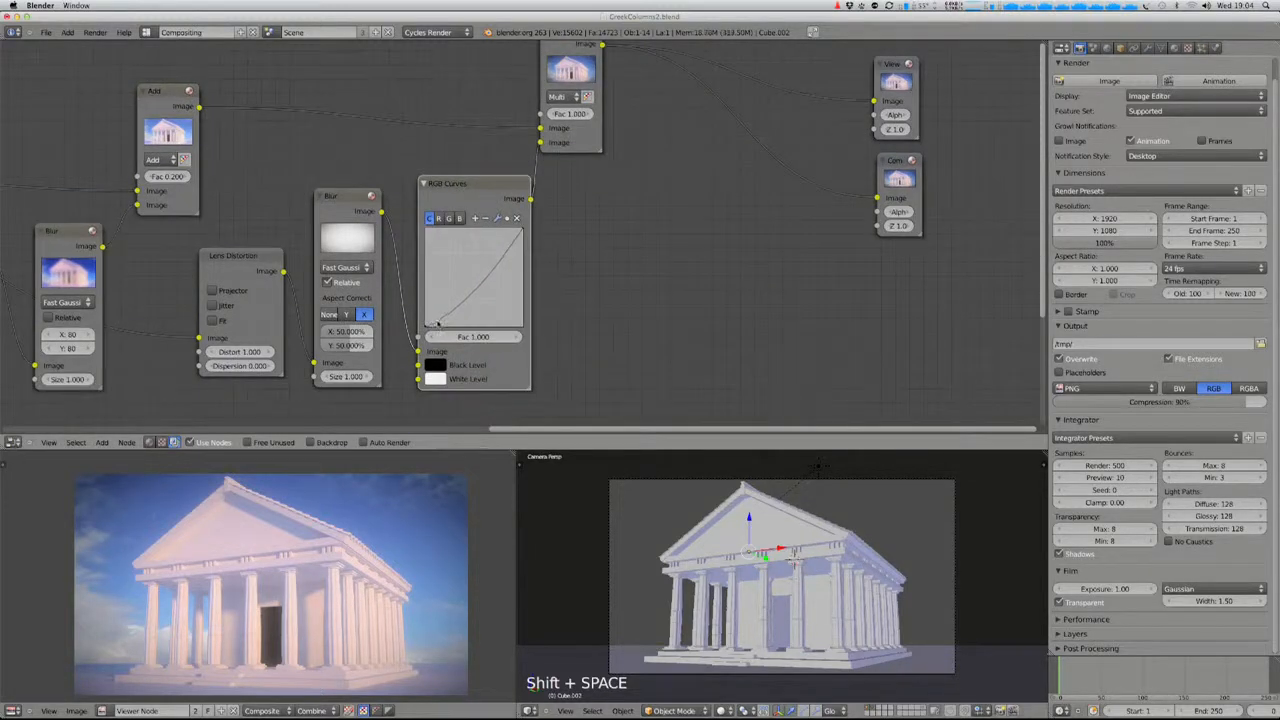
{"action": "left_click_drag", "start_coordinate": [501, 260], "coordinate": [492, 238]}
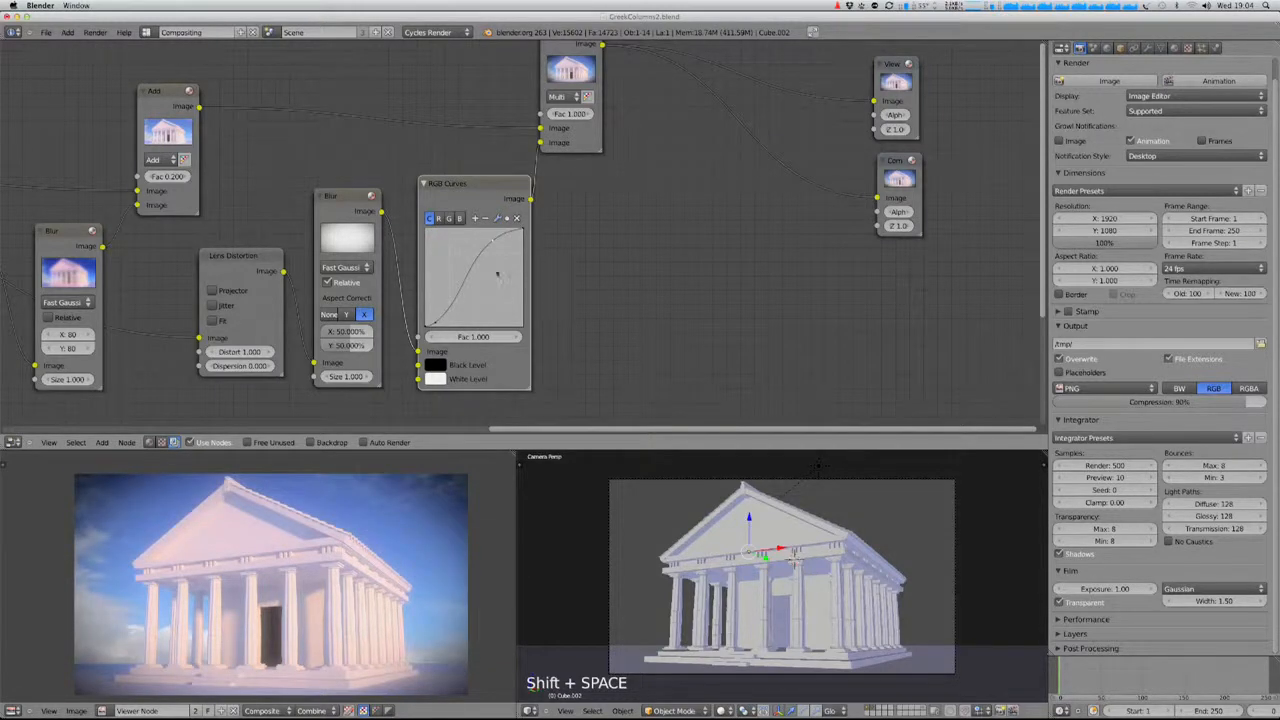
- Reduce the Multiply node's Fac to 0.600 to soften the vignette
{"action": "left_click", "coordinate": [554, 118]}
{"action": "left_click", "coordinate": [554, 118]}
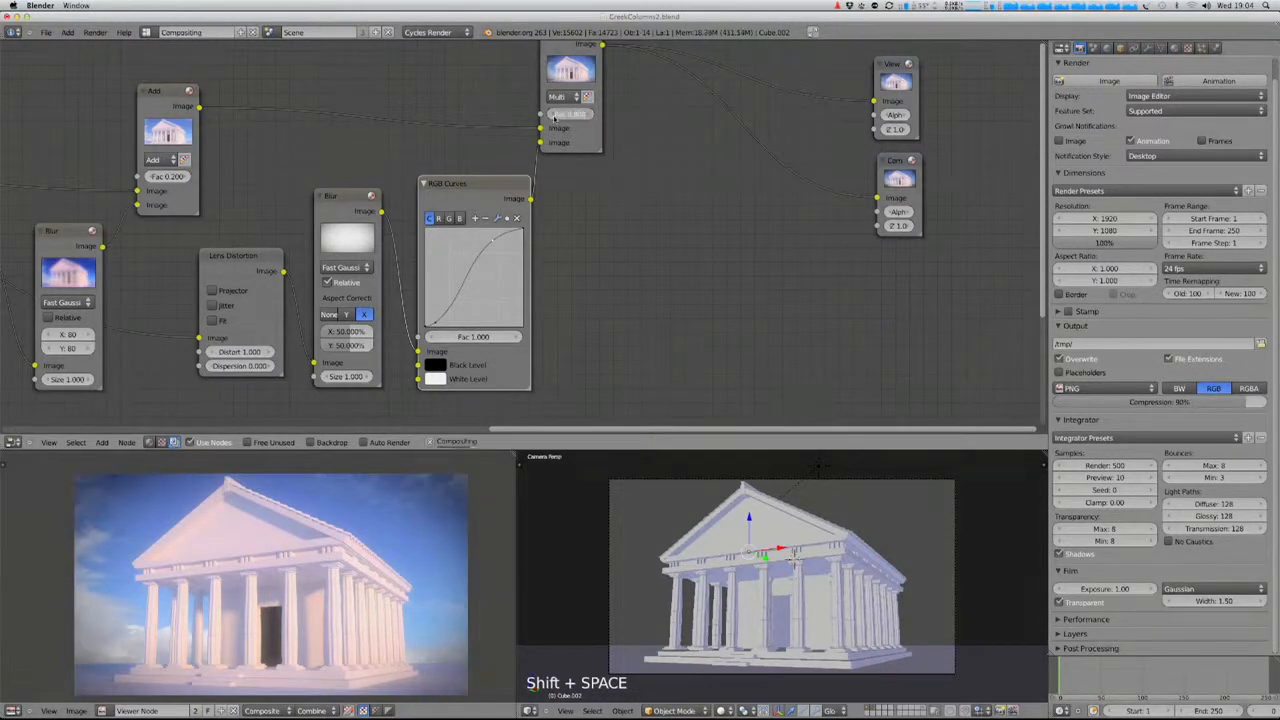
{"action": "left_click", "coordinate": [554, 118]}
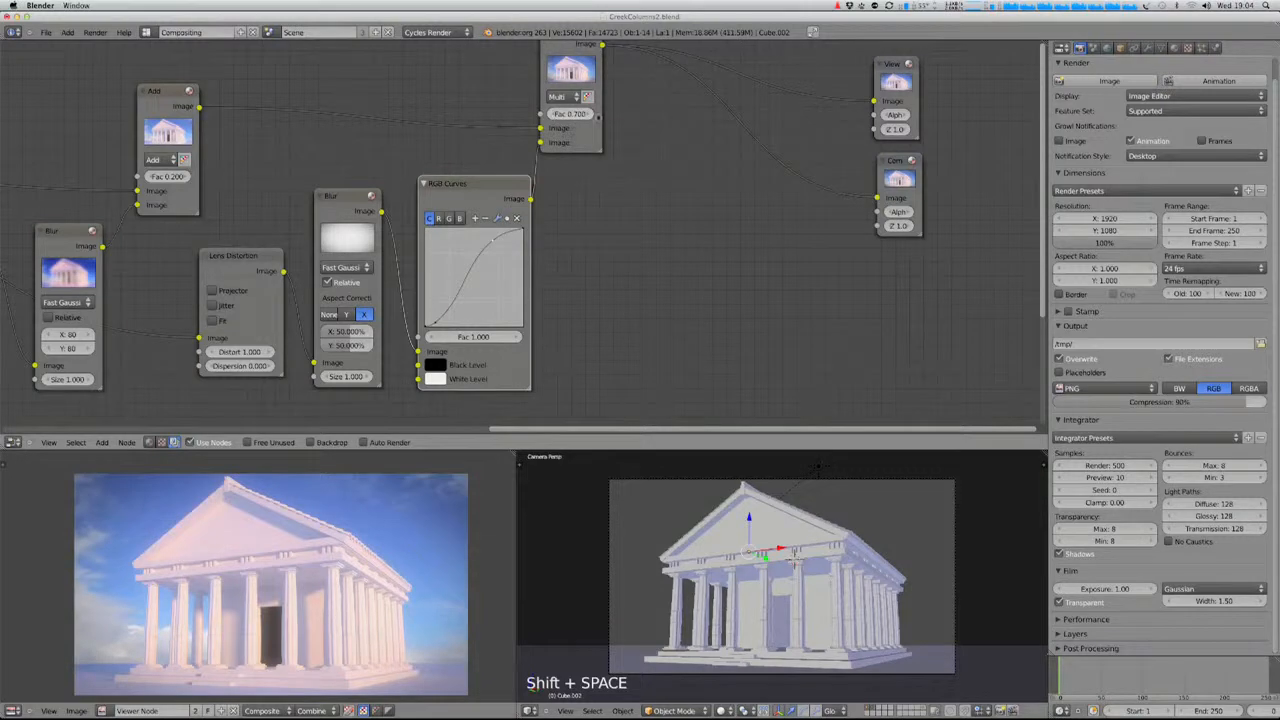
{"action": "left_click", "coordinate": [597, 114]}
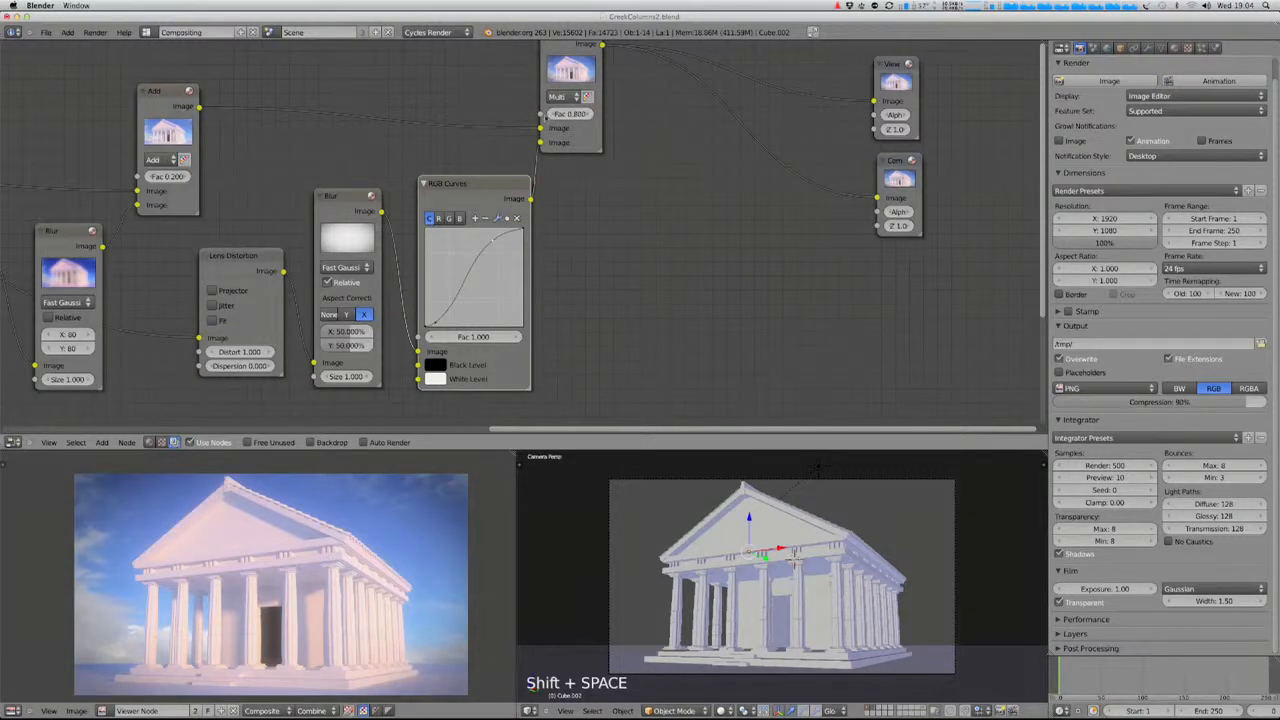
{"action": "left_click", "coordinate": [553, 114]}
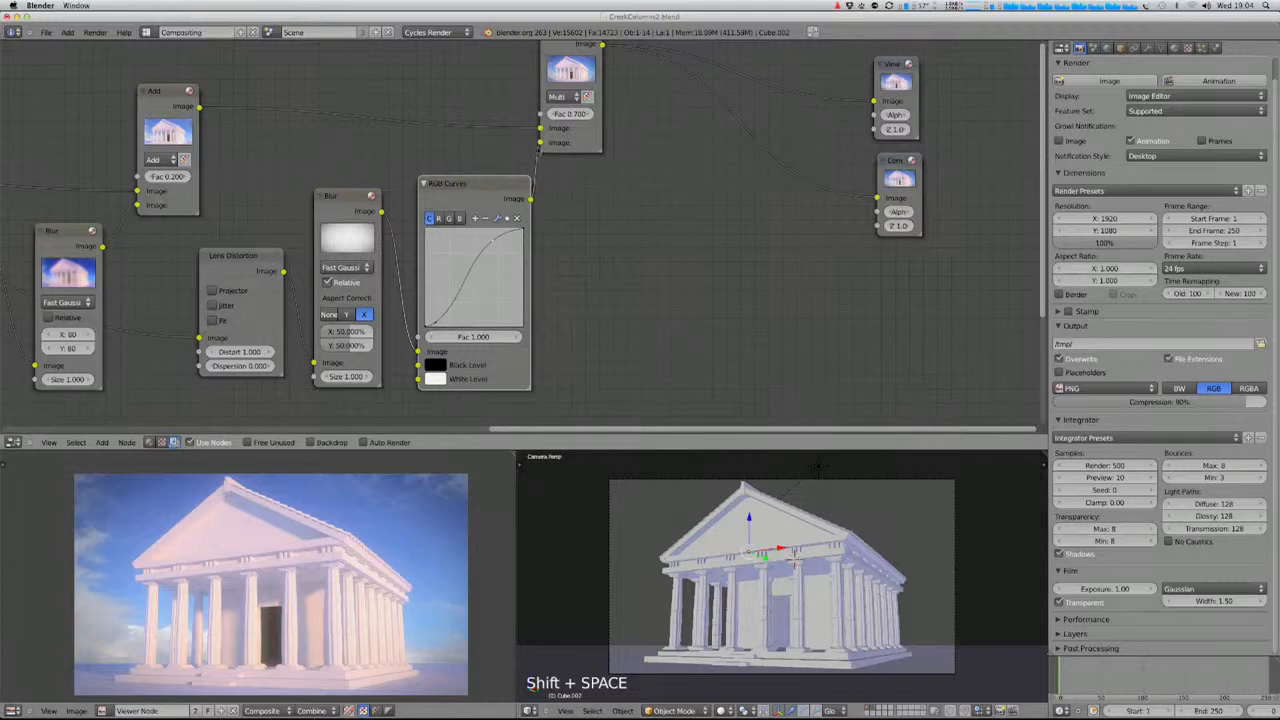
{"action": "left_click", "coordinate": [554, 114]}
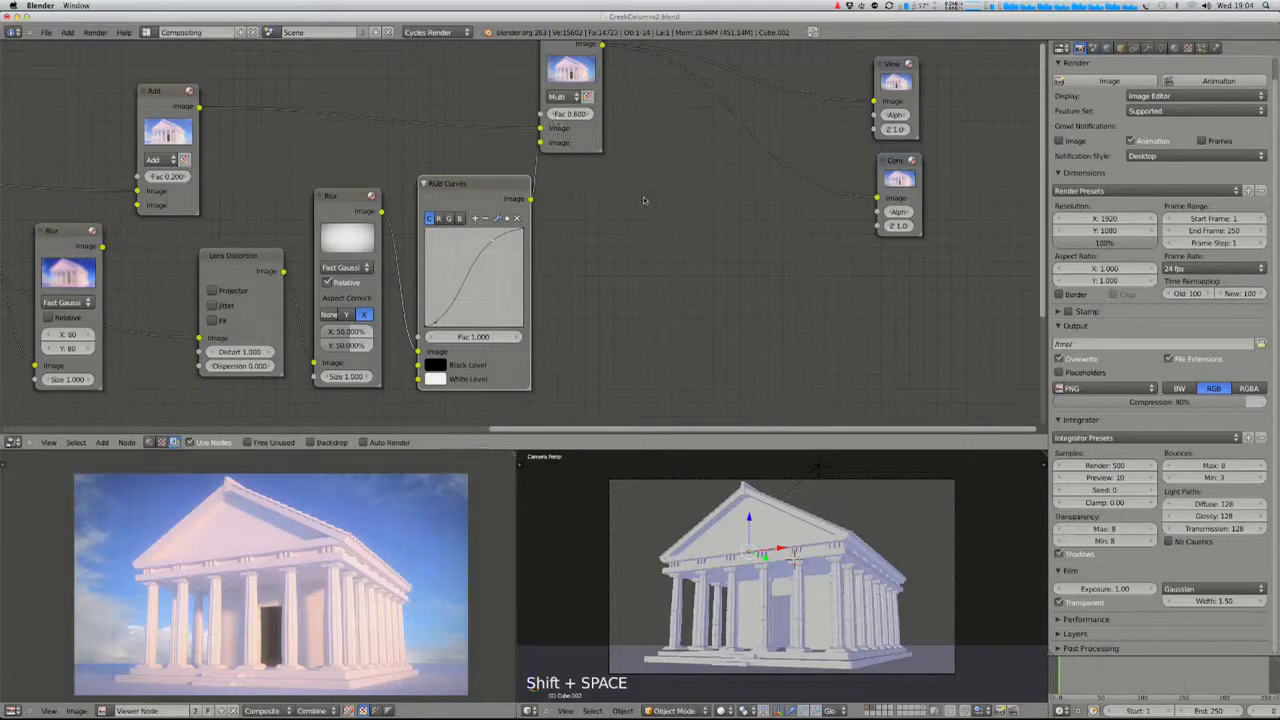
- Select the Viewer and Composite nodes together and move them farther away from the Multiply node
{"action": "middle_click_drag", "start_coordinate": [641, 221], "coordinate": [436, 309]}
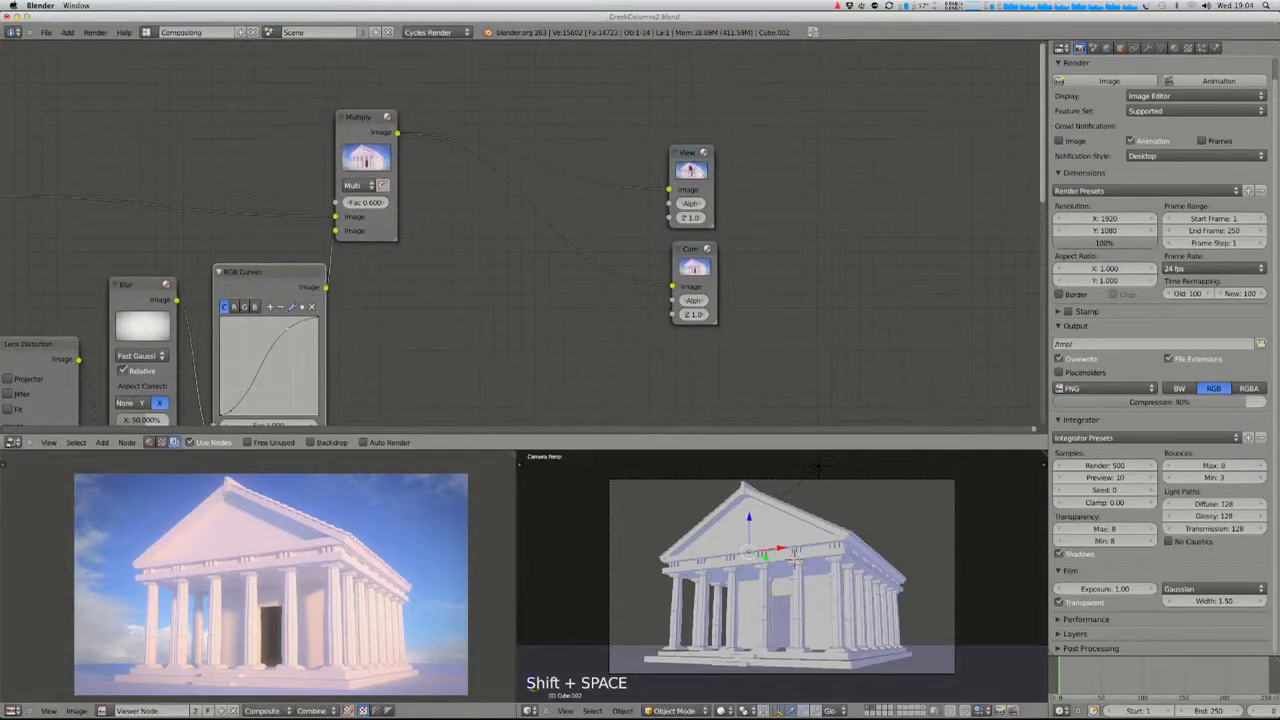
{"action": "left_click", "coordinate": [689, 170]}
{"action": "left_click", "coordinate": [698, 262]}
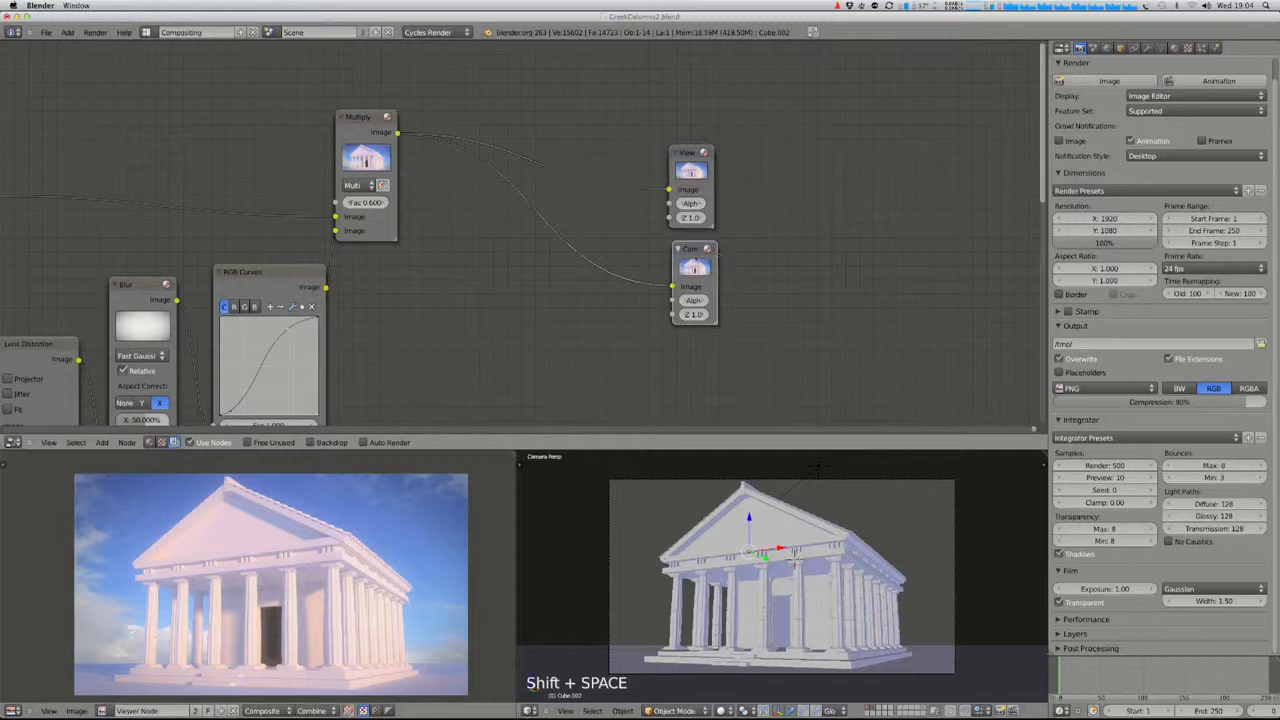
{"action": "left_click", "coordinate": [691, 160]}
{"action": "left_click", "coordinate": [697, 270]}
{"action": "left_click", "coordinate": [691, 160]}
{"action": "left_click", "coordinate": [698, 281]}
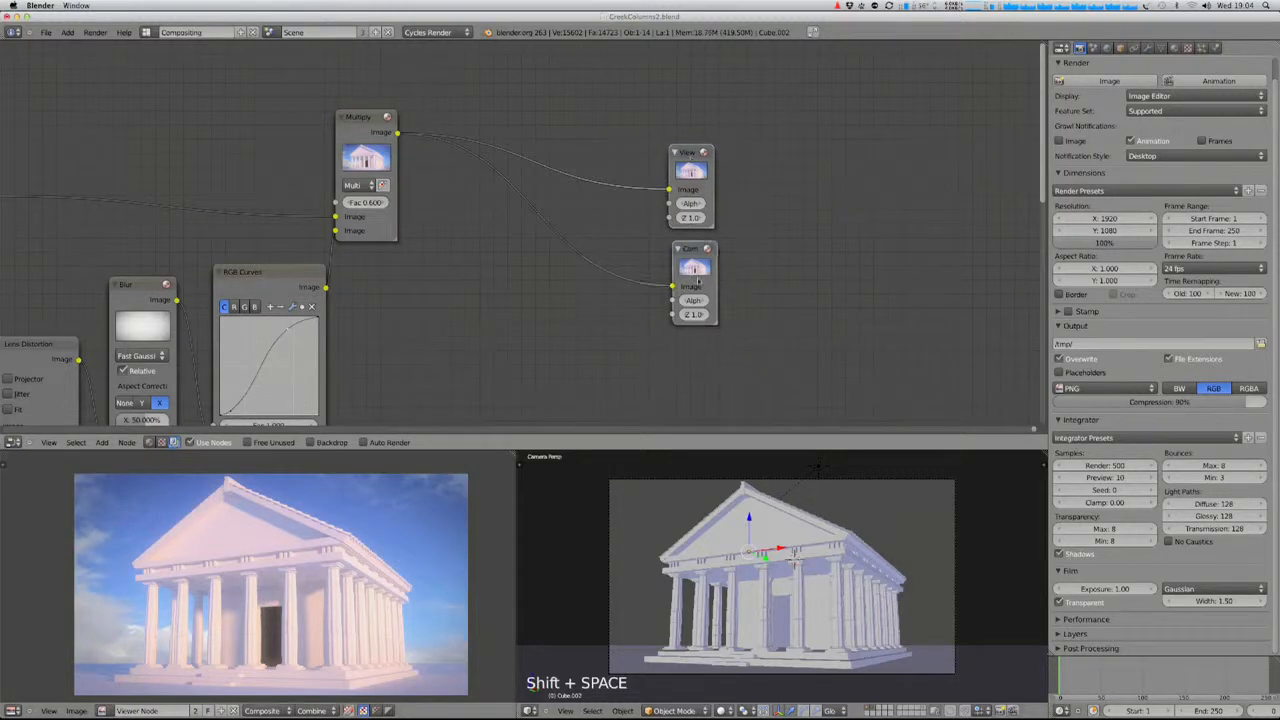
{"action": "key", "text": "g"}
{"action": "left_click", "coordinate": [923, 223]}
- Add a Color Balance node and insert it on the link between the Multiply and Viewer nodes
{"action": "key", "text": "shift+a"}
{"action": "mouse_move", "coordinate": [620, 248]}
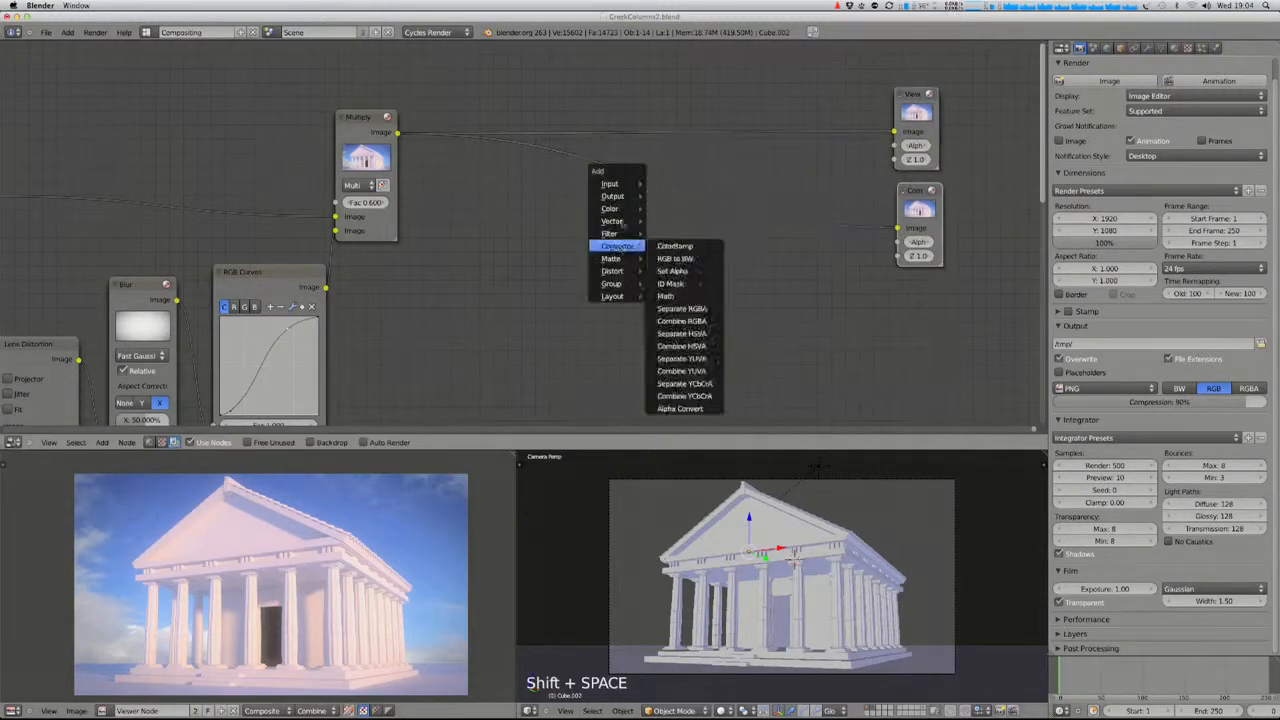
{"action": "mouse_move", "coordinate": [610, 208]}
{"action": "left_click", "coordinate": [688, 309]}
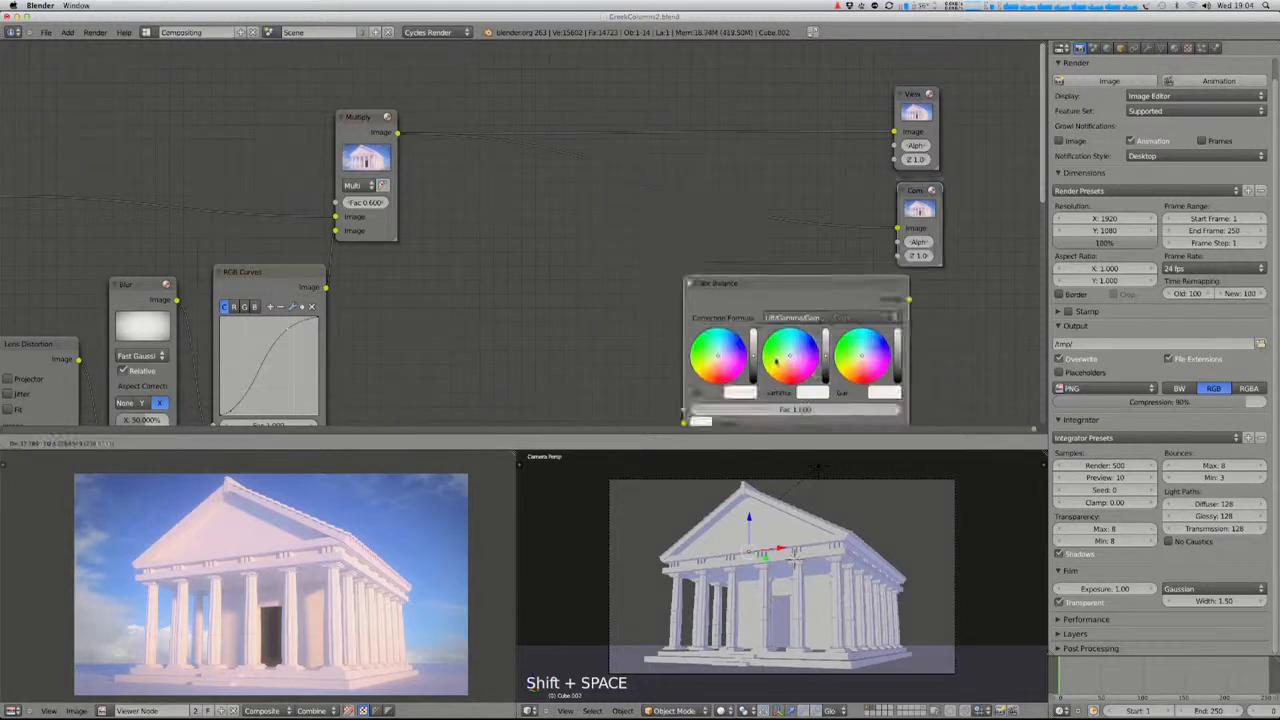
{"action": "left_click", "coordinate": [689, 137]}
{"action": "key", "text": "g"}
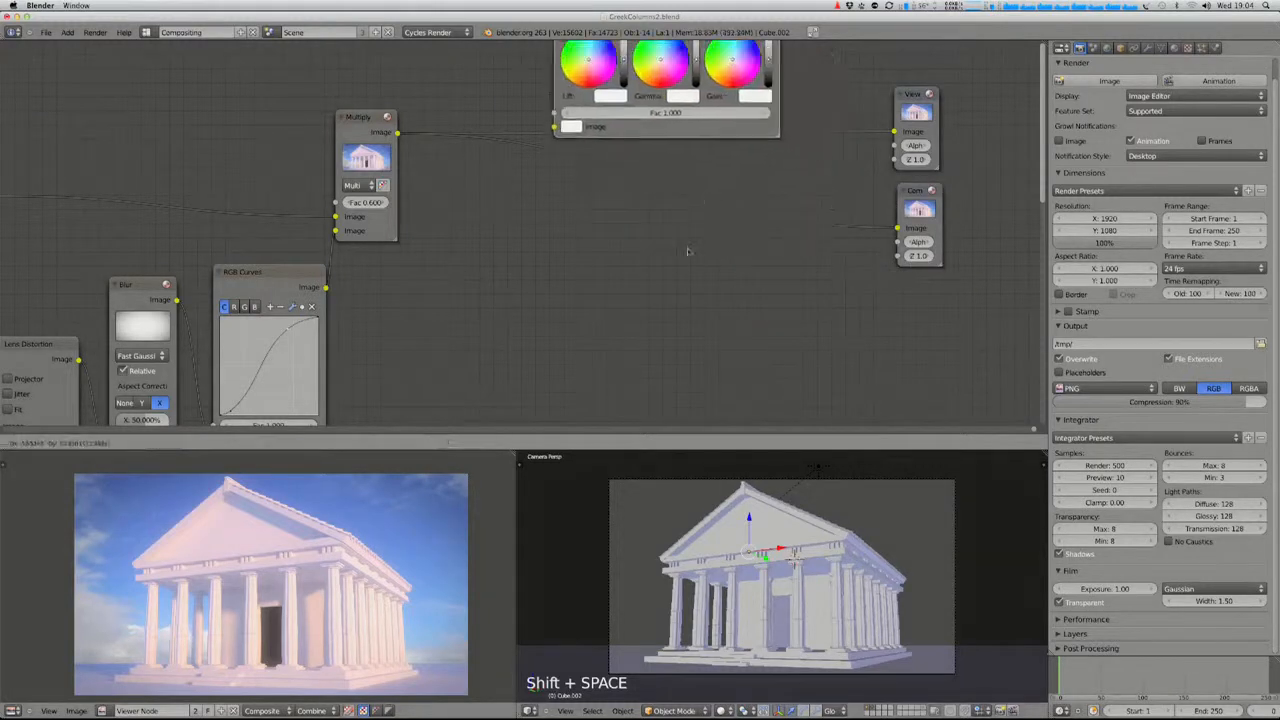
{"action": "left_click", "coordinate": [683, 262]}
- Connect the Color Balance output to the Composite node as well and reposition Color Balance closer to Multiply
{"action": "middle_click_drag", "start_coordinate": [734, 261], "coordinate": [682, 410]}
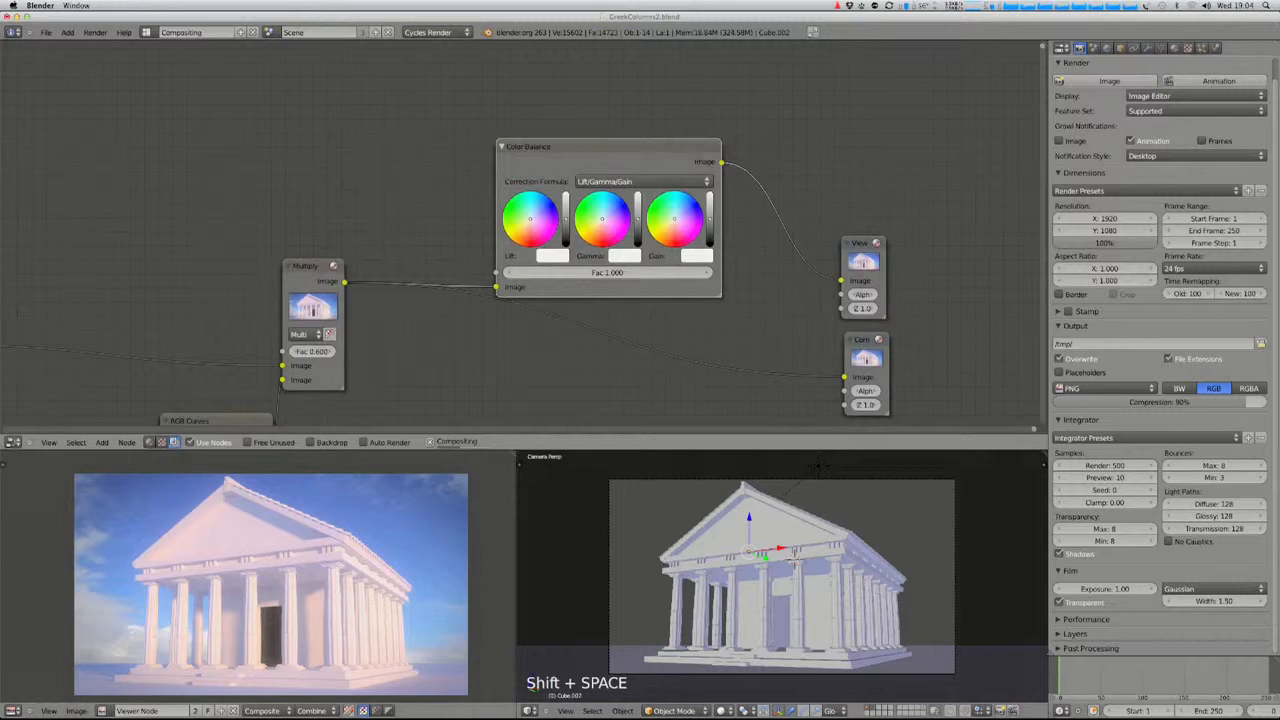
{"action": "left_click_drag", "start_coordinate": [721, 162], "coordinate": [844, 377]}
{"action": "left_click_drag", "start_coordinate": [640, 152], "coordinate": [559, 222]}
{"action": "middle_click_drag", "start_coordinate": [711, 330], "coordinate": [723, 324]}
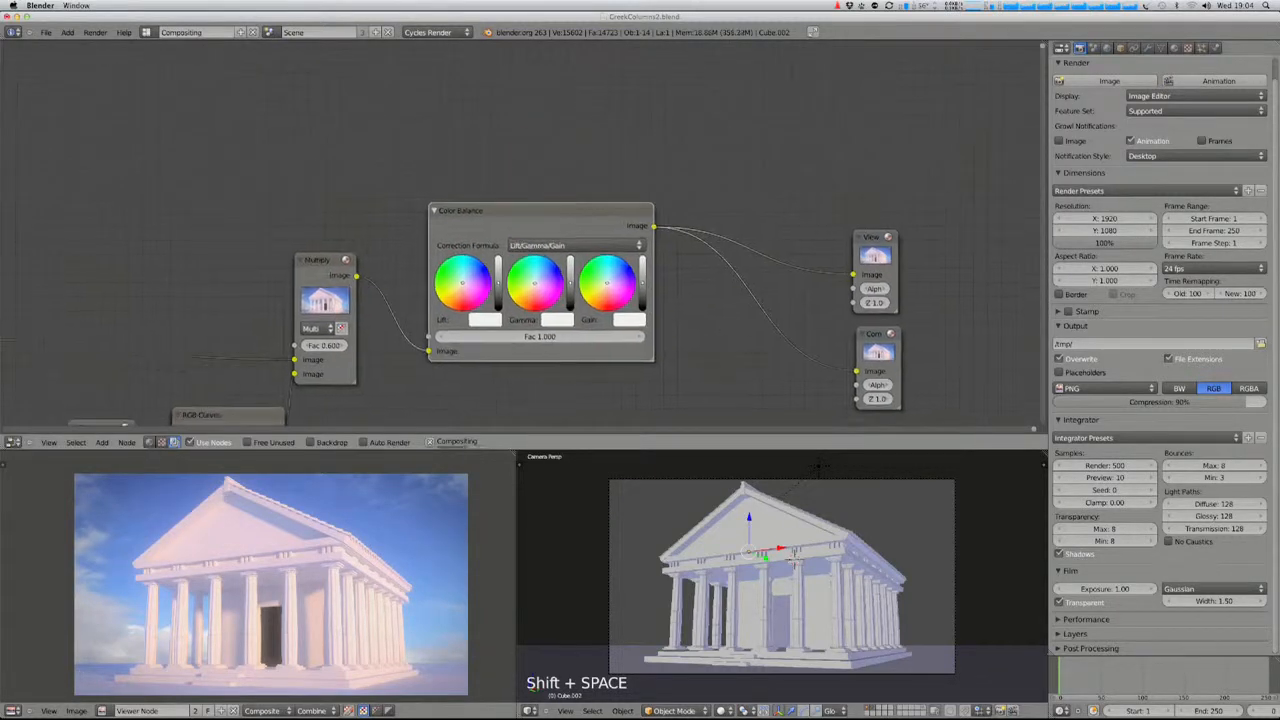
- Tint the Color Balance node's Lift slightly toward blue and its Gain slightly toward warm yellow
{"action": "mouse_move", "coordinate": [672, 712]}
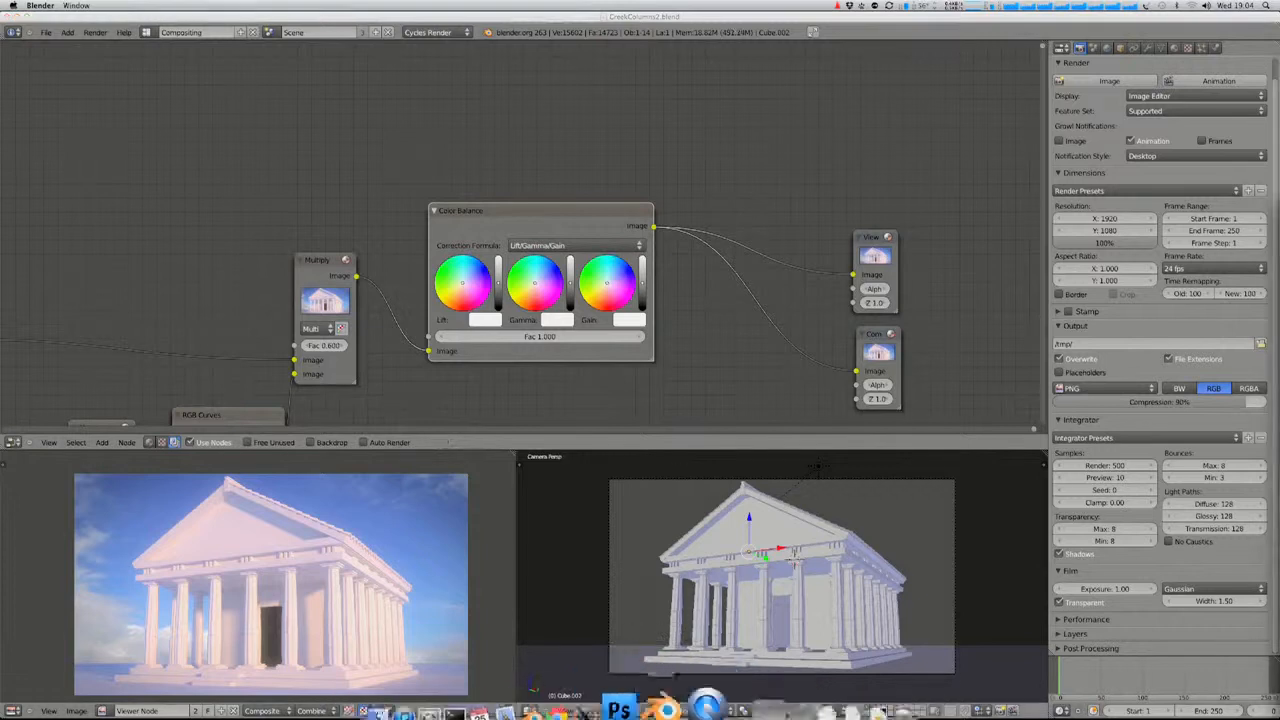
{"action": "scroll", "coordinate": [759, 294], "scroll_direction": "up", "scroll_amount": 1}
{"action": "left_click_drag", "start_coordinate": [622, 209], "coordinate": [622, 180]}
{"action": "scroll", "coordinate": [726, 328], "scroll_direction": "up", "scroll_amount": 4}
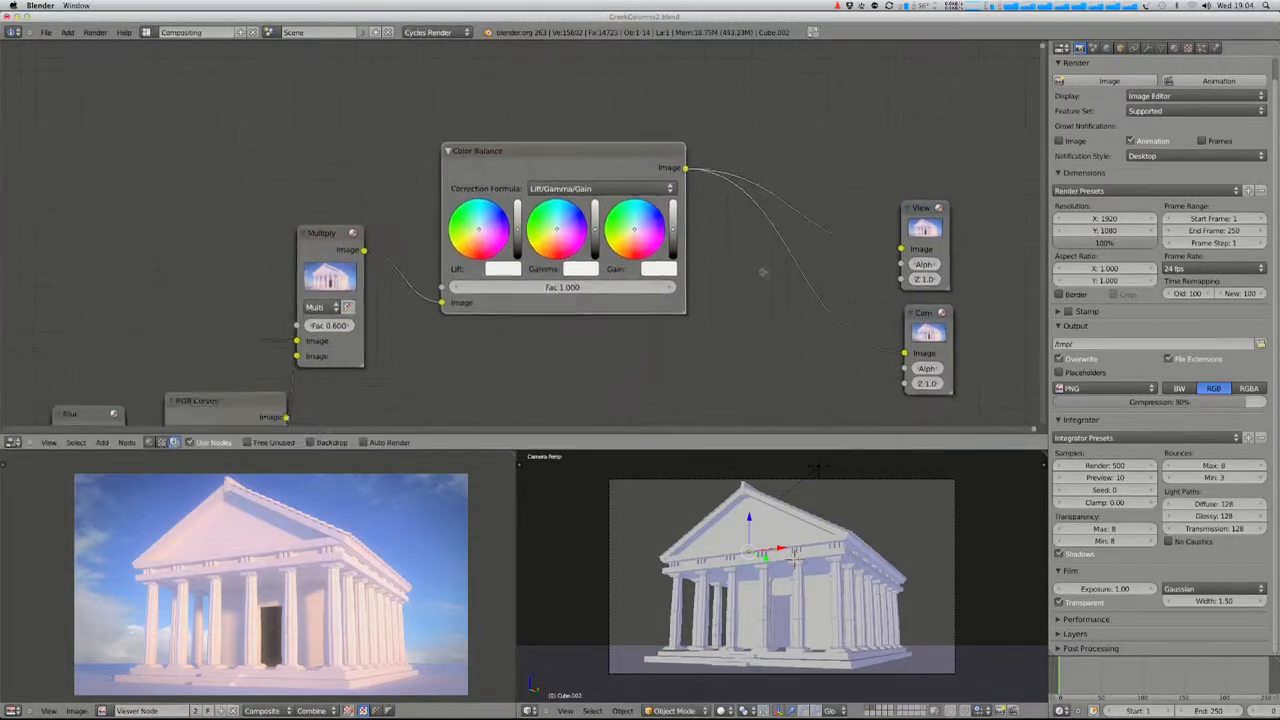
{"action": "left_click_drag", "start_coordinate": [447, 225], "coordinate": [450, 227]}
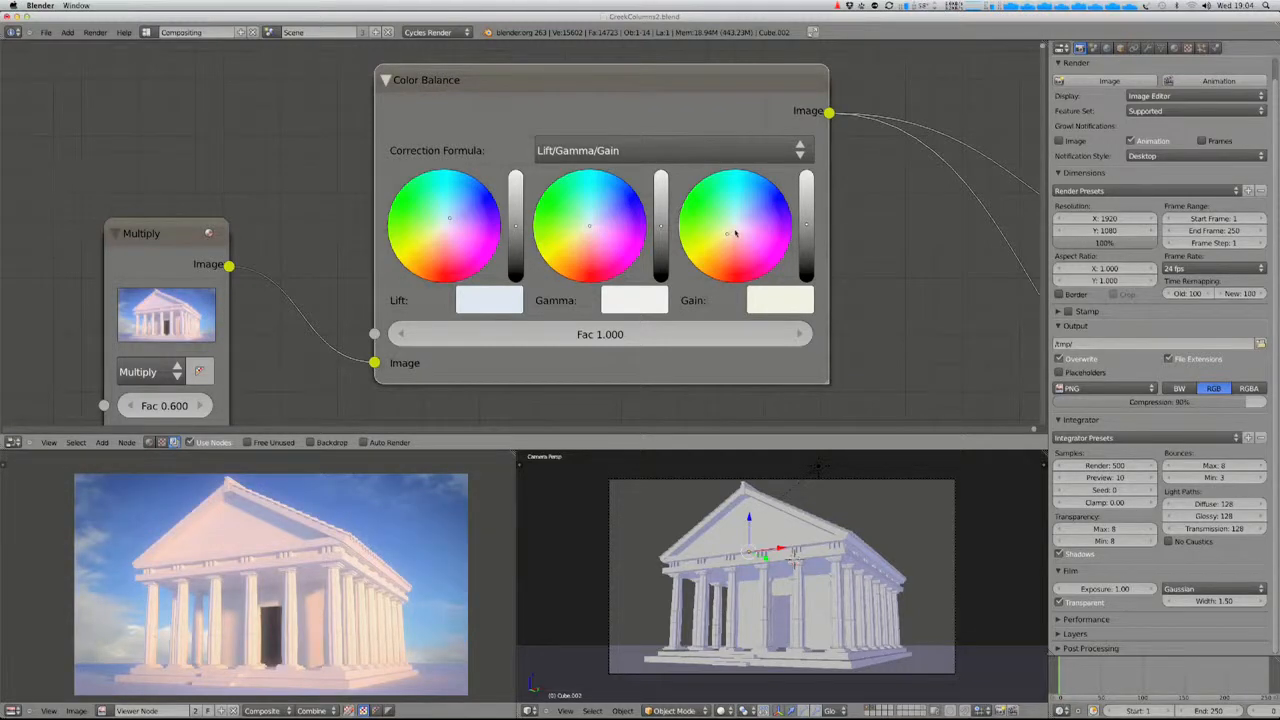
- Darken the Color Balance node's Lift slightly and fine-tune its Gain brightness and warm yellow tint
{"action": "middle_click_drag", "start_coordinate": [746, 102], "coordinate": [584, 78]}
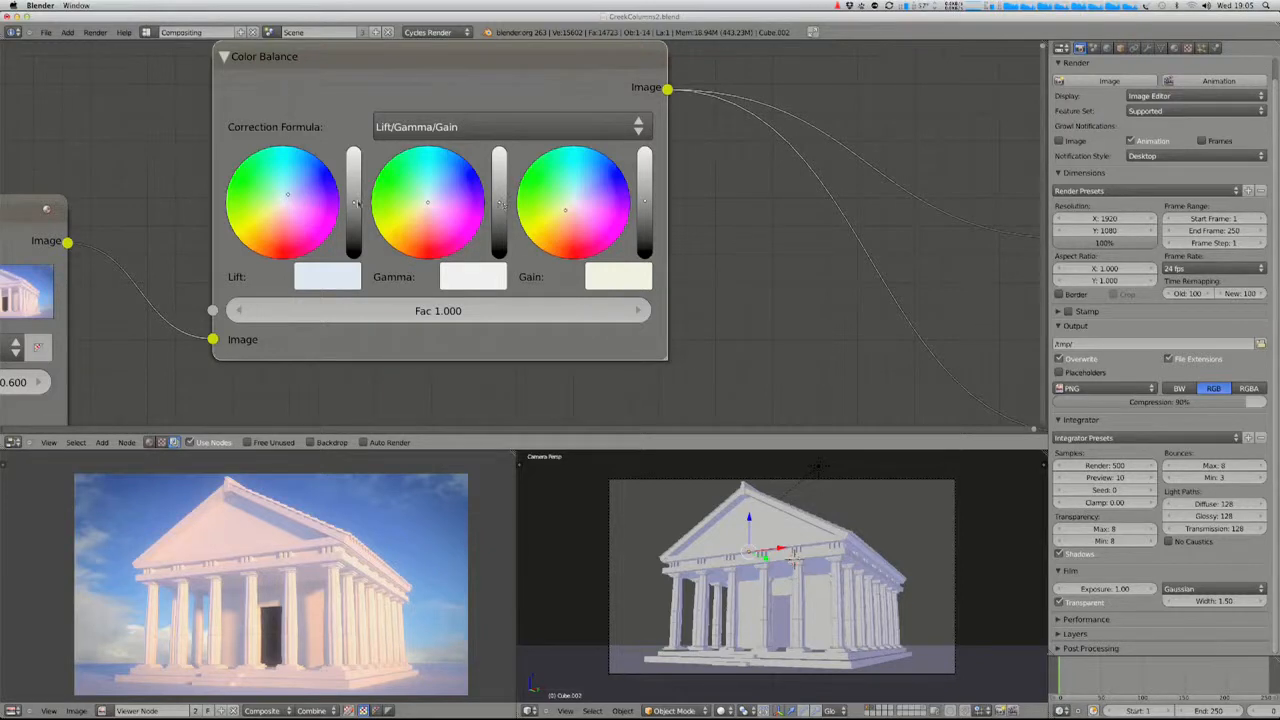
{"action": "left_click_drag", "start_coordinate": [357, 202], "coordinate": [357, 207]}
{"action": "left_click", "coordinate": [645, 202]}
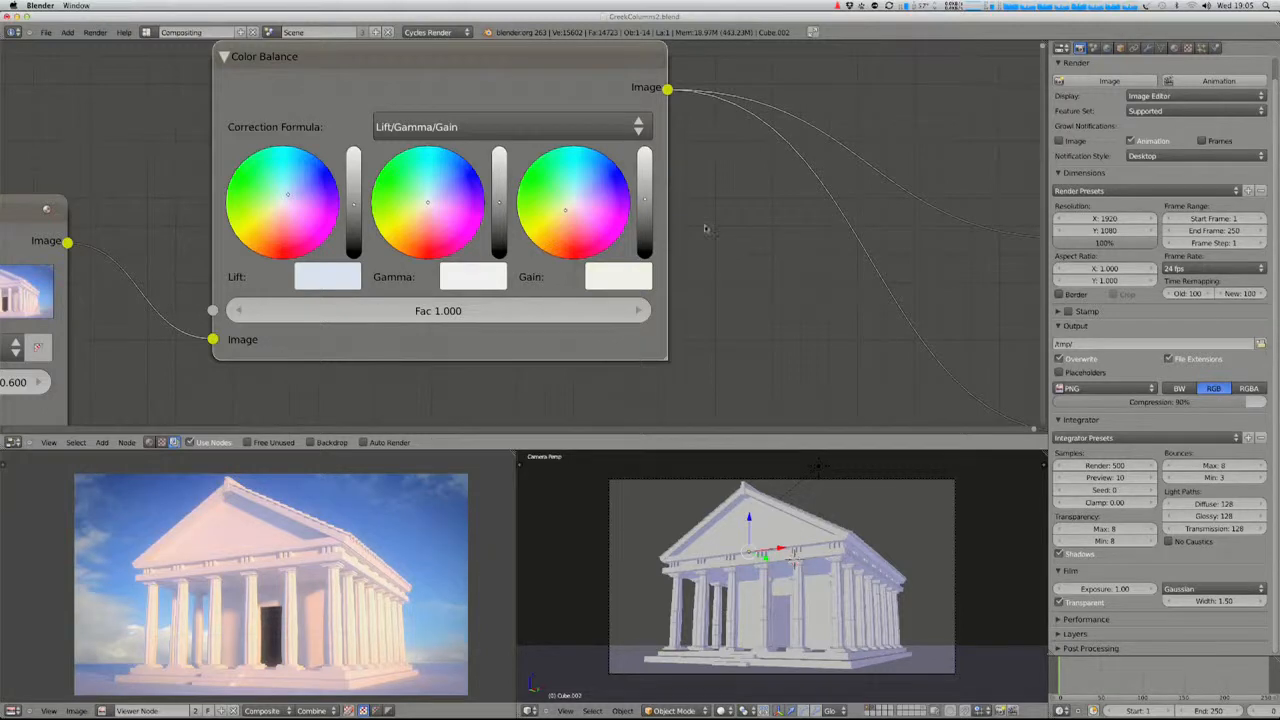
{"action": "left_click", "coordinate": [645, 202]}
{"action": "left_click_drag", "start_coordinate": [566, 212], "coordinate": [562, 219]}
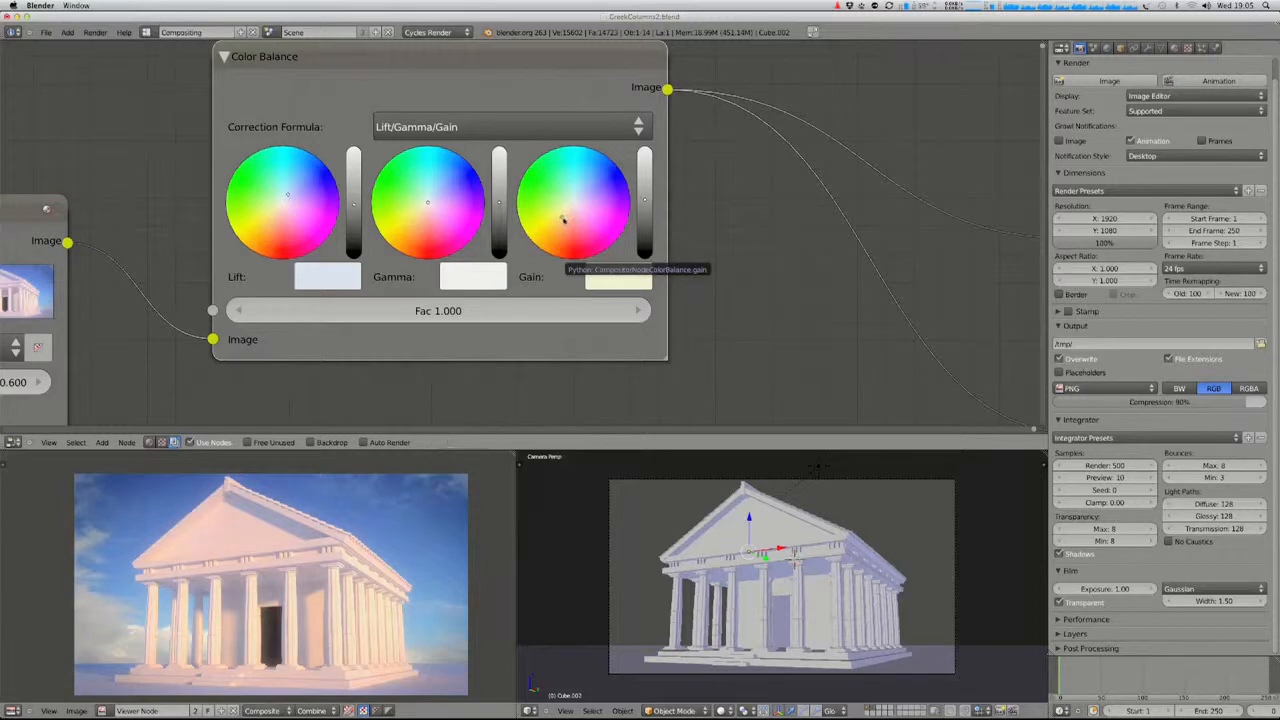
{"action": "left_click", "coordinate": [564, 219]}
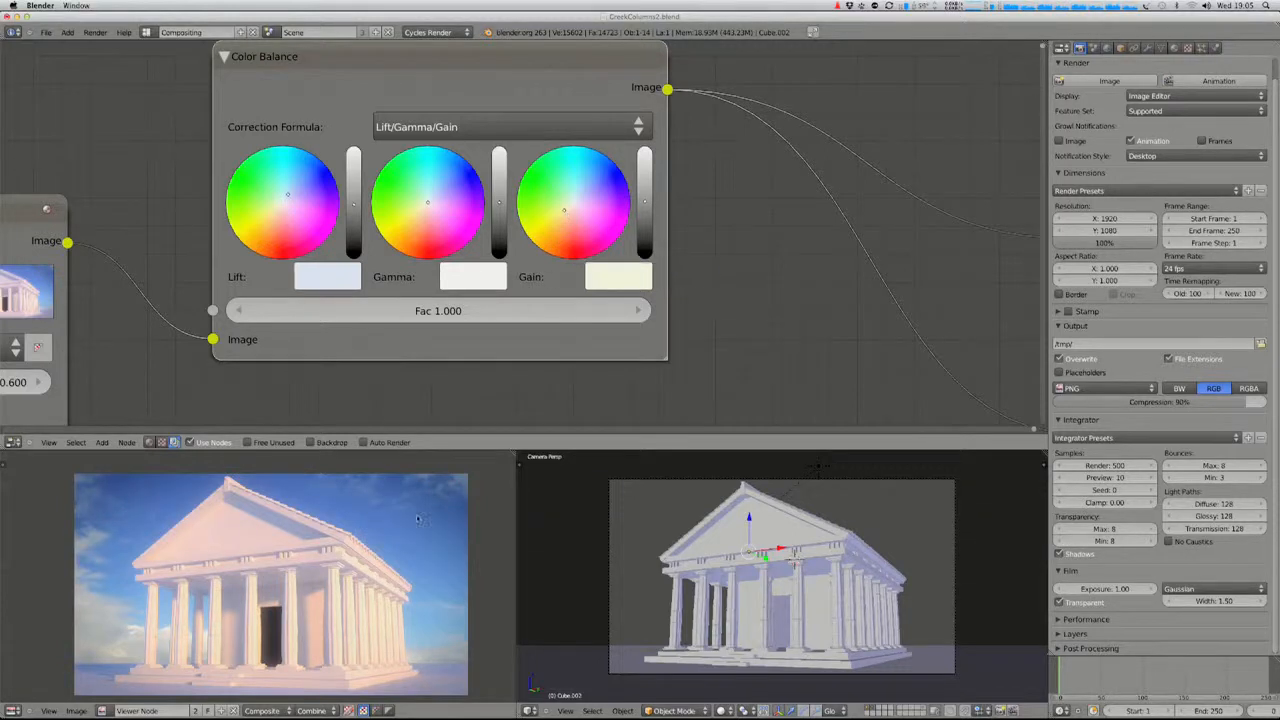
- Examine the composited temple image at full-window size
{"action": "key", "text": "F11"}
{"action": "scroll", "coordinate": [690, 457], "scroll_direction": "up", "scroll_amount": 4}
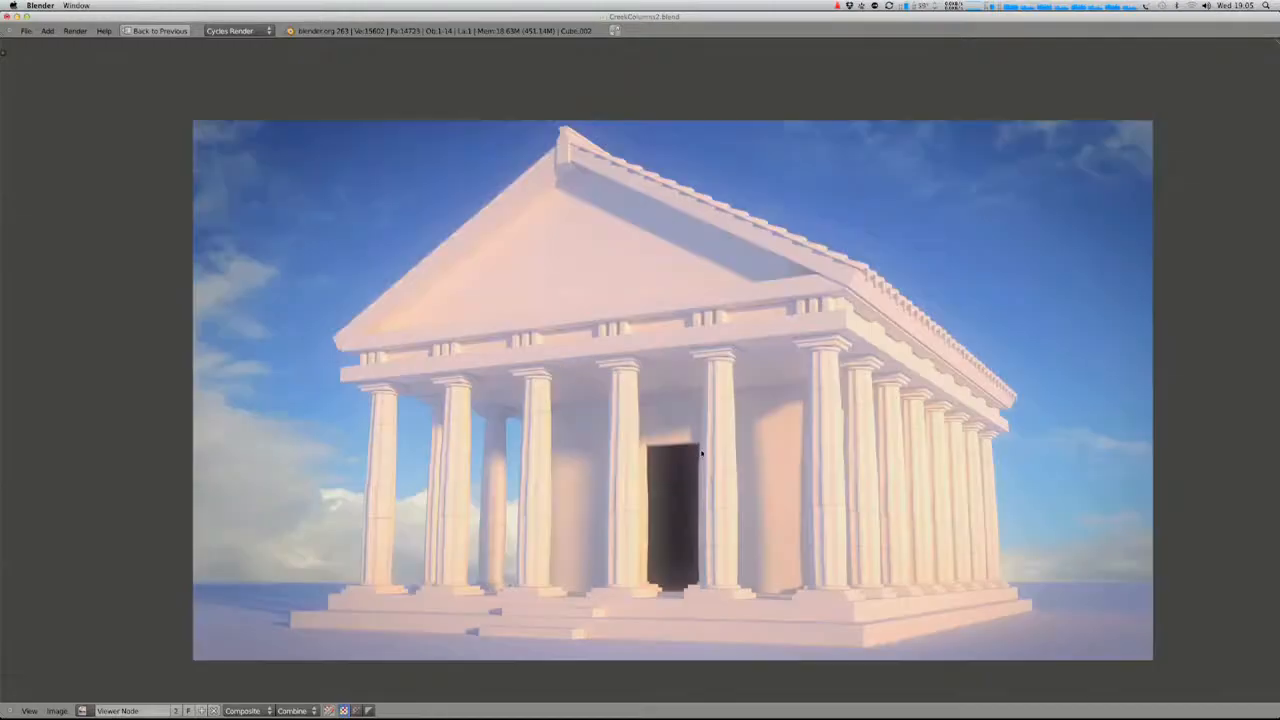
{"action": "scroll", "coordinate": [816, 476], "scroll_direction": "up", "scroll_amount": 1}
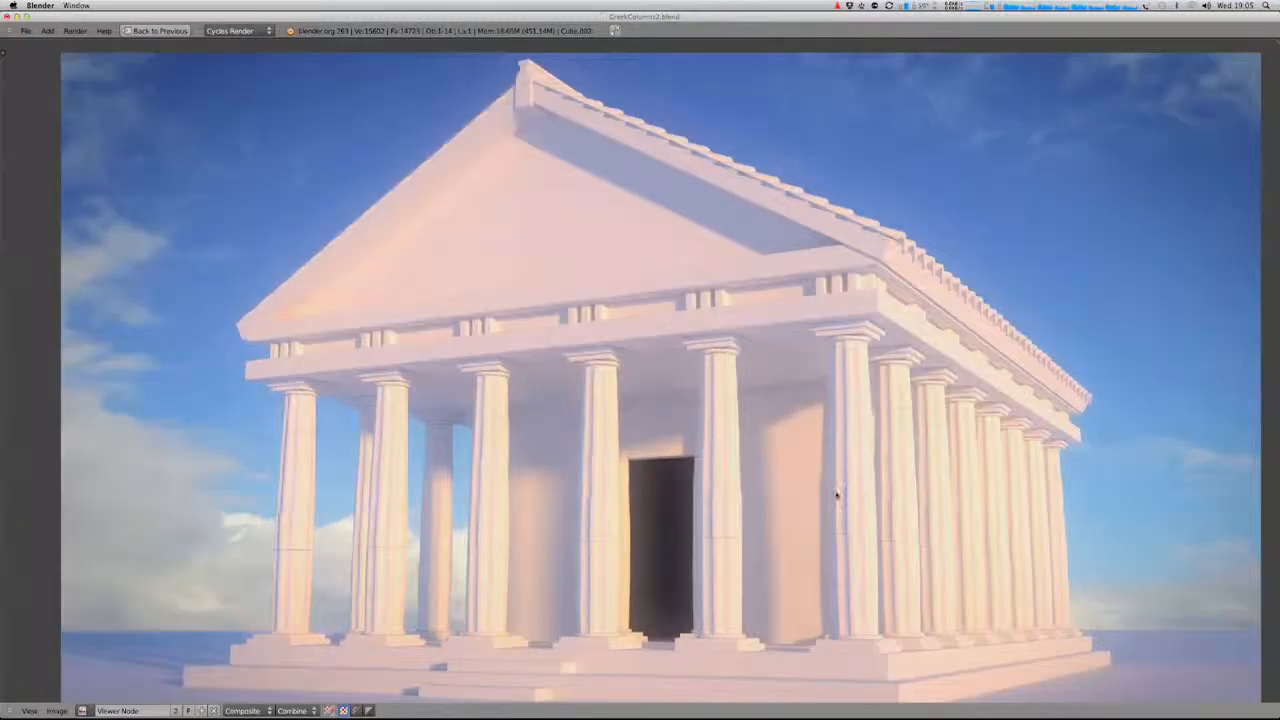
{"action": "scroll", "coordinate": [837, 494], "scroll_direction": "down", "scroll_amount": 1}
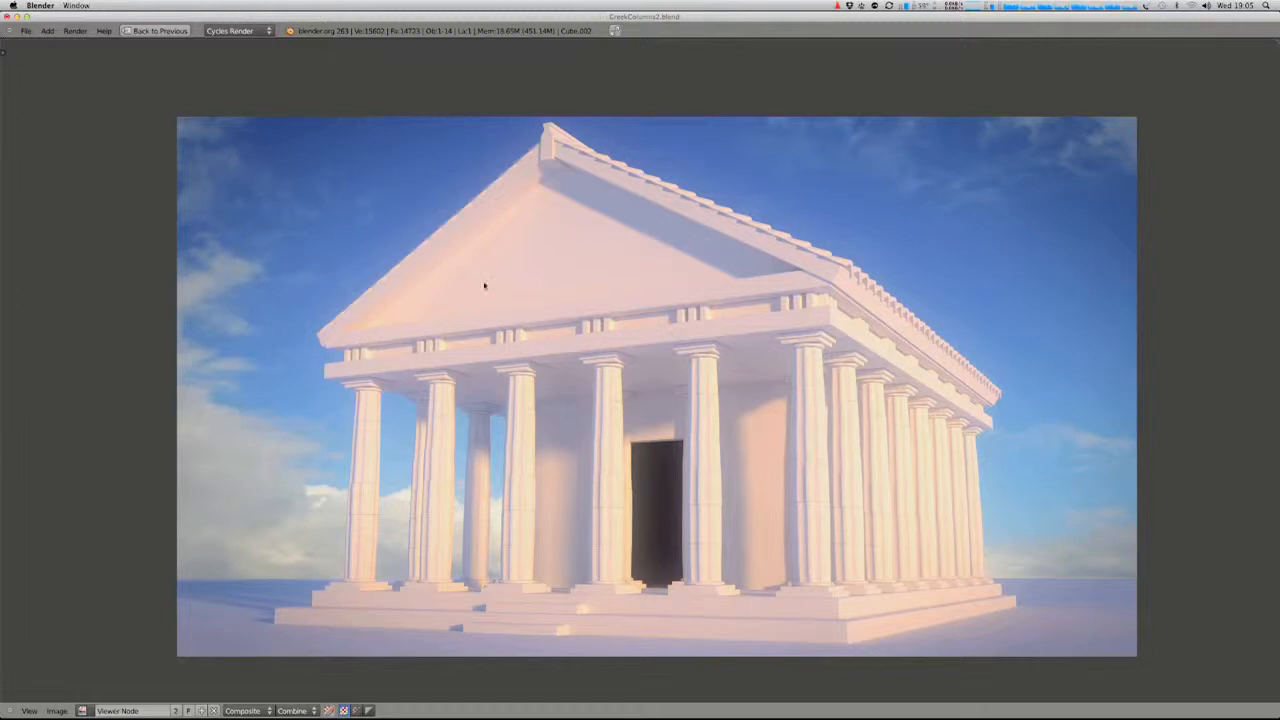
- Sketch the existing and a flatter roofline over the temple image with the Grease Pencil, and erase the strokes
{"action": "mouse_move", "coordinate": [402, 307]}
{"action": "left_mouse_down"}
{"action": "mouse_move", "coordinate": [541, 162]}
{"action": "mouse_move", "coordinate": [826, 279]}
{"action": "left_mouse_up"}
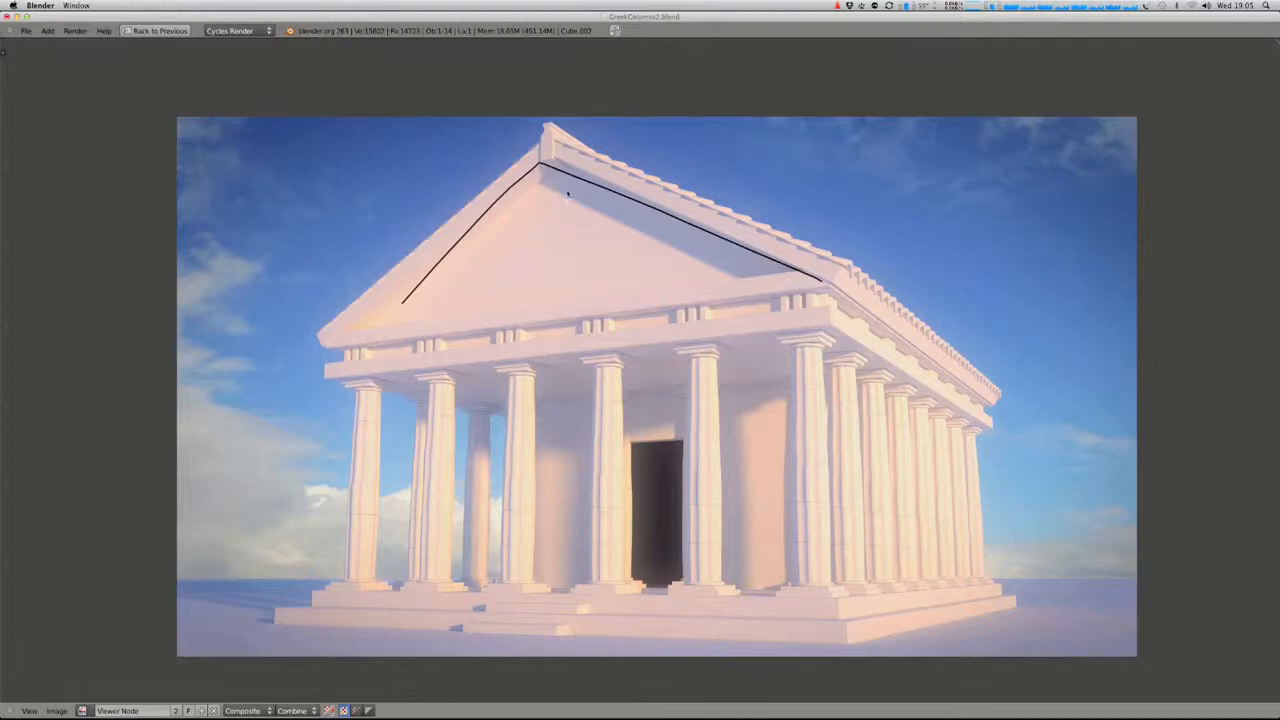
{"action": "mouse_move", "coordinate": [541, 163]}
{"action": "left_mouse_down"}
{"action": "mouse_move", "coordinate": [352, 312]}
{"action": "mouse_move", "coordinate": [531, 230]}
{"action": "mouse_move", "coordinate": [784, 290]}
{"action": "mouse_move", "coordinate": [538, 230]}
{"action": "mouse_move", "coordinate": [317, 343]}
{"action": "mouse_move", "coordinate": [516, 232]}
{"action": "left_mouse_up"}
{"action": "key", "text": "ctrl+z"}
{"action": "mouse_move", "coordinate": [530, 230]}
{"action": "right_mouse_down"}
{"action": "mouse_move", "coordinate": [294, 332]}
{"action": "mouse_move", "coordinate": [297, 343]}
{"action": "right_mouse_up"}
{"action": "mouse_move", "coordinate": [396, 316]}
{"action": "right_mouse_down"}
{"action": "mouse_move", "coordinate": [450, 262]}
{"action": "mouse_move", "coordinate": [545, 240]}
{"action": "mouse_move", "coordinate": [440, 272]}
{"action": "mouse_move", "coordinate": [526, 168]}
{"action": "right_mouse_up"}
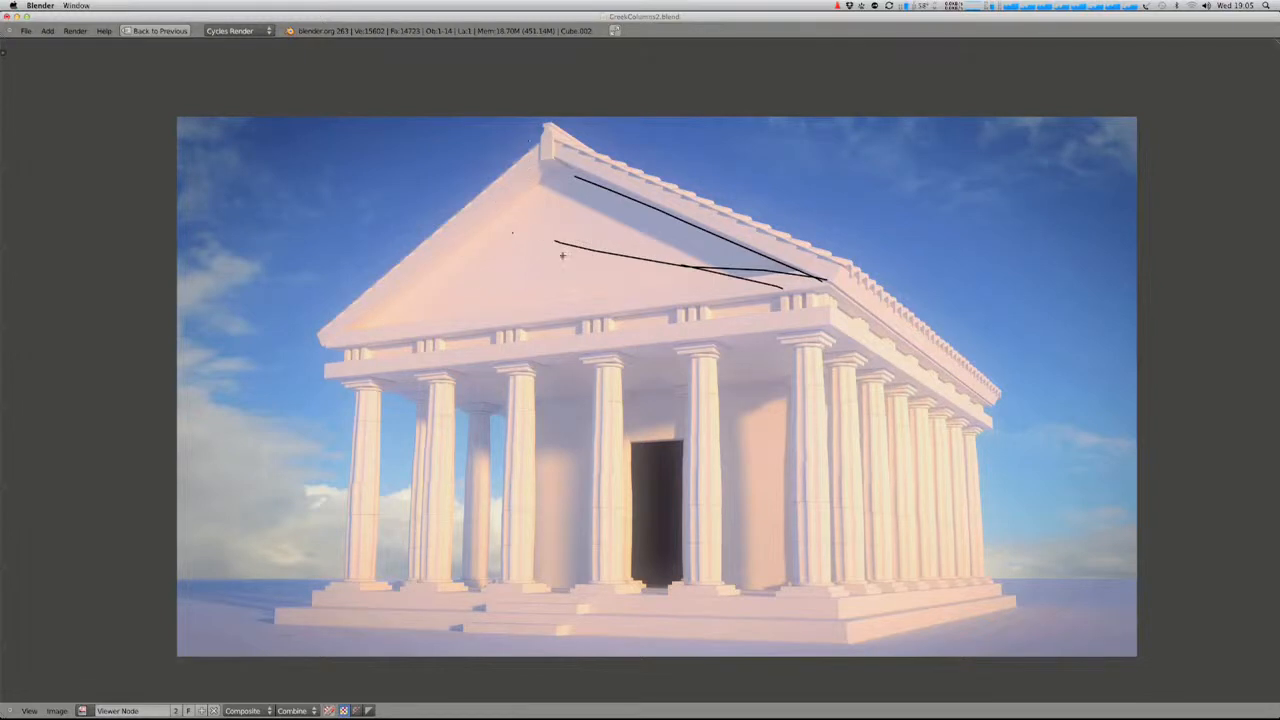
{"action": "mouse_move", "coordinate": [562, 256]}
{"action": "right_mouse_down"}
{"action": "mouse_move", "coordinate": [688, 262]}
{"action": "mouse_move", "coordinate": [600, 184]}
{"action": "mouse_move", "coordinate": [800, 268]}
{"action": "mouse_move", "coordinate": [568, 245]}
{"action": "right_mouse_up"}
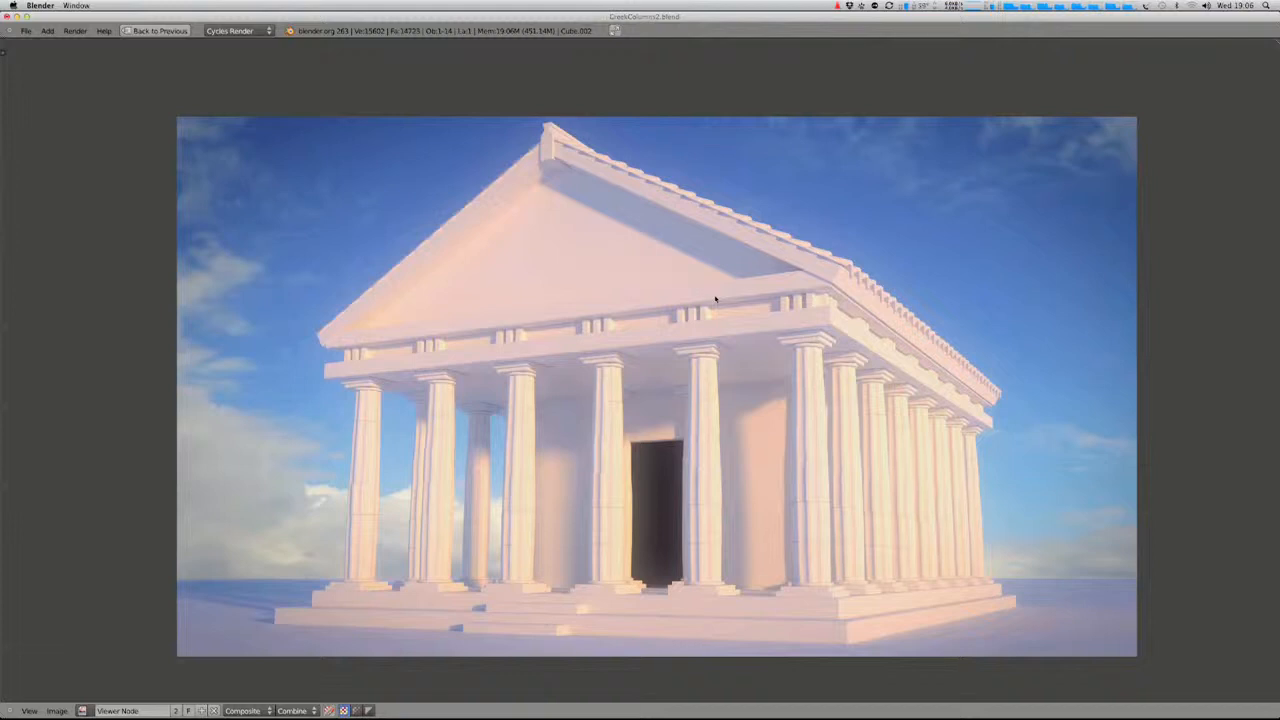
- Return to the Default screen layout, show only the first layer and hide the roof object covering the pediments
{"action": "key", "text": "shift+space"}
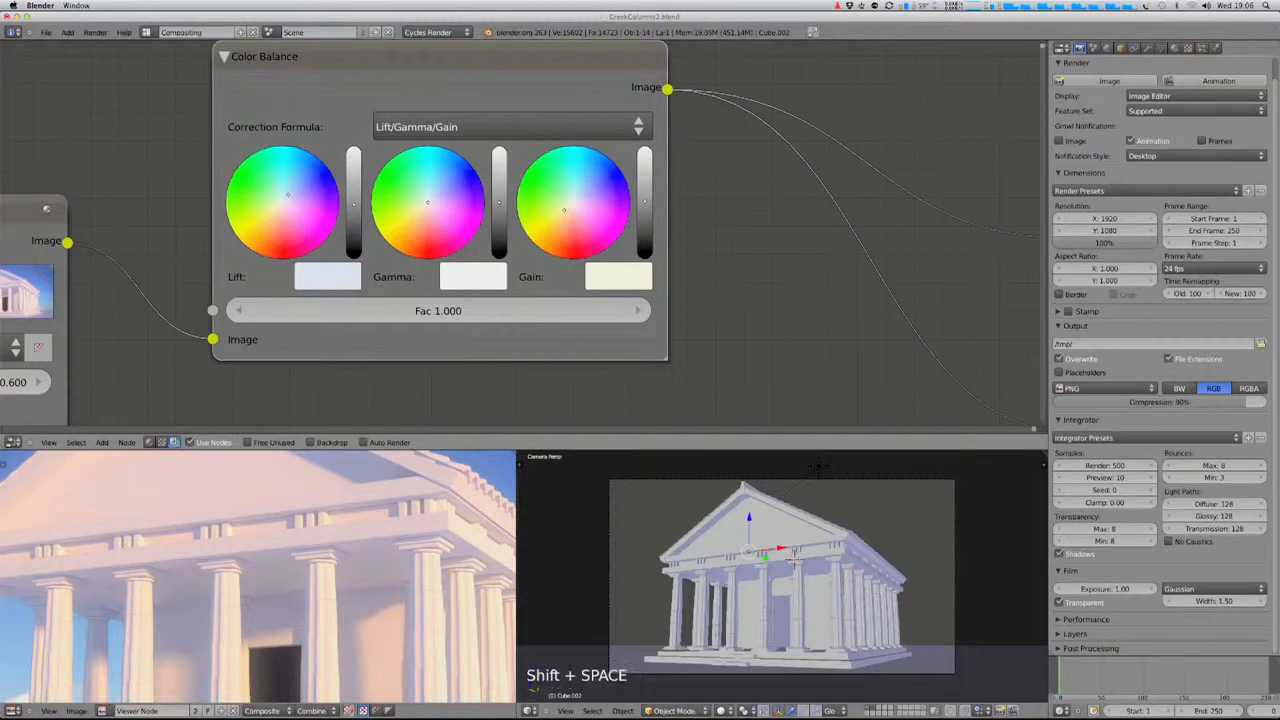
{"action": "left_click", "coordinate": [146, 32]}
{"action": "left_click", "coordinate": [160, 75]}
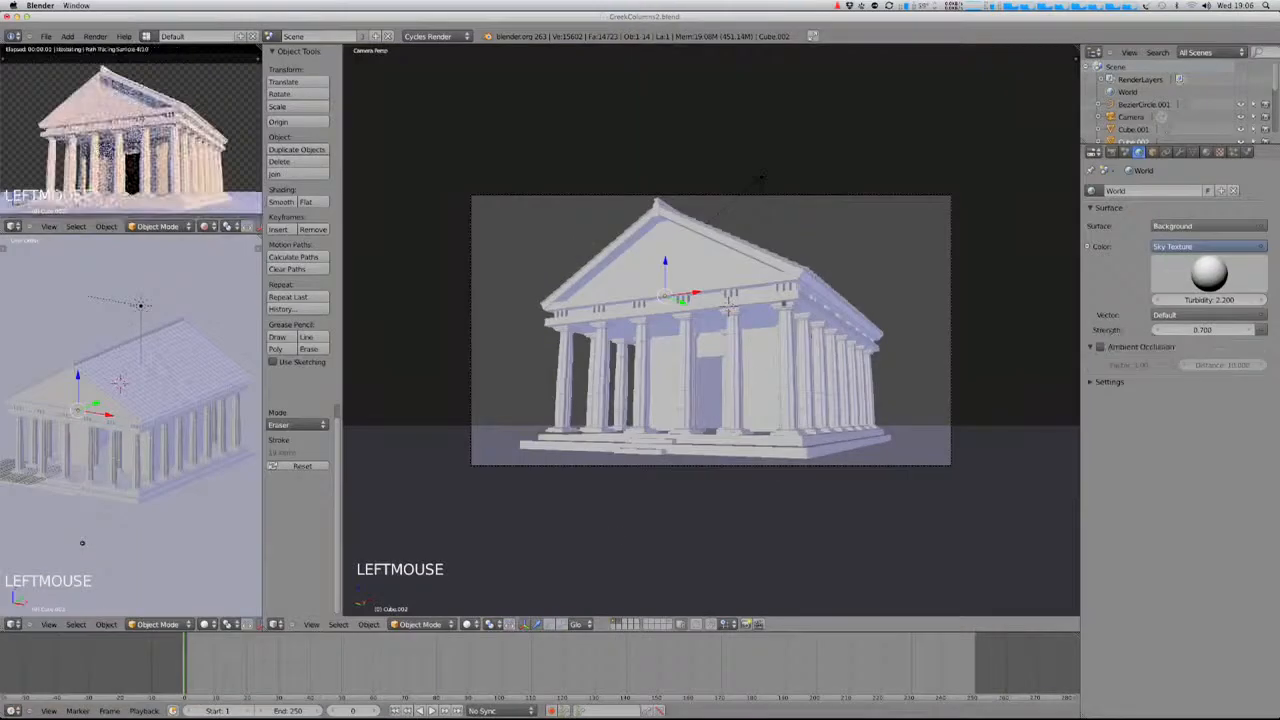
{"action": "scroll", "coordinate": [775, 337], "scroll_direction": "up", "scroll_amount": 2}
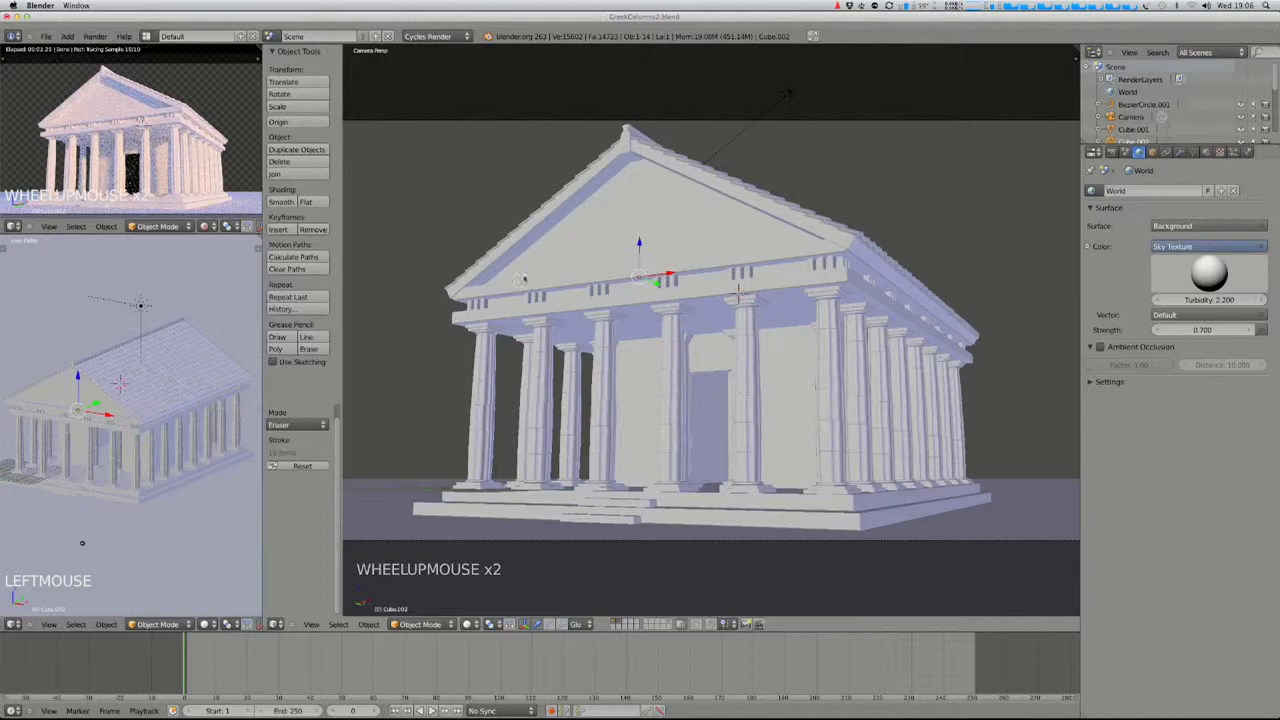
{"action": "middle_click_drag", "start_coordinate": [762, 290], "coordinate": [733, 426]}
{"action": "right_click", "coordinate": [657, 436]}
{"action": "key", "text": "1"}
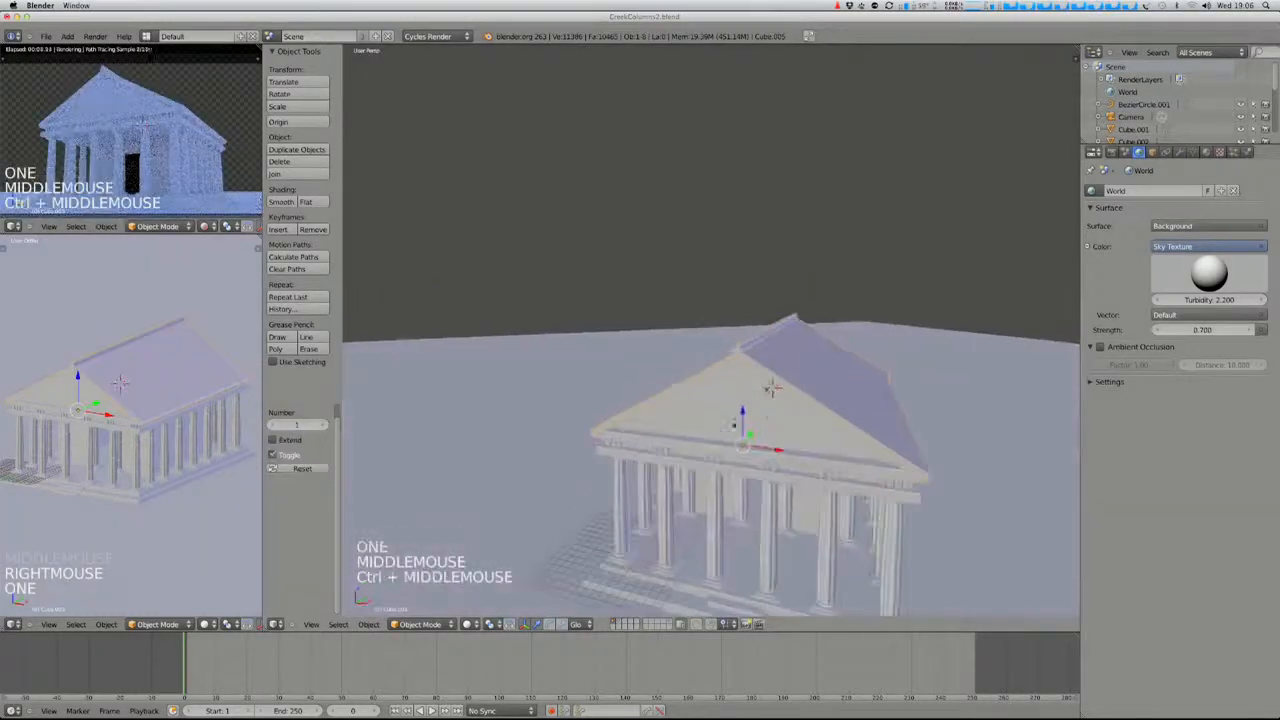
{"action": "right_click", "coordinate": [749, 342]}
{"action": "key", "text": "h"}
- Lower the apex vertices of the front and back pediments by about 4.25 units along Z
{"action": "right_click", "coordinate": [752, 378]}
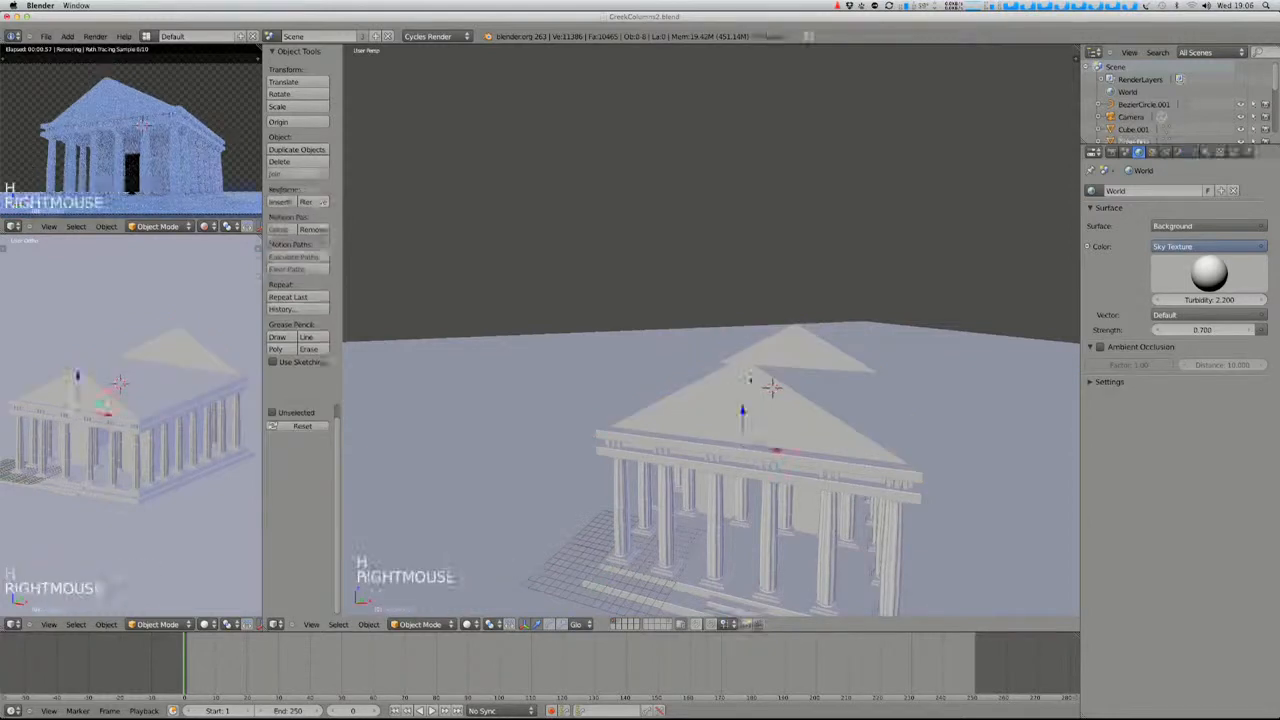
{"action": "key", "text": "Tab"}
{"action": "right_click", "coordinate": [741, 372]}
{"action": "right_click", "coordinate": [741, 368], "text": "shift"}
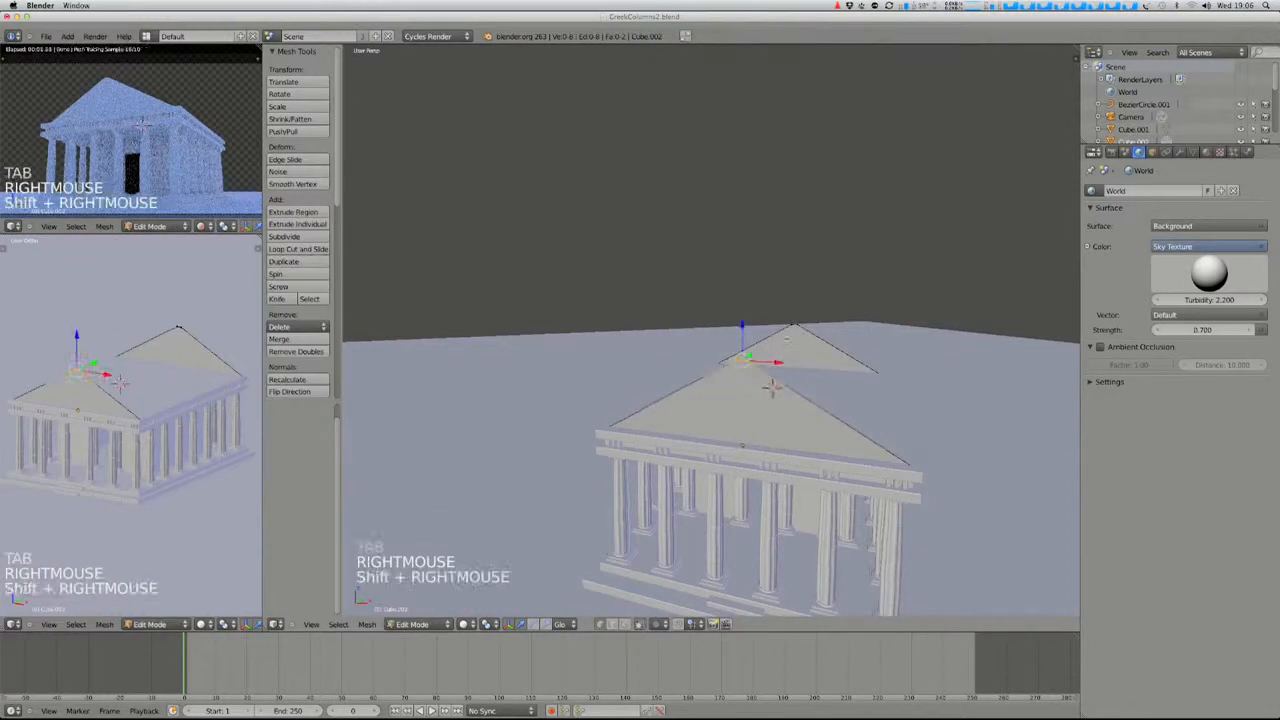
{"action": "right_click", "coordinate": [791, 338], "text": "shift"}
{"action": "right_click", "coordinate": [791, 345], "text": "shift"}
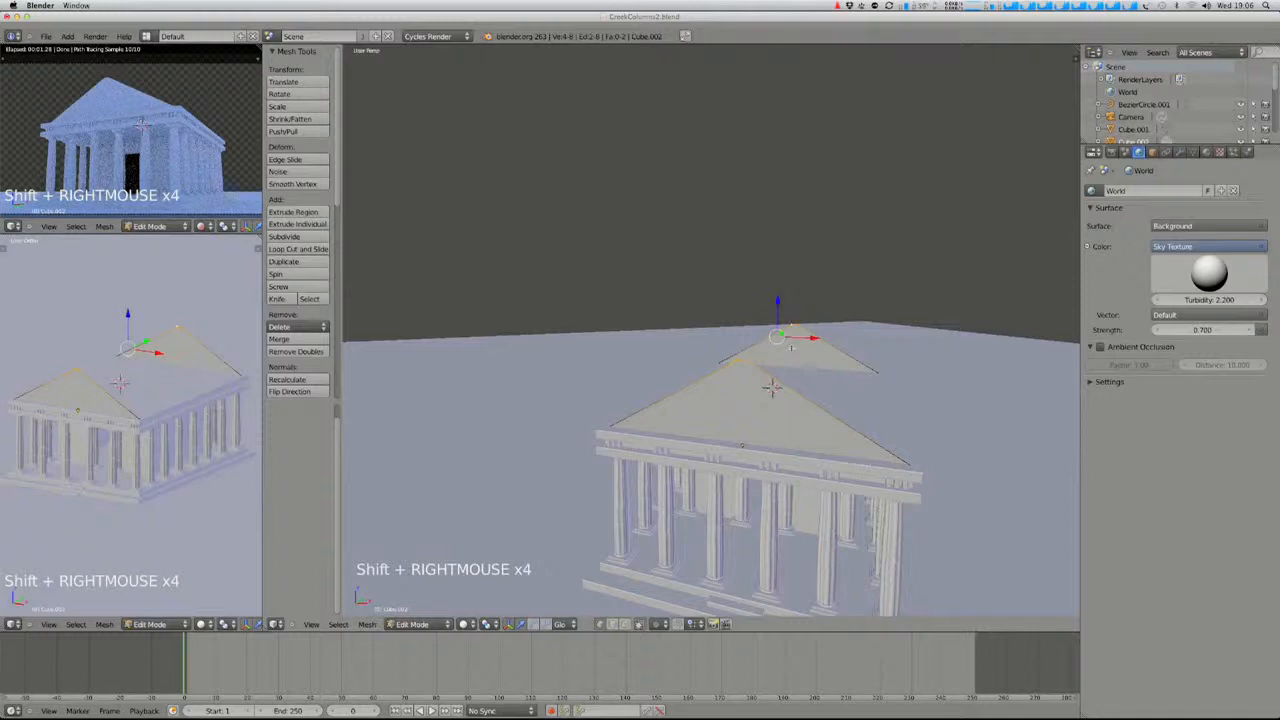
{"action": "key", "text": "g"}
{"action": "key", "text": "z"}
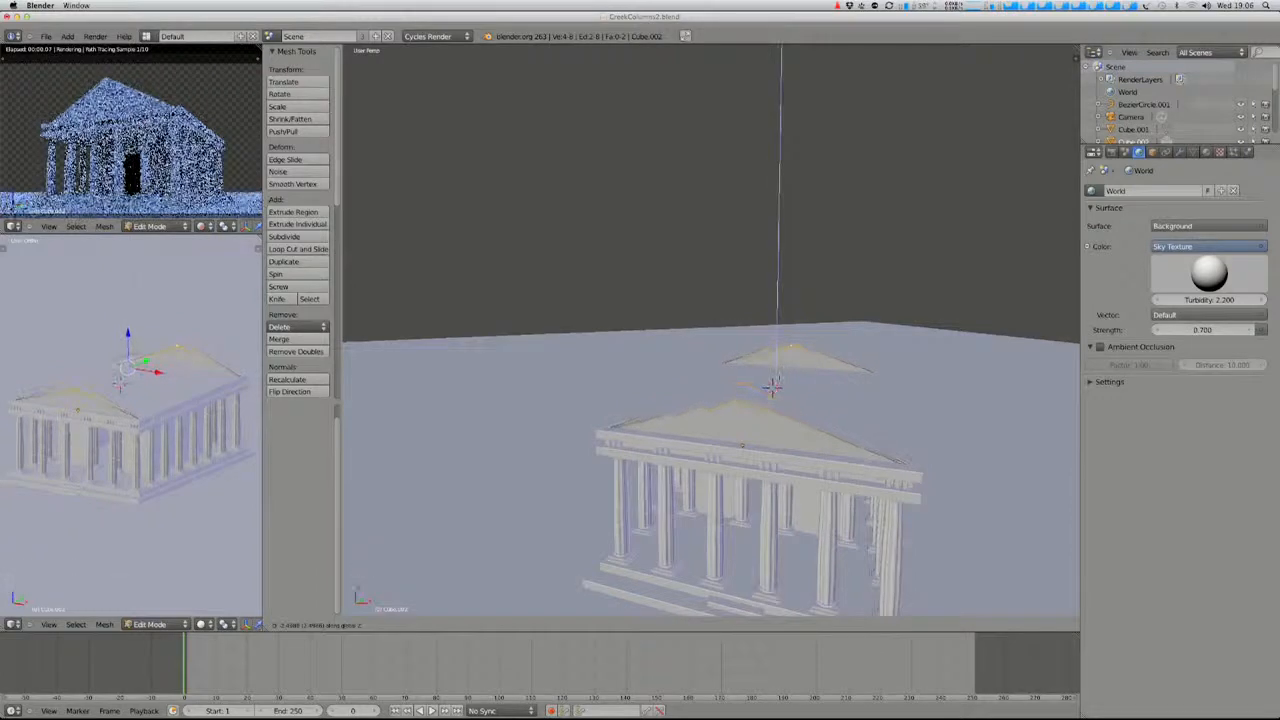
{"action": "left_click", "coordinate": [772, 387]}
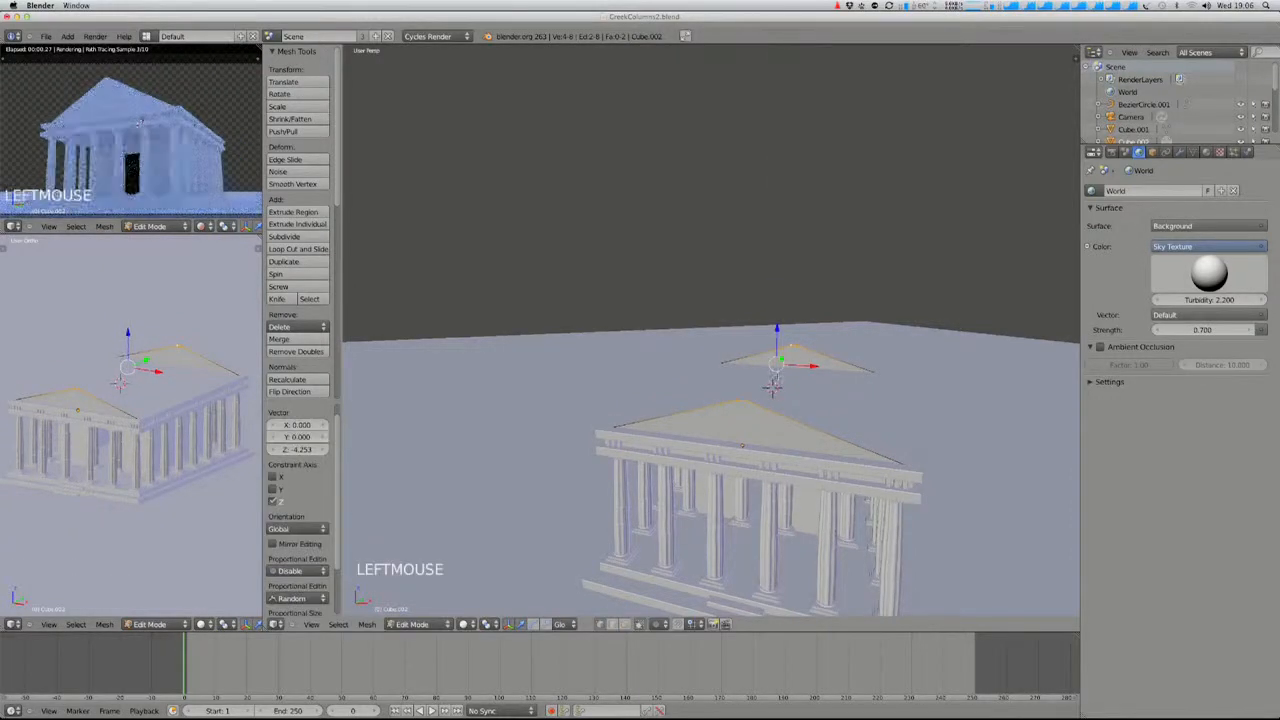
- Unhide the roof object and open its mesh in Edit Mode
{"action": "key", "text": "alt+h"}
{"action": "key", "text": "Tab"}
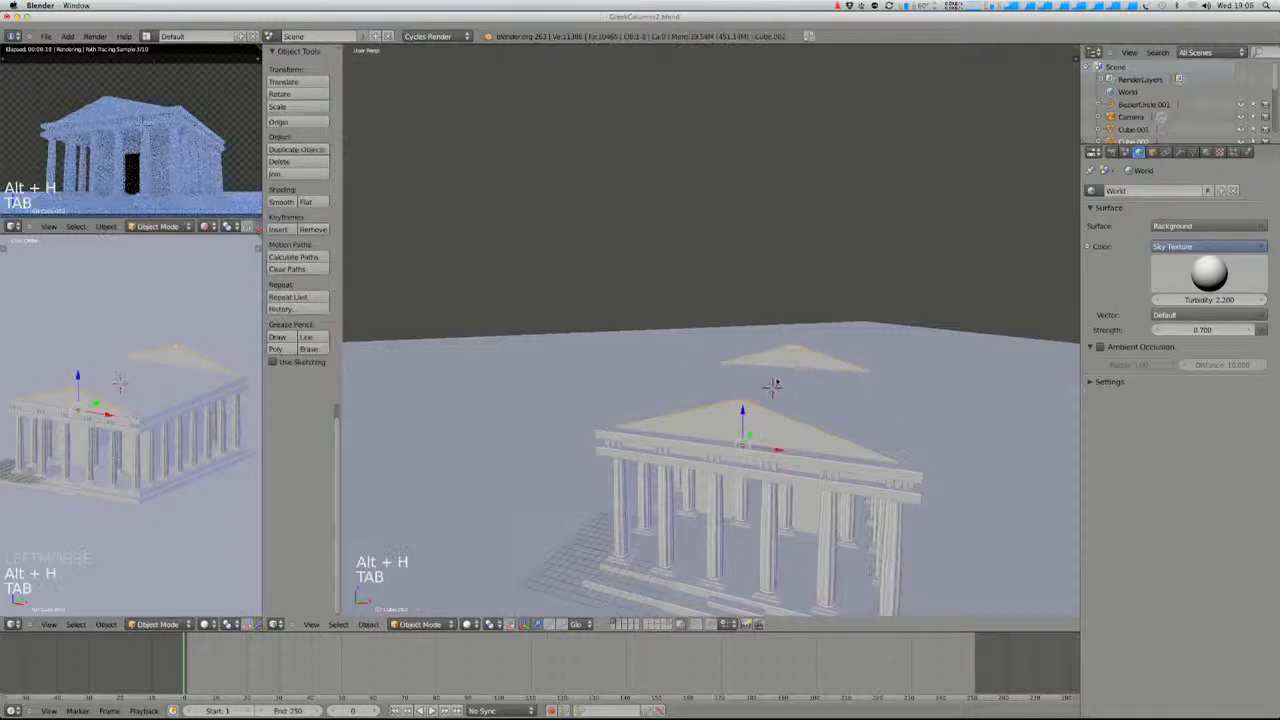
{"action": "key", "text": "alt+h"}
{"action": "right_click", "coordinate": [773, 386]}
{"action": "key", "text": "Tab"}
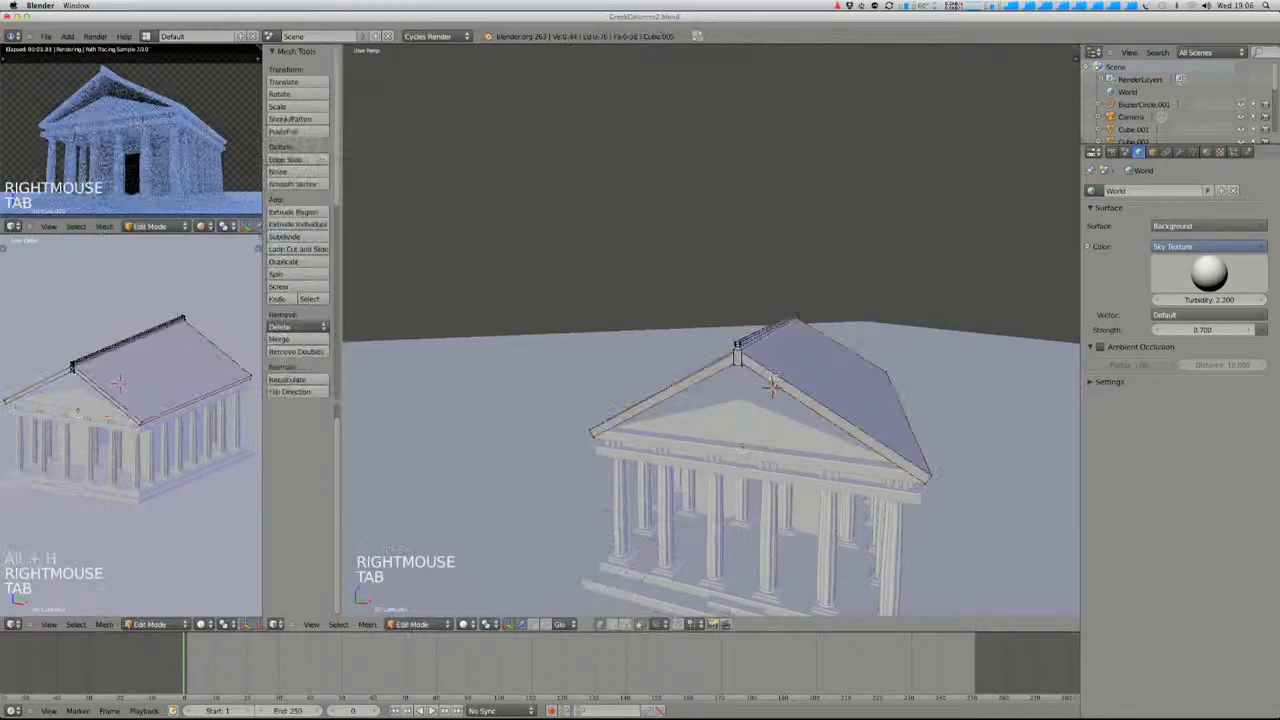
- In front orthographic wireframe view, snap the 3D cursor to the vertices at the left roof slope's lower end
{"action": "key", "text": "KP_1"}
{"action": "key", "text": "KP_5"}
{"action": "key", "text": "z"}
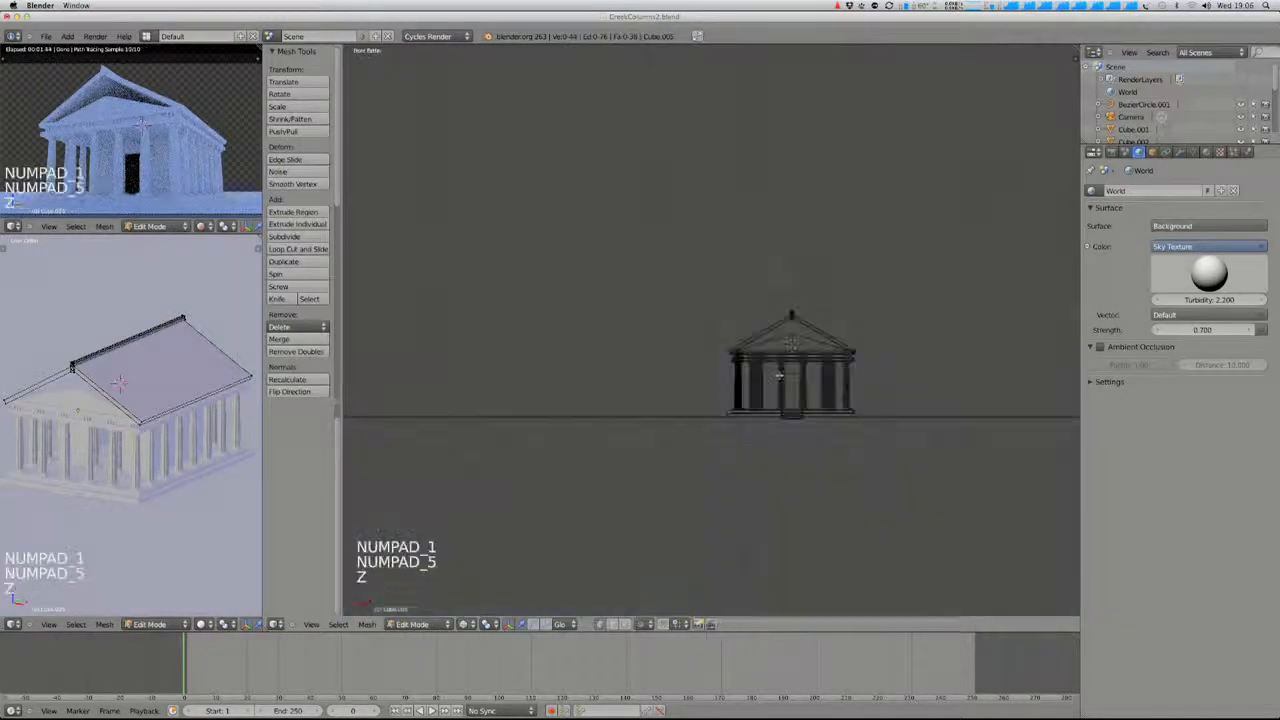
{"action": "middle_click_drag", "start_coordinate": [772, 387], "coordinate": [433, 435], "text": "shift"}
{"action": "left_click", "coordinate": [442, 436], "text": "ctrl"}
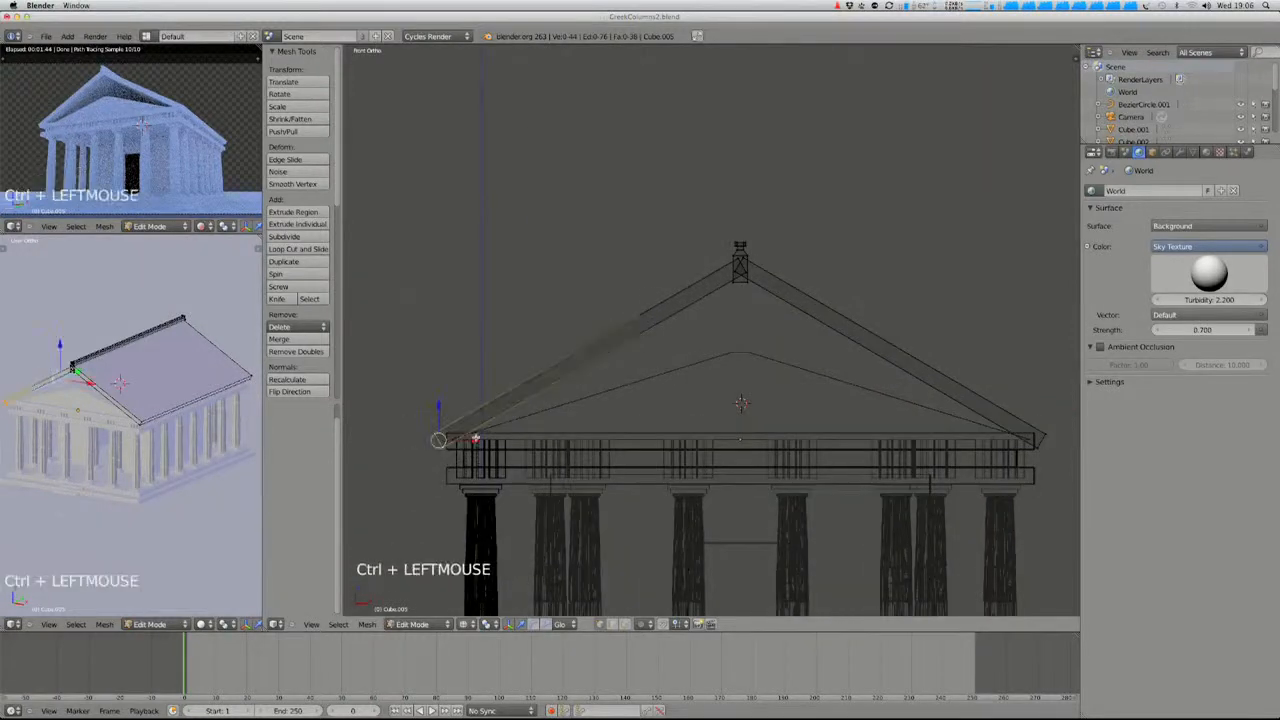
{"action": "key", "text": "shift+s"}
{"action": "left_click", "coordinate": [470, 438]}
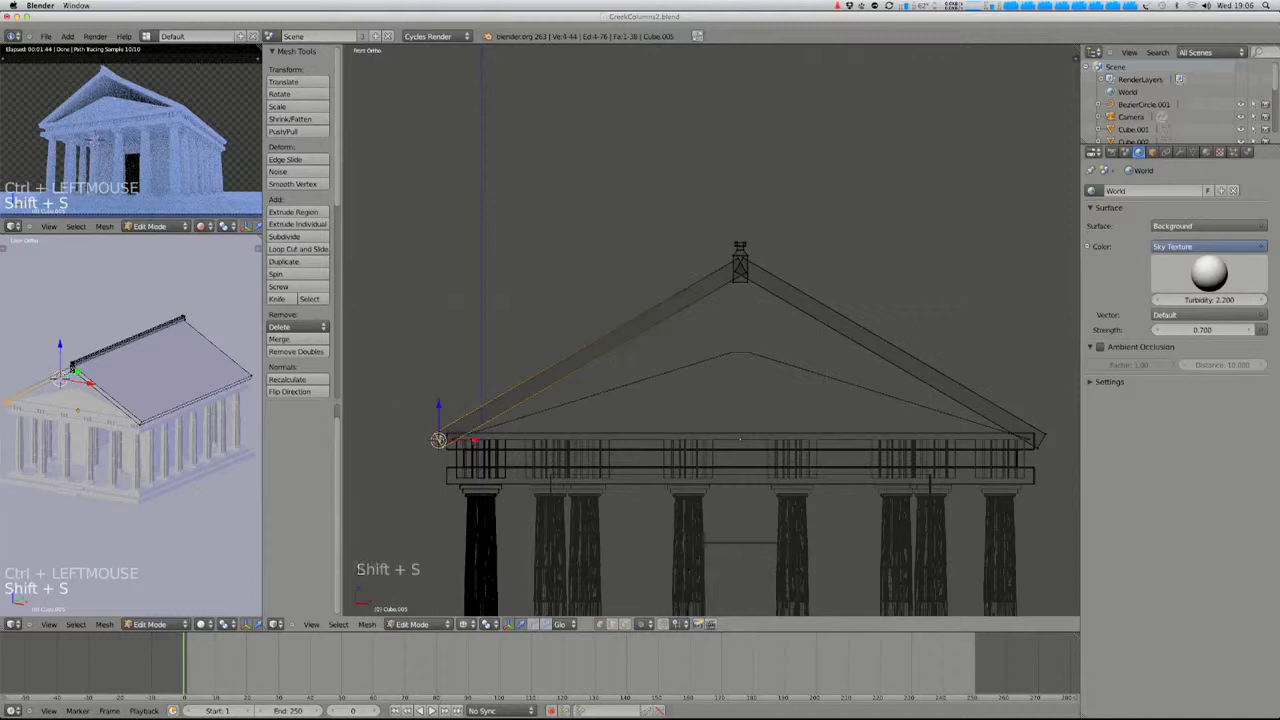
- Rotate the whole left roof slope about 12.7 degrees around the 3D cursor to match the lowered pediment
{"action": "key", "text": "l"}
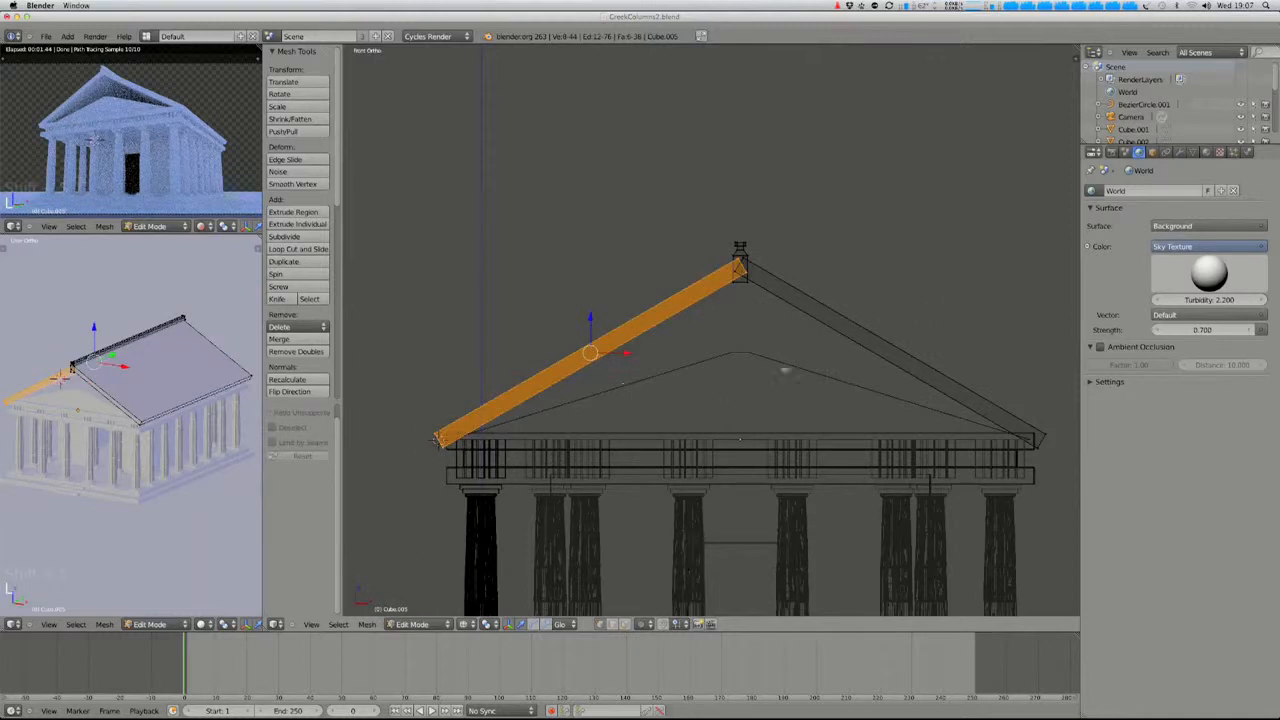
{"action": "key", "text": "r"}
{"action": "right_click", "coordinate": [771, 420]}
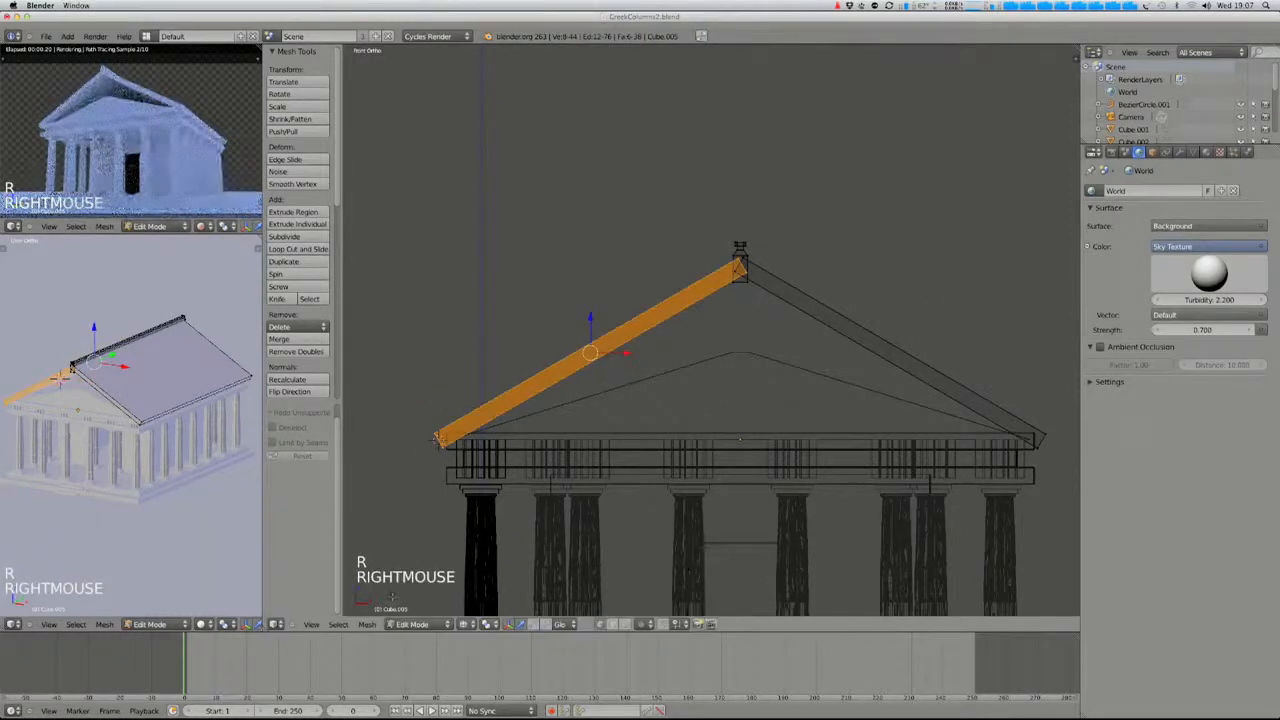
{"action": "left_click", "coordinate": [488, 624]}
{"action": "left_click", "coordinate": [506, 598]}
{"action": "key", "text": "r"}
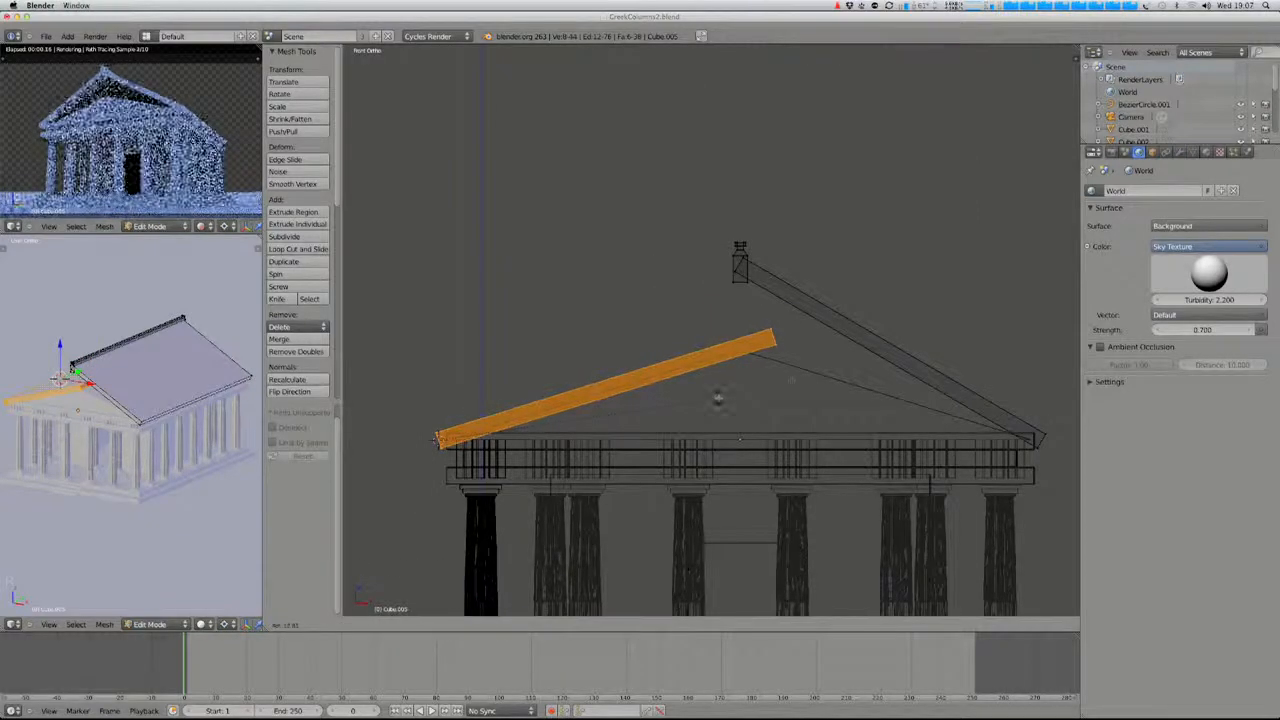
{"action": "left_click", "coordinate": [719, 397]}
- Set the transform orientation to Normal and shorten the left roof slope along its length to reach the pediment's apex
{"action": "key", "text": "s"}
{"action": "key", "text": "s"}
{"action": "right_click", "coordinate": [786, 380]}
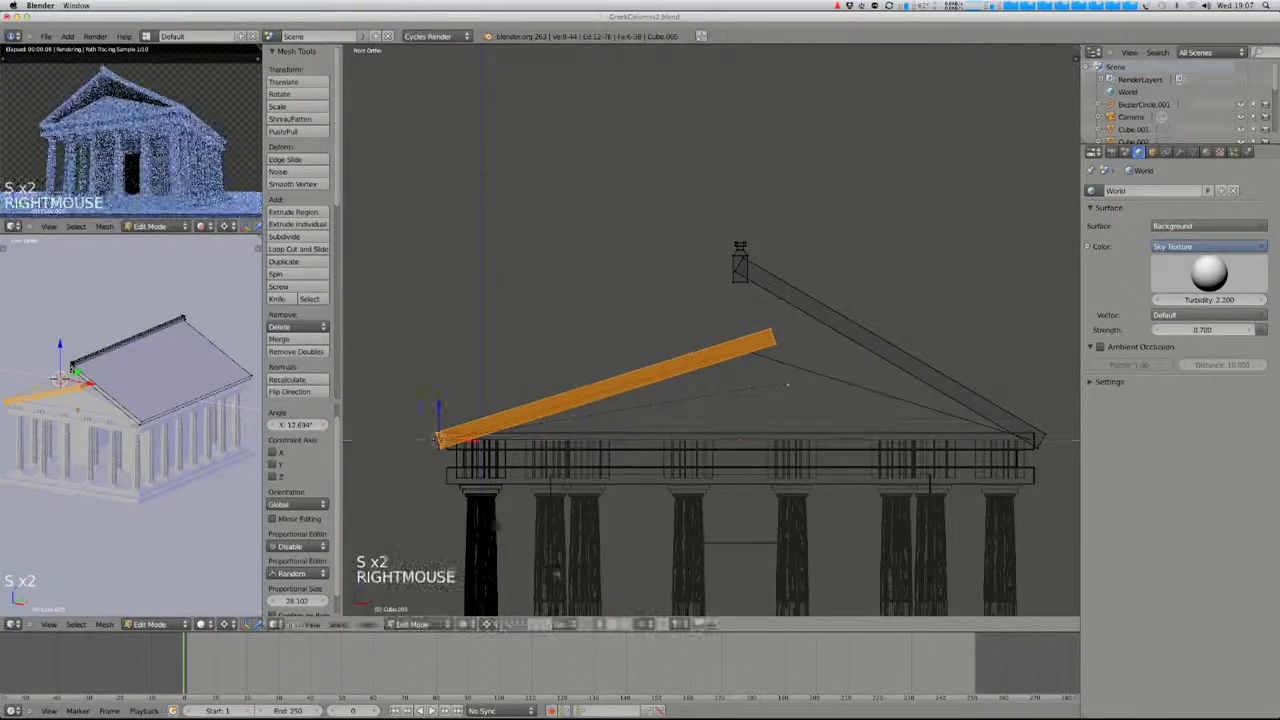
{"action": "left_click", "coordinate": [490, 623]}
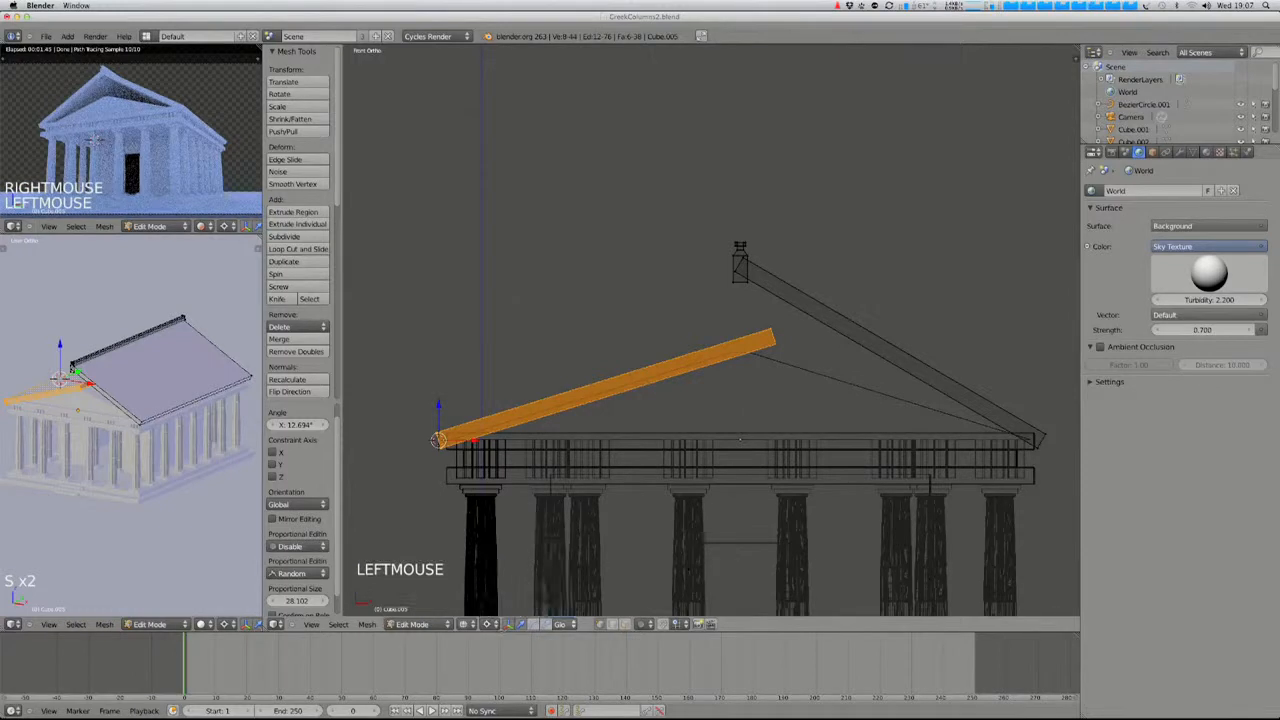
{"action": "left_click", "coordinate": [565, 624]}
{"action": "left_click", "coordinate": [582, 599]}
{"action": "key", "text": "s"}
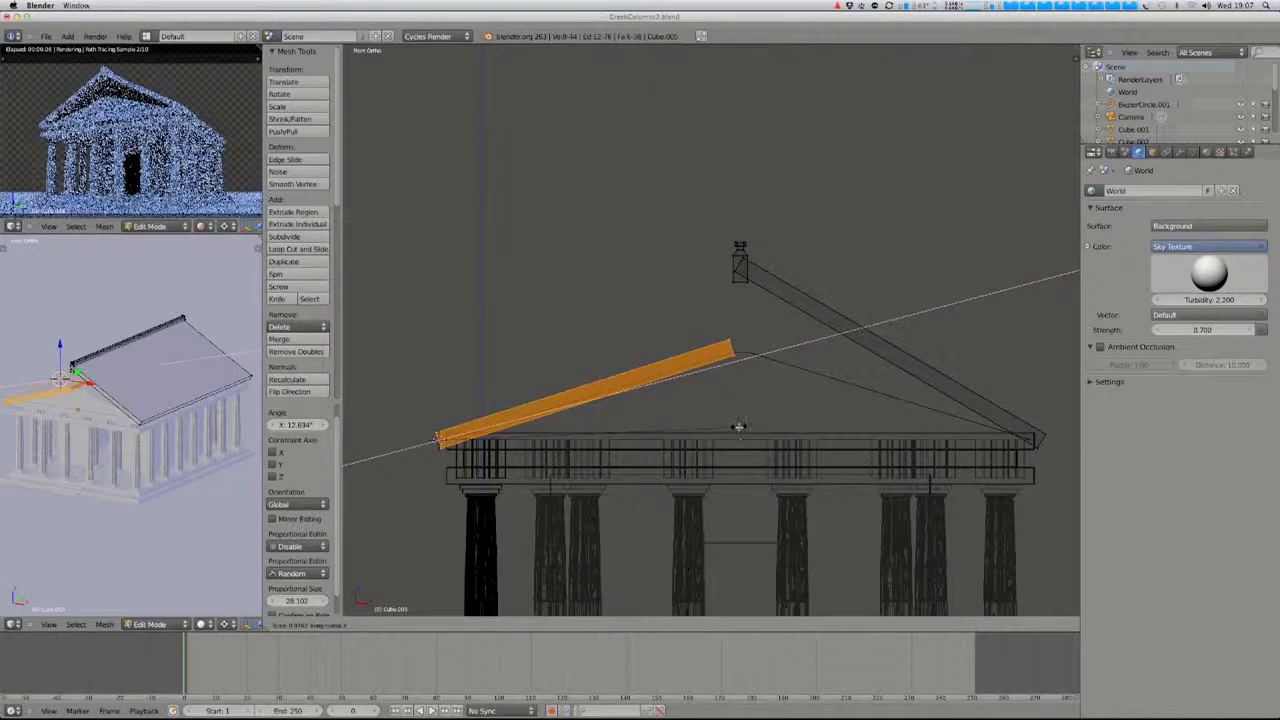
{"action": "left_click", "coordinate": [738, 427]}
- Delete the vertices of the old right roof slope
{"action": "key", "text": "a"}
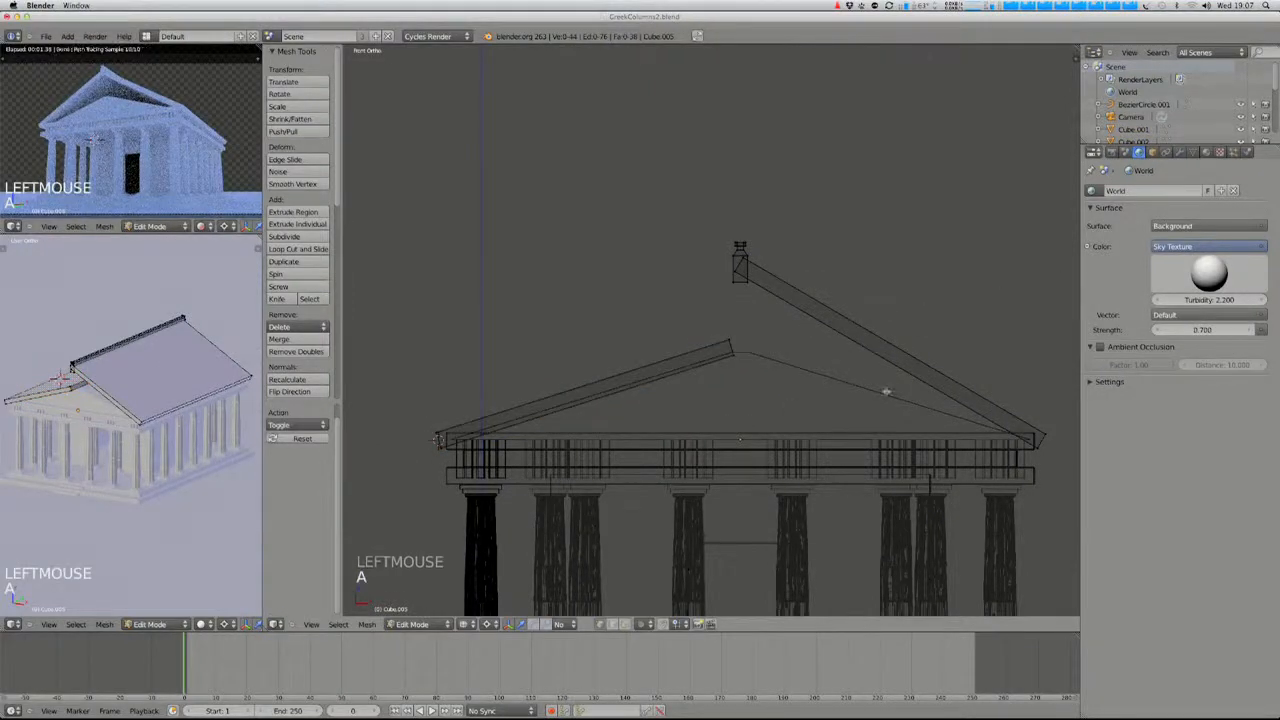
{"action": "key", "text": "l"}
{"action": "key", "text": "x"}
{"action": "left_click", "coordinate": [1045, 444]}
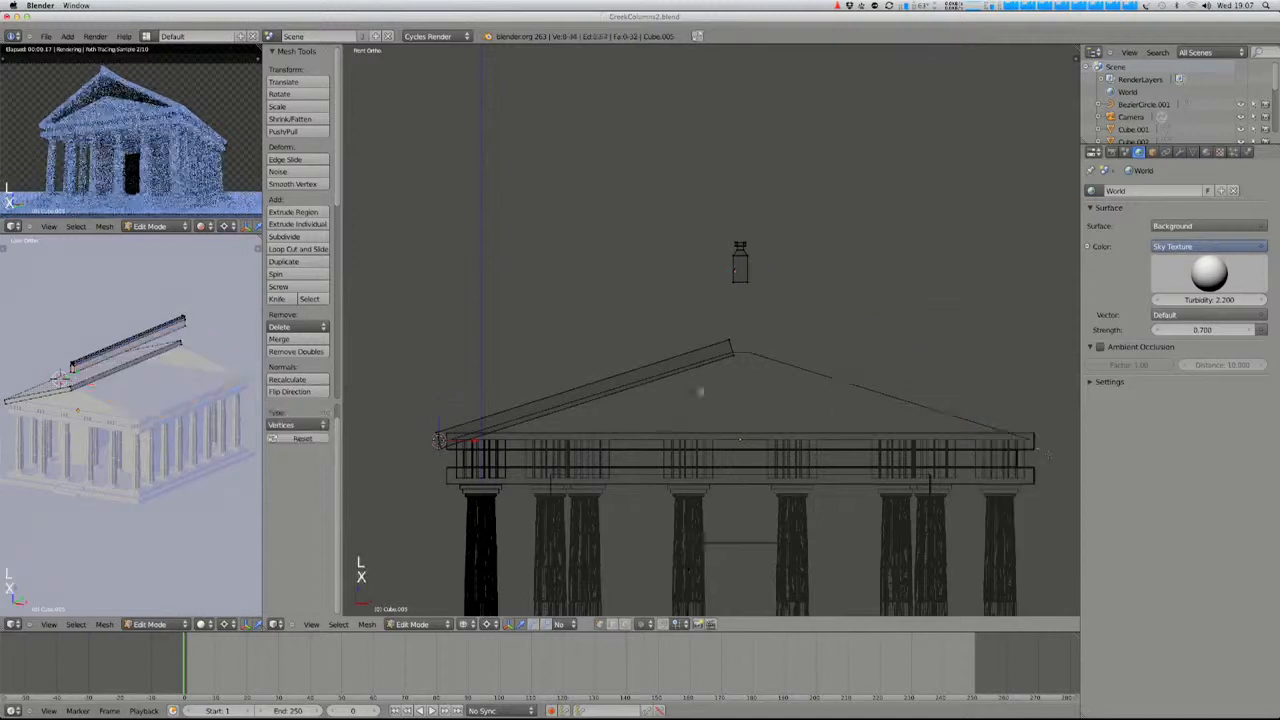
- Snap the 3D cursor to the roof object's origin at the centre of the temple front
{"action": "key", "text": "Tab"}
{"action": "key", "text": "shift+s"}
{"action": "left_click", "coordinate": [777, 386]}
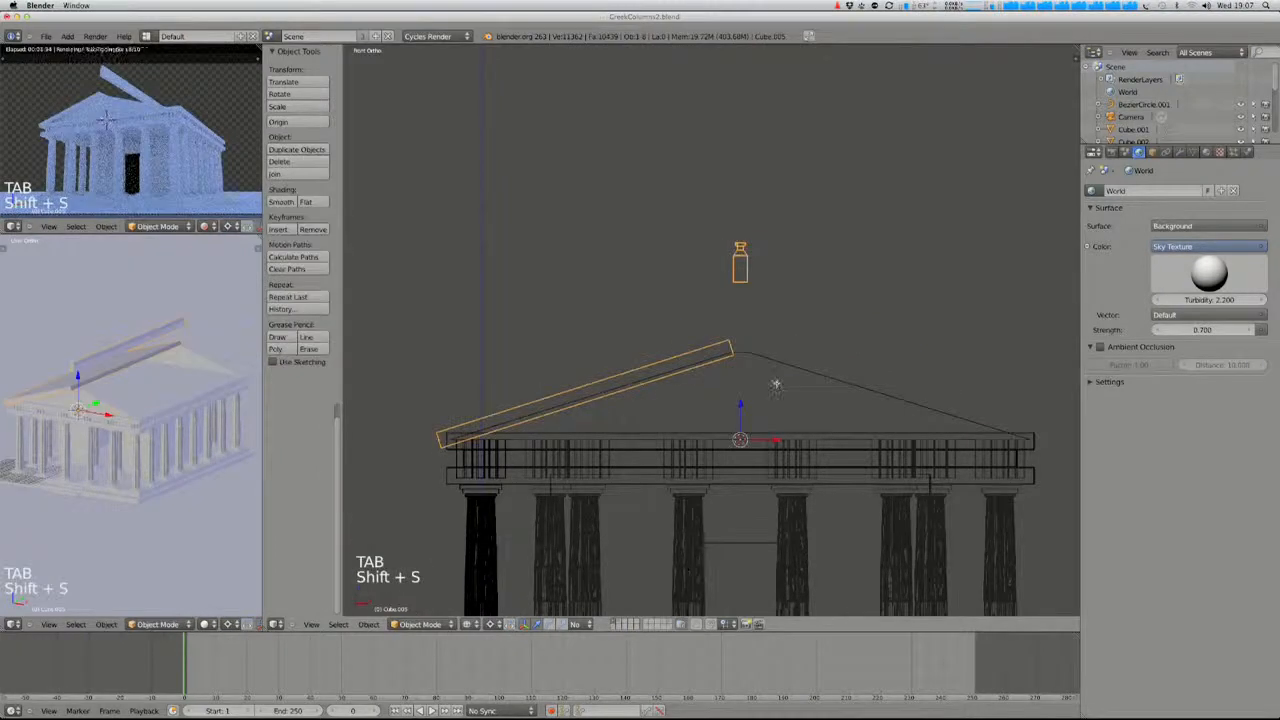
- Duplicate the left roof slope's linked geometry in place
{"action": "key", "text": "Tab"}
{"action": "key", "text": "l"}
{"action": "key", "text": "ctrl+m"}
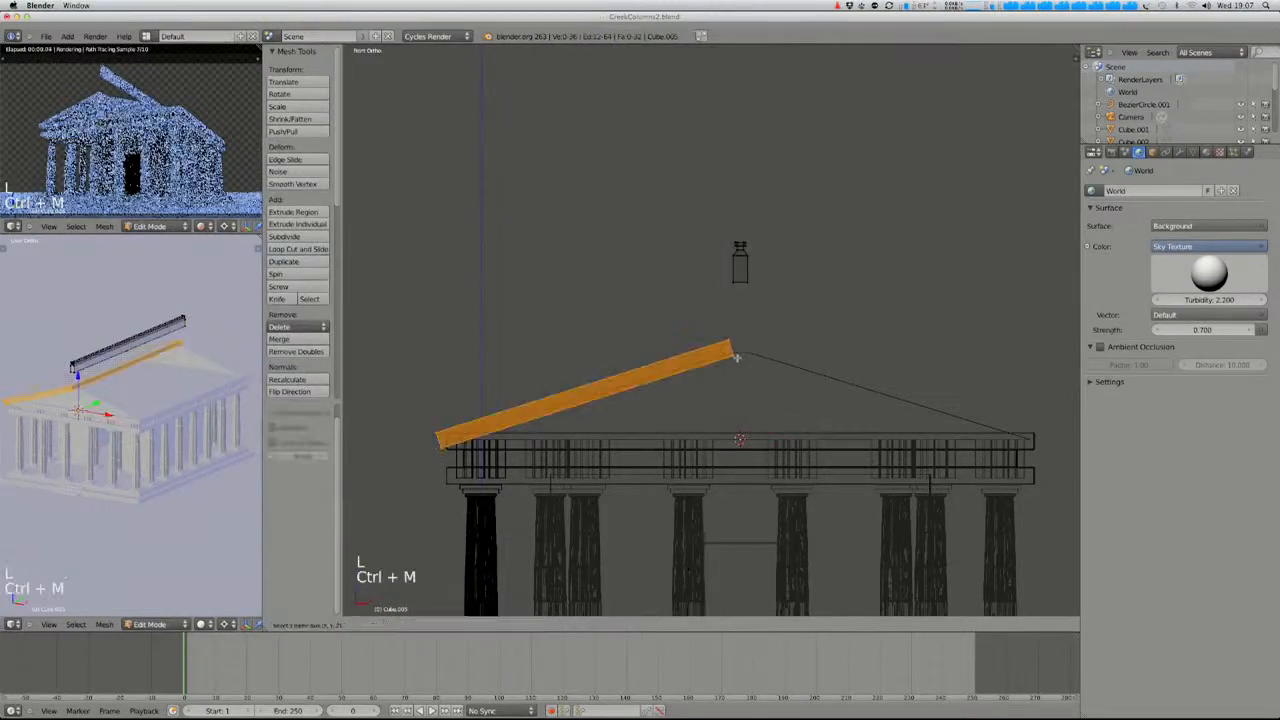
{"action": "right_click", "coordinate": [742, 362]}
{"action": "key", "text": "shift+d"}
{"action": "right_click", "coordinate": [734, 394]}
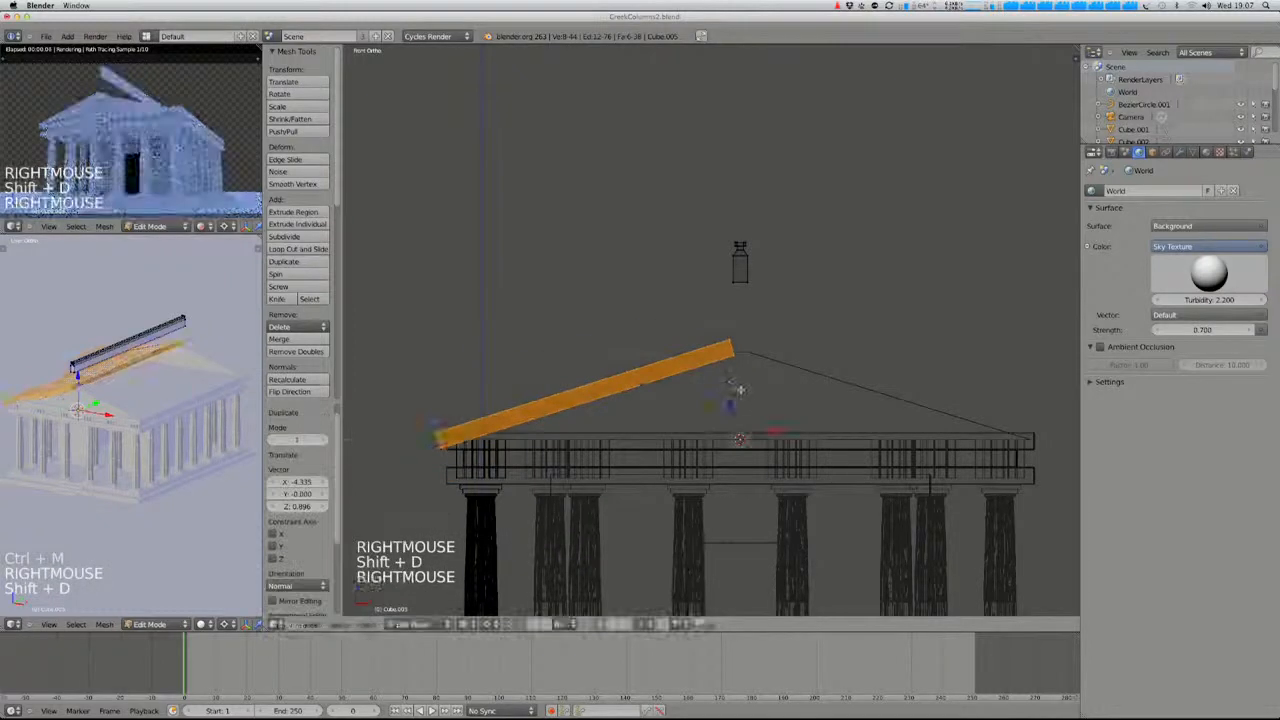
- Mirror the duplicated roof slope along X to the opposite side of the temple front and recalculate its normals
{"action": "key", "text": "ctrl+m"}
{"action": "left_click", "coordinate": [745, 388]}
{"action": "key", "text": "ctrl+n"}
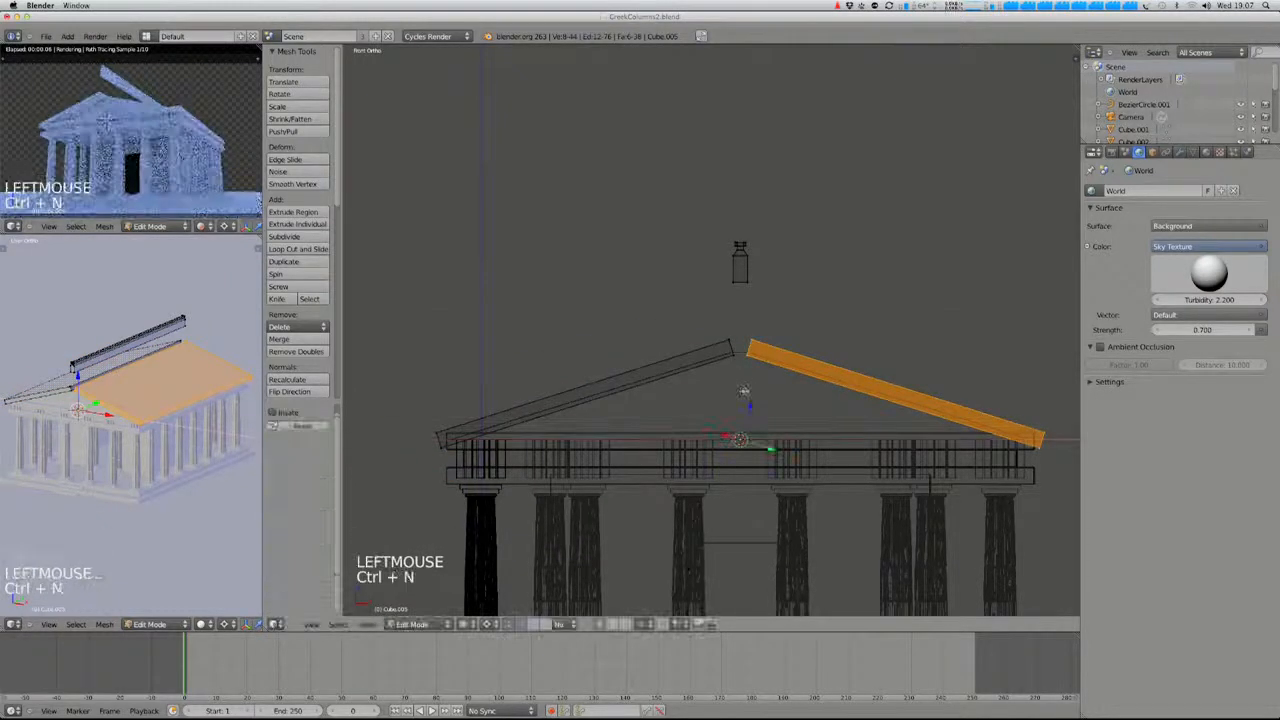
{"action": "key", "text": "a"}
- Select the ridge beam floating above the roof and lower it about 4.37 units along Z onto the pediment's apex
{"action": "key", "text": "n"}
{"action": "key", "text": "b"}
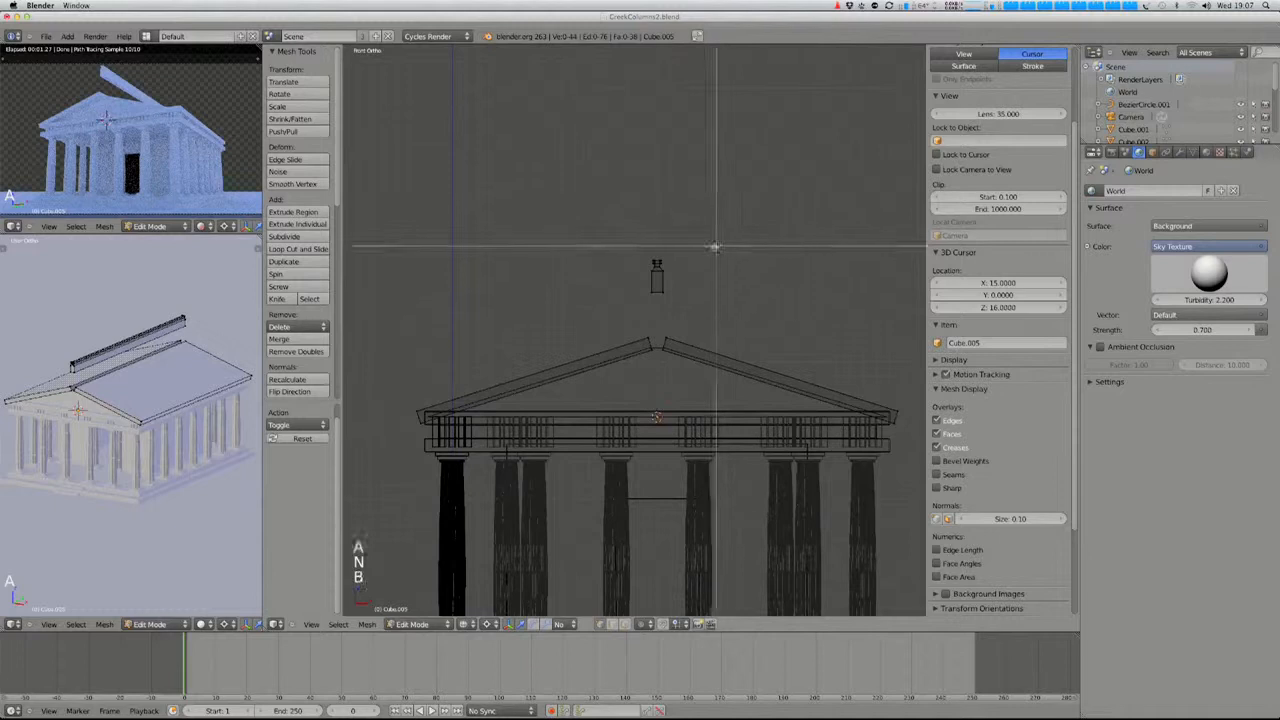
{"action": "right_click", "coordinate": [712, 242]}
{"action": "key", "text": "n"}
{"action": "key", "text": "b"}
{"action": "left_click_drag", "start_coordinate": [716, 218], "coordinate": [746, 297]}
{"action": "key", "text": "g"}
{"action": "key", "text": "z"}
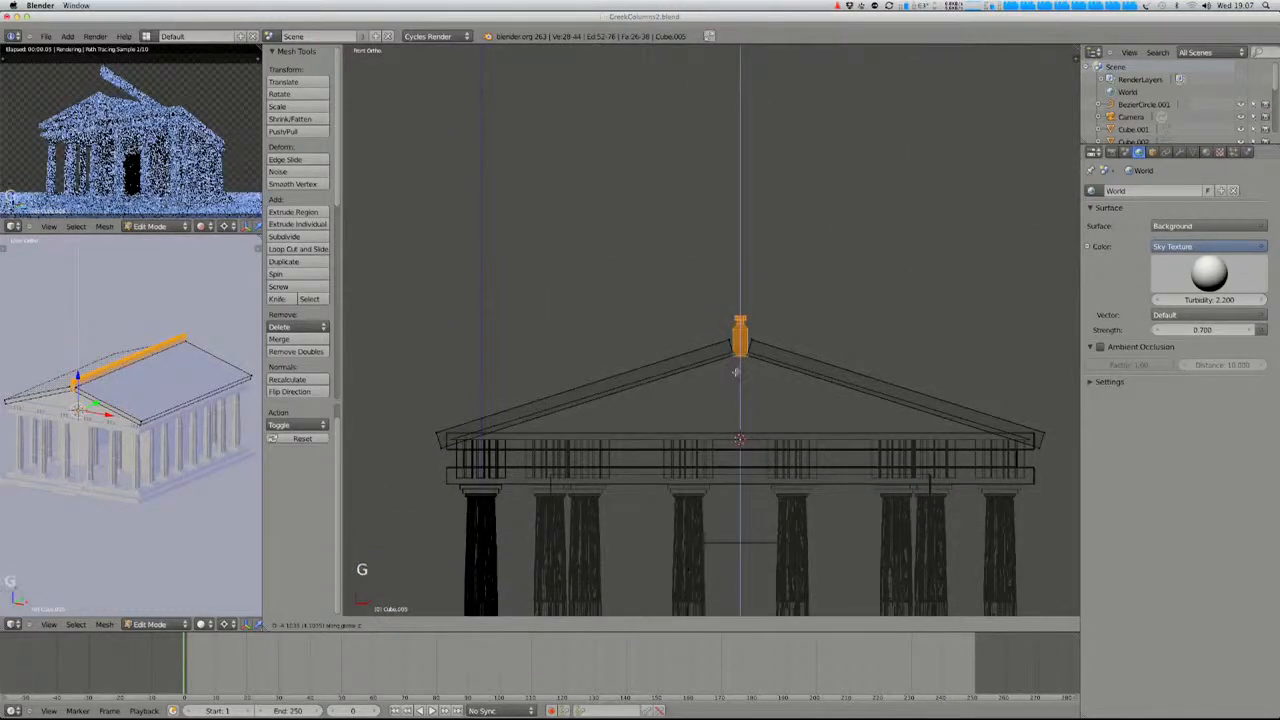
{"action": "left_click", "coordinate": [729, 390], "text": "shift"}
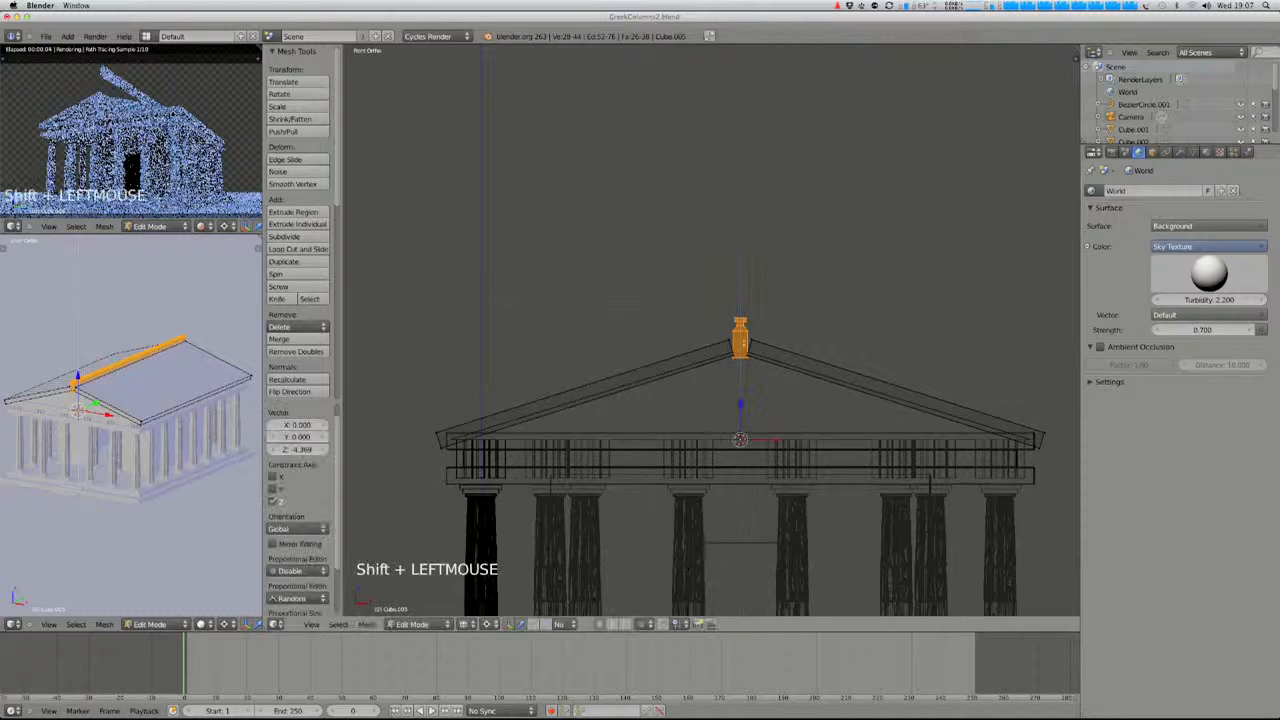
- Scale the upper ends of both roof slopes inward along X to meet at the ridge beam, and leave mesh editing
{"action": "key", "text": "a"}
{"action": "left_click_drag", "start_coordinate": [733, 337], "coordinate": [731, 362], "text": "ctrl"}
{"action": "left_click", "coordinate": [747, 334], "text": "ctrl"}
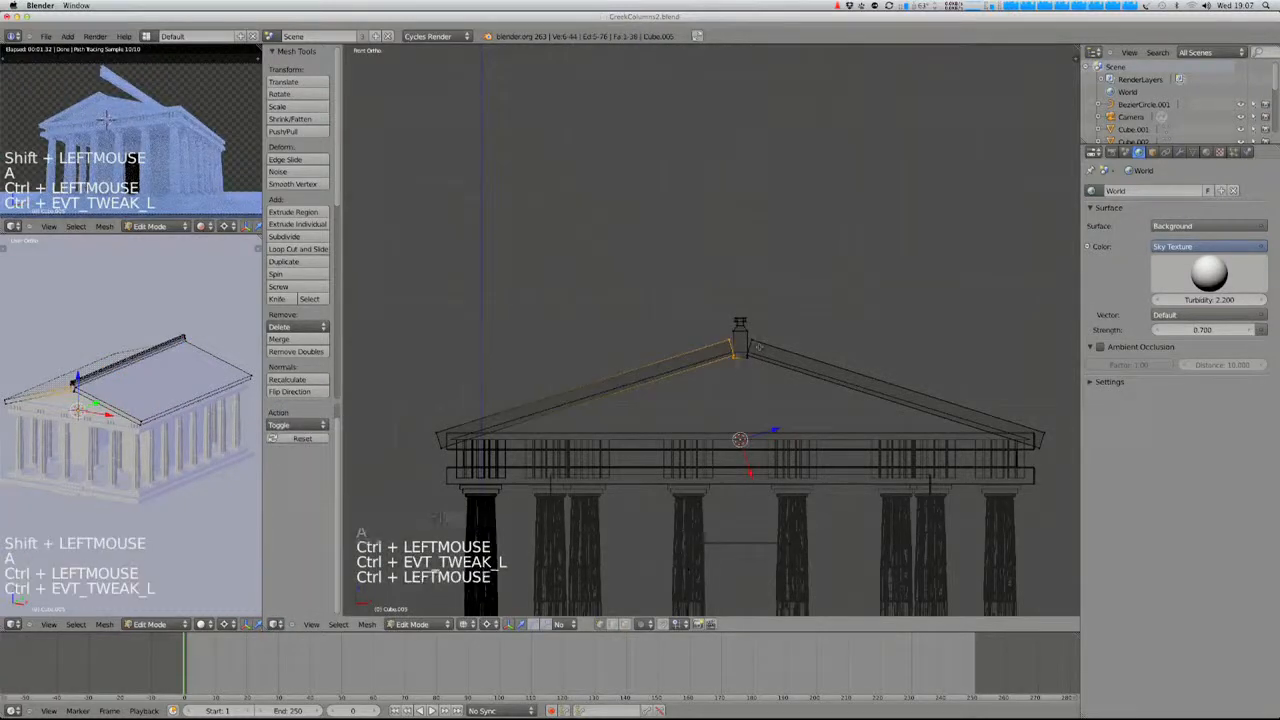
{"action": "key", "text": "shift+l"}
{"action": "key", "text": "s"}
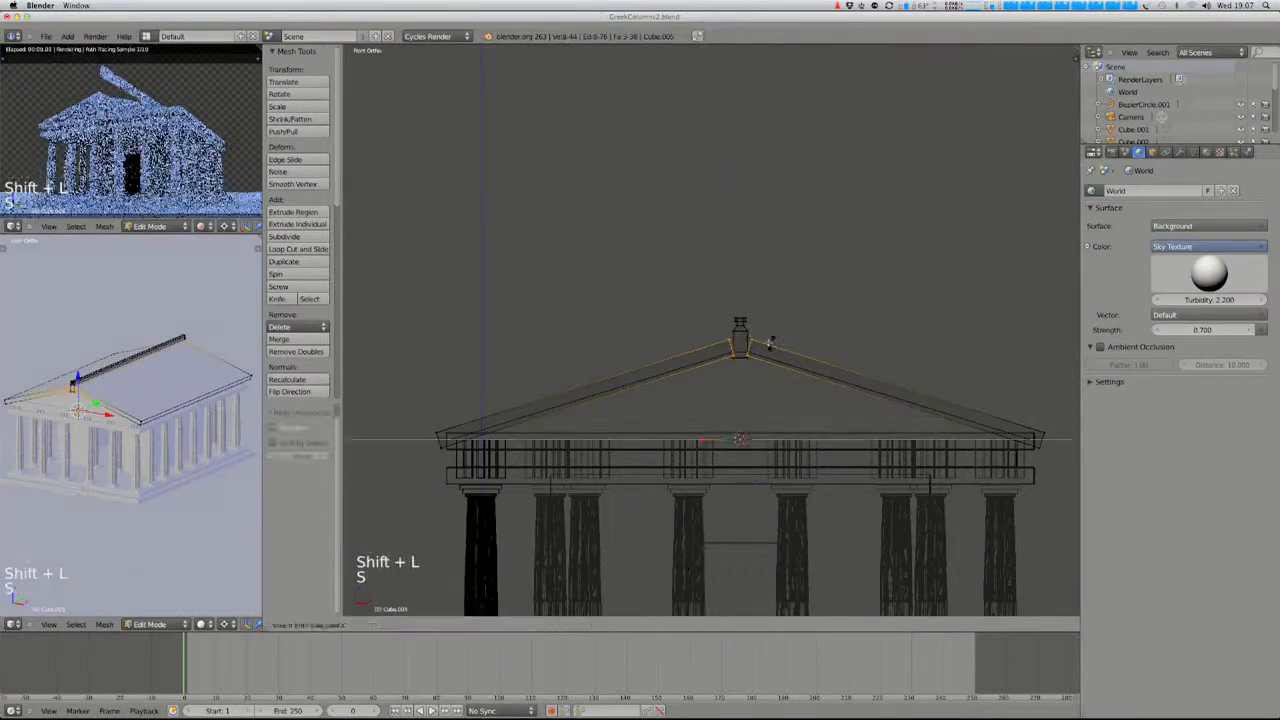
{"action": "left_click", "coordinate": [720, 408]}
{"action": "key", "text": "g"}
{"action": "left_click", "coordinate": [729, 394], "text": "shift"}
{"action": "key", "text": "Tab"}
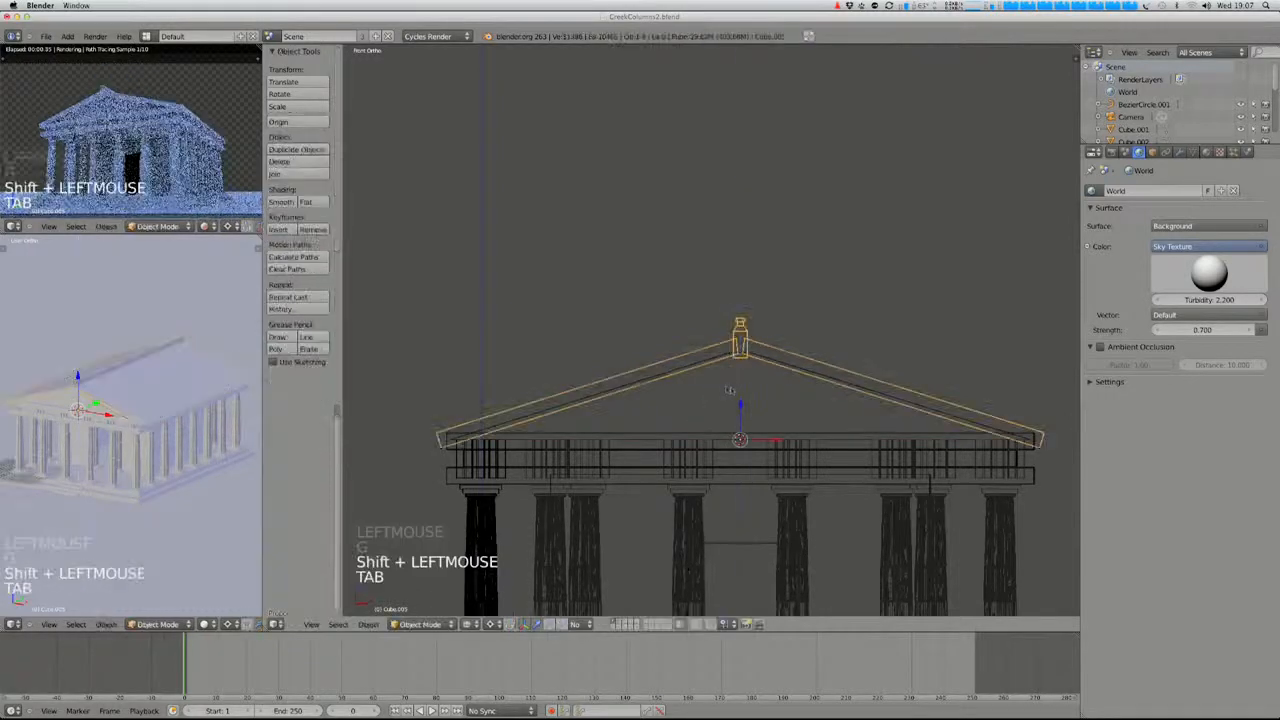
- Show layer 2 alongside the current layer in solid shading and select the right slope's tiled roof surface
{"action": "key", "text": "z"}
{"action": "key", "text": "a"}
{"action": "middle_click_drag", "start_coordinate": [729, 390], "coordinate": [771, 326]}
{"action": "key", "text": "shift+2"}
{"action": "middle_click_drag", "start_coordinate": [517, 574], "coordinate": [589, 524], "text": "shift"}
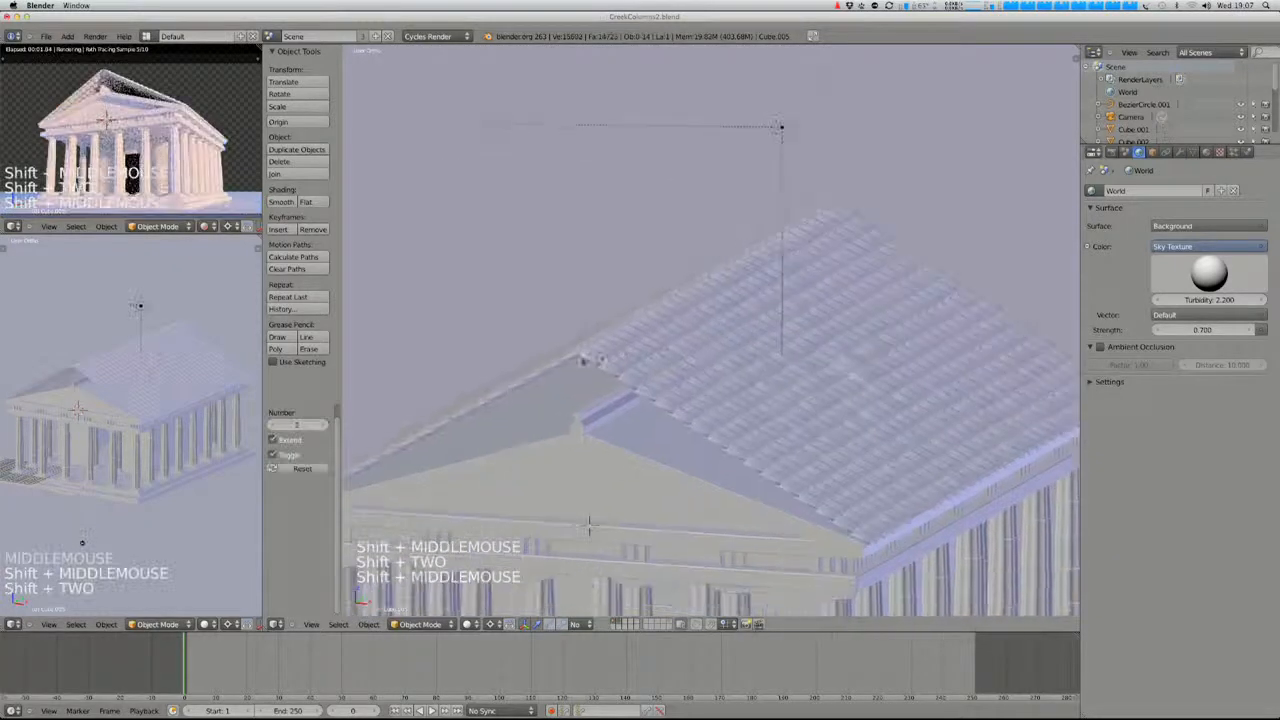
{"action": "right_click", "coordinate": [589, 524]}
- In front wireframe view, select the lower edge vertices of the roof tile mesh and snap the 3D cursor to them
{"action": "key", "text": "z"}
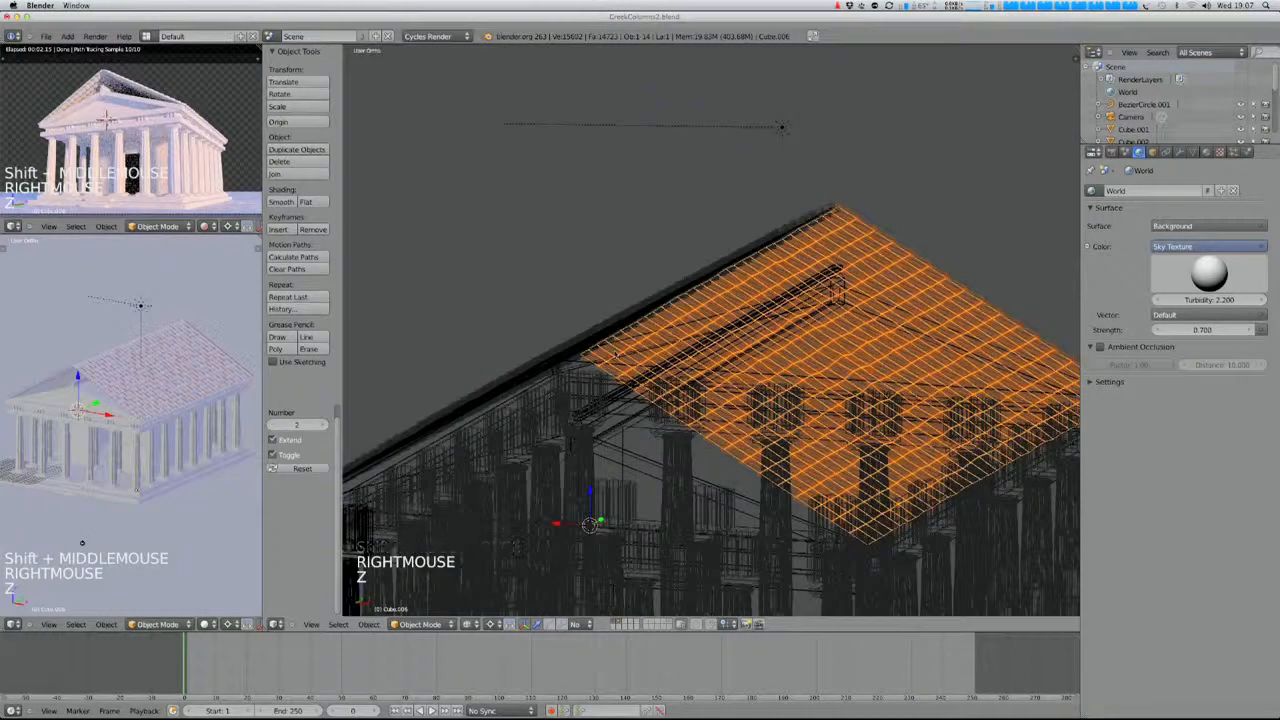
{"action": "key", "text": "KP_1"}
{"action": "middle_click_drag", "start_coordinate": [616, 353], "coordinate": [390, 463], "text": "shift"}
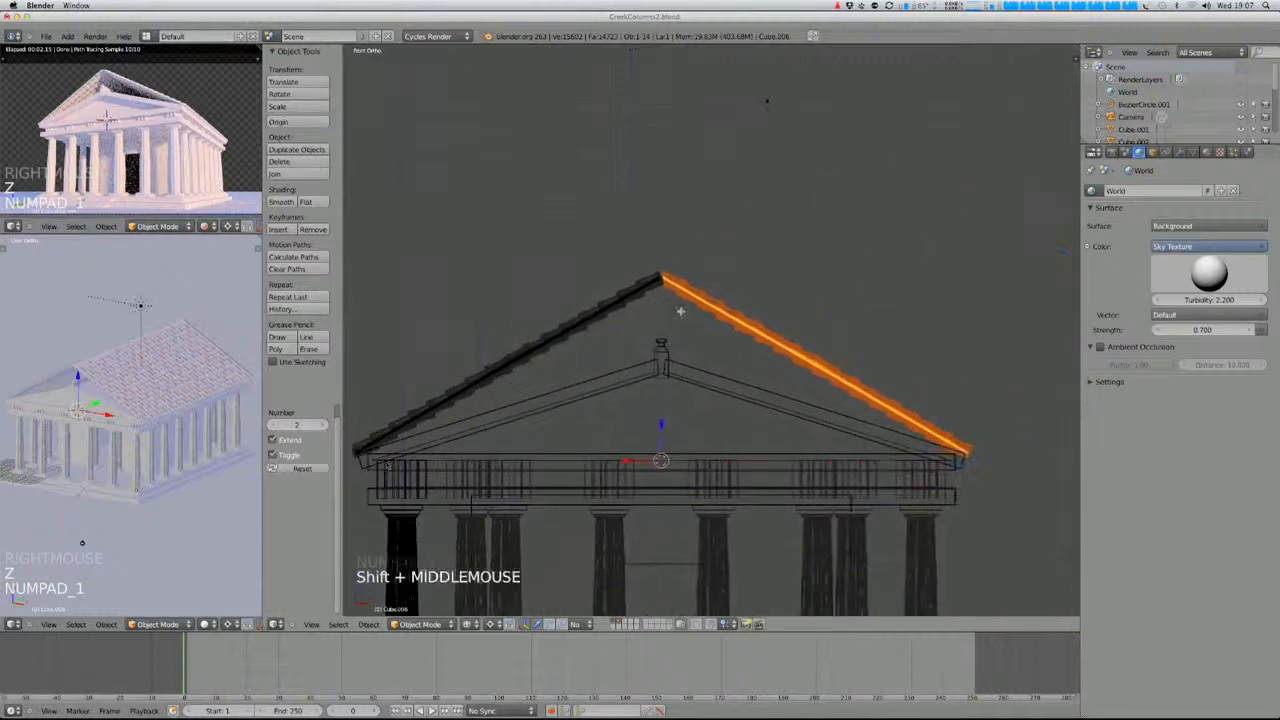
{"action": "key", "text": "Tab"}
{"action": "key", "text": "a"}
{"action": "key", "text": "a"}
{"action": "left_click_drag", "start_coordinate": [993, 446], "coordinate": [982, 468], "text": "ctrl"}
{"action": "key", "text": "shift+s"}
{"action": "left_click", "coordinate": [957, 460]}
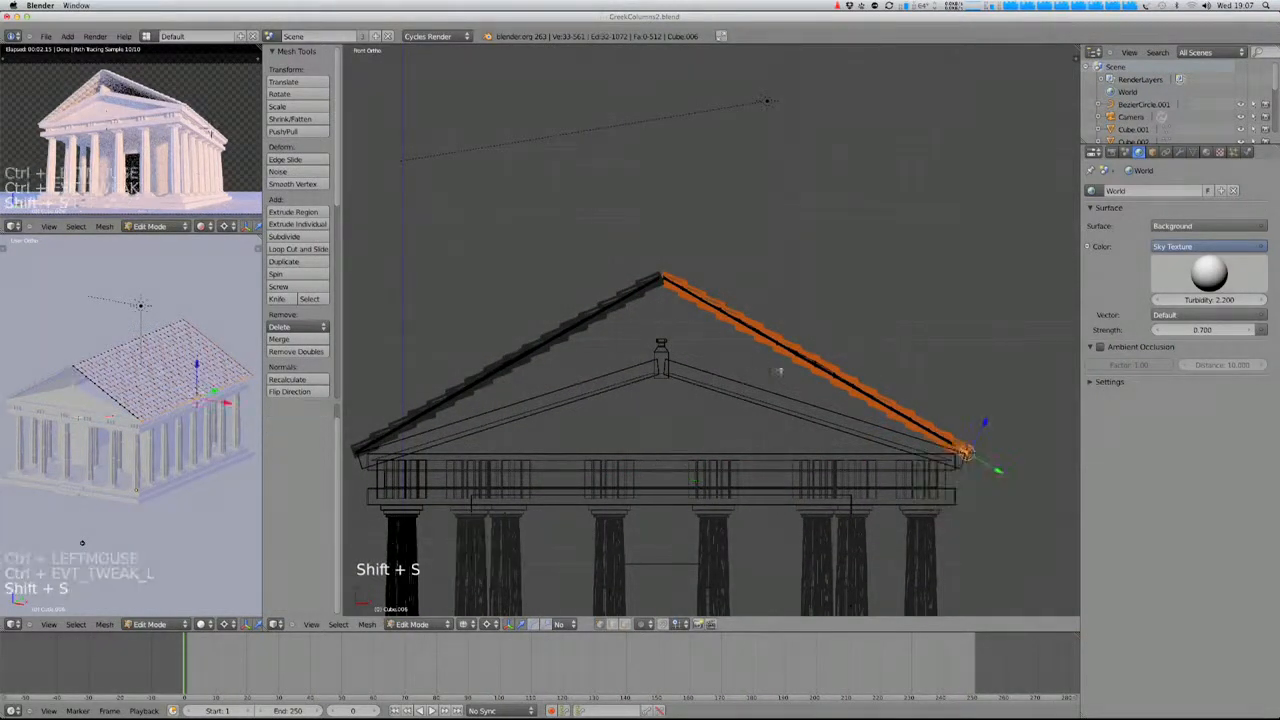
- Rotate the whole tile mesh about -12.1° around its eave and scale it along X to about 0.895
{"action": "key", "text": "a"}
{"action": "key", "text": "a"}
{"action": "key", "text": "r"}
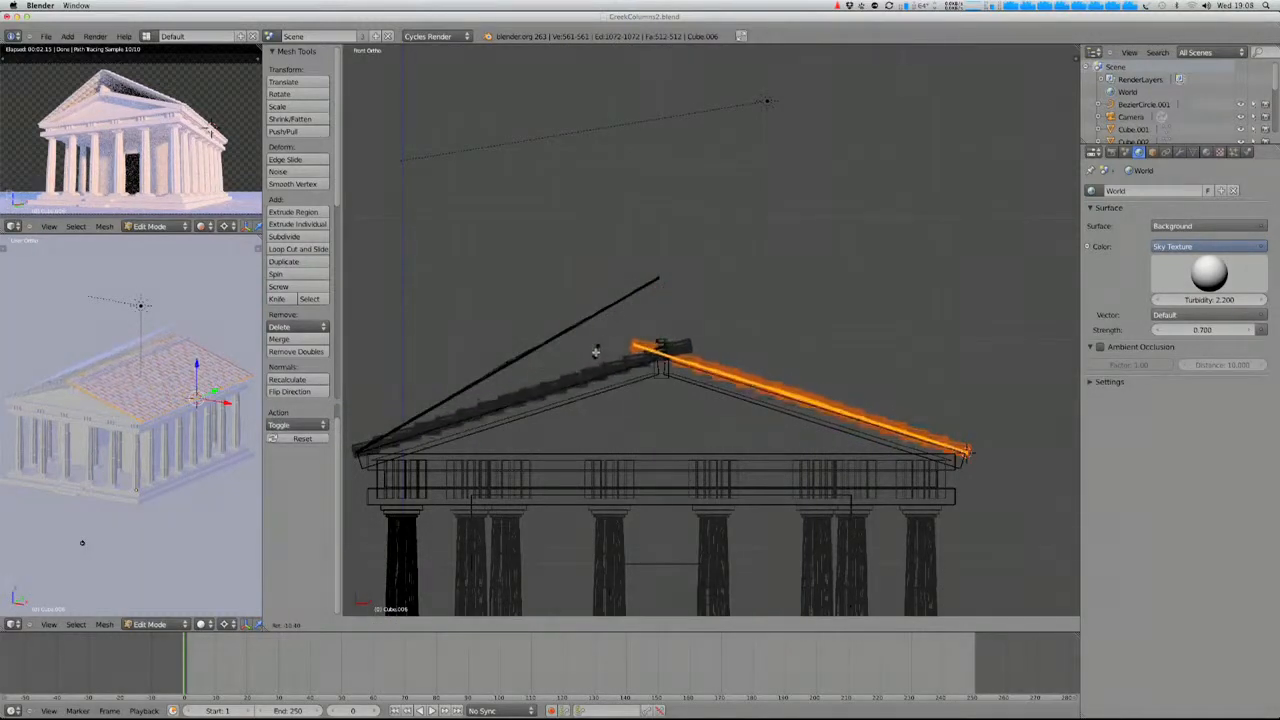
{"action": "left_click", "coordinate": [598, 350]}
{"action": "key", "text": "s"}
{"action": "key", "text": "s"}
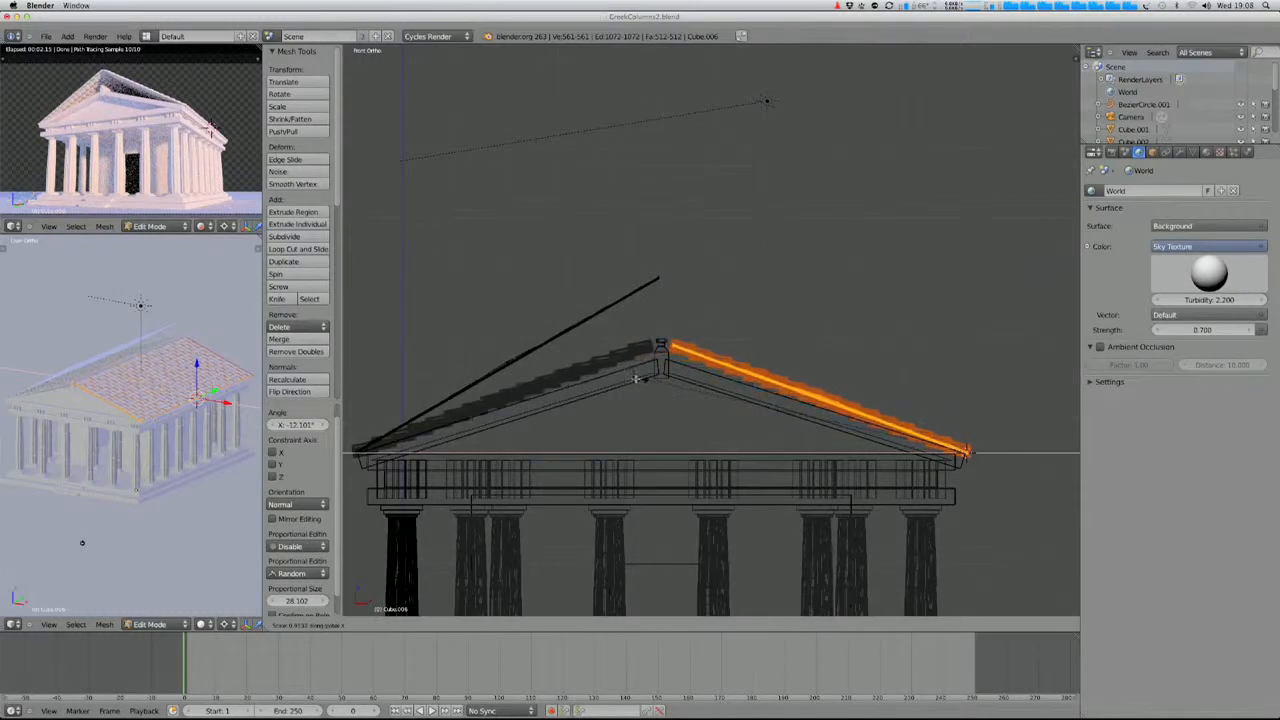
{"action": "left_click", "coordinate": [634, 377]}
- Fine-tune the tile mesh against the new roof slope, scaling it to about 0.985 and rotating it about -0.31°
{"action": "key", "text": "r"}
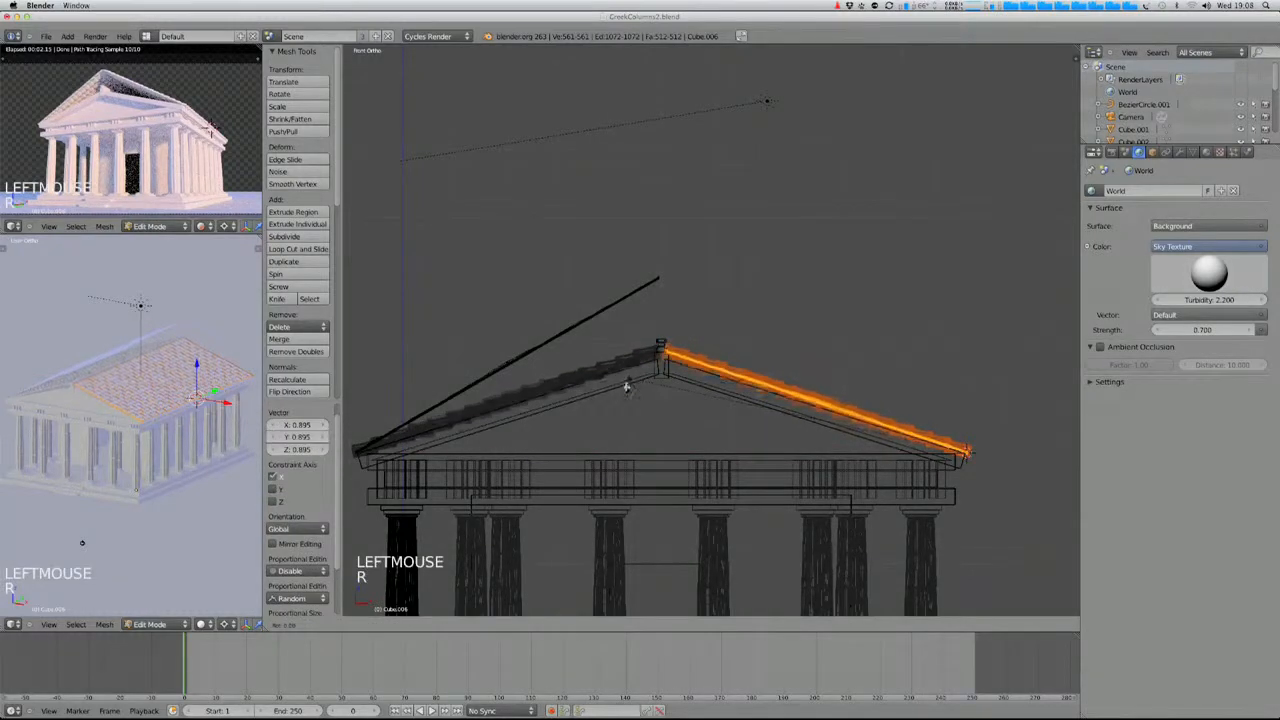
{"action": "key", "text": "s"}
{"action": "key", "text": "s"}
{"action": "left_click", "coordinate": [632, 390]}
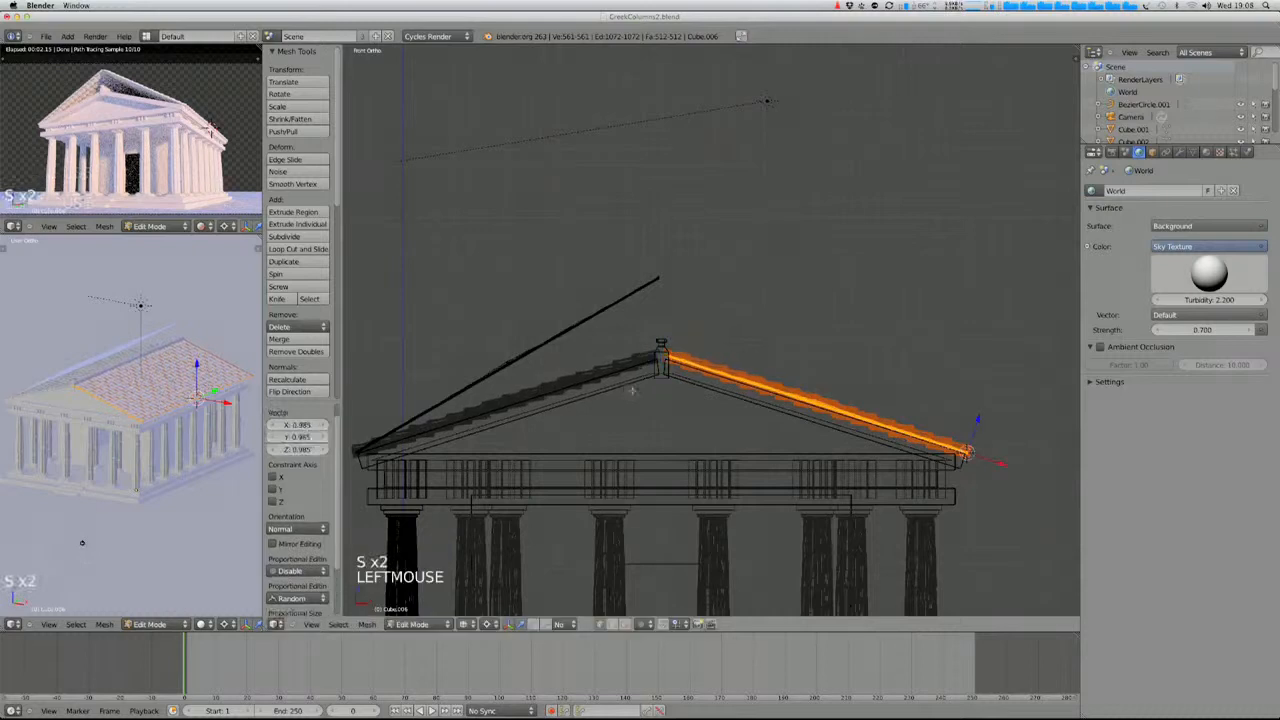
{"action": "key", "text": "r"}
{"action": "left_click", "coordinate": [803, 377]}
- Stretch the roof tiles slightly along Y to cover the roof's full length, and leave mesh editing
{"action": "mouse_move", "coordinate": [803, 377]}
{"action": "middle_mouse_down"}
{"action": "mouse_move", "coordinate": [814, 420]}
{"action": "mouse_move", "coordinate": [766, 443]}
{"action": "mouse_move", "coordinate": [758, 405]}
{"action": "mouse_move", "coordinate": [964, 392]}
{"action": "middle_mouse_up"}
{"action": "key", "text": "z"}
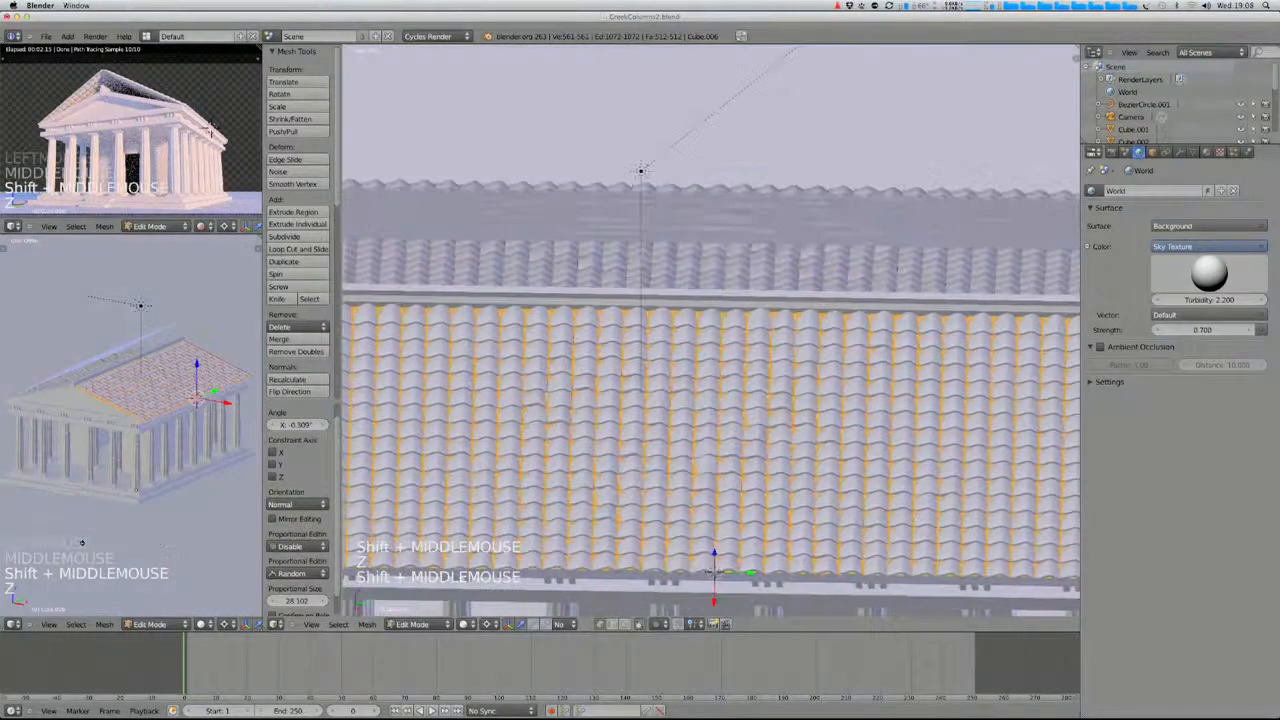
{"action": "mouse_move", "coordinate": [770, 400]}
{"action": "middle_mouse_down", "text": "shift"}
{"action": "mouse_move", "coordinate": [890, 401]}
{"action": "mouse_move", "coordinate": [888, 420]}
{"action": "middle_mouse_up", "text": "shift"}
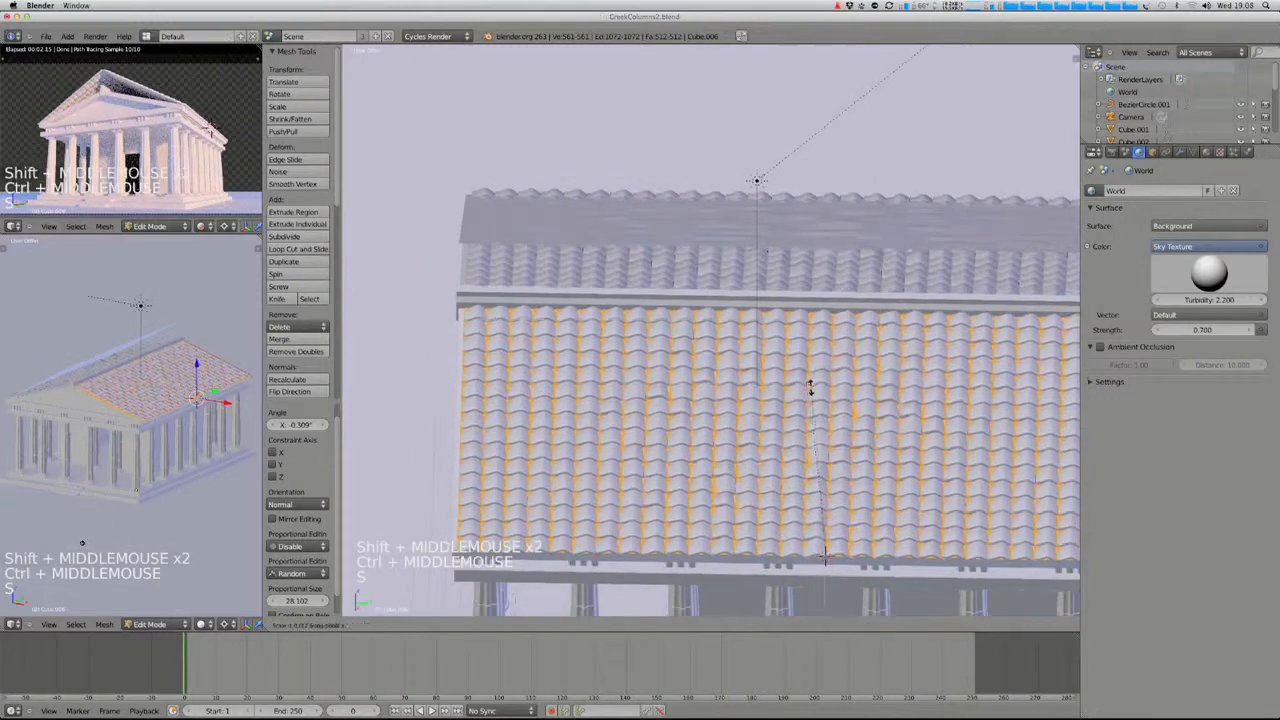
{"action": "key", "text": "s"}
{"action": "key", "text": "y"}
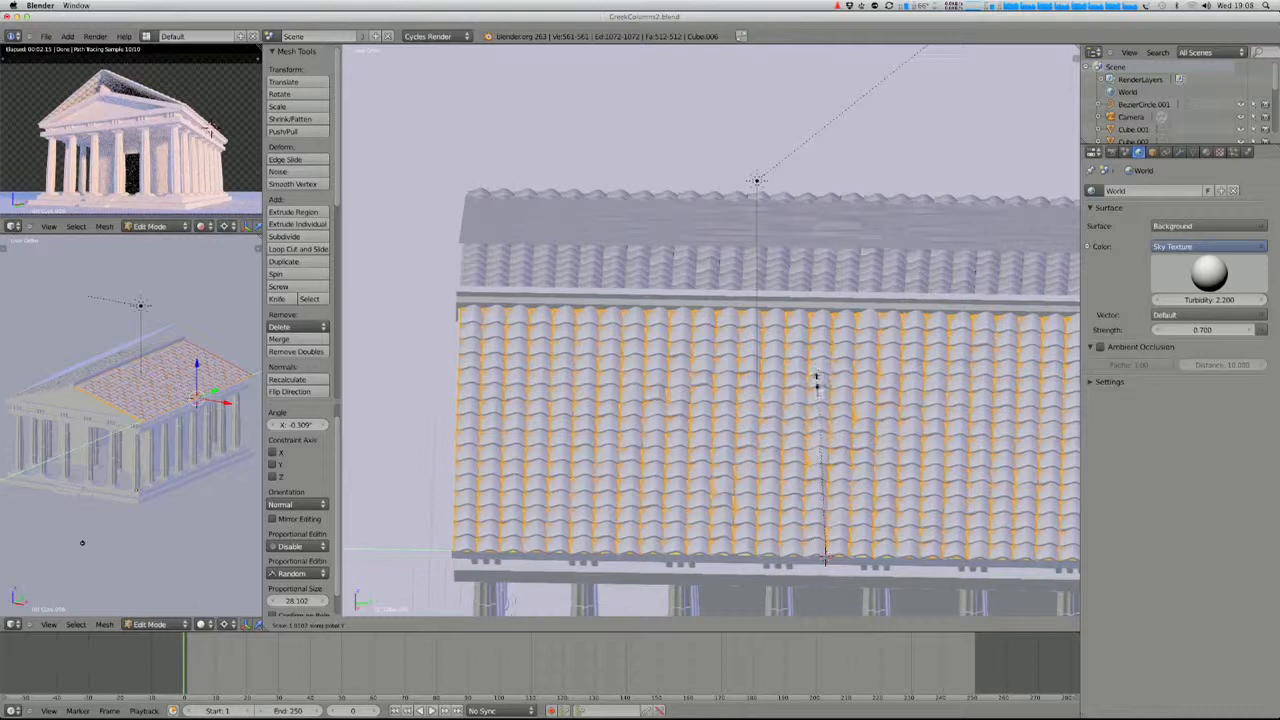
{"action": "left_click", "coordinate": [816, 382], "text": "shift"}
{"action": "key", "text": "Tab"}
- Look through the camera and dolly it along its viewing axis to reframe the temple
{"action": "mouse_move", "coordinate": [816, 382]}
{"action": "middle_mouse_down", "text": "ctrl"}
{"action": "mouse_move", "coordinate": [756, 398]}
{"action": "mouse_move", "coordinate": [809, 374]}
{"action": "middle_mouse_up", "text": "ctrl"}
{"action": "key", "text": "a"}
{"action": "key", "text": "KP_1"}
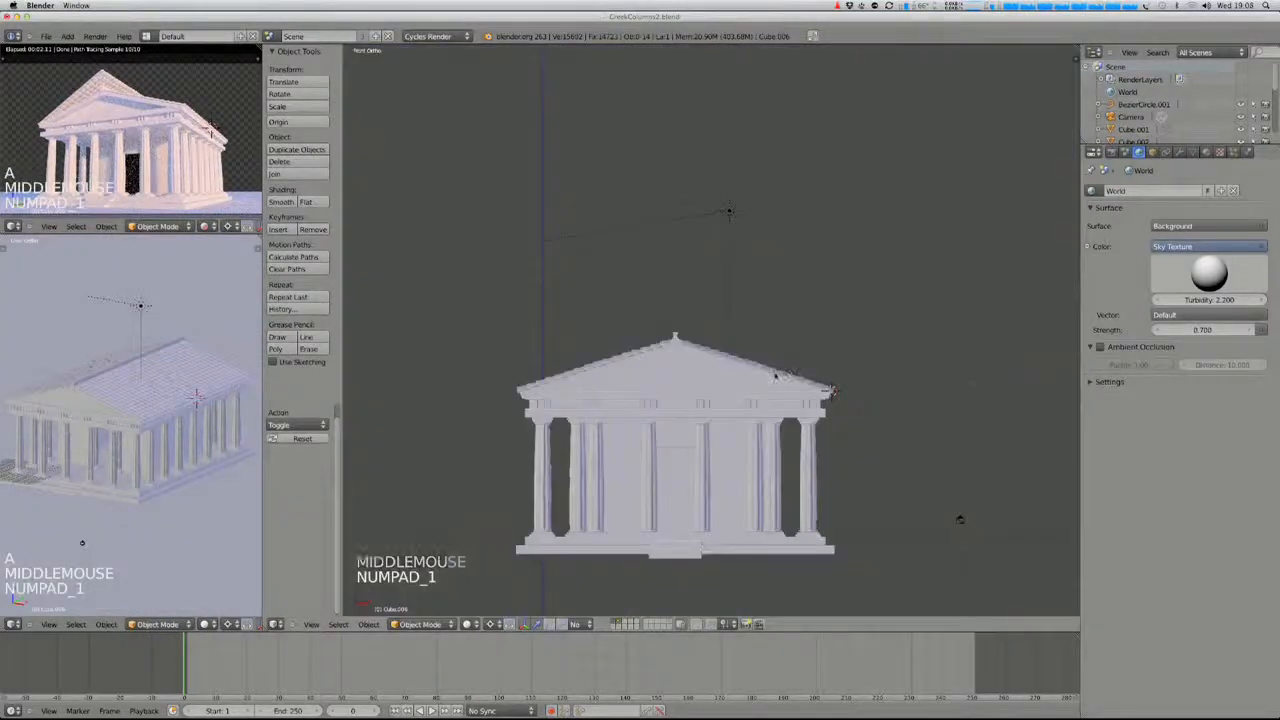
{"action": "key", "text": "KP_0"}
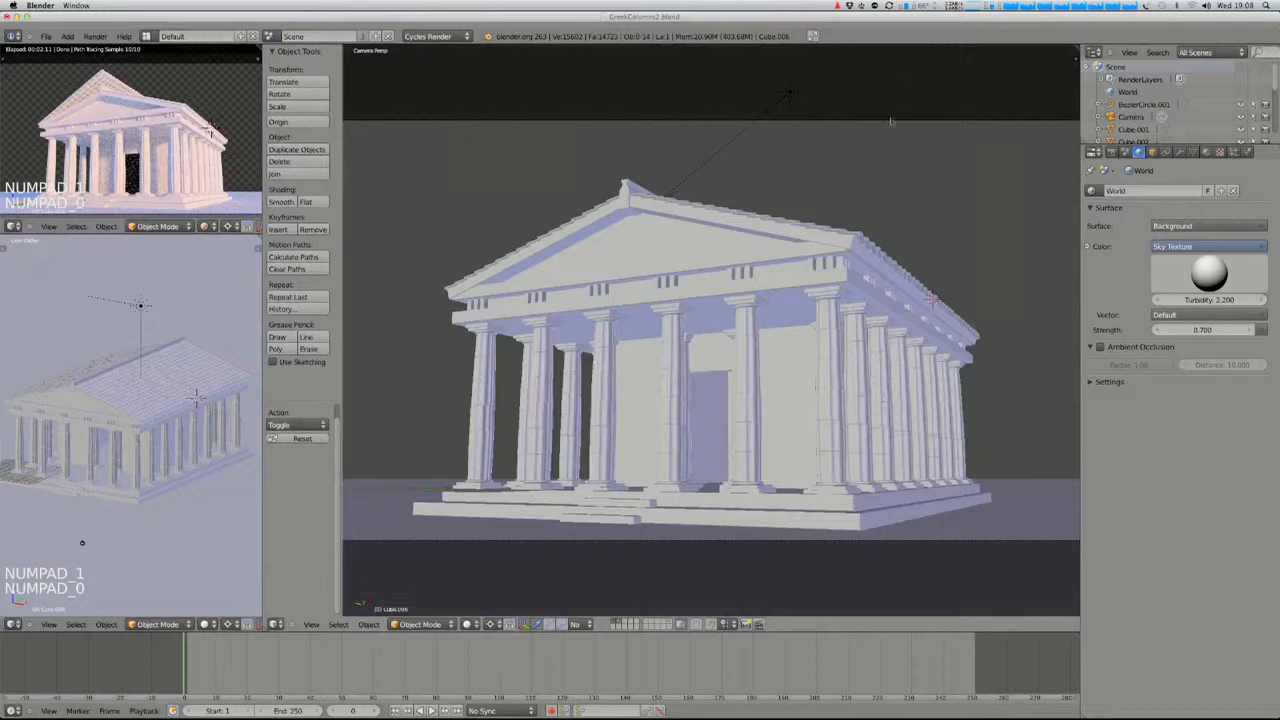
{"action": "right_click", "coordinate": [891, 121]}
{"action": "key", "text": "g"}
{"action": "key", "text": "g"}
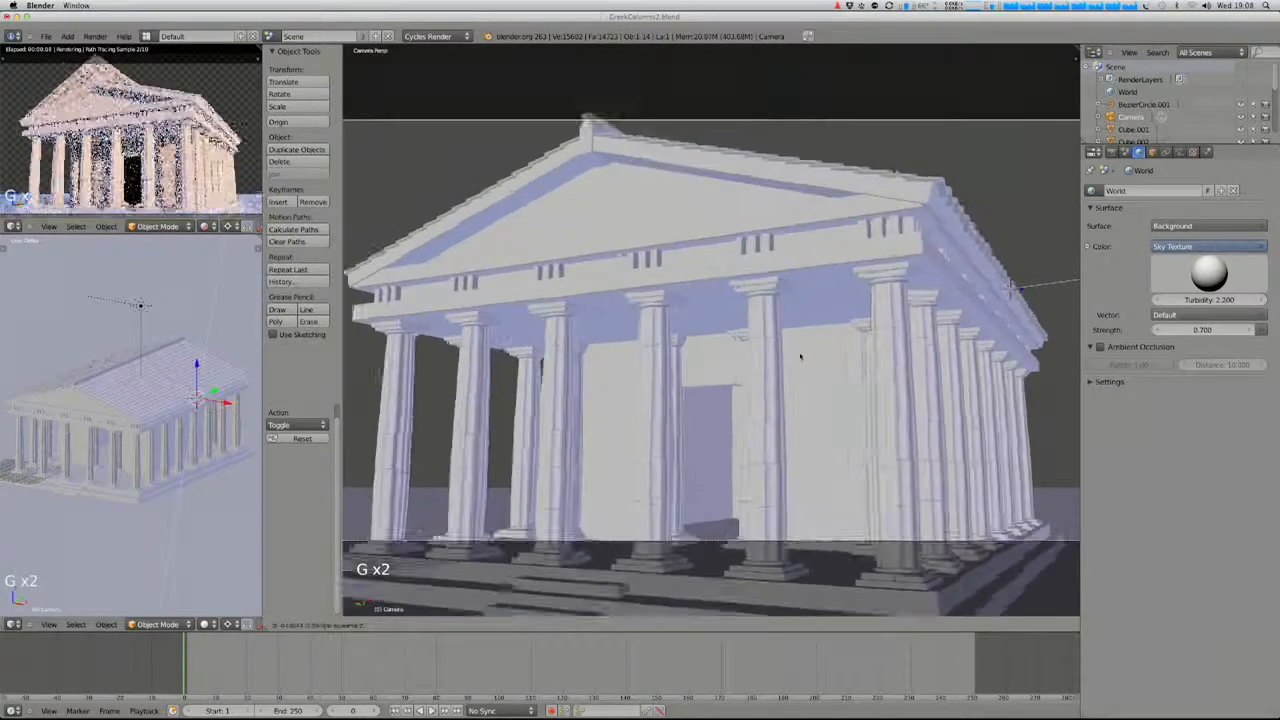
{"action": "left_click", "coordinate": [799, 364]}
{"action": "key", "text": "g"}
{"action": "left_click", "coordinate": [797, 372]}
- Refine the camera framing by lowering it about 0.84 along Z, dollying it in slightly and shifting it about -0.94 along X
{"action": "key", "text": "g"}
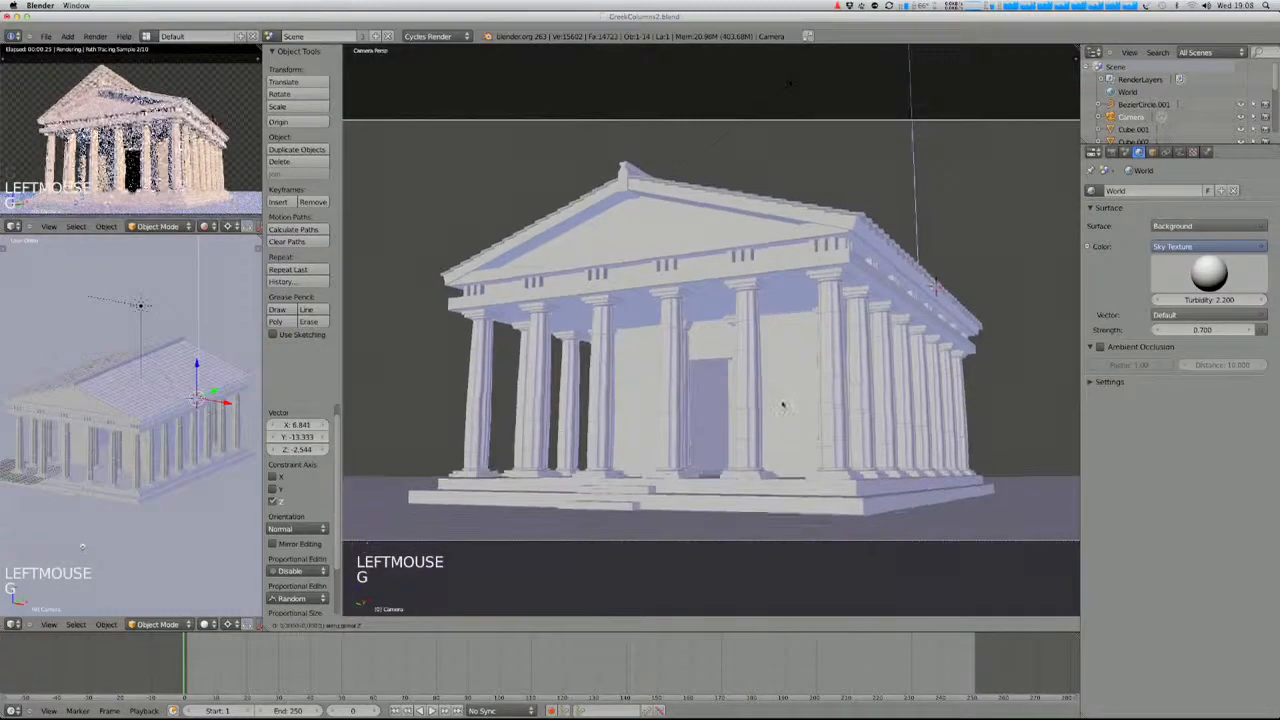
{"action": "left_click", "coordinate": [784, 403]}
{"action": "key", "text": "g"}
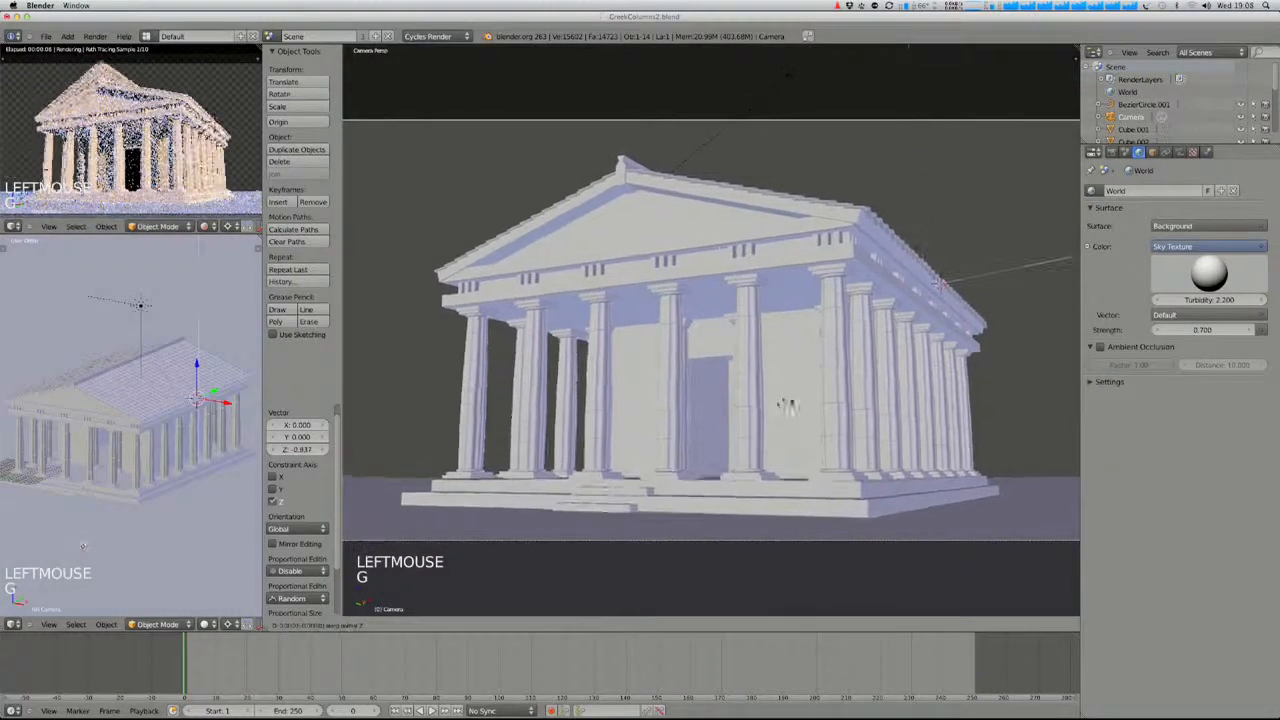
{"action": "left_click", "coordinate": [777, 404]}
{"action": "key", "text": "KP_Subtract"}
{"action": "key", "text": "KP_Subtract"}
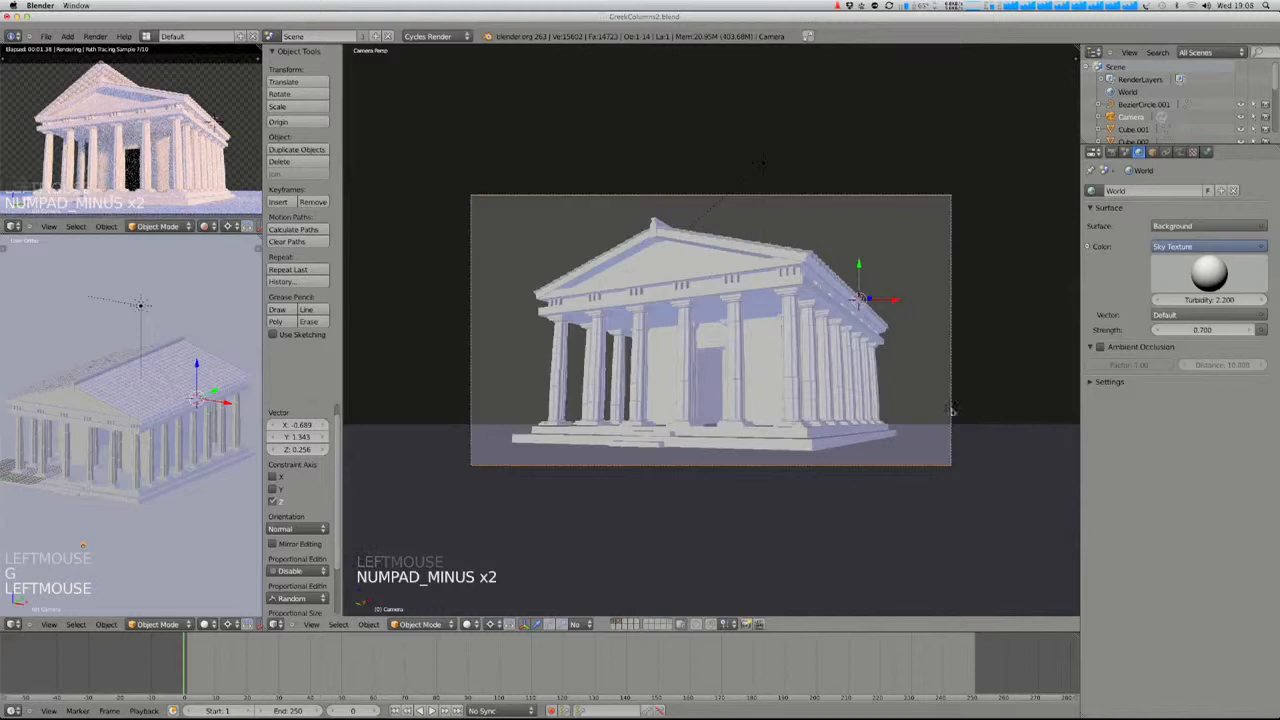
{"action": "key", "text": "g"}
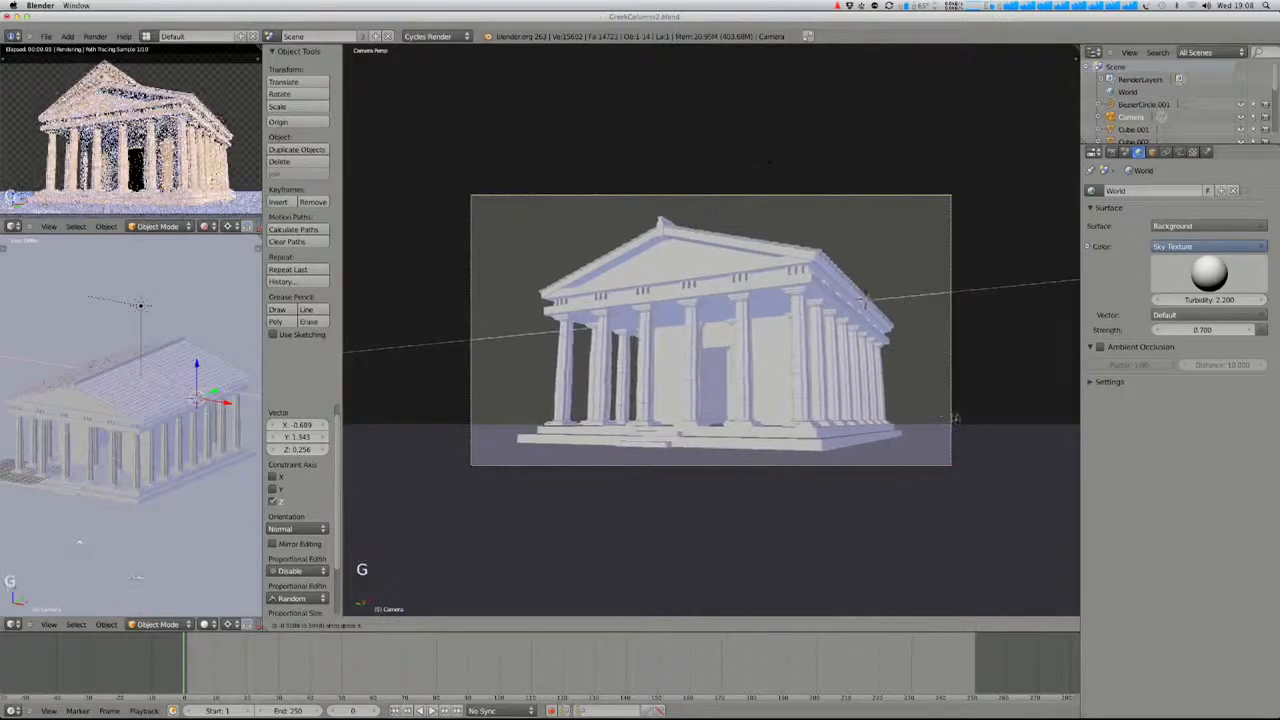
{"action": "left_click", "coordinate": [954, 419]}
- Select the plane object that duplicates the columns, using the corner column's base to locate it
{"action": "middle_click_drag", "start_coordinate": [710, 420], "coordinate": [705, 388], "text": "ctrl"}
{"action": "right_click", "coordinate": [757, 390]}
{"action": "key", "text": "KP_Decimal"}
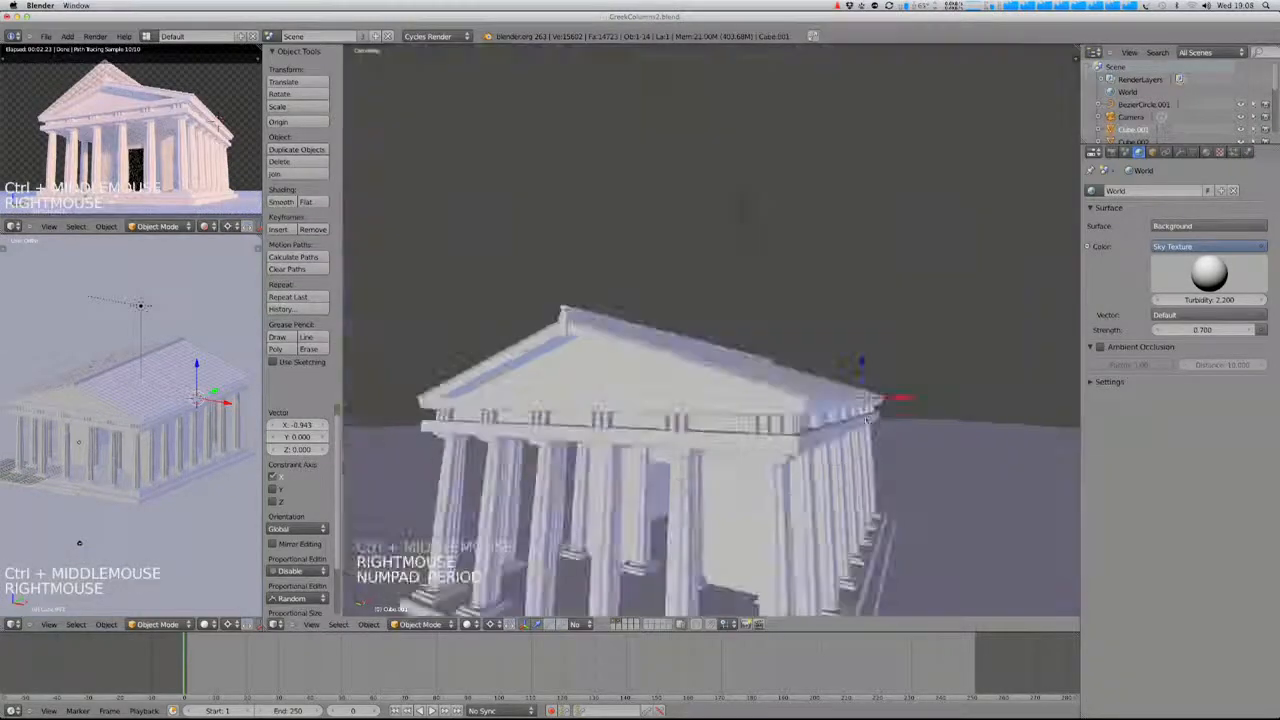
{"action": "middle_click_drag", "start_coordinate": [778, 367], "coordinate": [633, 118]}
{"action": "middle_click_drag", "start_coordinate": [700, 360], "coordinate": [752, 422], "text": "ctrl"}
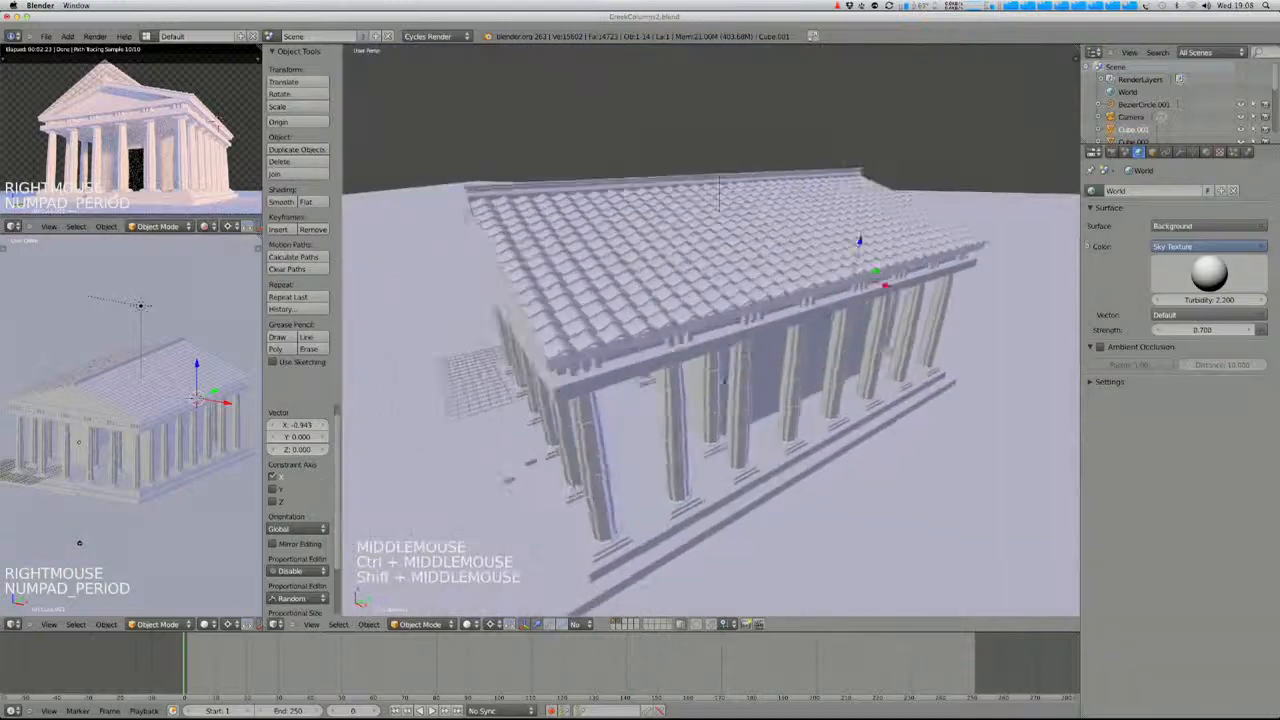
{"action": "middle_click_drag", "start_coordinate": [690, 490], "coordinate": [733, 407], "text": "ctrl"}
{"action": "key", "text": "z"}
{"action": "right_click", "coordinate": [698, 513]}
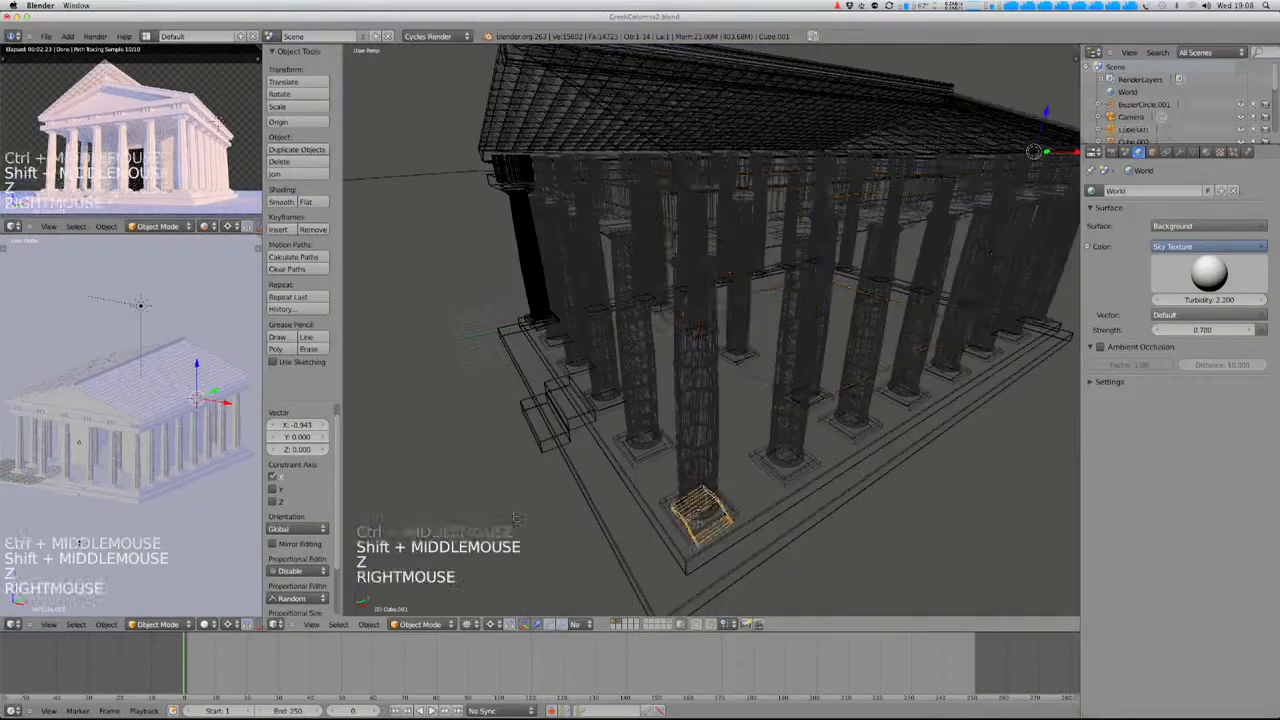
{"action": "right_click", "coordinate": [728, 513]}
{"action": "key", "text": "z"}
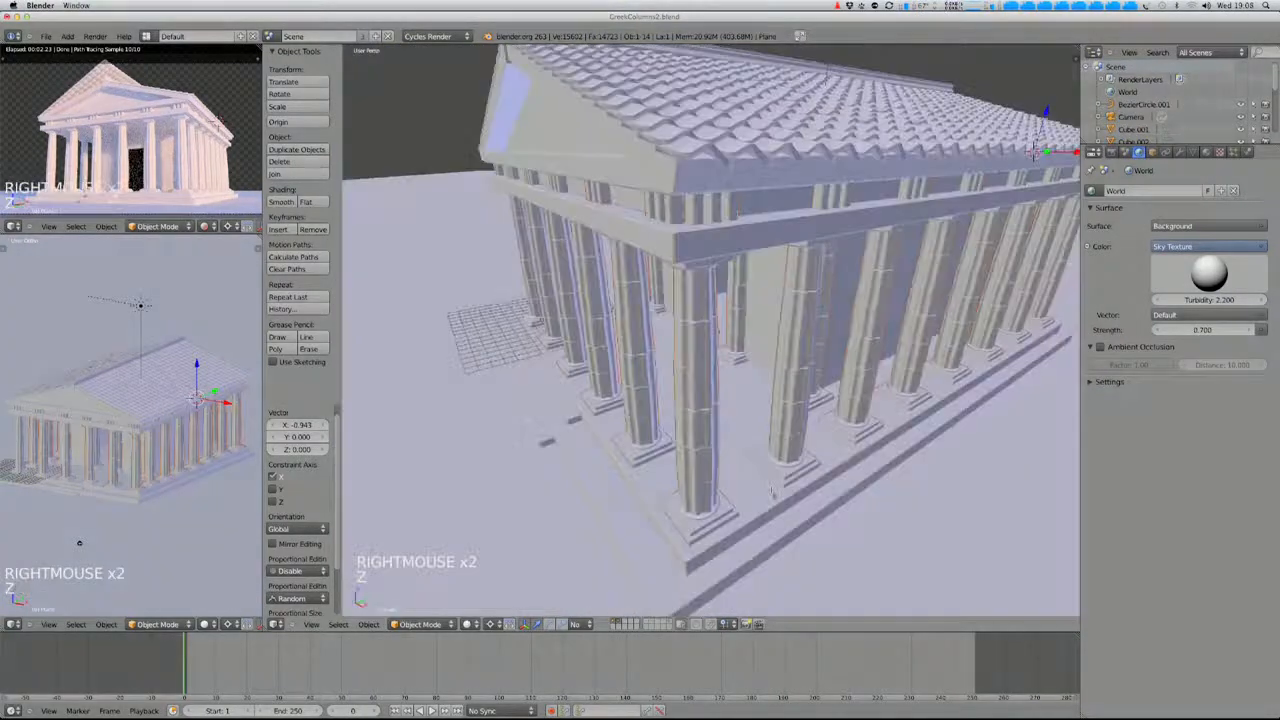
- Select all faces of the column-duplicating plane in mesh editing and display its object properties
{"action": "key", "text": "Tab"}
{"action": "key", "text": "z"}
{"action": "key", "text": "a"}
{"action": "key", "text": "a"}
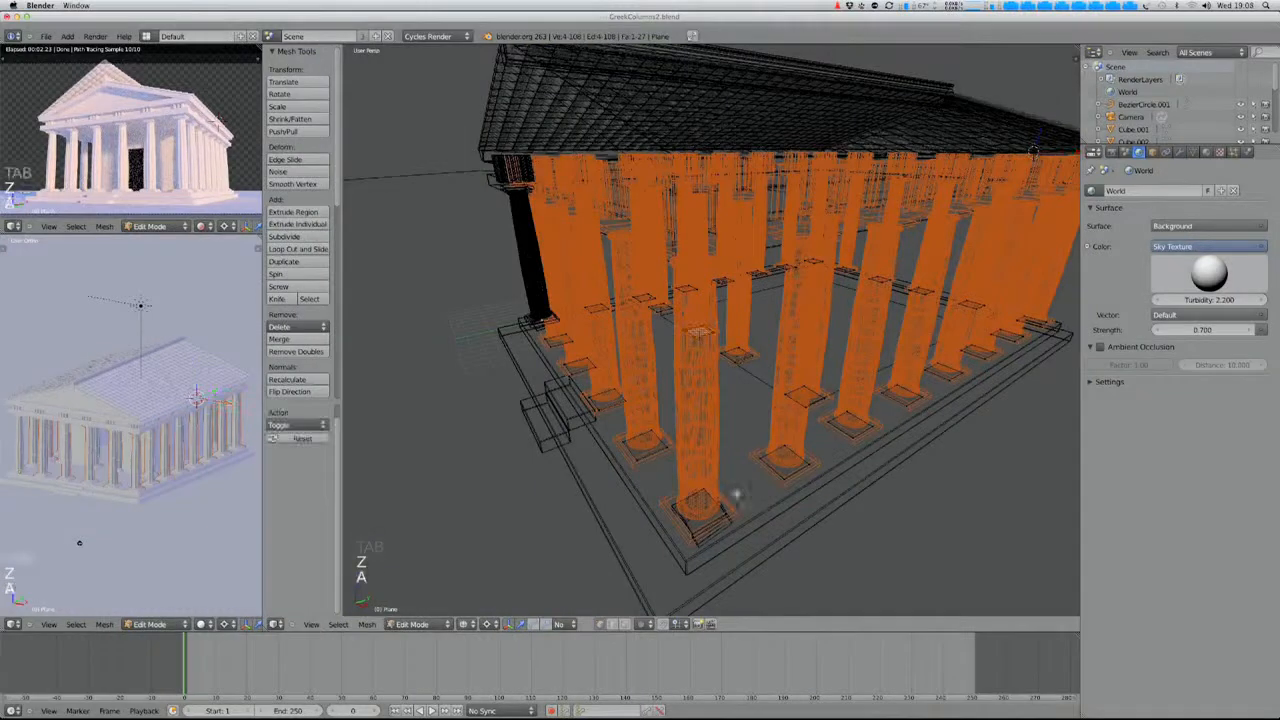
{"action": "left_click", "coordinate": [1153, 152]}
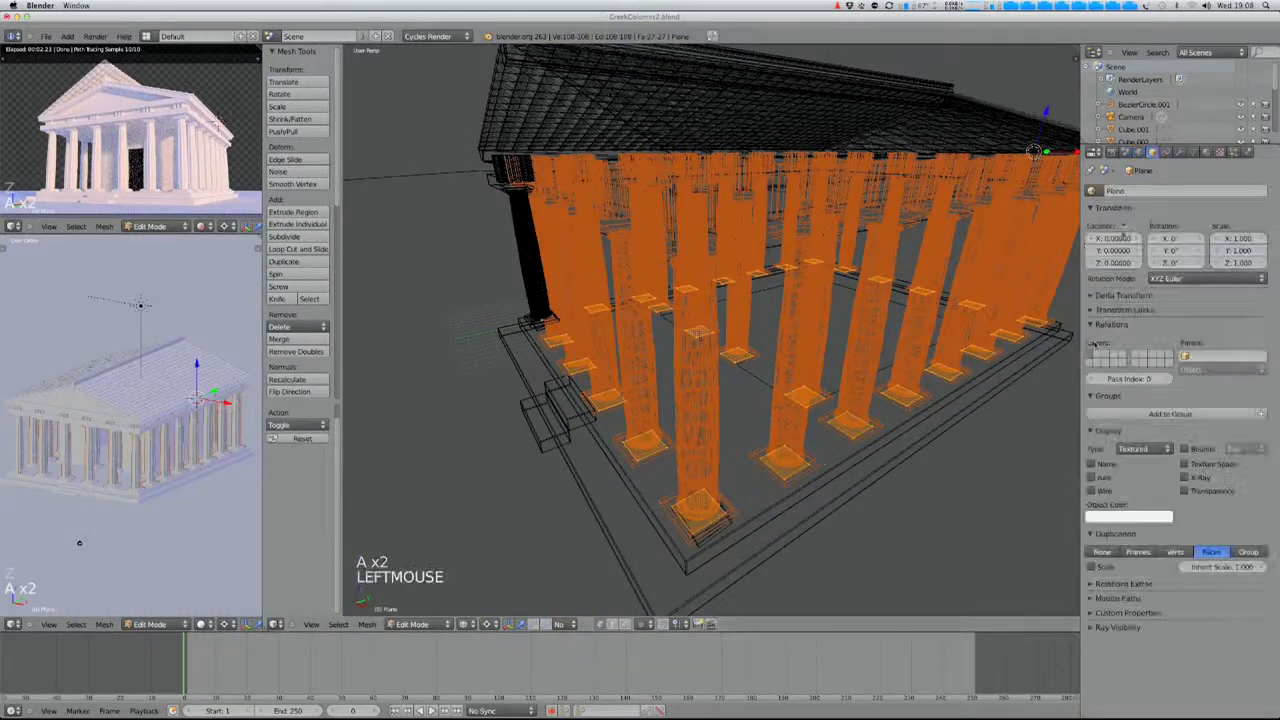
- Switch the column plane to face selection, change the pivot point away from the 3D cursor, and deselect all faces
{"action": "middle_click_drag", "start_coordinate": [385, 551], "coordinate": [525, 603], "text": "shift"}
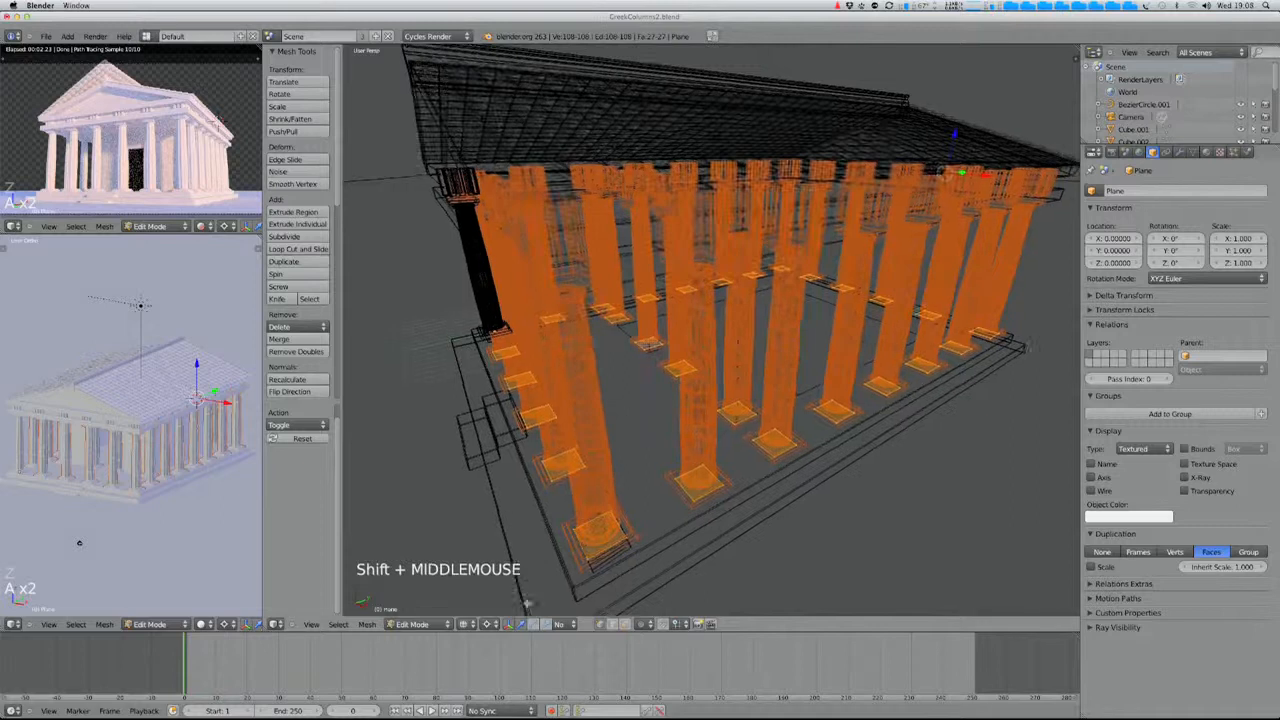
{"action": "left_click", "coordinate": [628, 624]}
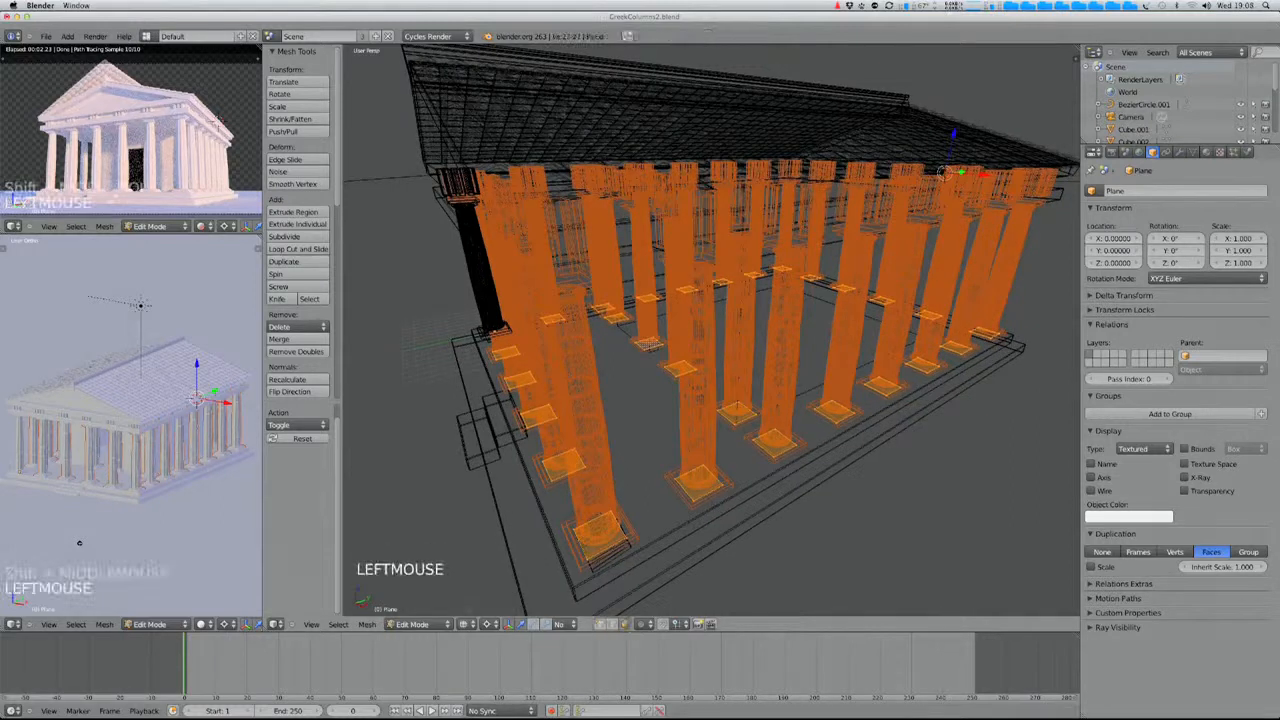
{"action": "left_click", "coordinate": [488, 624]}
{"action": "left_click", "coordinate": [512, 584]}
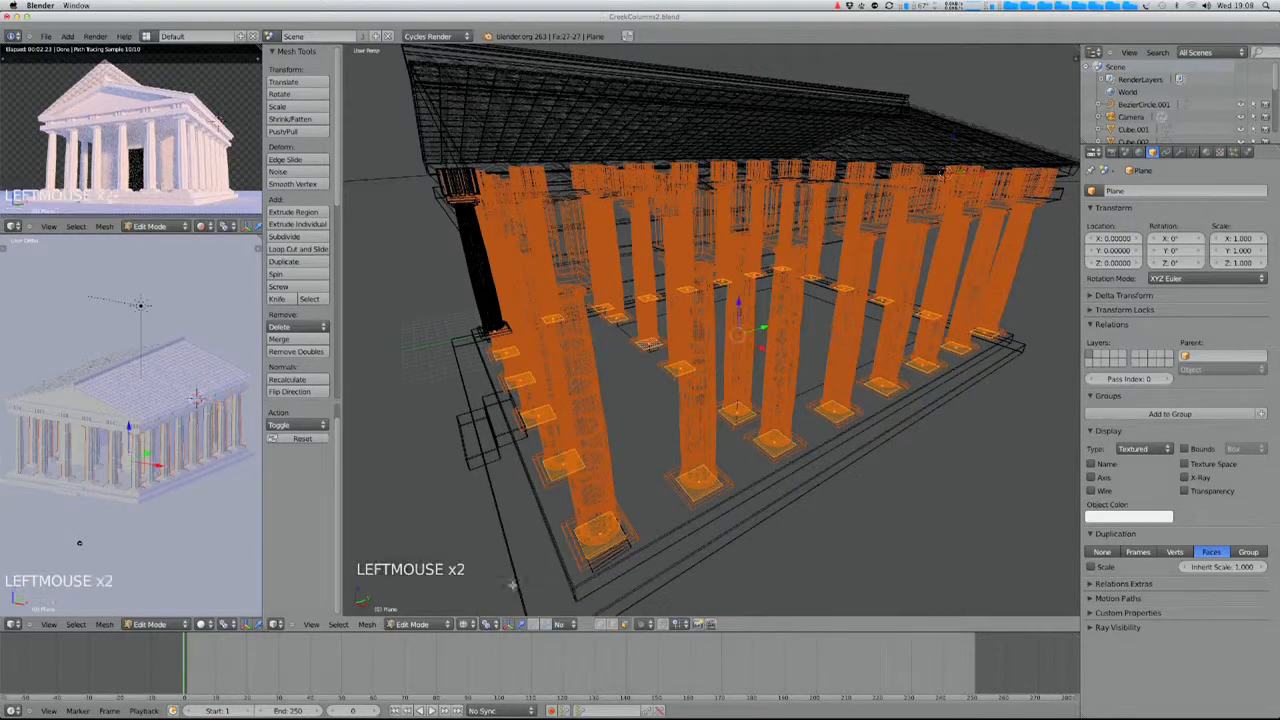
{"action": "key", "text": "a"}
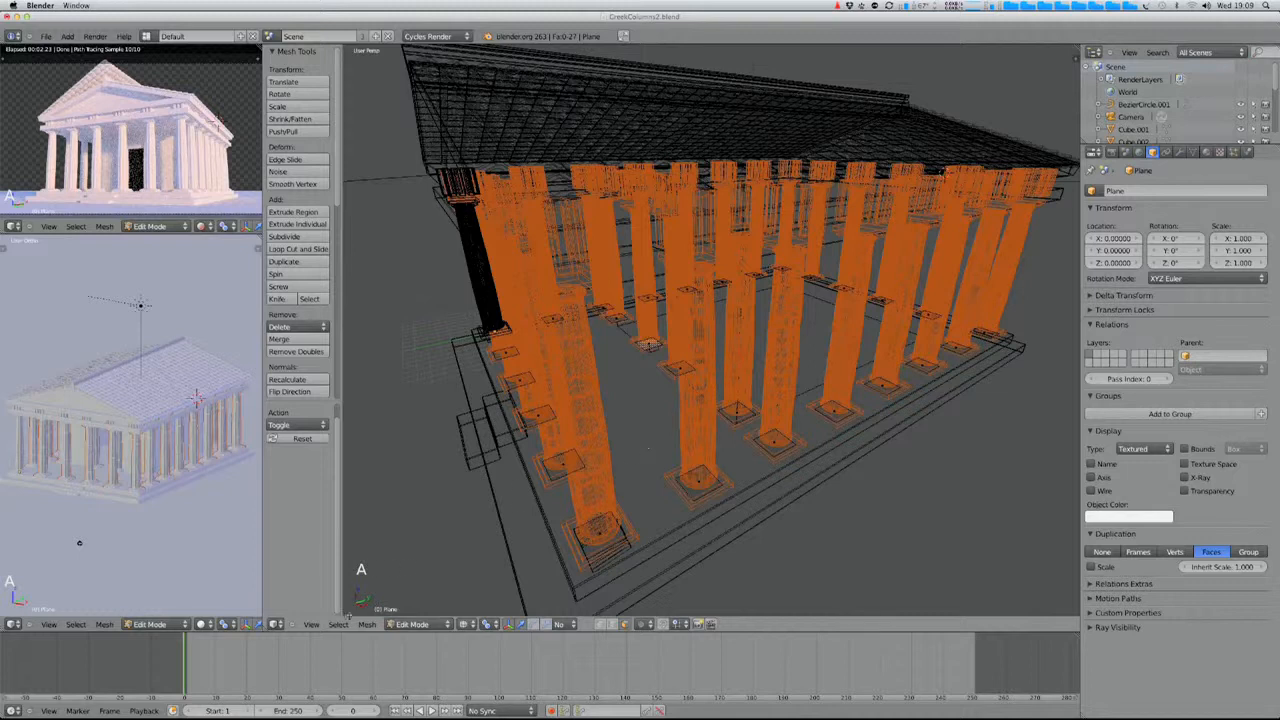
- Randomly select faces of the column-duplicating plane with the selection percentage set to 25%
{"action": "left_click", "coordinate": [339, 624]}
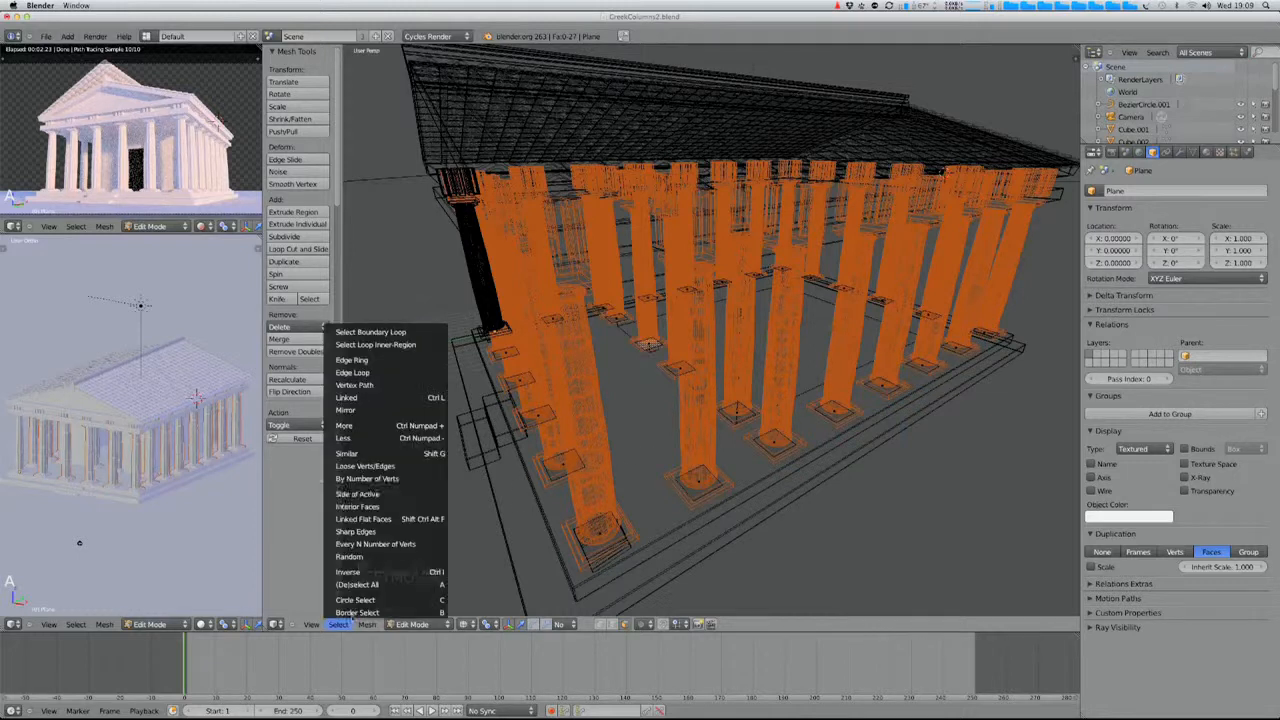
{"action": "left_click", "coordinate": [373, 556]}
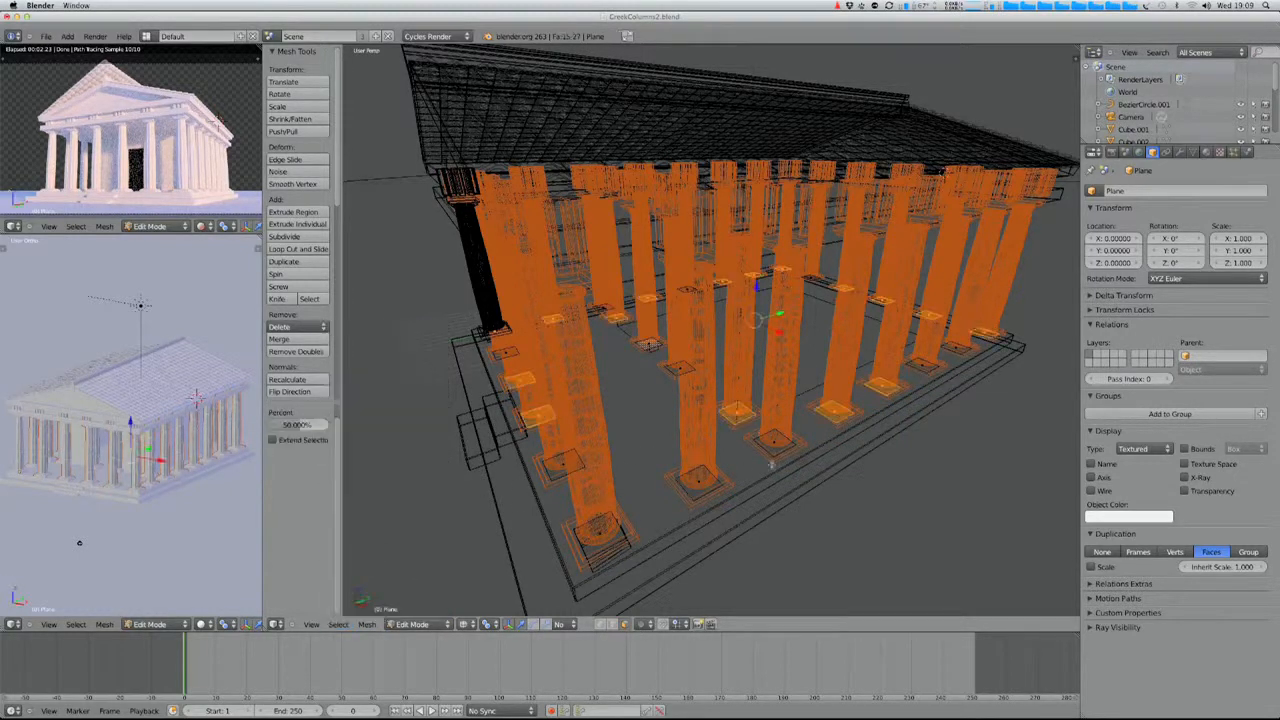
{"action": "left_click", "coordinate": [297, 422]}
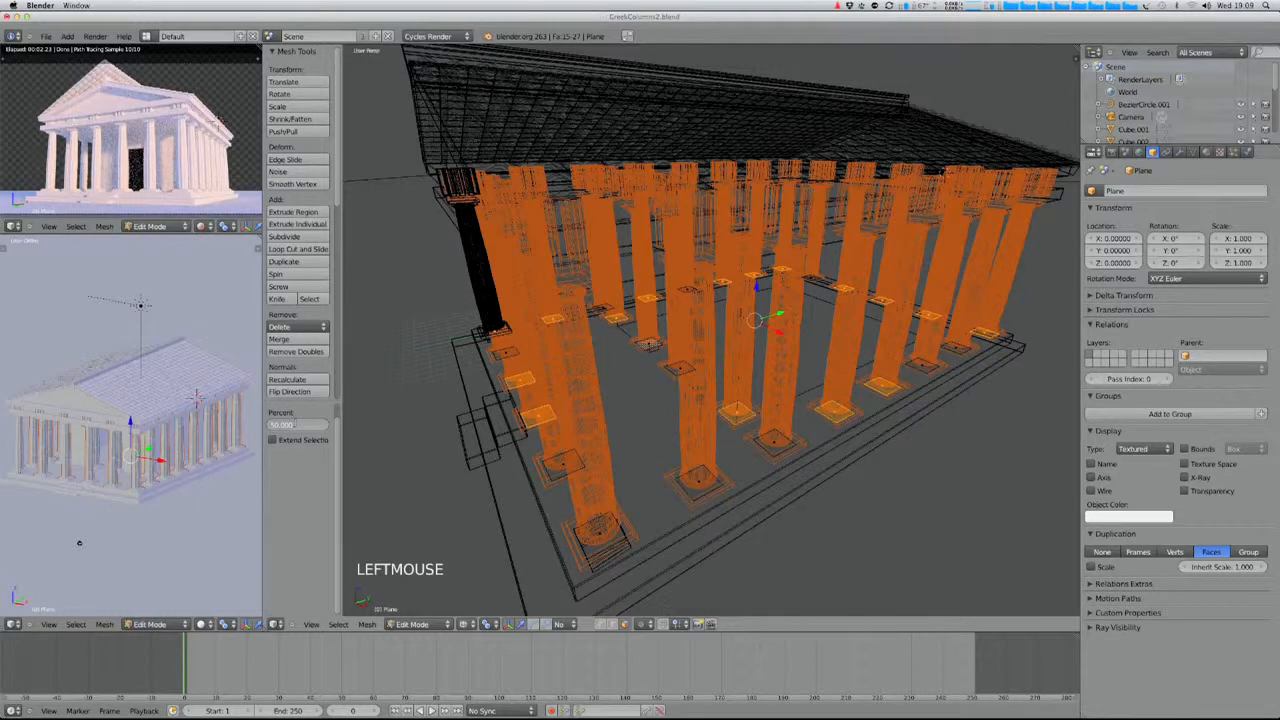
{"action": "type", "text": "25"}
{"action": "key", "text": "Return"}
- Isolate the column plane in local view in wireframe and look down on its faces
{"action": "mouse_move", "coordinate": [910, 530]}
{"action": "middle_mouse_down", "text": "ctrl"}
{"action": "mouse_move", "coordinate": [730, 427]}
{"action": "mouse_move", "coordinate": [678, 455]}
{"action": "mouse_move", "coordinate": [725, 474]}
{"action": "mouse_move", "coordinate": [718, 514]}
{"action": "middle_mouse_up", "text": "ctrl"}
{"action": "key", "text": "z"}
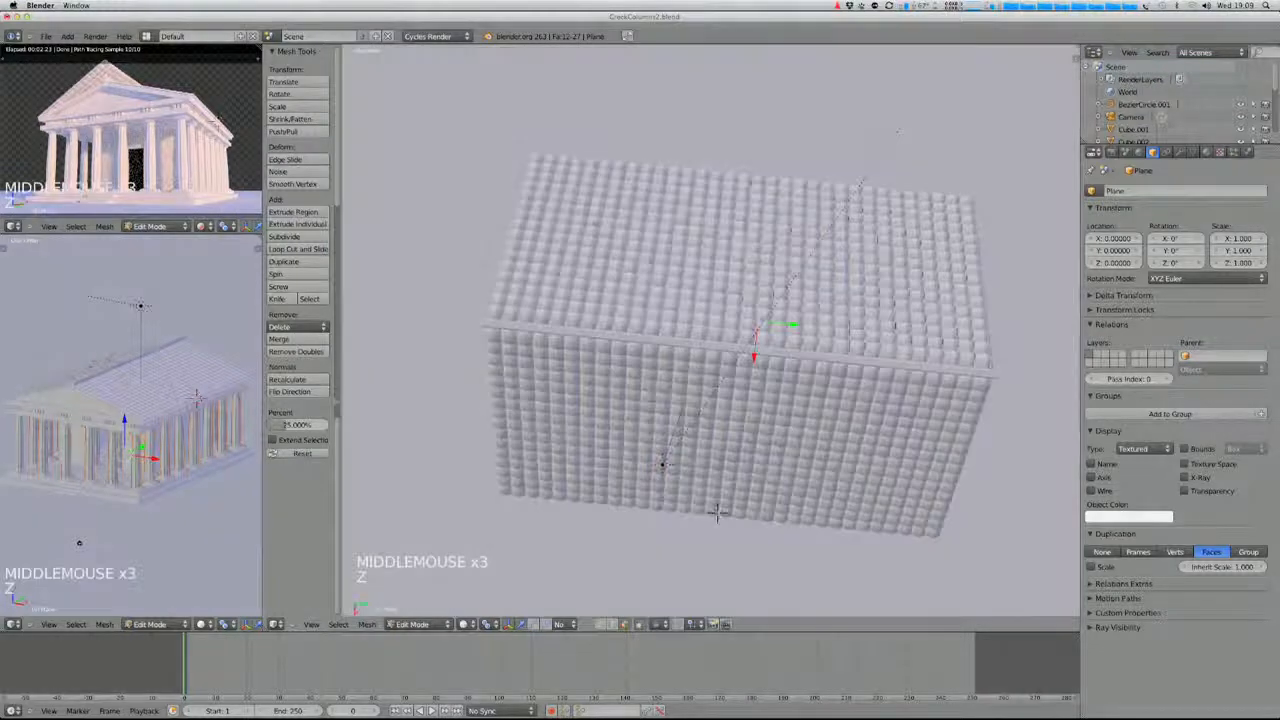
{"action": "key", "text": "z"}
{"action": "key", "text": "KP_Divide"}
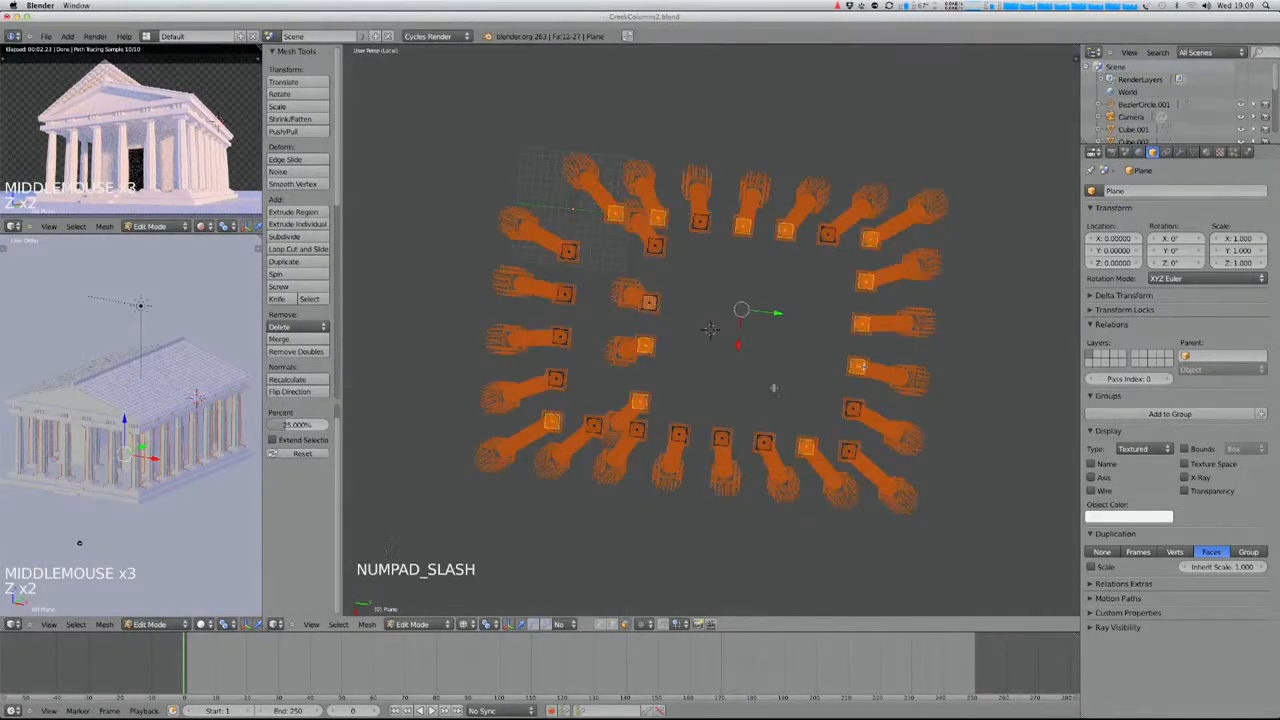
{"action": "middle_click_drag", "start_coordinate": [715, 340], "coordinate": [710, 330]}
{"action": "middle_click_drag", "start_coordinate": [748, 388], "coordinate": [744, 390], "text": "shift"}
{"action": "middle_click_drag", "start_coordinate": [744, 390], "coordinate": [800, 371], "text": "ctrl"}
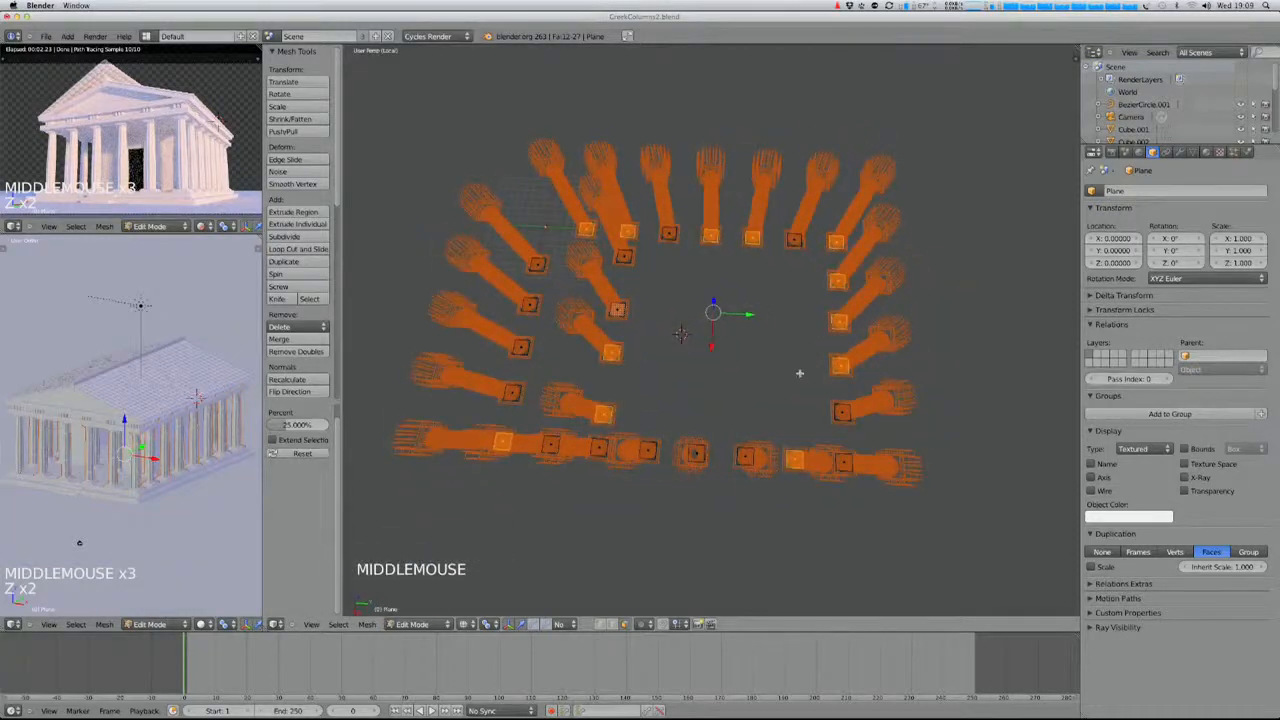
- Refine the random face selection by adding and removing individual column faces so the selection is scattered more evenly
{"action": "right_click", "coordinate": [680, 333], "text": "shift"}
{"action": "right_click", "coordinate": [838, 280], "text": "shift"}
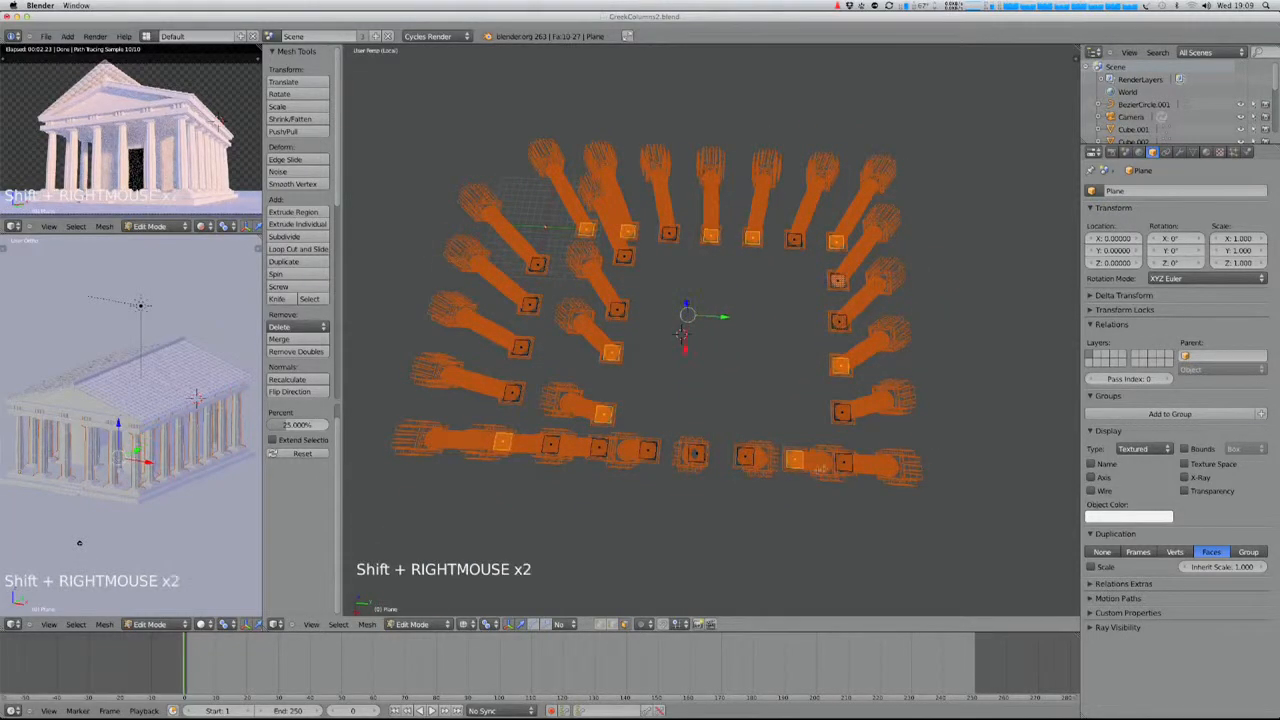
{"action": "right_click", "coordinate": [843, 463], "text": "shift"}
{"action": "right_click", "coordinate": [848, 461], "text": "shift"}
{"action": "right_click", "coordinate": [694, 454], "text": "shift"}
{"action": "right_click", "coordinate": [528, 346], "text": "shift"}
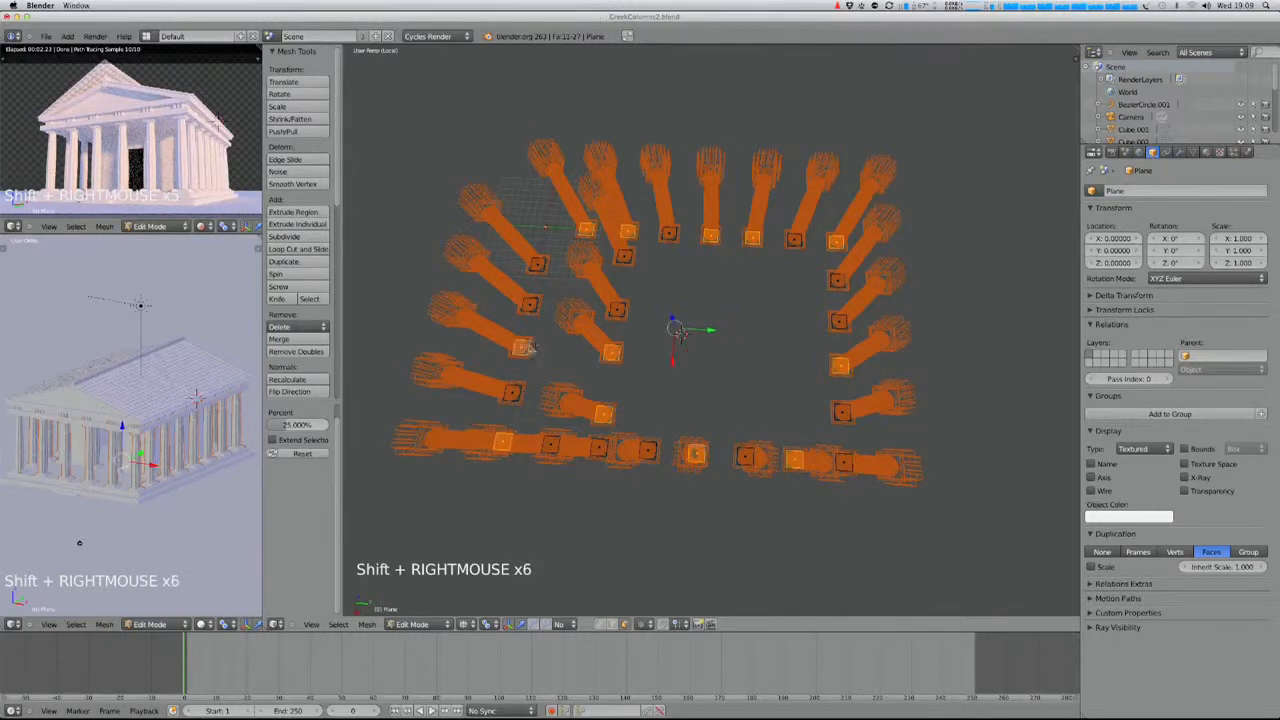
{"action": "right_click", "coordinate": [710, 236], "text": "shift"}
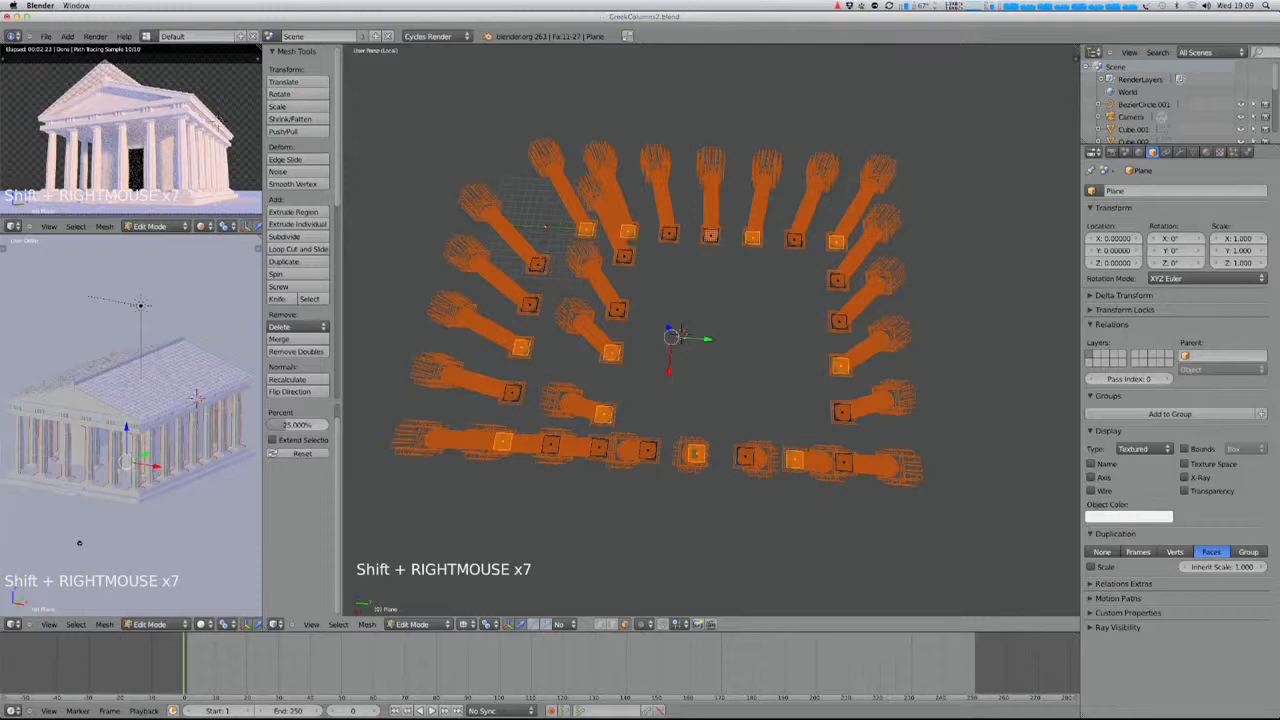
{"action": "right_click", "coordinate": [538, 265], "text": "shift"}
{"action": "right_click", "coordinate": [634, 232], "text": "shift"}
{"action": "right_click", "coordinate": [625, 256], "text": "shift"}
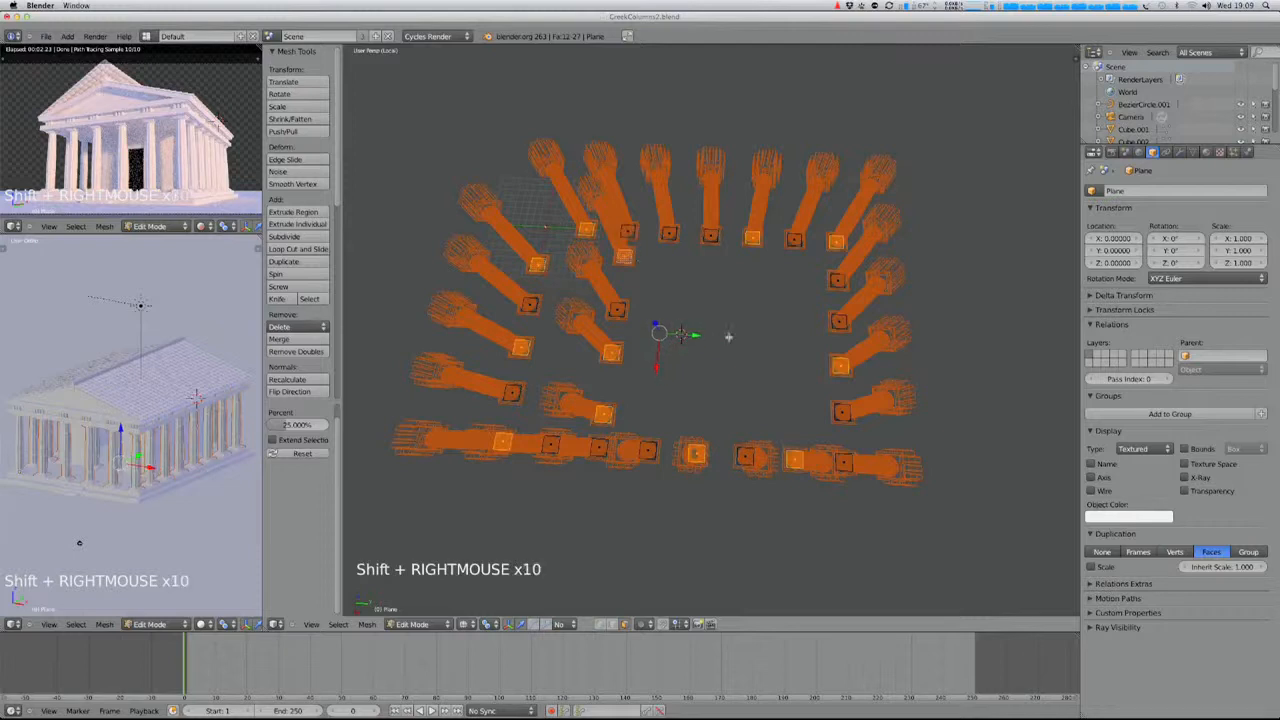
- Rotate the selected column faces about the global Z axis, check them in solid shading, and deselect all faces
{"action": "middle_click_drag", "start_coordinate": [728, 337], "coordinate": [740, 280]}
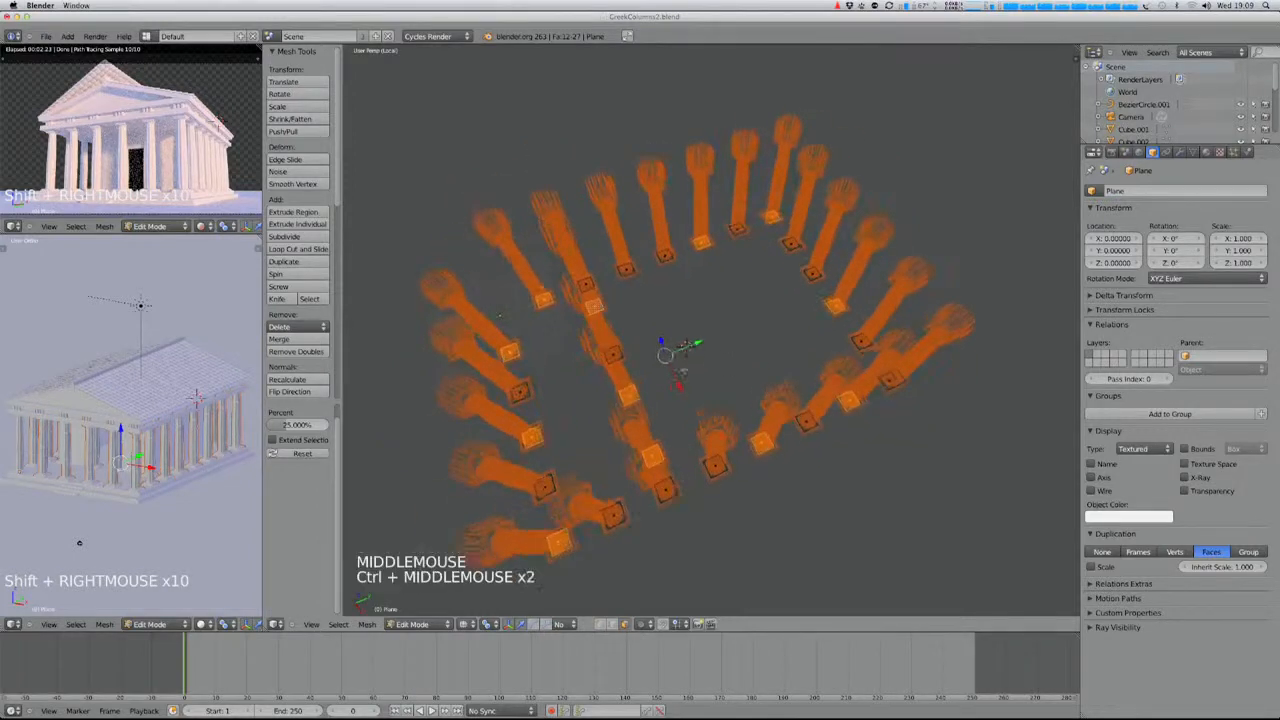
{"action": "middle_click_drag", "start_coordinate": [700, 380], "coordinate": [687, 395]}
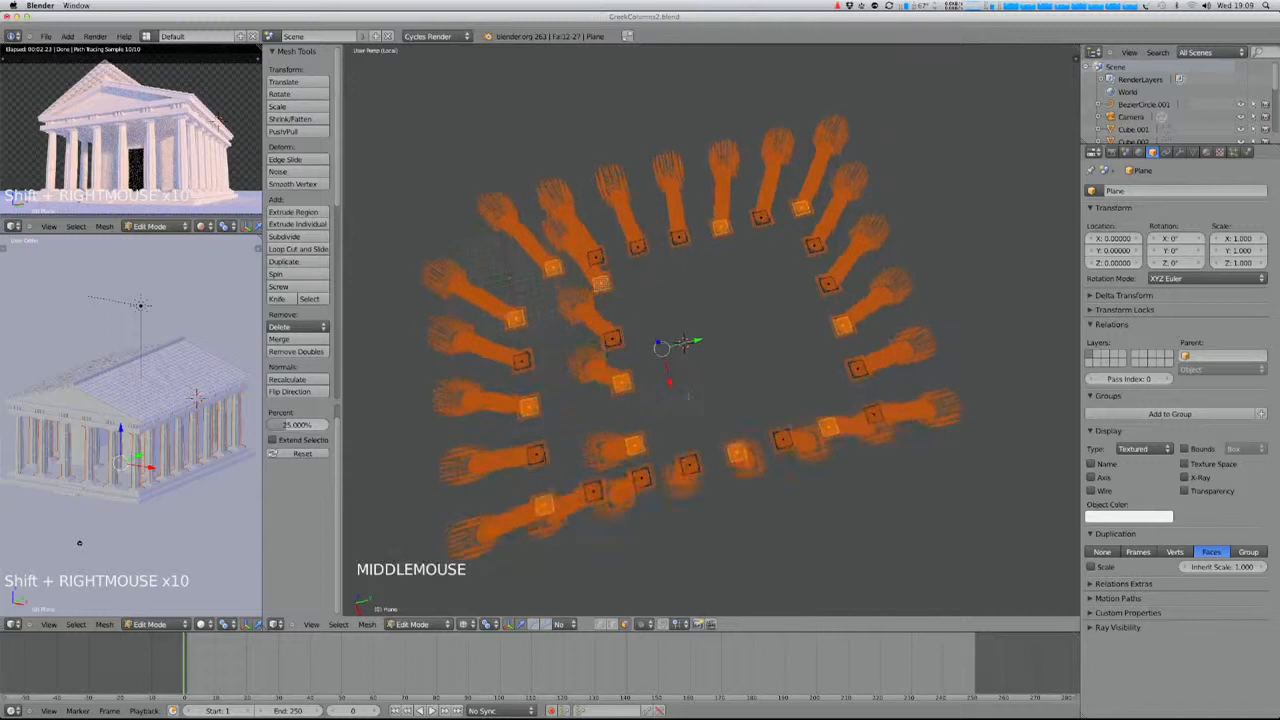
{"action": "key", "text": "r"}
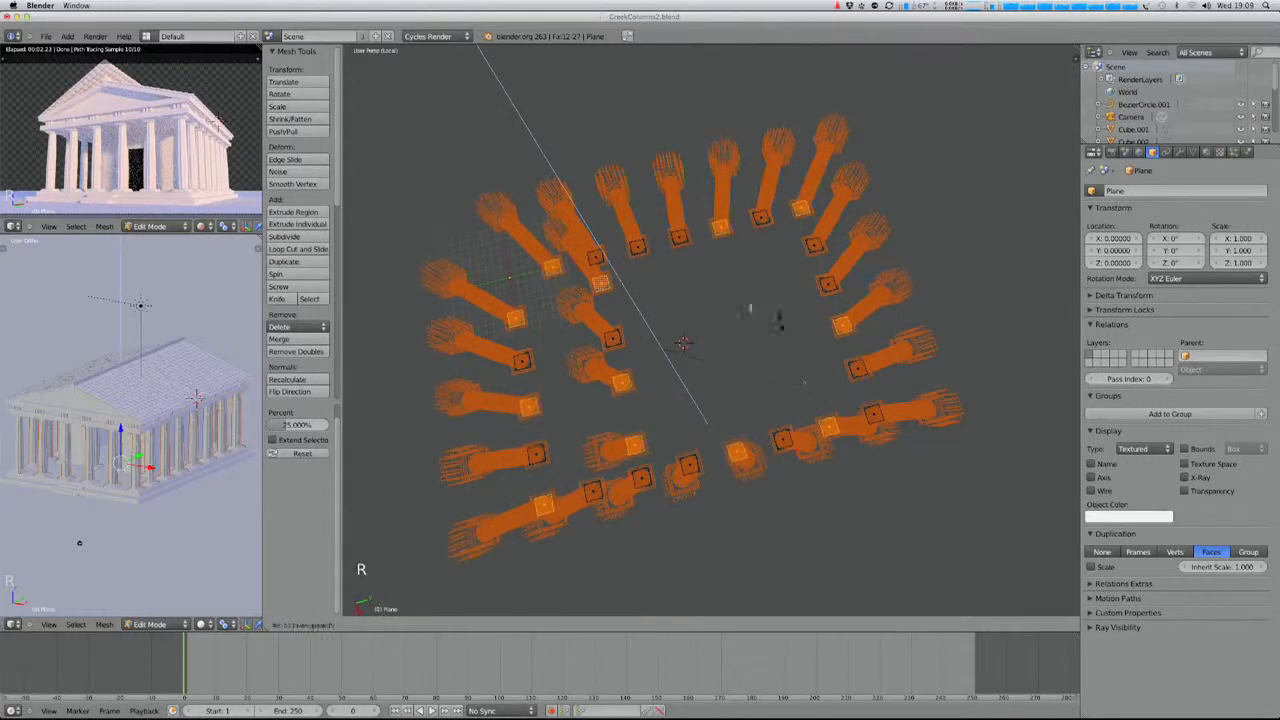
{"action": "right_click", "coordinate": [752, 370]}
{"action": "key", "text": "z"}
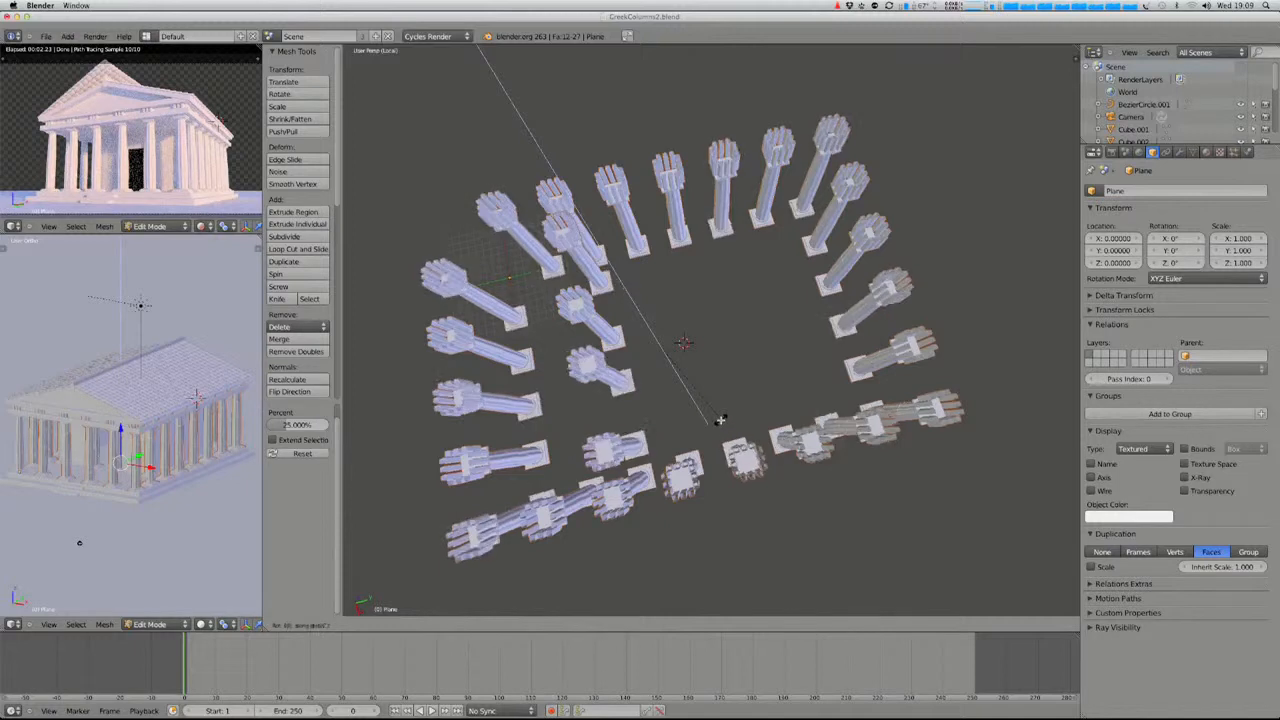
{"action": "left_click", "coordinate": [720, 420]}
{"action": "key", "text": "z"}
{"action": "key", "text": "a"}
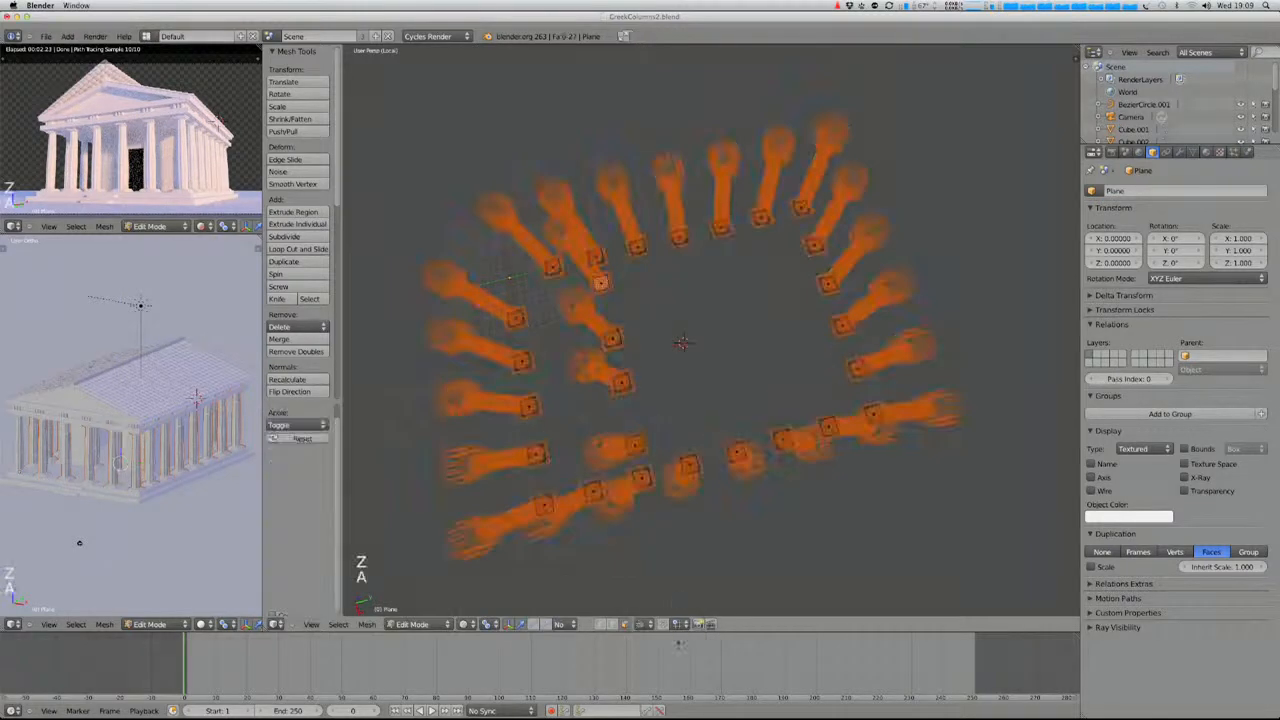
- Select eight scattered column faces around the plane, rotate them about the global Z axis, and deselect all faces
{"action": "right_click", "coordinate": [537, 455], "text": "shift"}
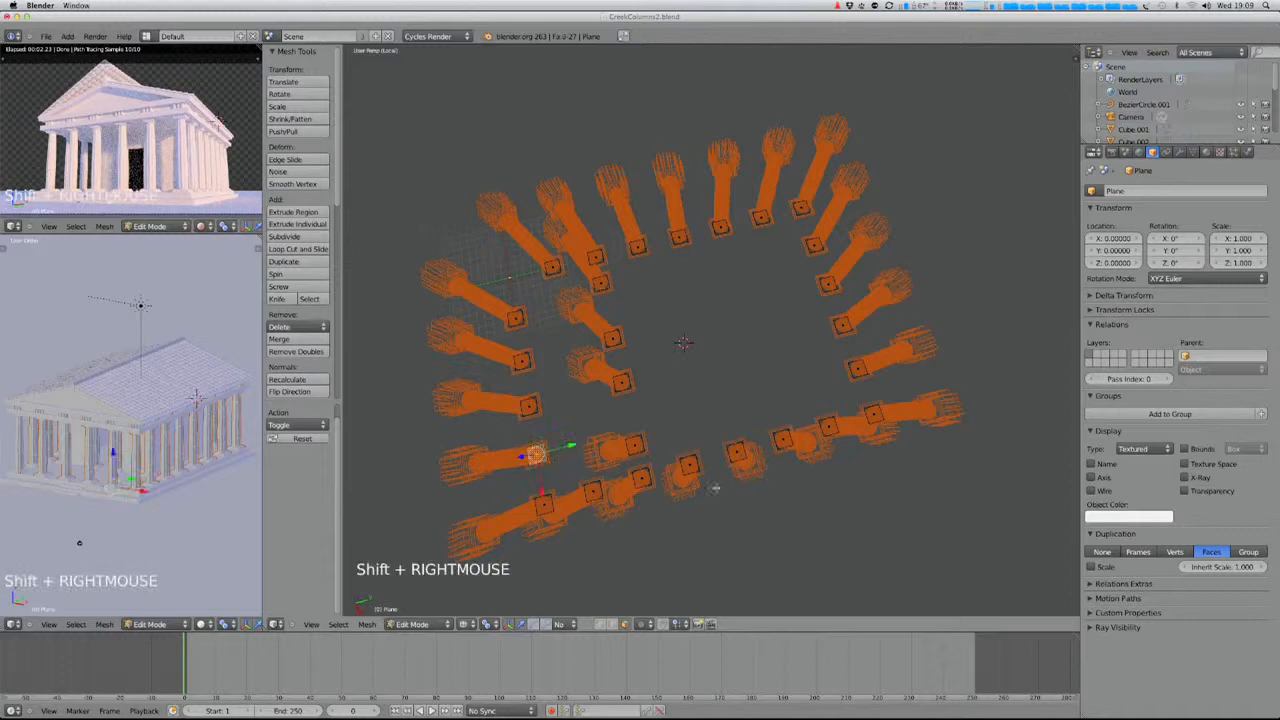
{"action": "right_click", "coordinate": [688, 465], "text": "shift"}
{"action": "right_click", "coordinate": [830, 428], "text": "shift"}
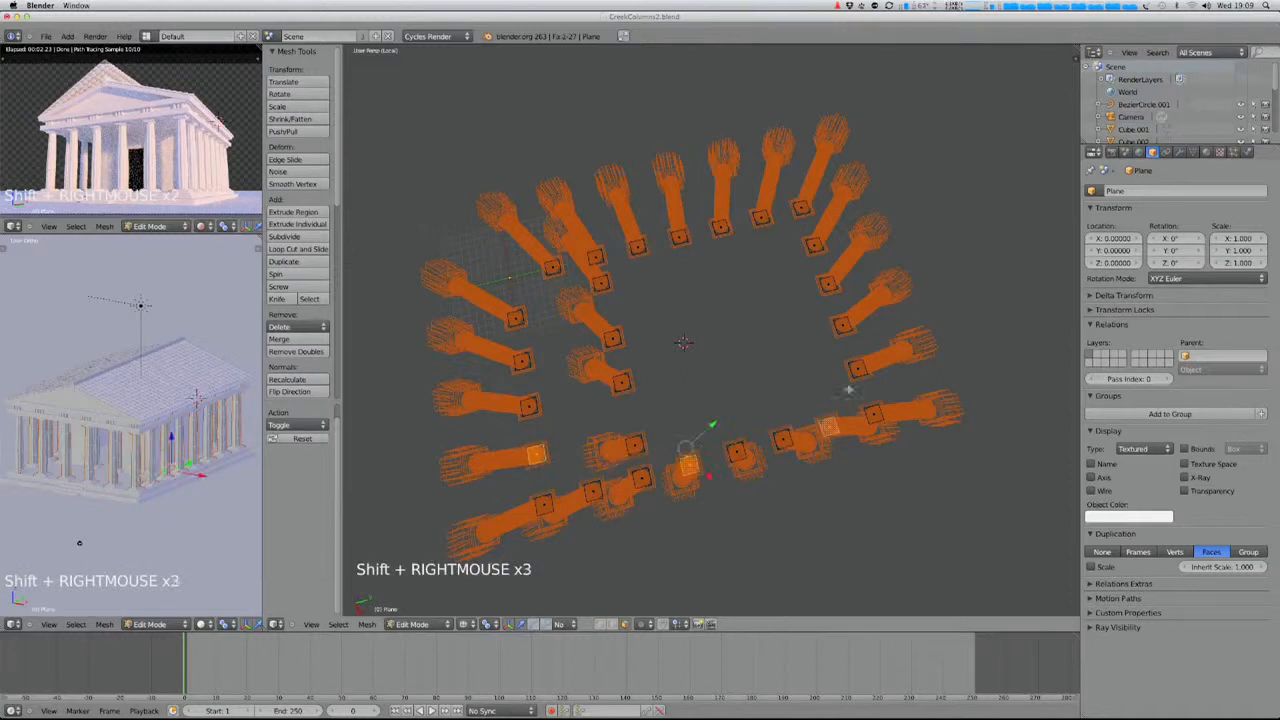
{"action": "right_click", "coordinate": [679, 237], "text": "shift"}
{"action": "right_click", "coordinate": [595, 257], "text": "shift"}
{"action": "right_click", "coordinate": [621, 381], "text": "shift"}
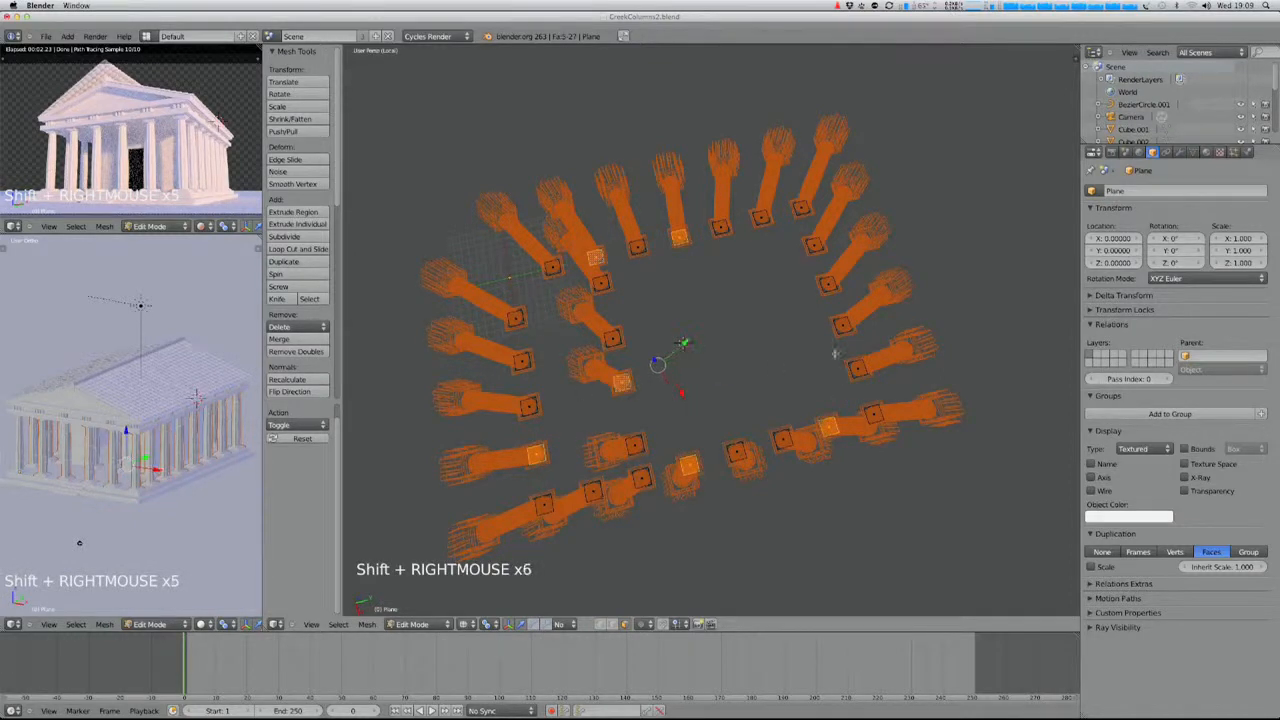
{"action": "right_click", "coordinate": [842, 325], "text": "shift"}
{"action": "right_click", "coordinate": [801, 209], "text": "shift"}
{"action": "key", "text": "r"}
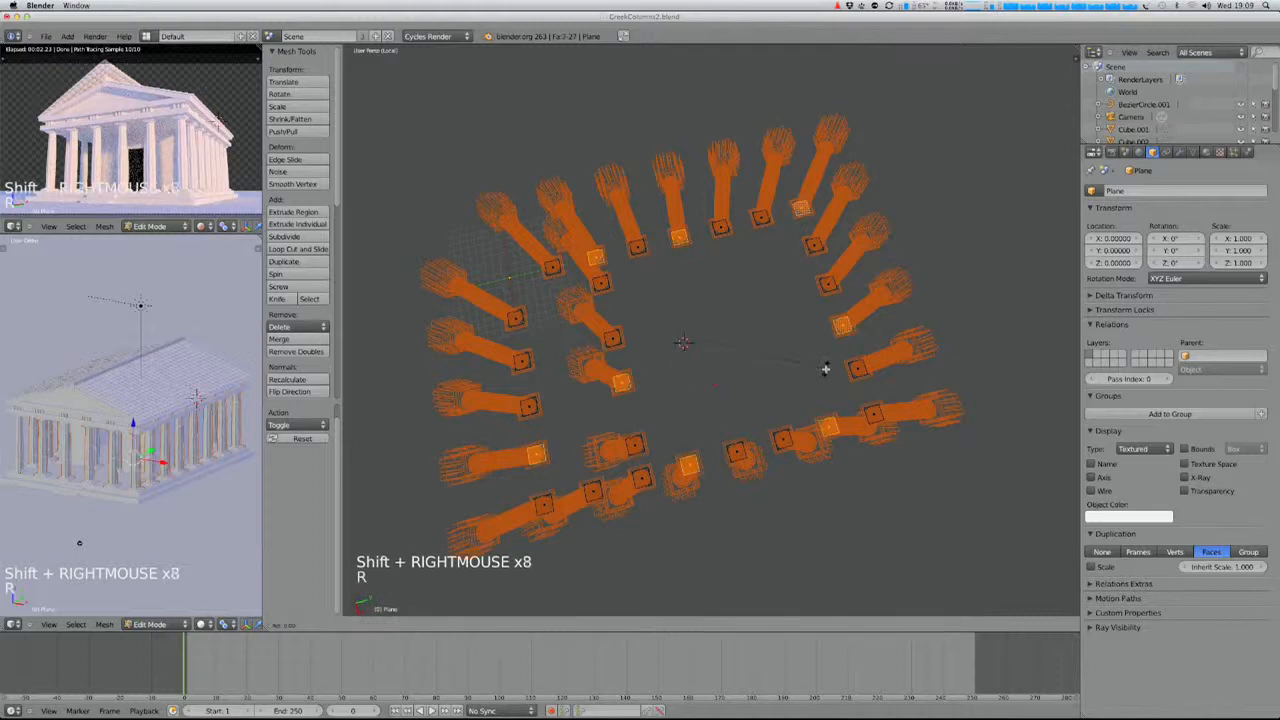
{"action": "key", "text": "z"}
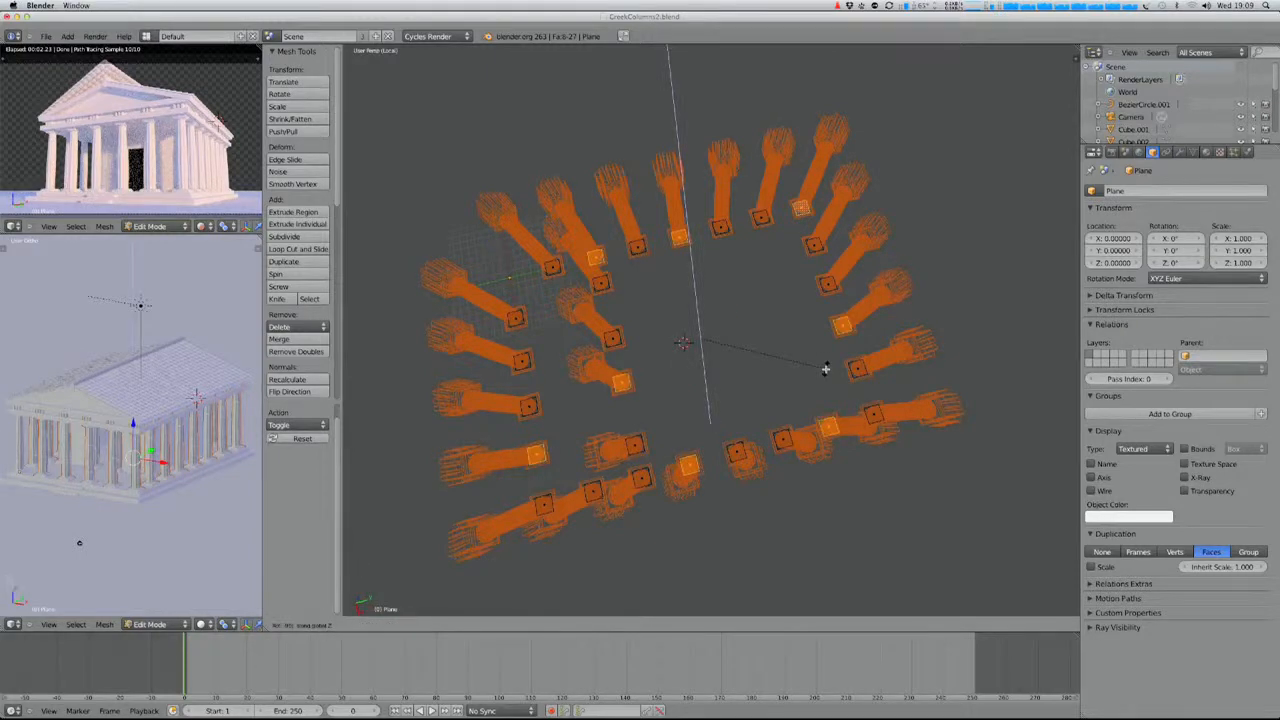
{"action": "left_click", "coordinate": [827, 368]}
{"action": "key", "text": "a"}
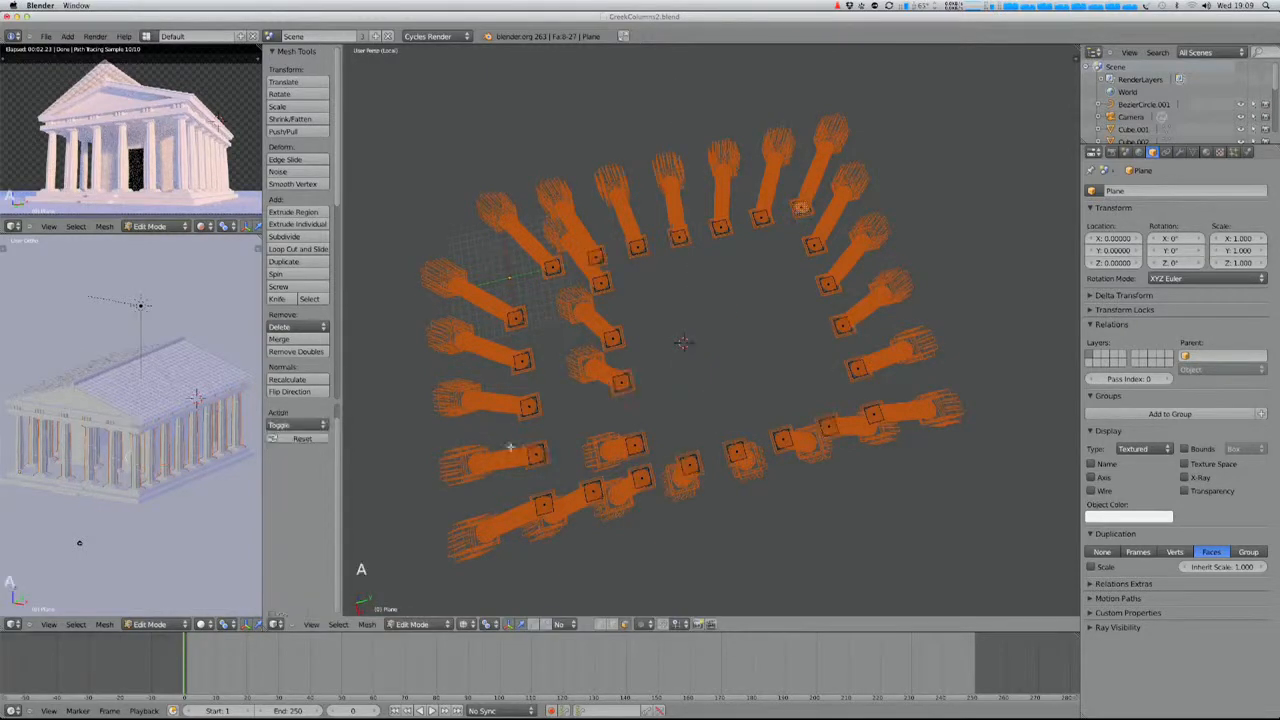
- Select a different set of eight scattered column faces and rotate them -180° about the global Z axis
{"action": "left_click", "coordinate": [529, 404], "text": "ctrl"}
{"action": "left_click", "coordinate": [842, 326], "text": "ctrl"}
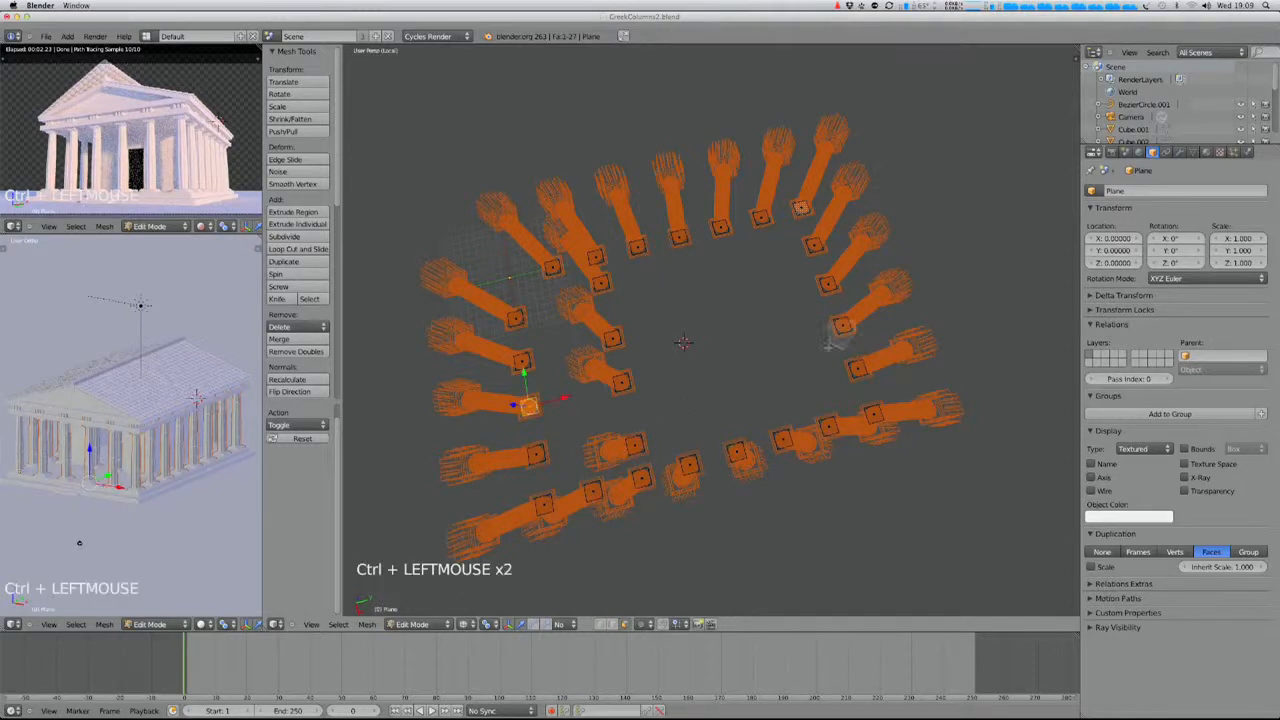
{"action": "right_click", "coordinate": [515, 318], "text": "shift"}
{"action": "right_click", "coordinate": [612, 338], "text": "shift"}
{"action": "right_click", "coordinate": [783, 440], "text": "shift"}
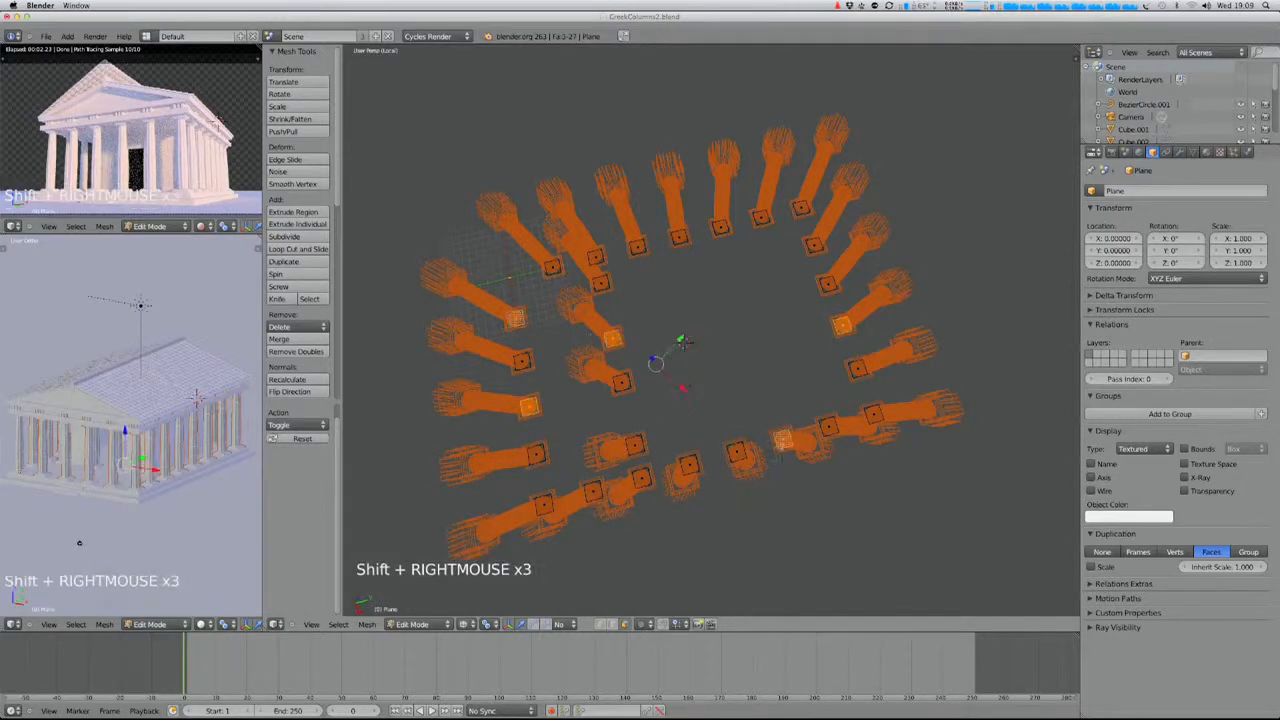
{"action": "right_click", "coordinate": [690, 463], "text": "shift"}
{"action": "right_click", "coordinate": [876, 414], "text": "shift"}
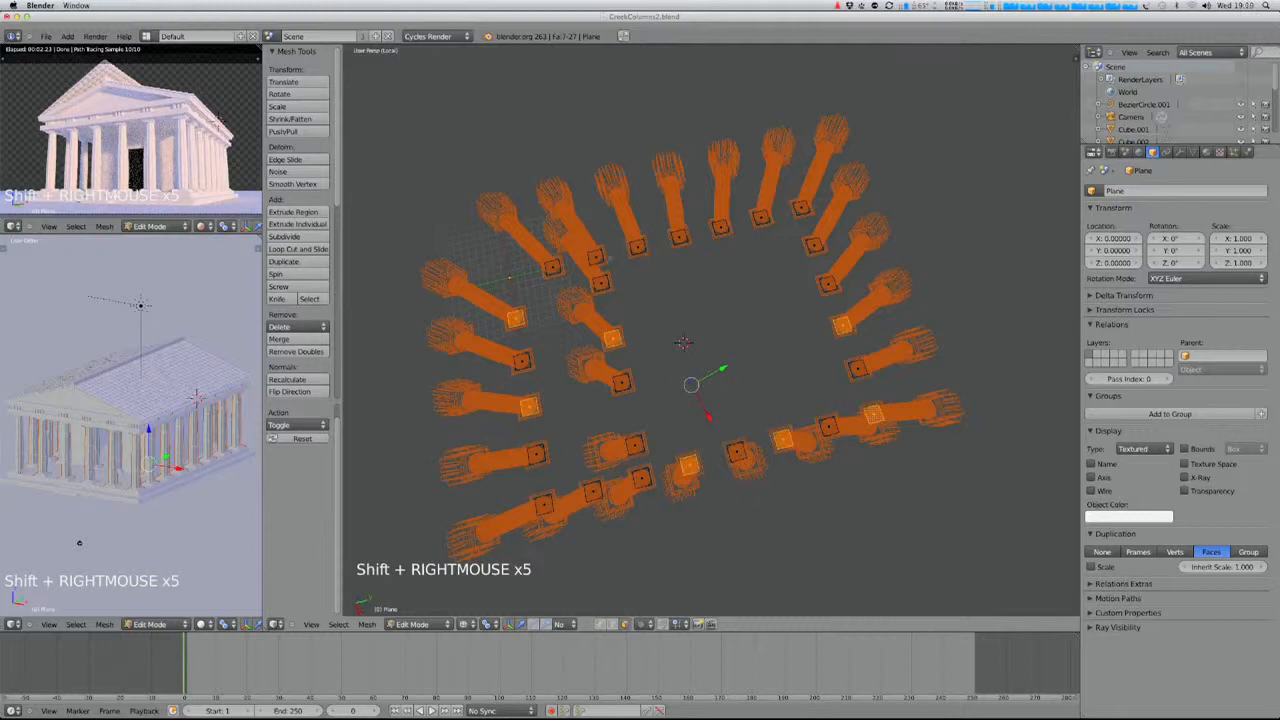
{"action": "right_click", "coordinate": [597, 257], "text": "shift"}
{"action": "key", "text": "r"}
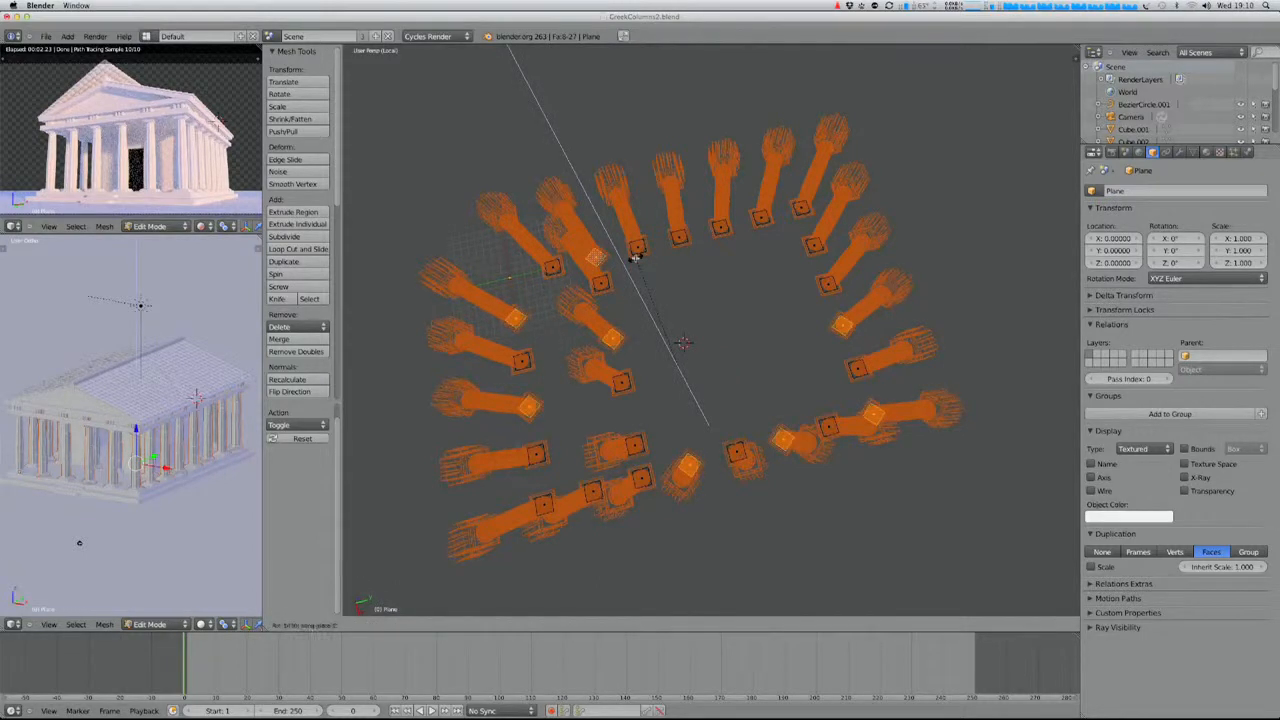
{"action": "key", "text": "Return"}
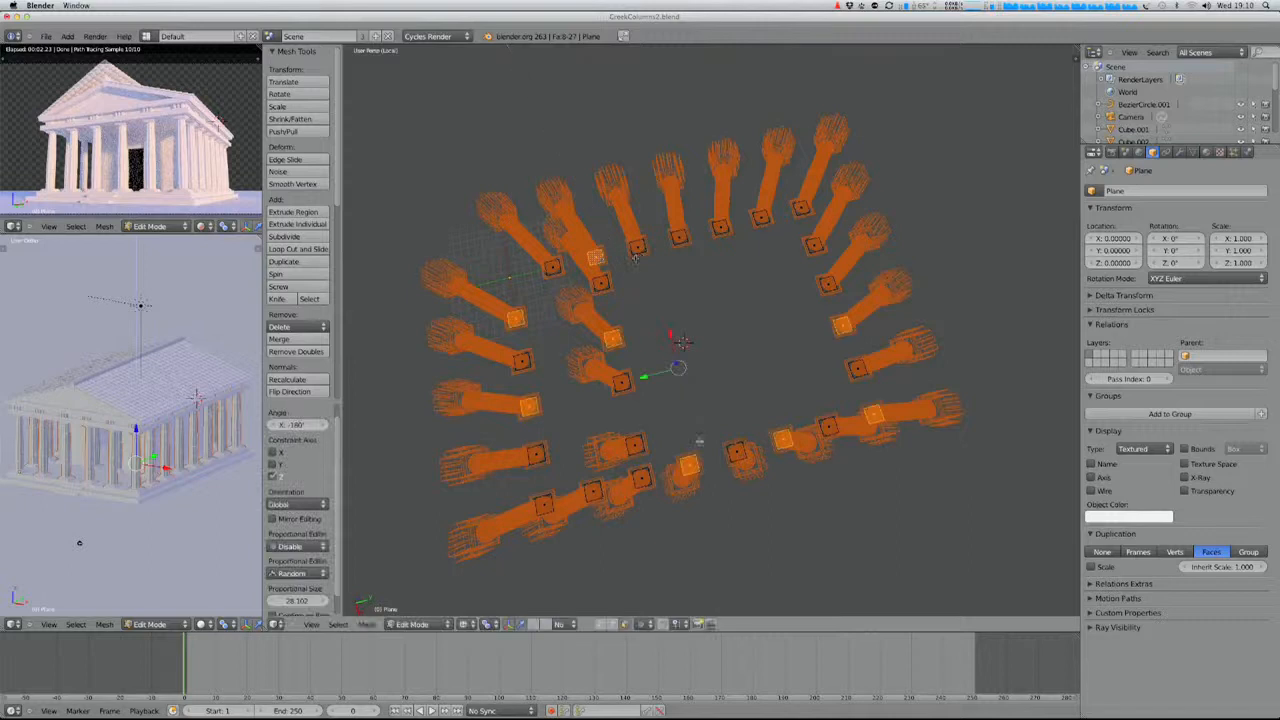
- Leave mesh editing, deselect everything, and view the isolated columns through the camera in solid shading
{"action": "key", "text": "z"}
{"action": "mouse_move", "coordinate": [683, 405]}
{"action": "middle_mouse_down", "text": "ctrl"}
{"action": "mouse_move", "coordinate": [807, 488]}
{"action": "mouse_move", "coordinate": [832, 436]}
{"action": "mouse_move", "coordinate": [644, 367]}
{"action": "middle_mouse_up", "text": "ctrl"}
{"action": "key", "text": "Tab"}
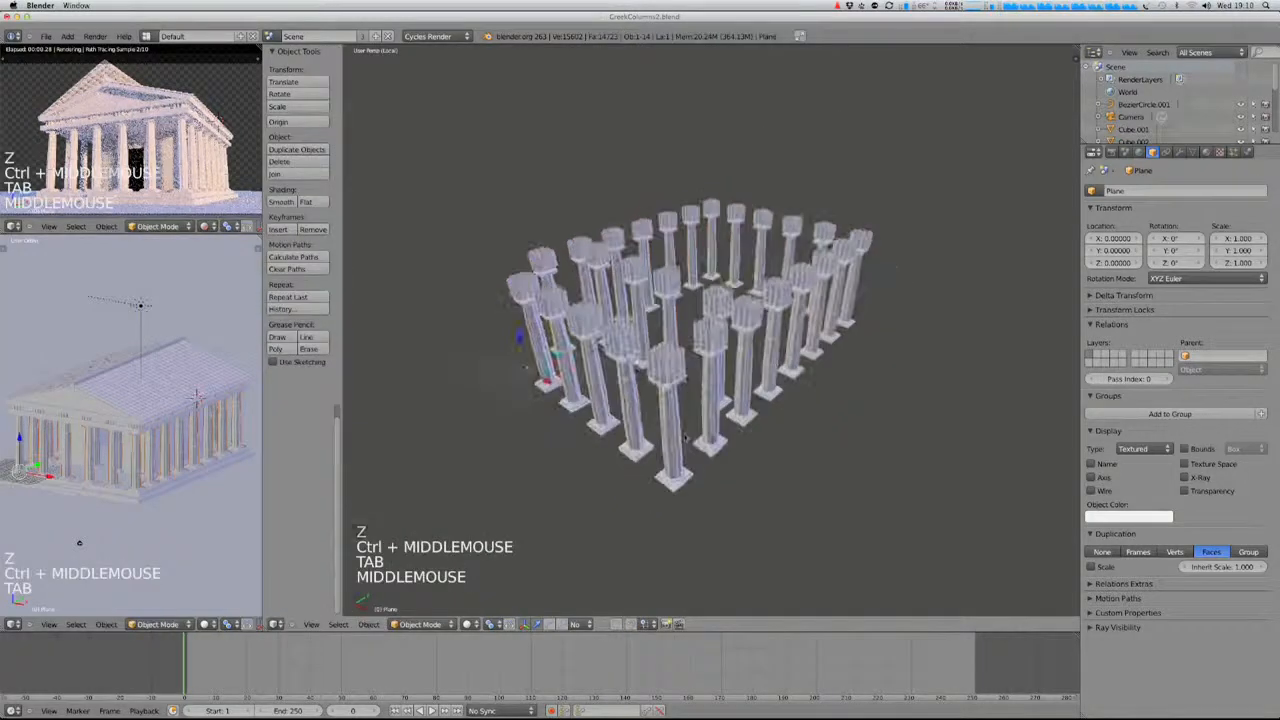
{"action": "key", "text": "a"}
{"action": "key", "text": "KP_0"}
{"action": "scroll", "coordinate": [661, 444], "scroll_direction": "up", "scroll_amount": 1}
{"action": "scroll", "coordinate": [660, 444], "scroll_direction": "up", "scroll_amount": 1}
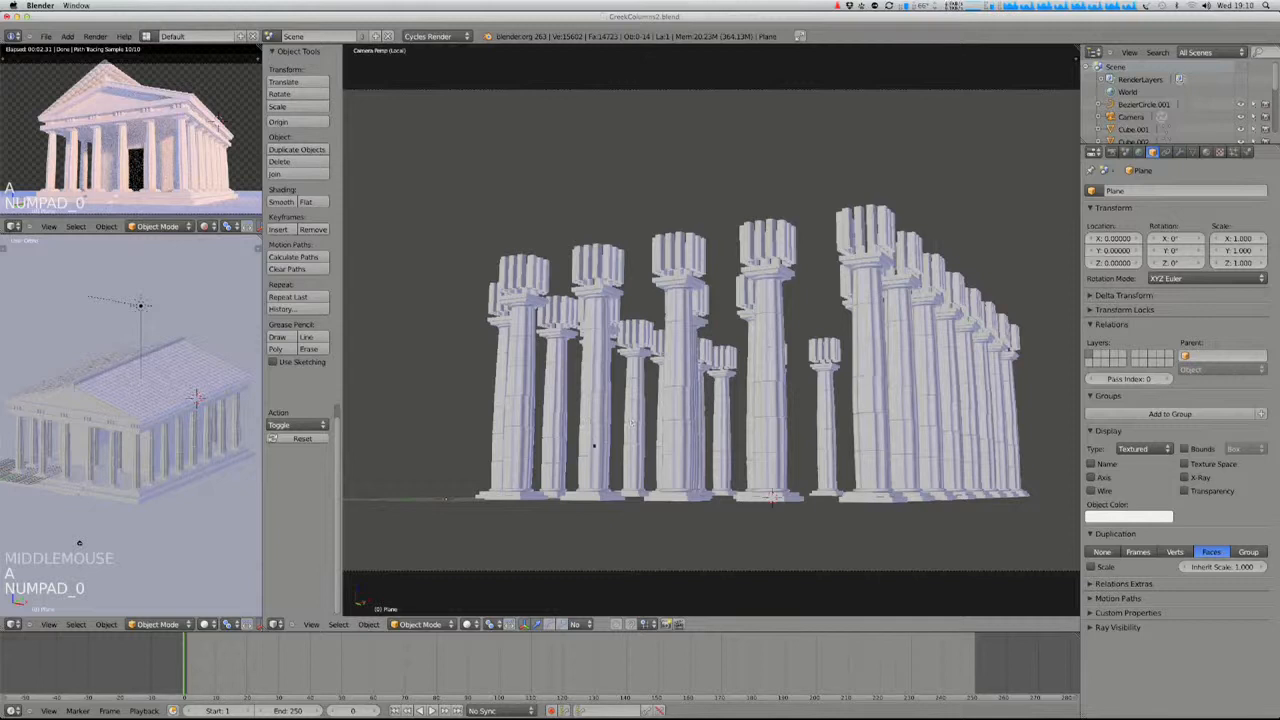
- Exit local view, show the whole temple through the camera, and save over the existing blend file
{"action": "key", "text": "ctrl+s"}
{"action": "key", "text": "KP_Divide"}
{"action": "key", "text": "z"}
{"action": "key", "text": "KP_0"}
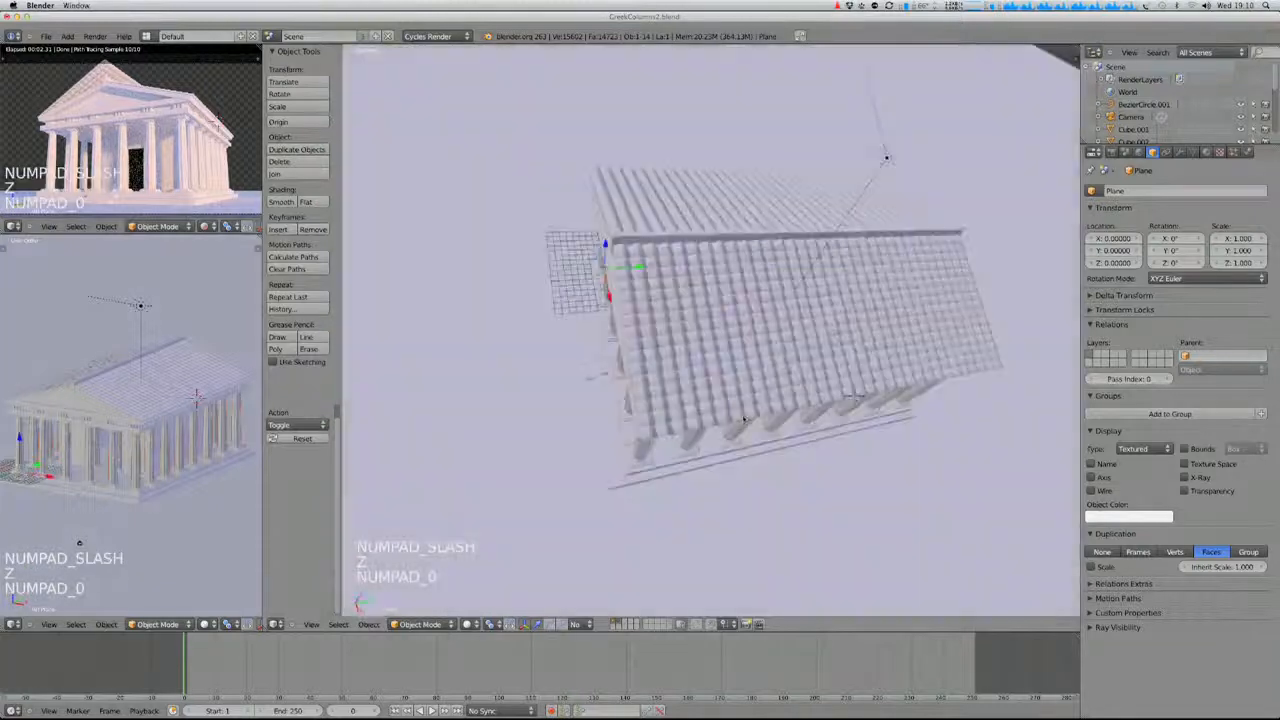
{"action": "key", "text": "z"}
{"action": "key", "text": "a"}
{"action": "key", "text": "a"}
{"action": "scroll", "coordinate": [775, 425], "scroll_direction": "up", "scroll_amount": 2}
{"action": "key", "text": "ctrl+s"}
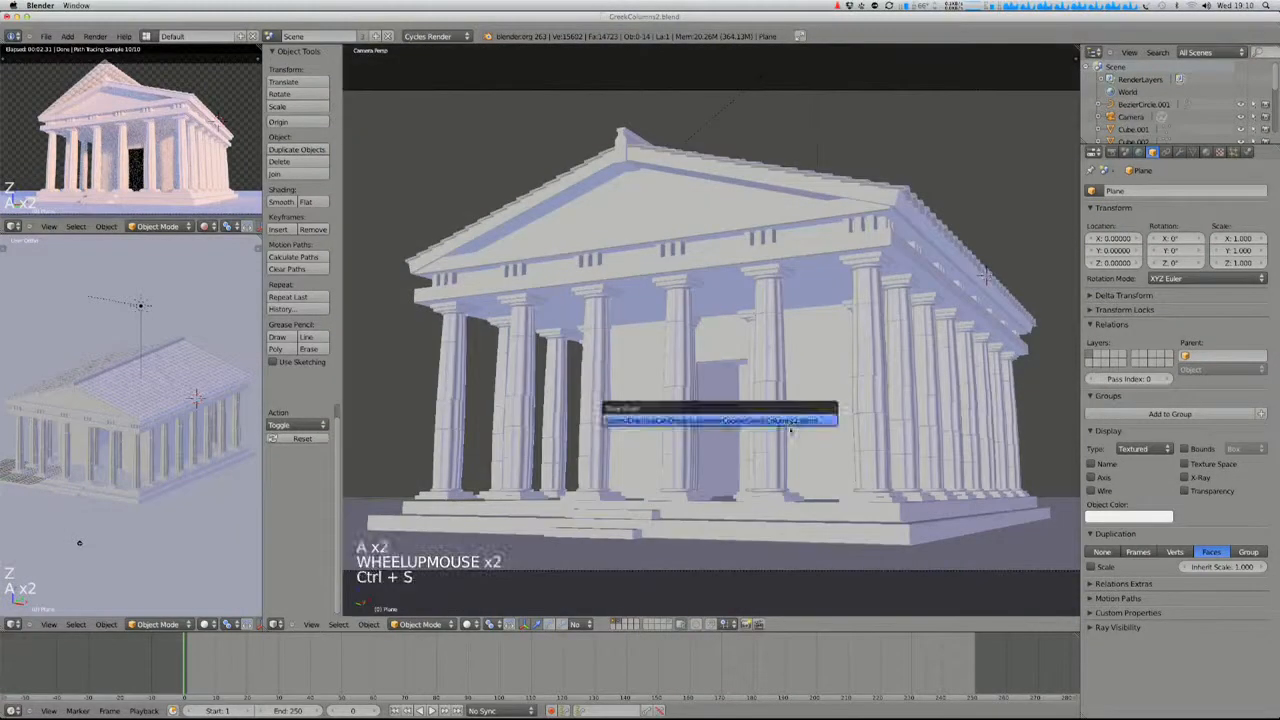
{"action": "left_click", "coordinate": [790, 428]}
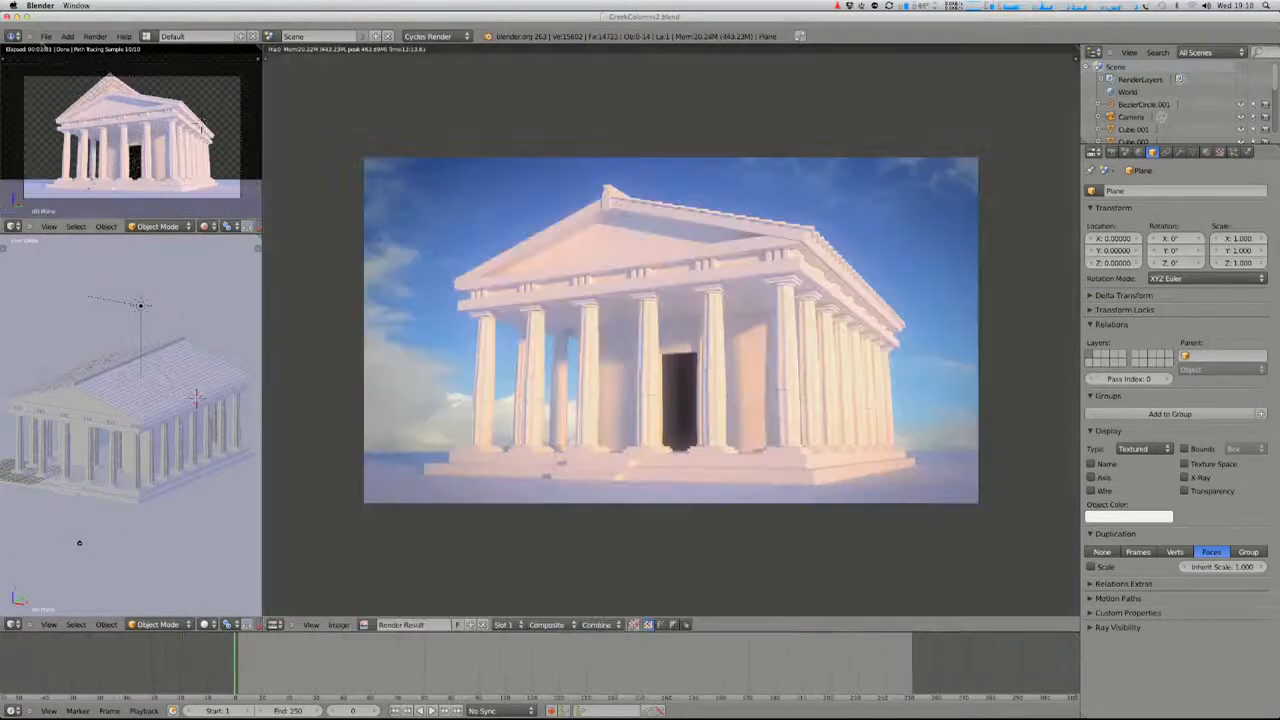